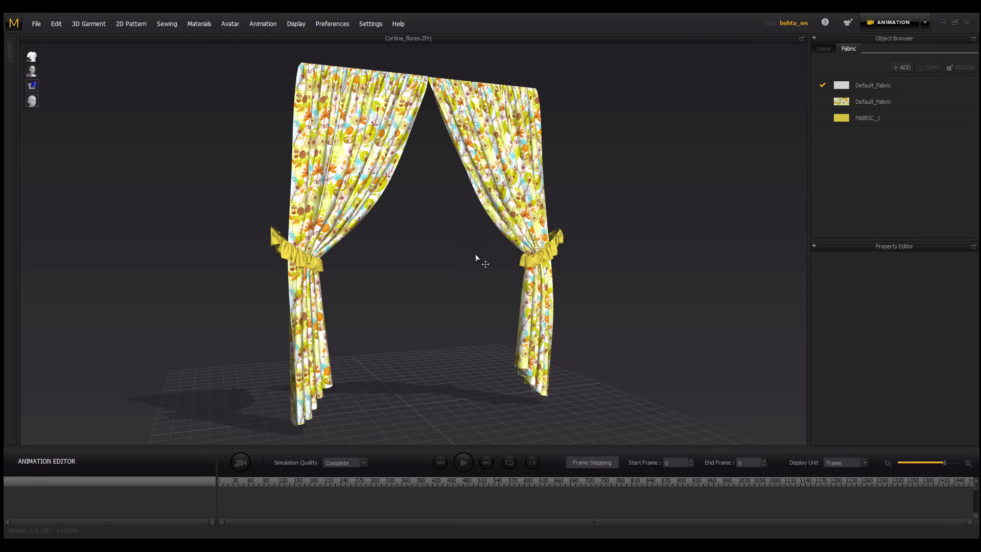
Orbit around the floral and beige curtain examples from frontal and high angles
middle_drag(450, 255, 470, 275)
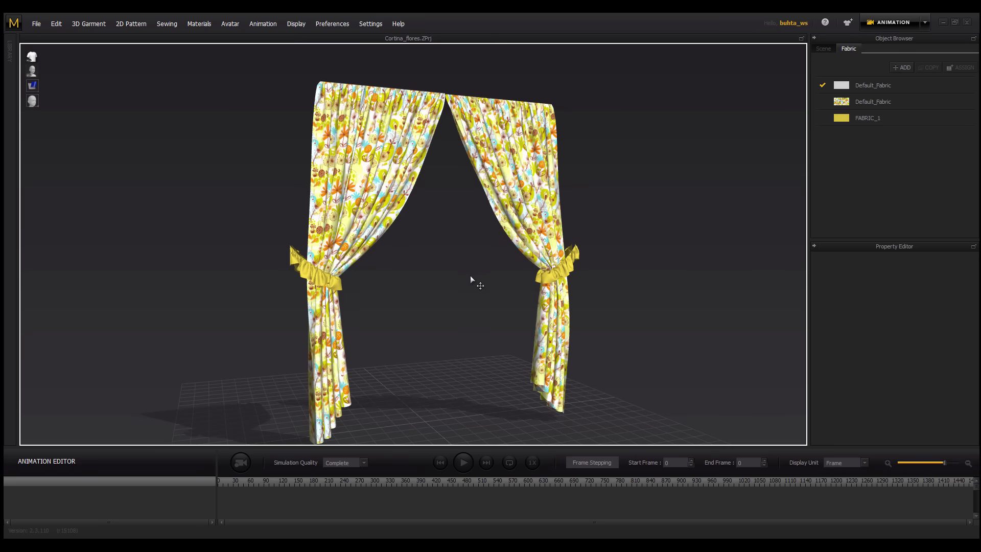
mouse_move(465, 251)
right_down()
mouse_move(418, 256)
mouse_move(433, 256)
right_up()
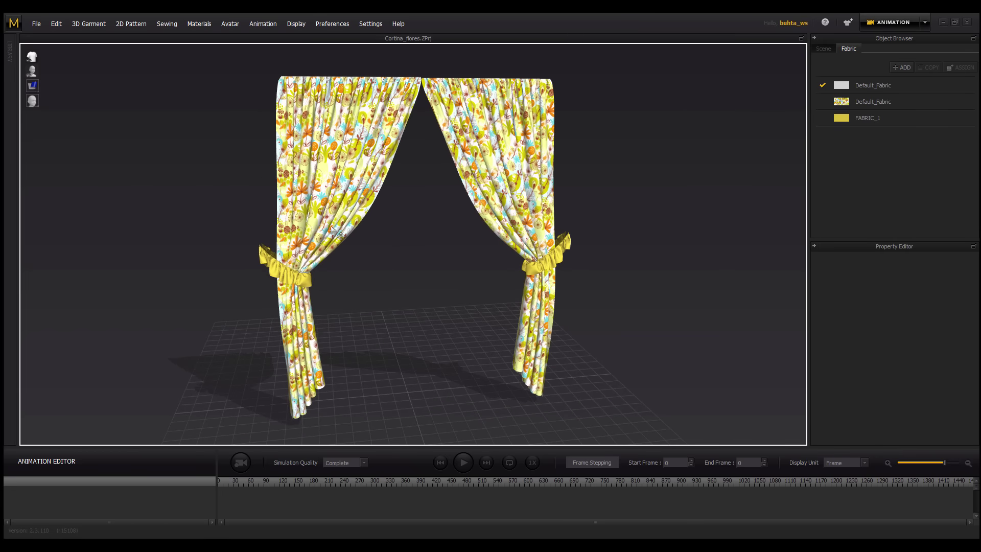
mouse_move(340, 235)
right_down()
mouse_move(366, 229)
mouse_move(335, 198)
right_up()
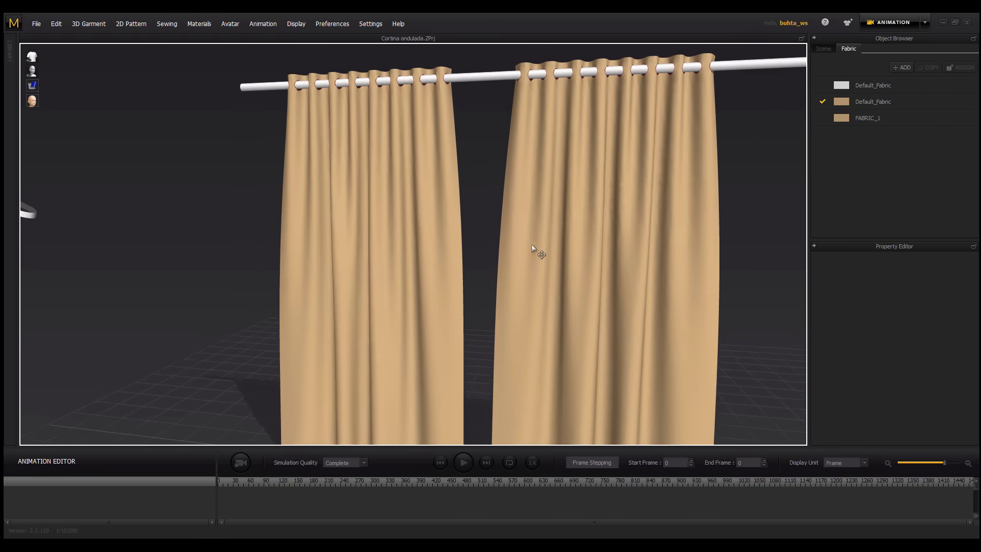
mouse_move(532, 246)
right_down()
mouse_move(565, 267)
mouse_move(577, 317)
mouse_move(560, 245)
mouse_move(561, 257)
mouse_move(520, 249)
mouse_move(534, 173)
mouse_move(525, 266)
mouse_move(510, 261)
mouse_move(531, 200)
mouse_move(572, 201)
mouse_move(579, 229)
mouse_move(554, 230)
mouse_move(525, 189)
mouse_move(516, 309)
mouse_move(499, 257)
mouse_move(489, 160)
right_up()
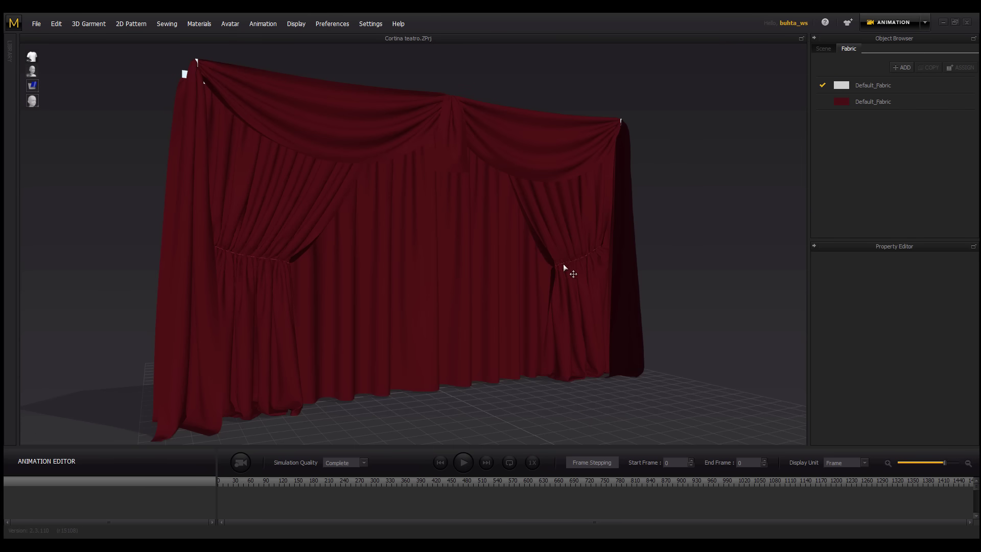
Orbit and zoom the red theatre curtain to a frontal view
mouse_move(563, 265)
right_down()
mouse_move(500, 257)
mouse_move(513, 257)
mouse_move(529, 225)
mouse_move(526, 375)
mouse_move(514, 326)
mouse_move(450, 260)
right_up()
scroll(450, 259, down, 10)
mouse_move(324, 313)
right_down()
mouse_move(424, 252)
mouse_move(361, 261)
mouse_move(522, 262)
right_up()
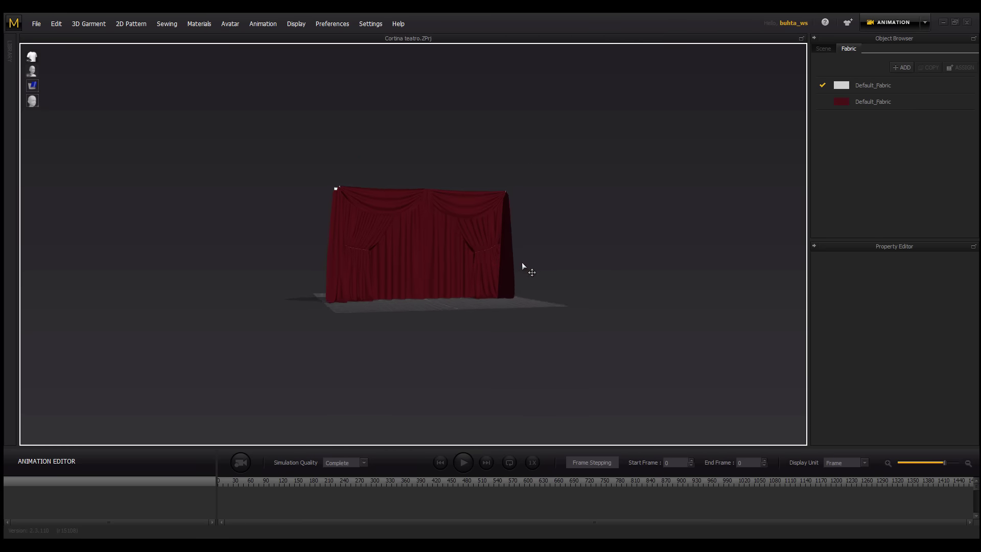
scroll(523, 262, up, 3)
mouse_move(466, 293)
right_down()
mouse_move(469, 256)
mouse_move(462, 292)
right_up()
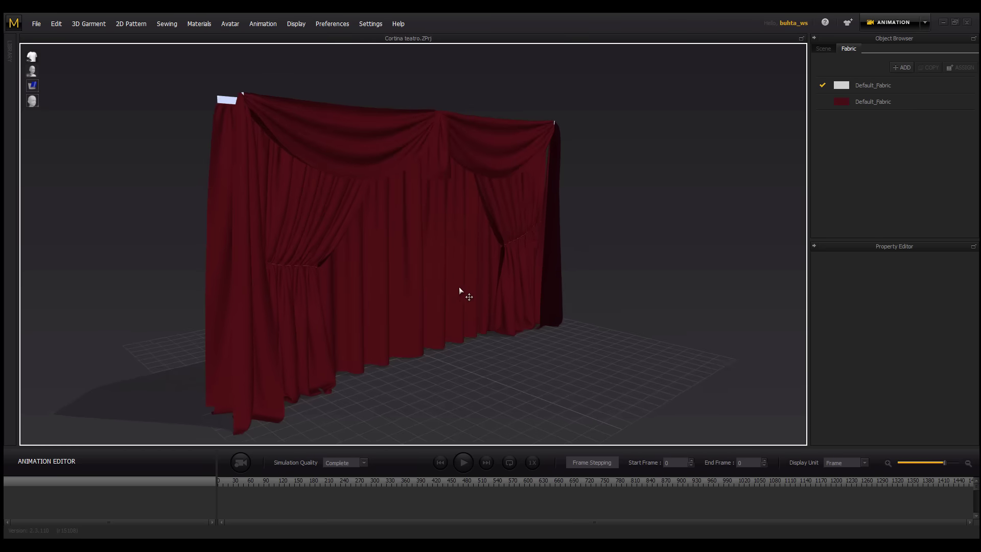
mouse_move(384, 265)
right_down()
mouse_move(416, 267)
mouse_move(342, 259)
right_up()
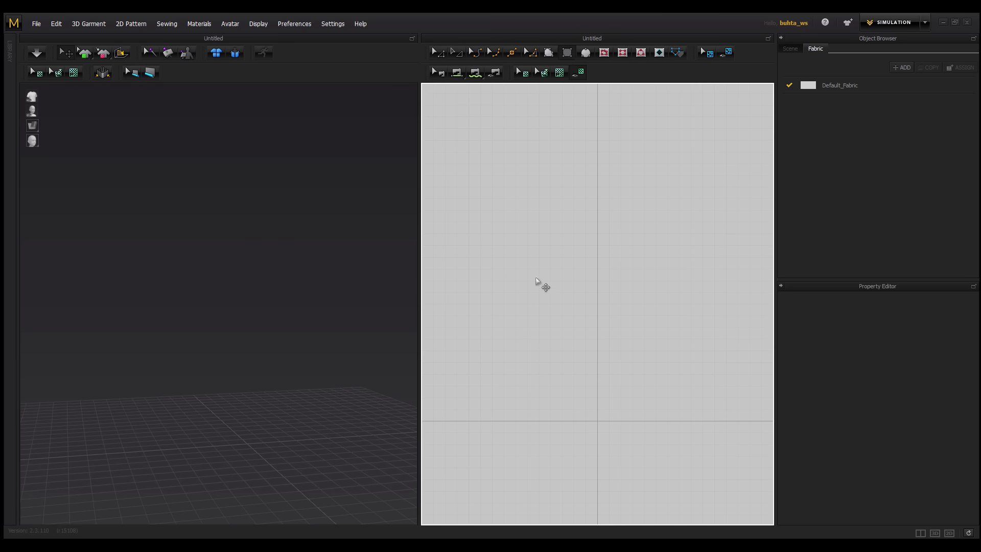
Draw the large rectangular curtain panel and widen its left edge
right_drag(542, 285, 543, 268)
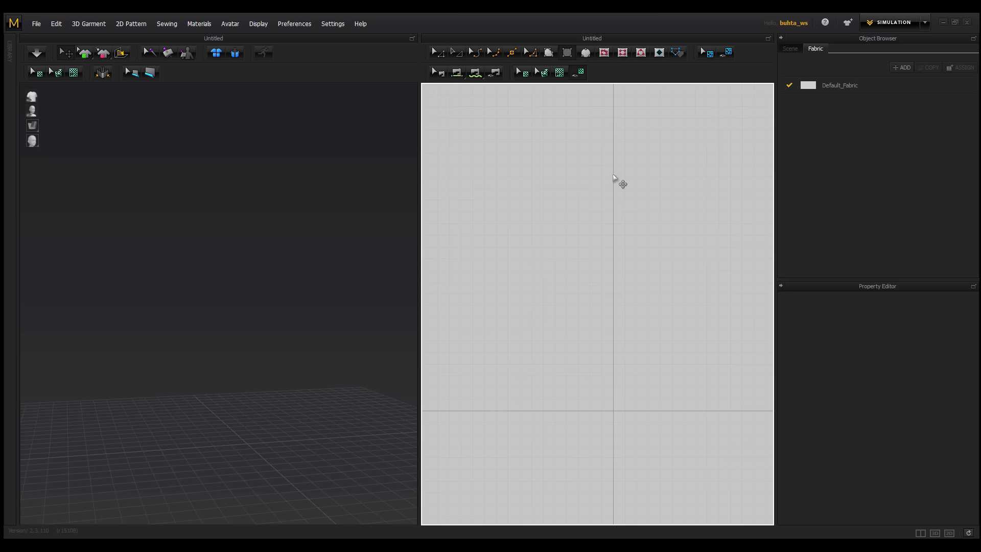
mouse_move(612, 174)
mouse_down()
mouse_move(422, 410)
mouse_move(412, 409)
mouse_up()
right_drag(531, 387, 593, 374)
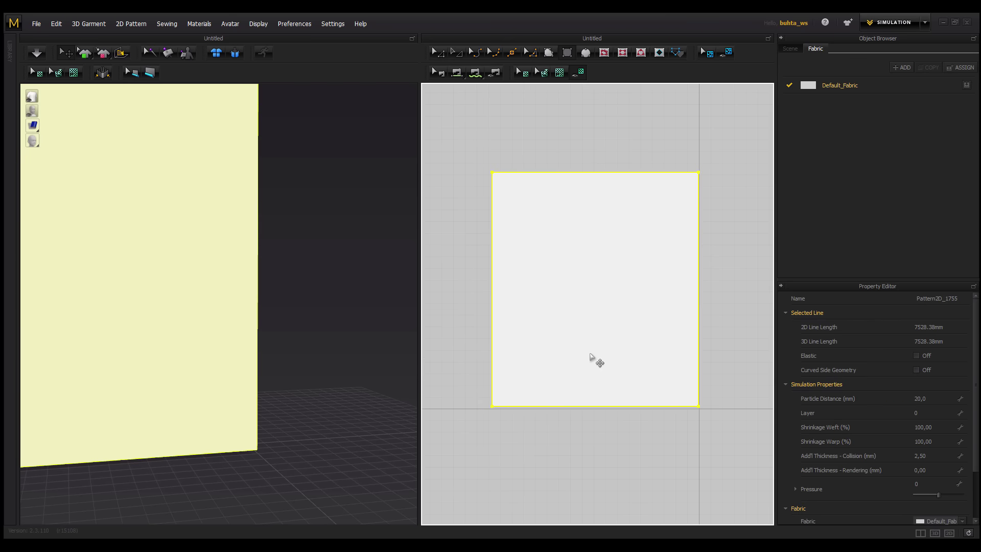
click(441, 250)
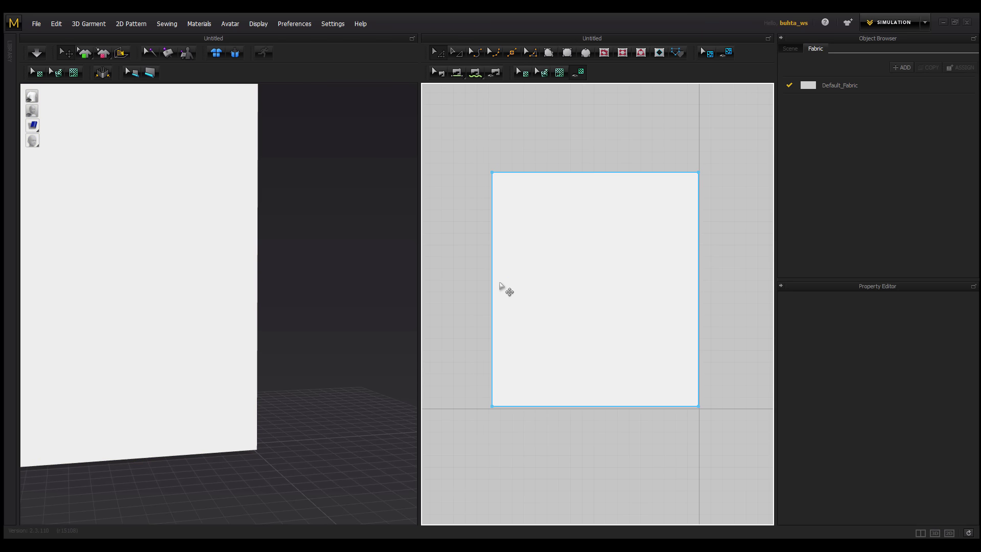
drag(483, 289, 487, 281)
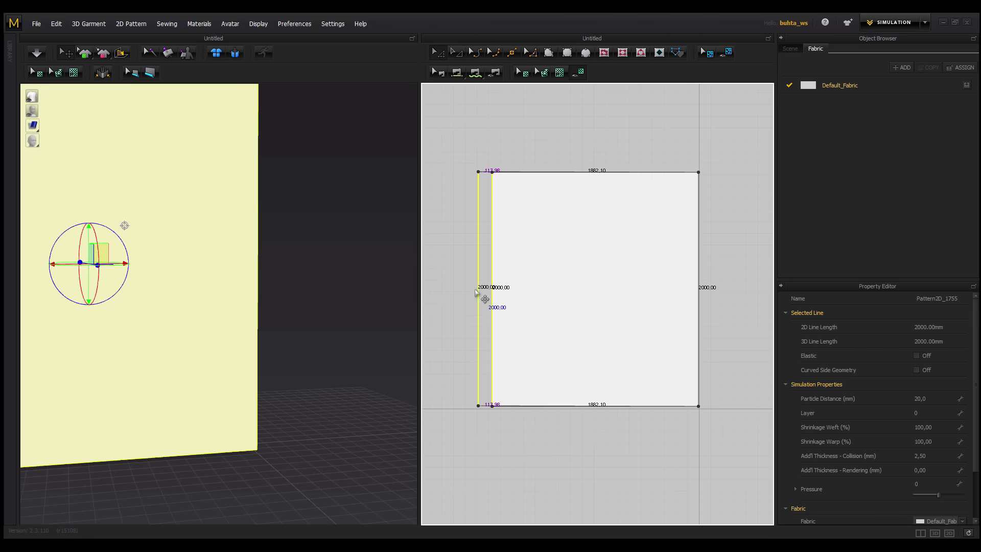
Draw a thin header strip pattern above the panel
scroll(507, 280, up, 1)
scroll(516, 274, down, 2)
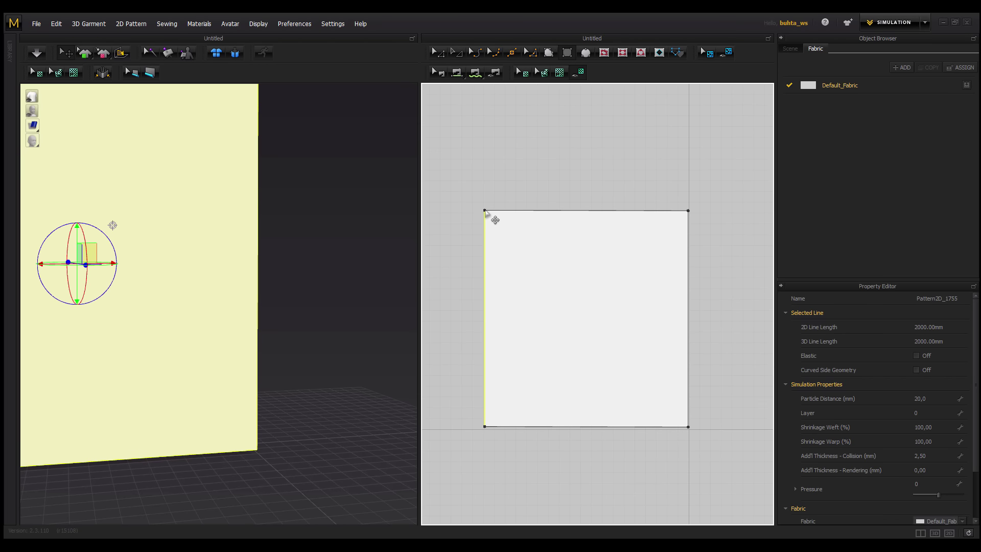
scroll(492, 214, up, 1)
middle_drag(491, 201, 499, 207)
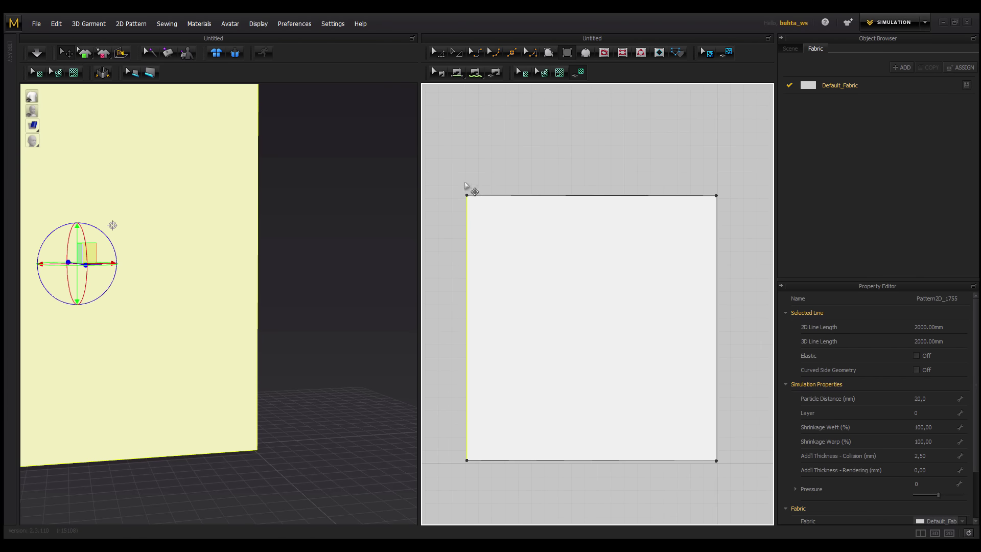
drag(594, 192, 590, 190)
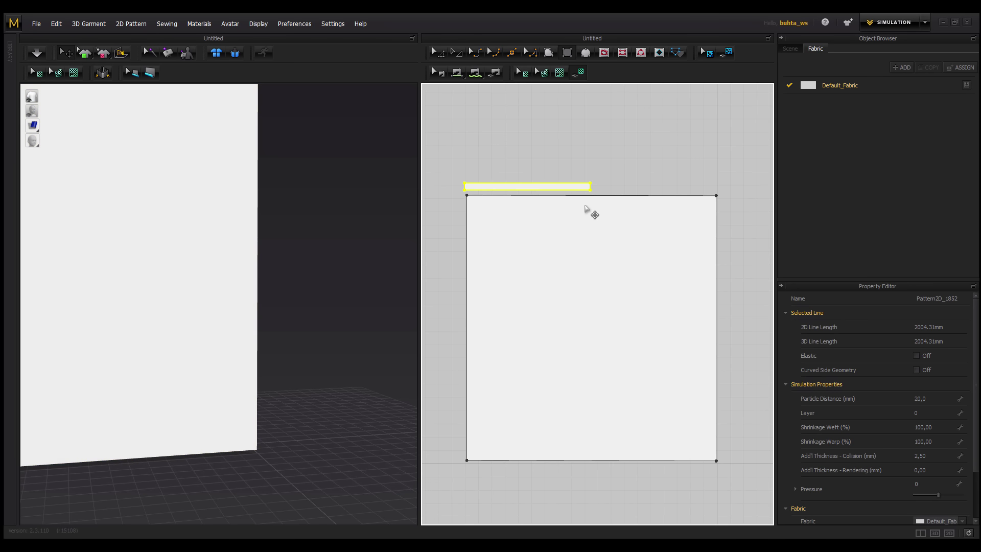
Sew the header strip's bottom edge to the curtain panel's top edge
click(520, 74)
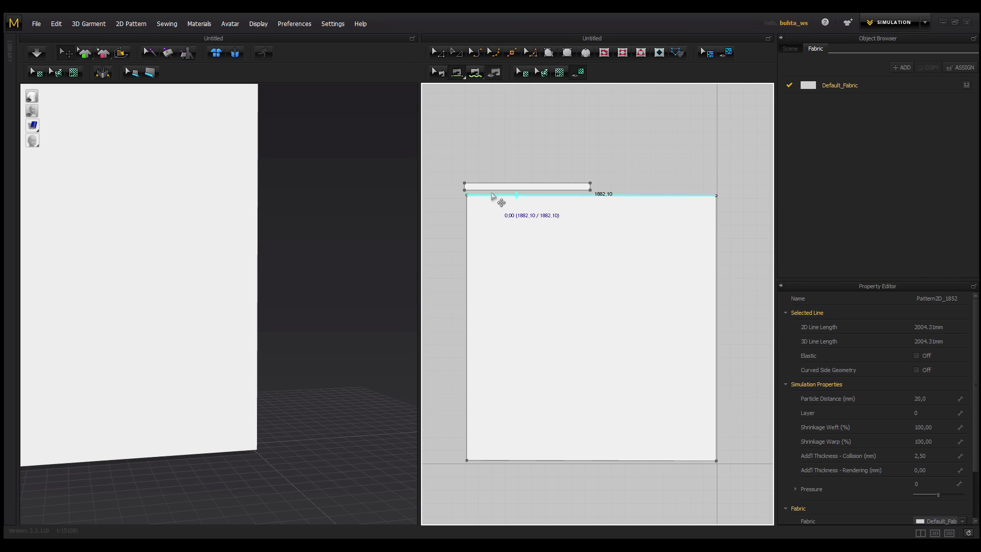
click(492, 195)
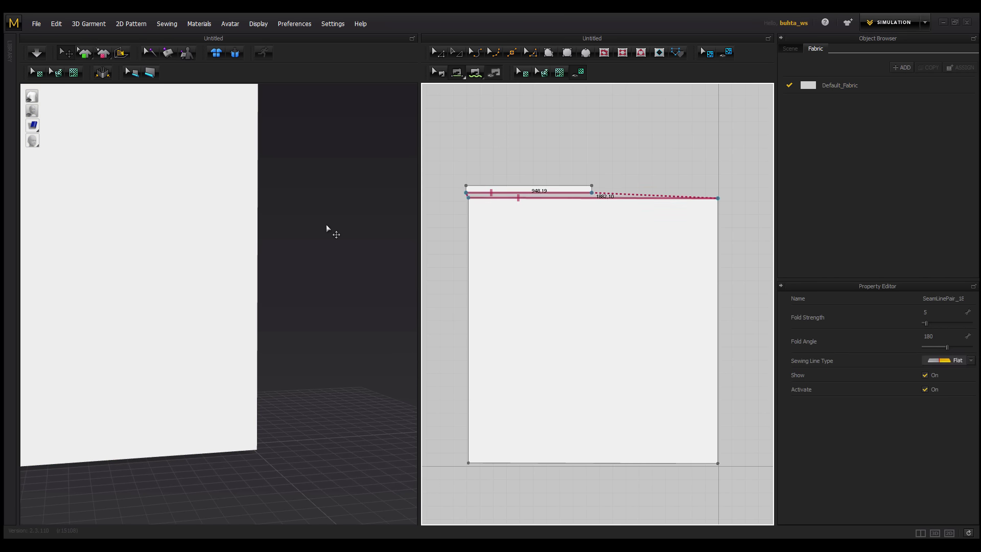
scroll(322, 233, down, 2)
scroll(299, 228, down, 2)
scroll(240, 222, down, 3)
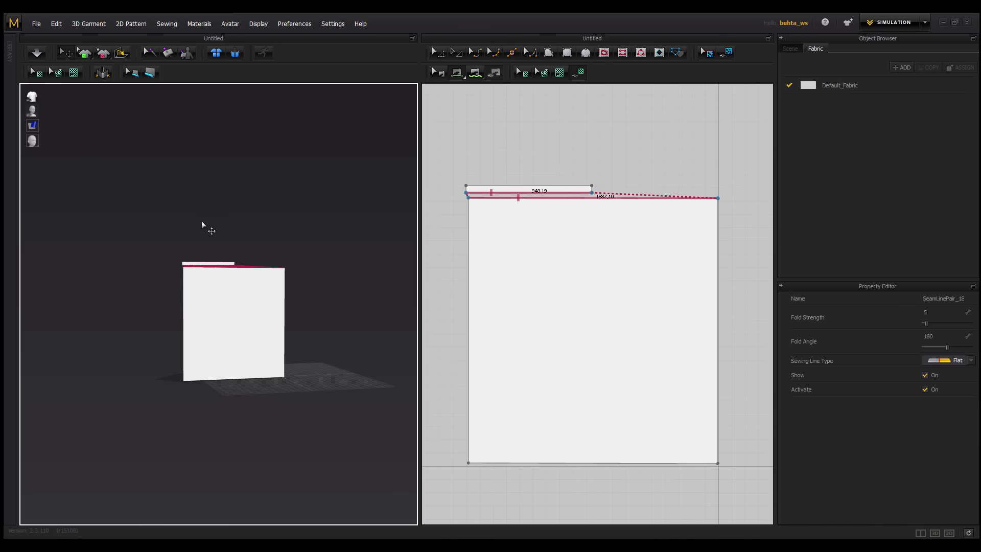
Select Default_Fabric in the Object Browser to show its properties
scroll(234, 268, up, 2)
scroll(256, 315, up, 2)
scroll(210, 302, up, 2)
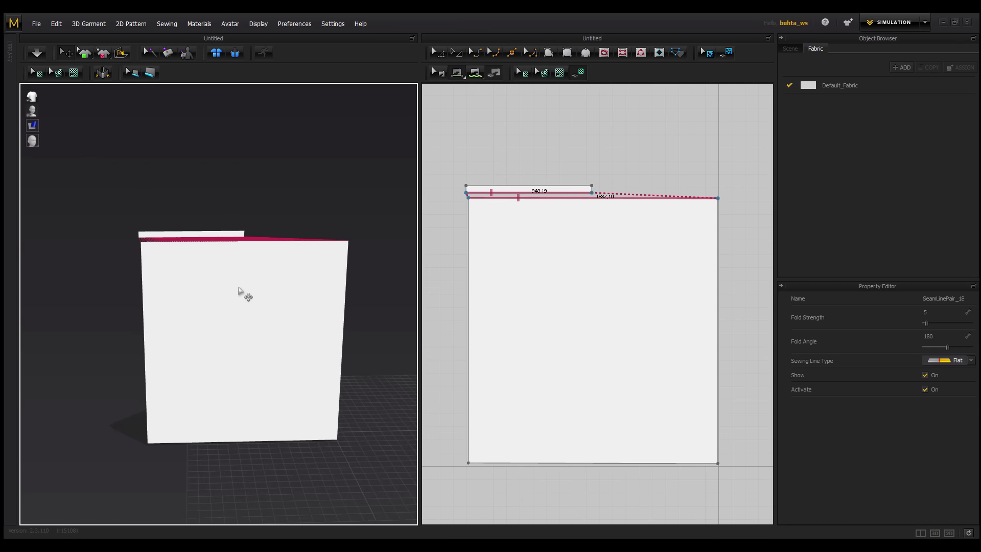
scroll(263, 307, up, 2)
scroll(278, 316, up, 1)
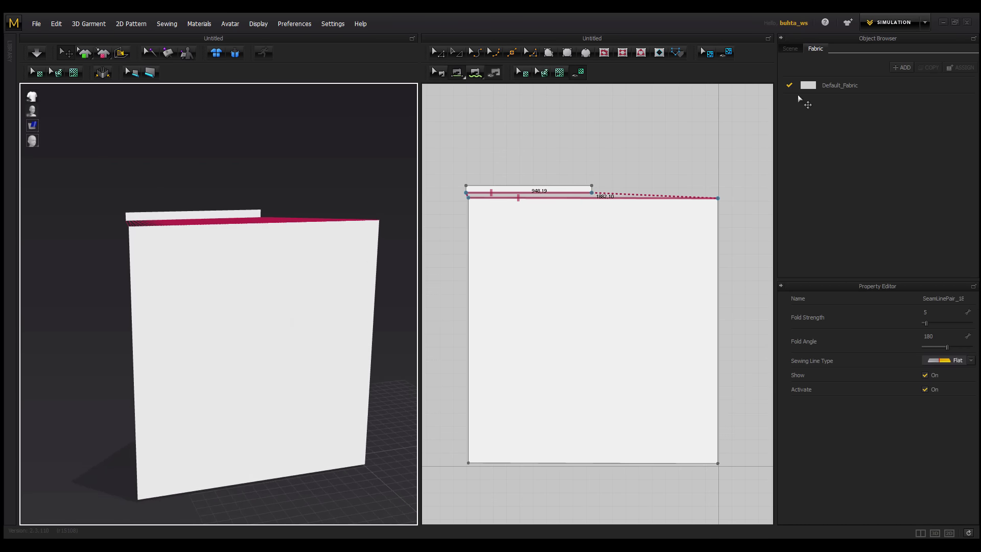
click(844, 87)
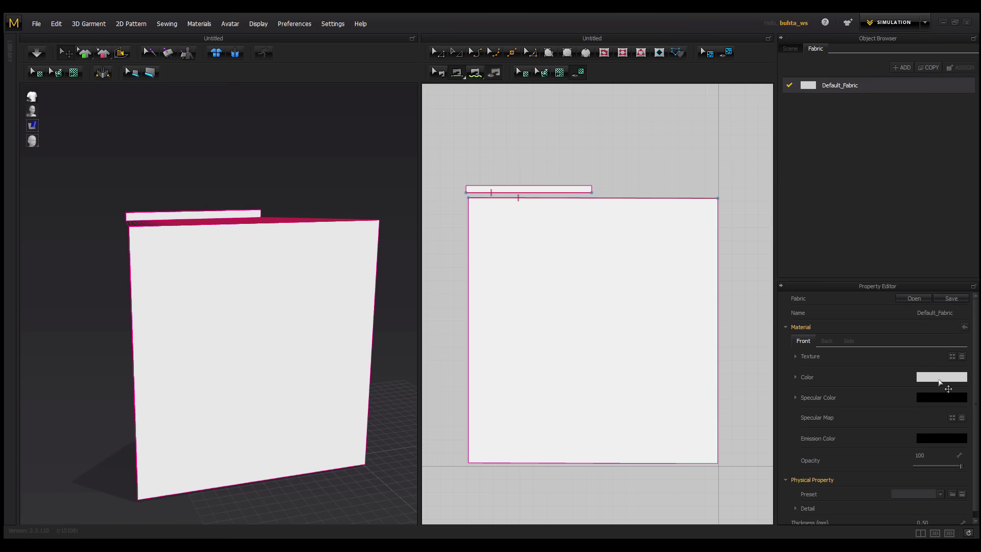
Recolour the default fabric to dark blue 3B4155 (hue 226)
click(939, 378)
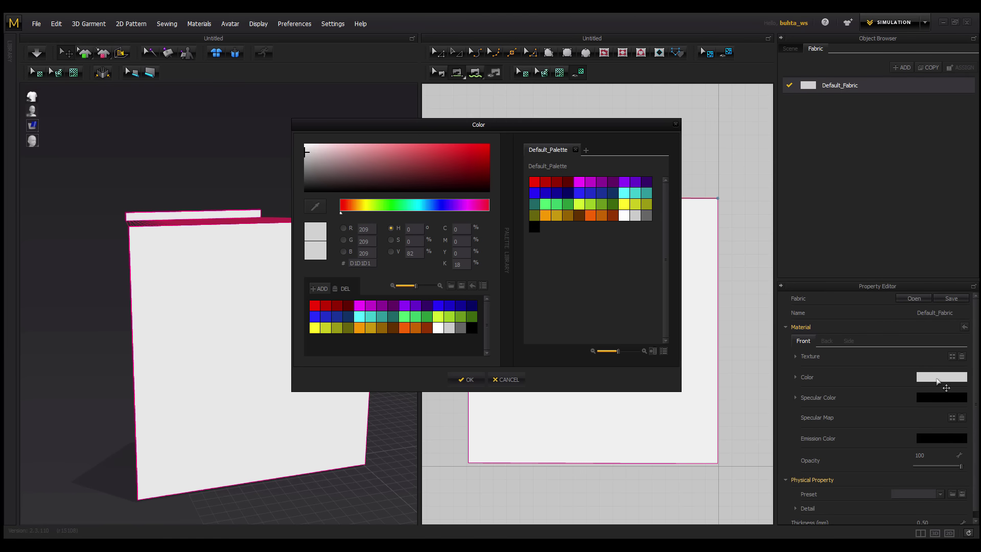
click(434, 207)
click(389, 166)
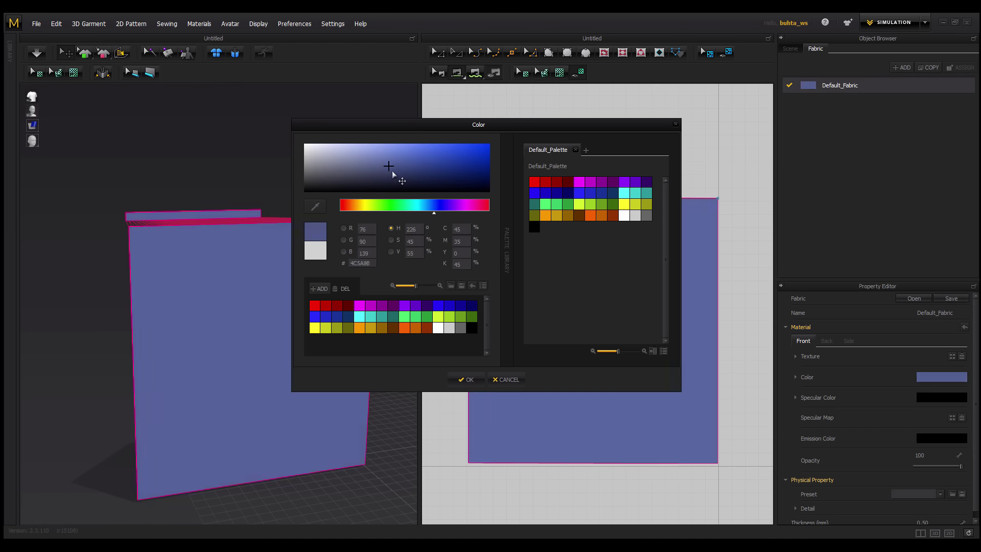
drag(391, 173, 360, 176)
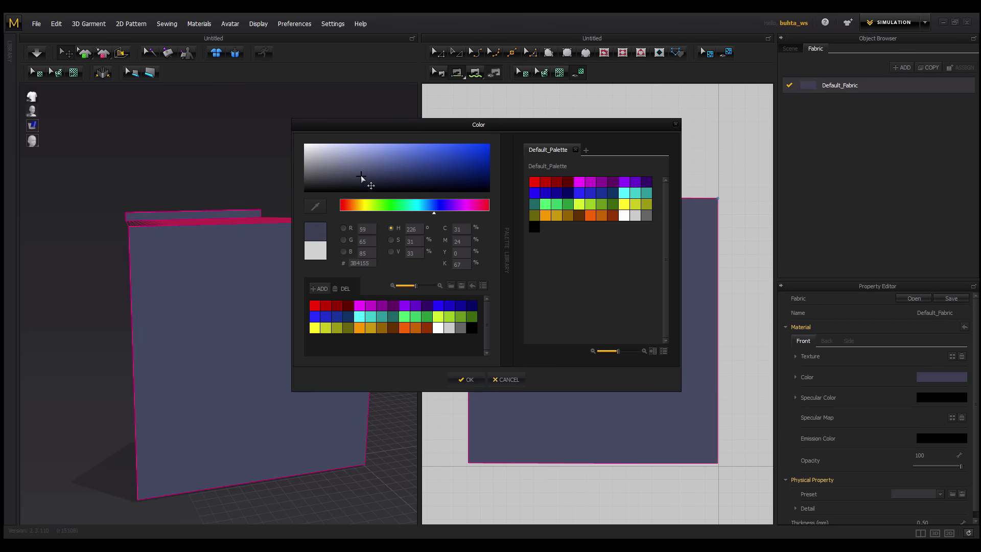
click(466, 381)
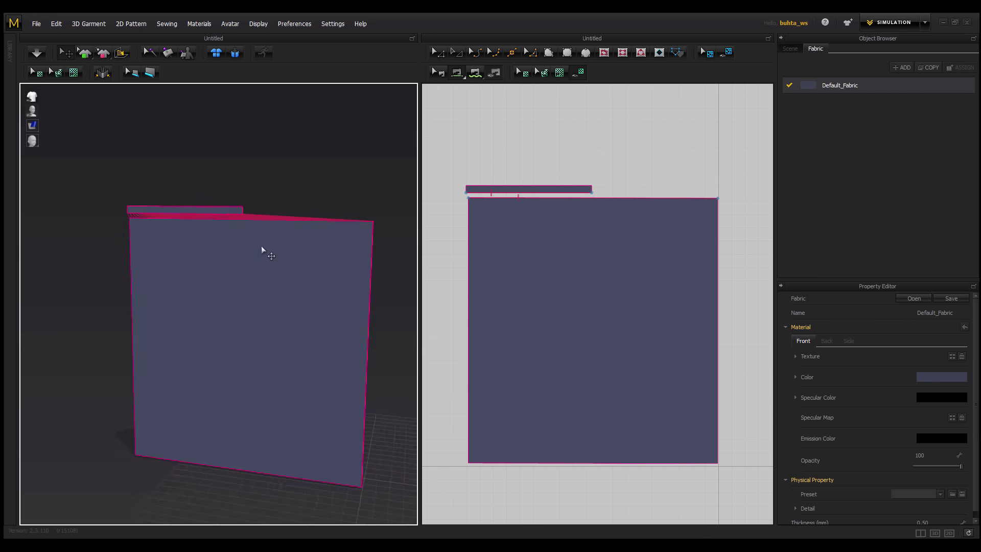
mouse_move(262, 251)
right_down()
mouse_move(300, 252)
mouse_move(278, 256)
right_up()
Select the header strip and reposition it in the 3D view
scroll(267, 228, up, 3)
scroll(244, 254, up, 3)
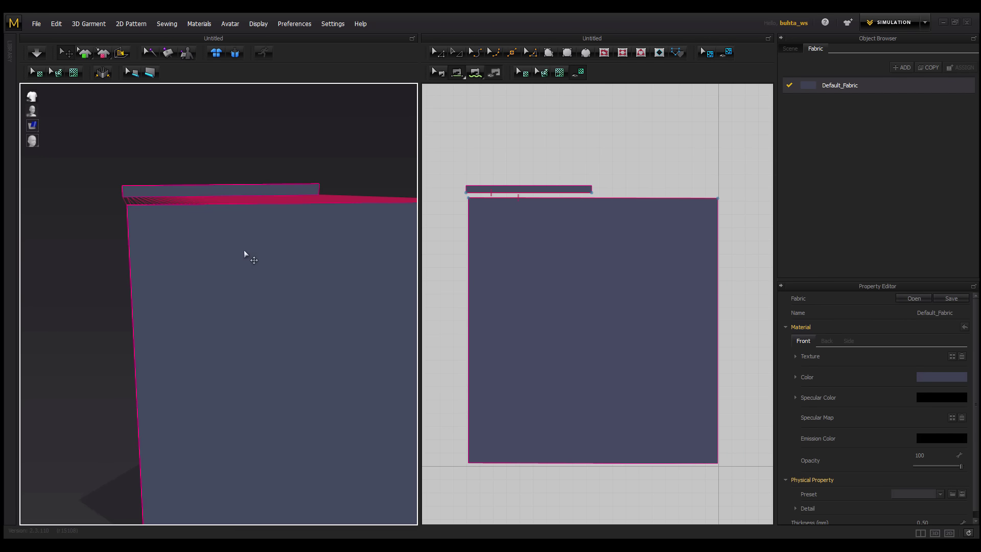
click(261, 193)
right_drag(208, 193, 266, 203)
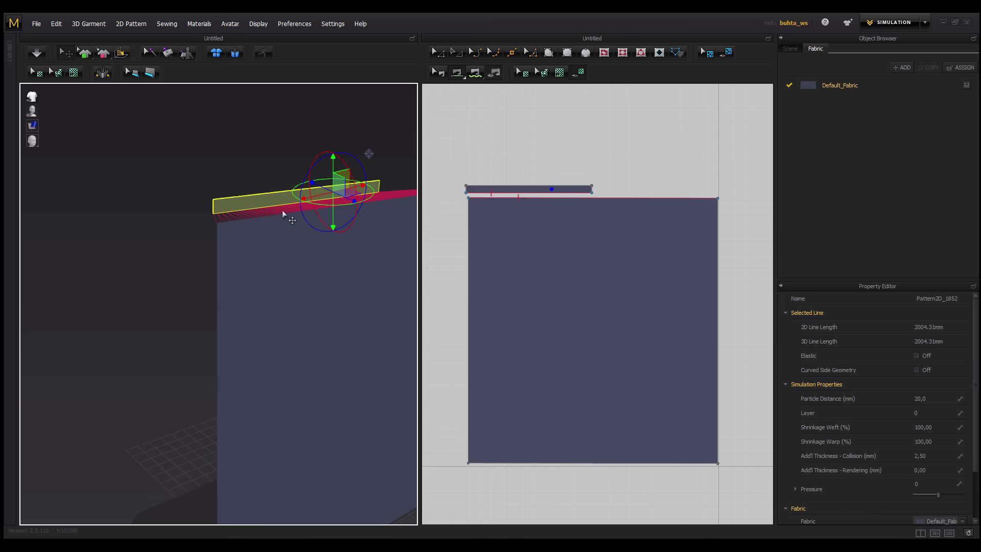
scroll(258, 203, down, 3)
right_drag(261, 200, 240, 211)
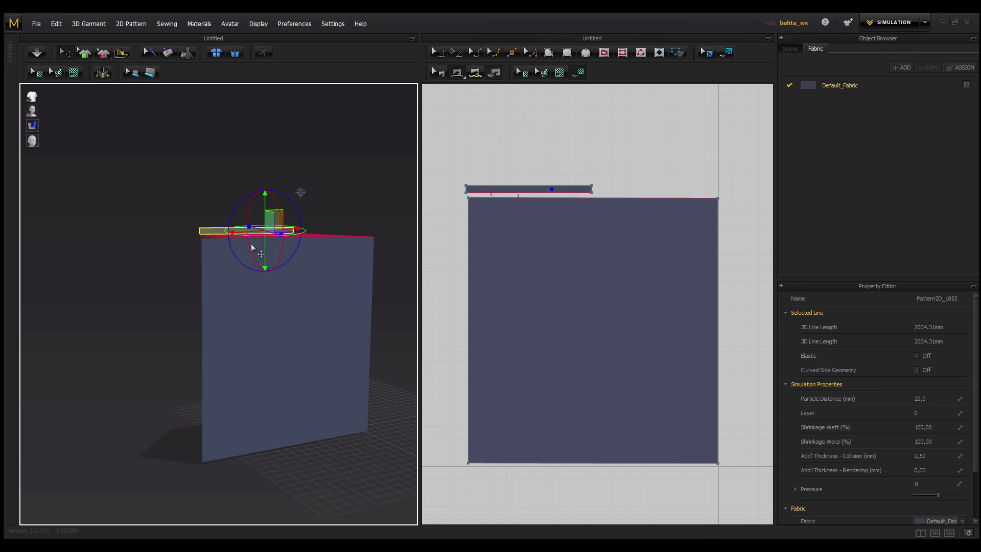
right_drag(257, 249, 259, 225)
scroll(261, 255, up, 2)
scroll(266, 264, up, 2)
right_click(257, 224)
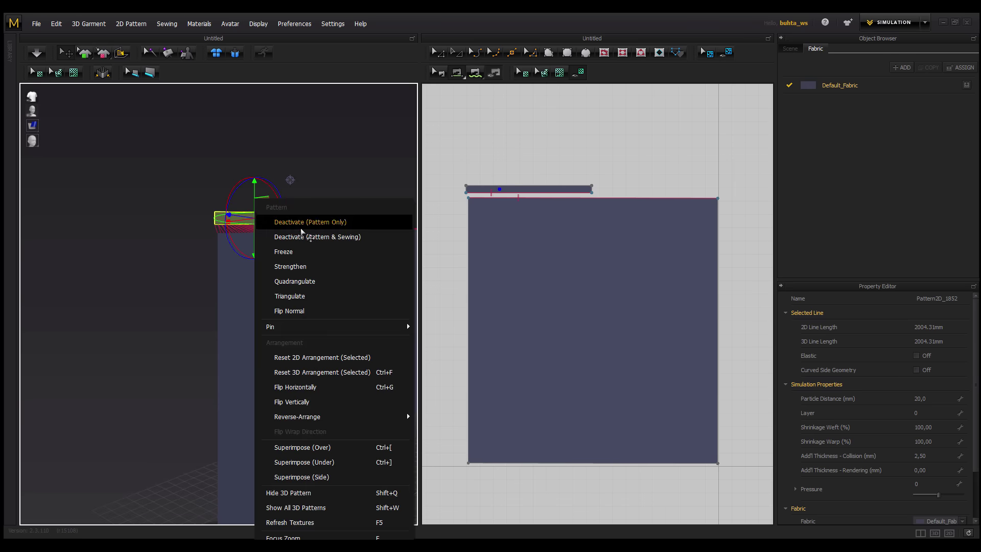
click(286, 259)
mouse_move(293, 266)
right_down()
mouse_move(288, 277)
mouse_move(361, 269)
mouse_move(372, 278)
mouse_move(295, 271)
mouse_move(319, 265)
mouse_move(313, 246)
mouse_move(241, 263)
mouse_move(313, 259)
mouse_move(262, 251)
mouse_move(308, 245)
mouse_move(284, 265)
mouse_move(306, 250)
mouse_move(307, 262)
mouse_move(308, 234)
mouse_move(291, 257)
right_up()
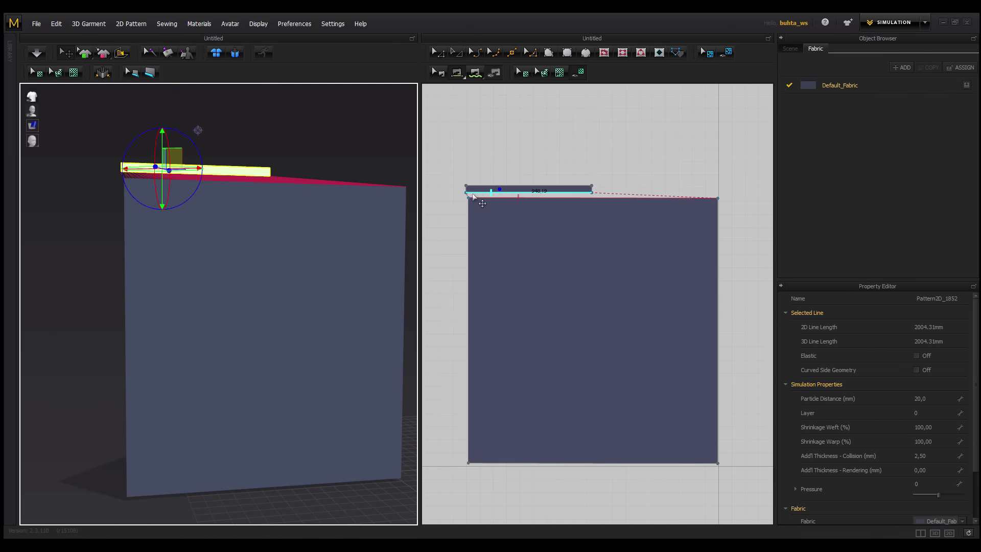
Sew the panel's top edge to the header strip and select the panel
click(593, 194)
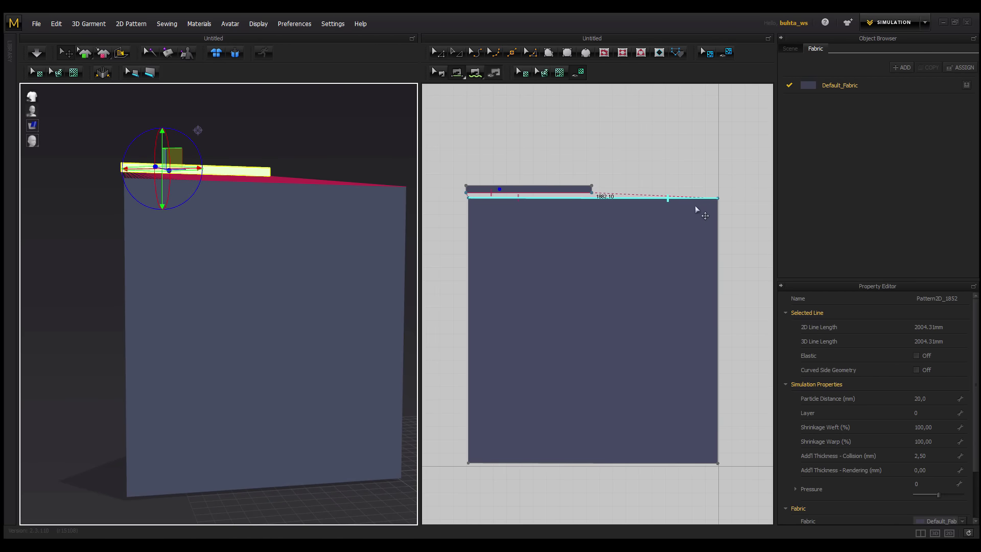
click(566, 202)
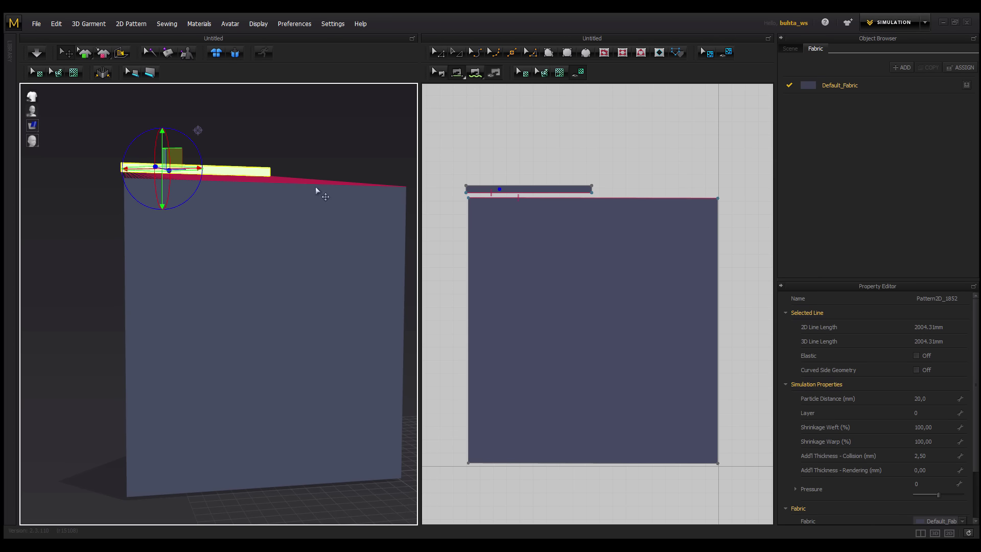
click(275, 164)
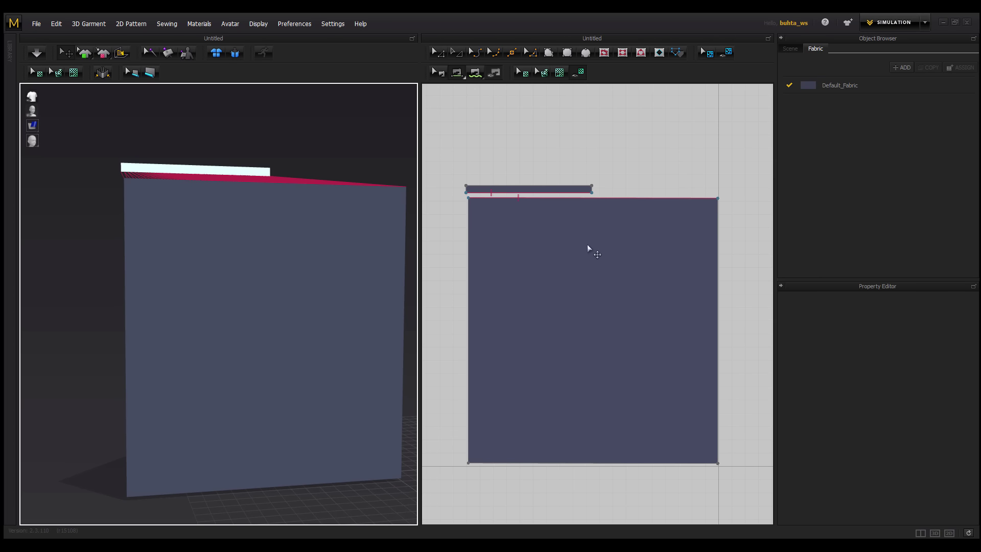
click(572, 268)
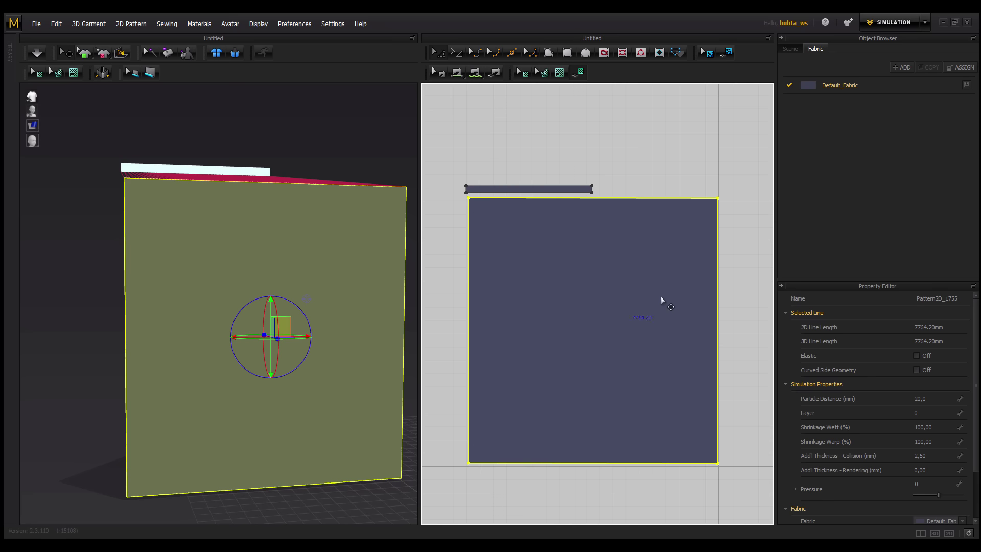
Set the panel's particle distance to 50 and simulate the drape
click(935, 403)
text(50)
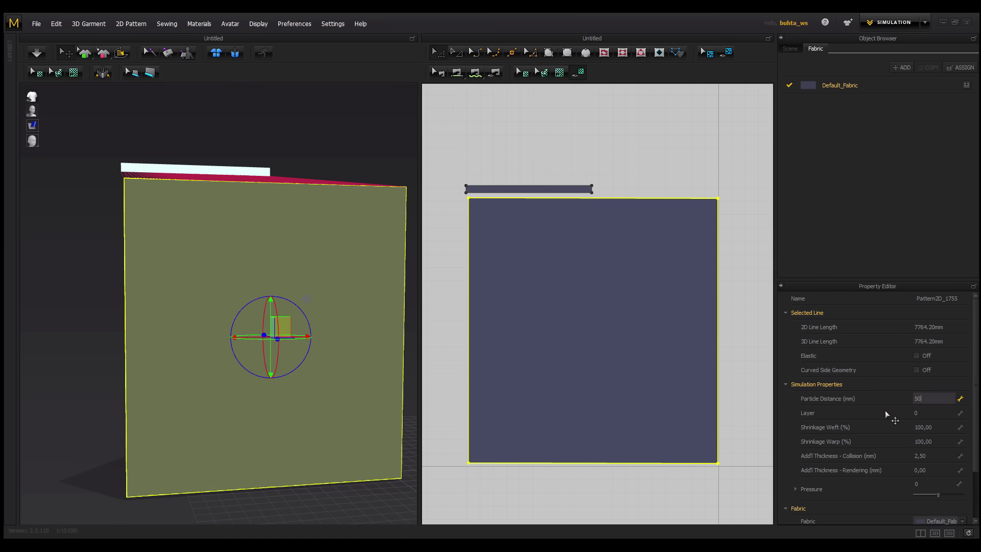
key(Return)
scroll(875, 414, down, 1)
click(43, 46)
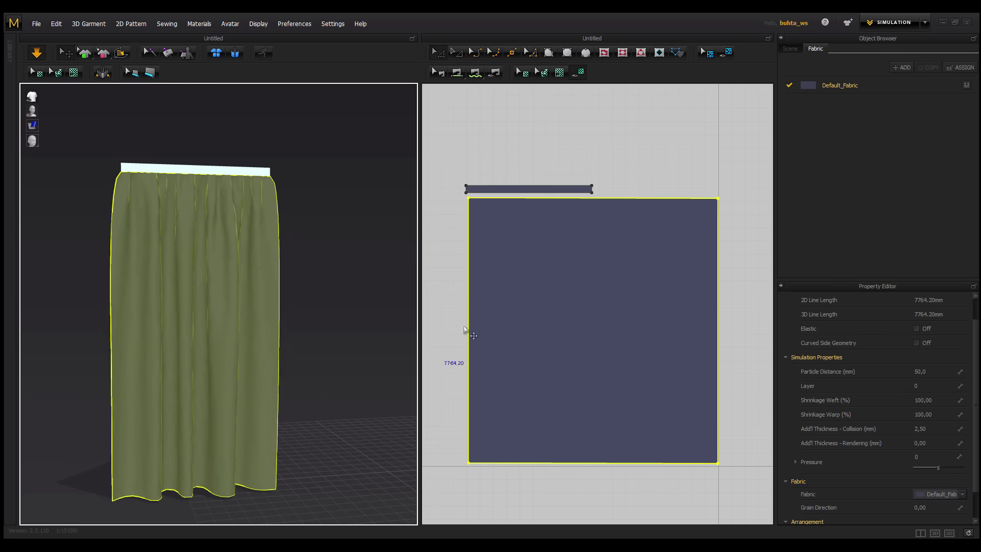
Lower the particle distance back to 20 mm and deselect the panel
click(925, 372)
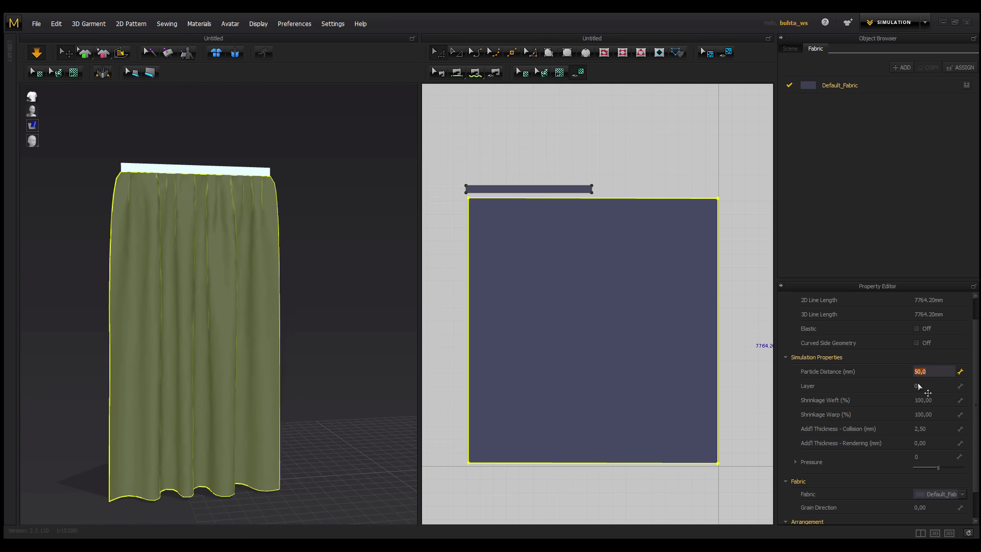
text(20)
key(Return)
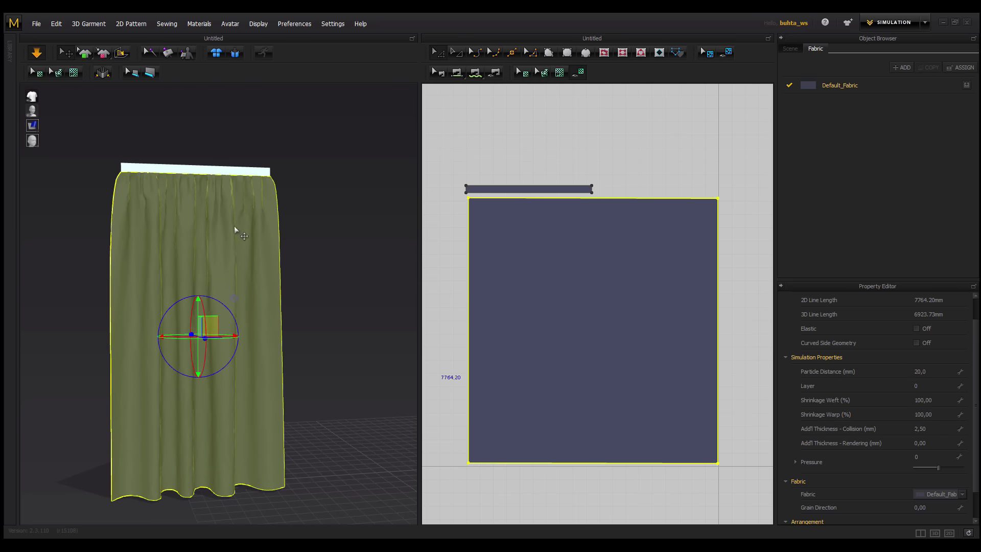
click(235, 230)
scroll(223, 241, up, 1)
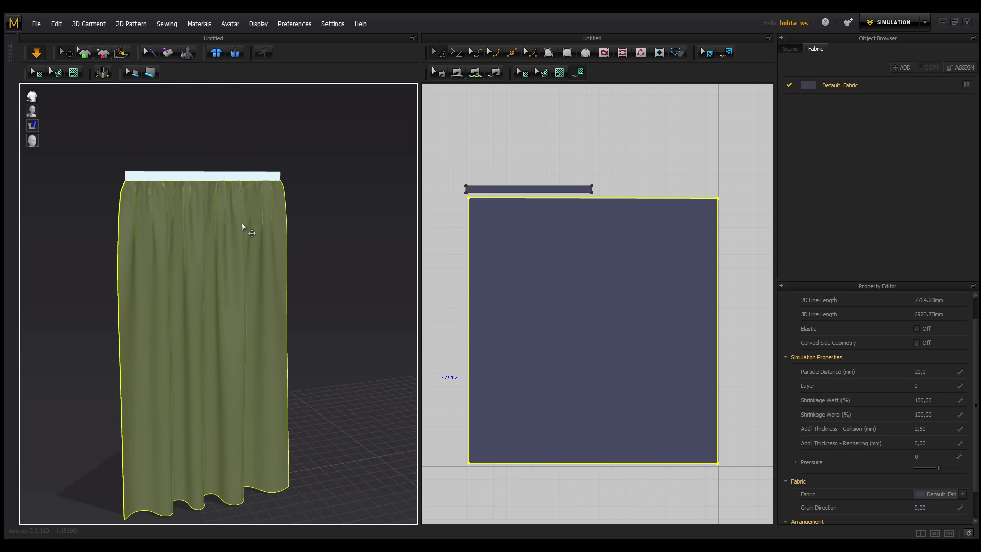
click(348, 233)
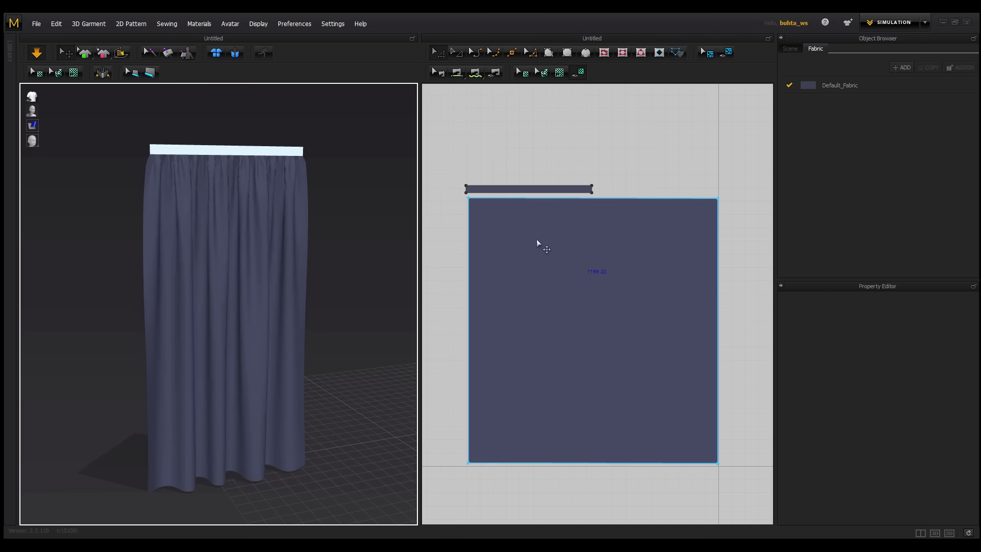
Set the curtain panel's particle distance to 50 mm
click(599, 276)
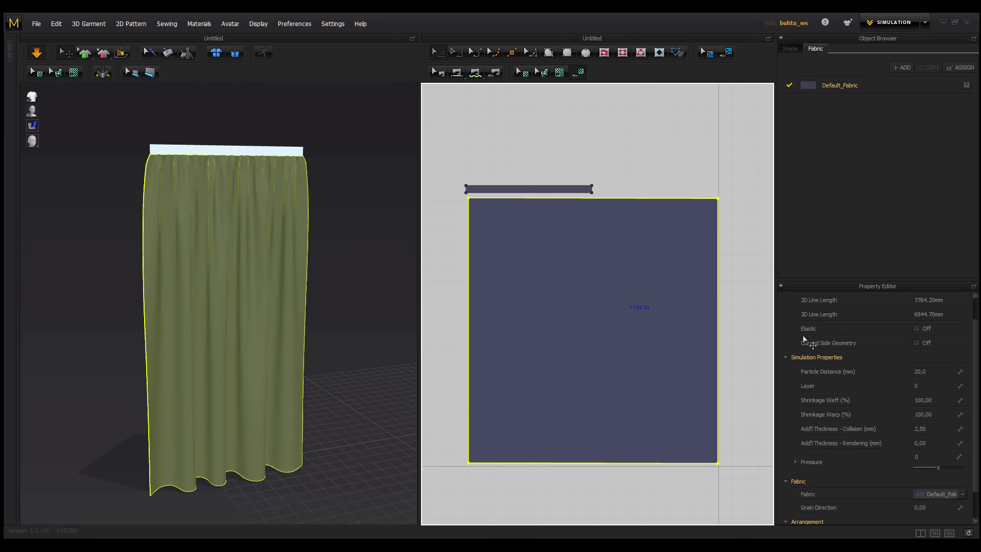
click(931, 374)
text(50)
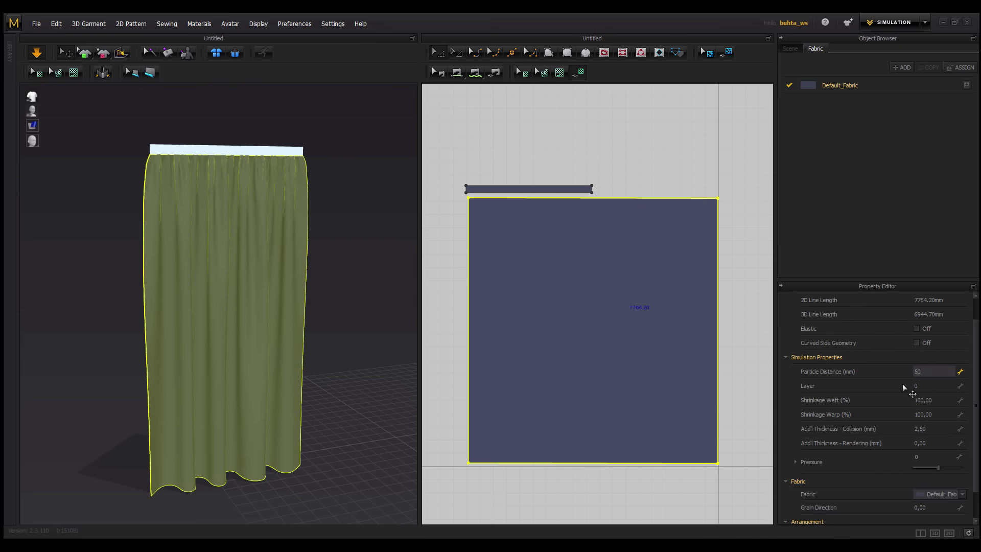
key(Return)
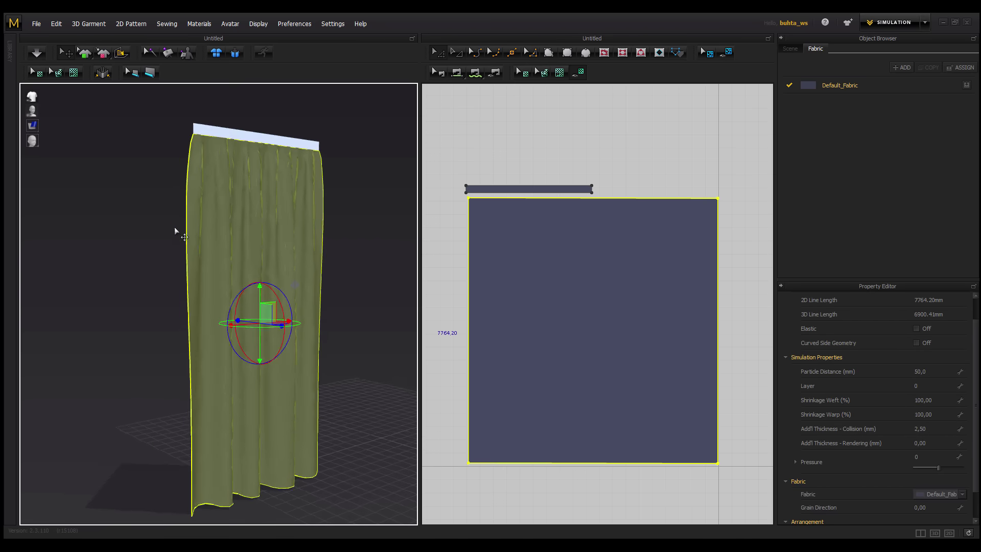
click(355, 230)
Inspect the draped curtain from several angles and open the Display menu
mouse_move(271, 327)
right_down()
mouse_move(203, 324)
mouse_move(267, 320)
mouse_move(250, 294)
mouse_move(249, 388)
right_up()
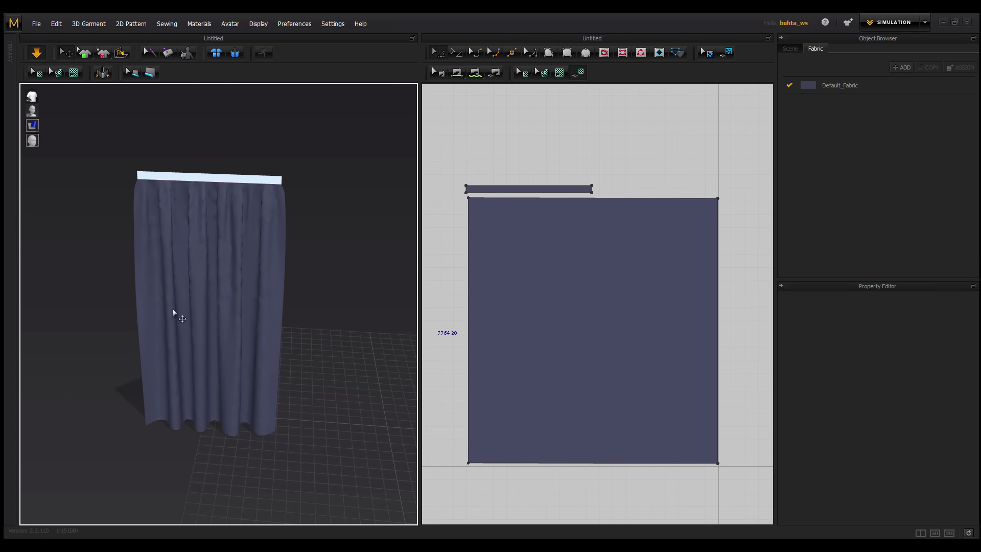
mouse_move(269, 333)
right_down()
mouse_move(186, 322)
mouse_move(295, 299)
mouse_move(260, 324)
mouse_move(271, 325)
right_up()
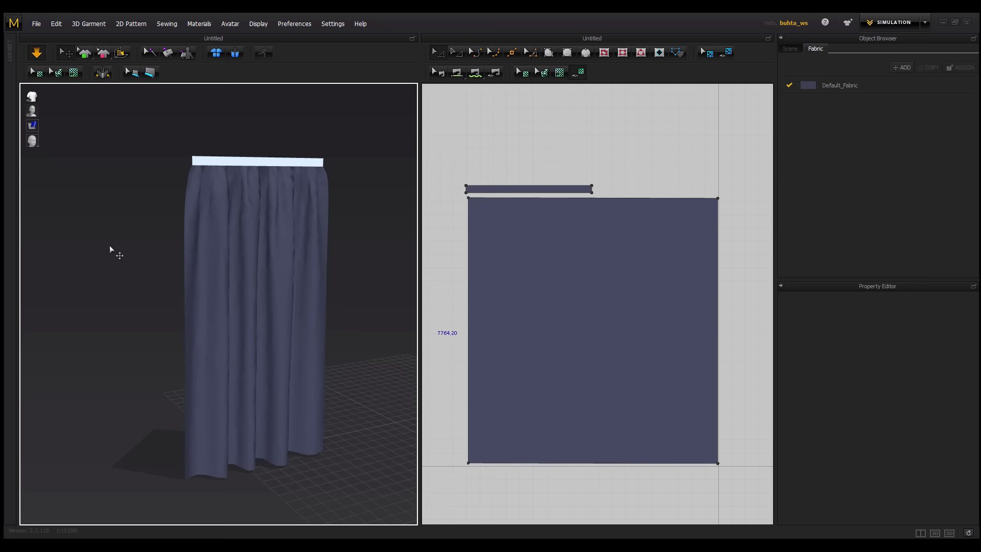
mouse_move(167, 313)
right_down()
mouse_move(184, 309)
mouse_move(190, 287)
right_up()
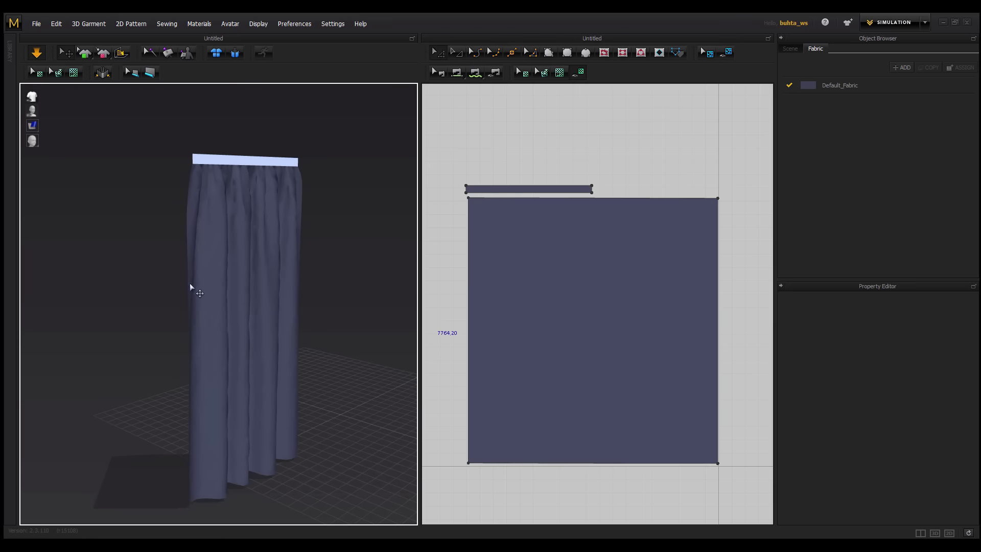
right_drag(139, 232, 135, 211)
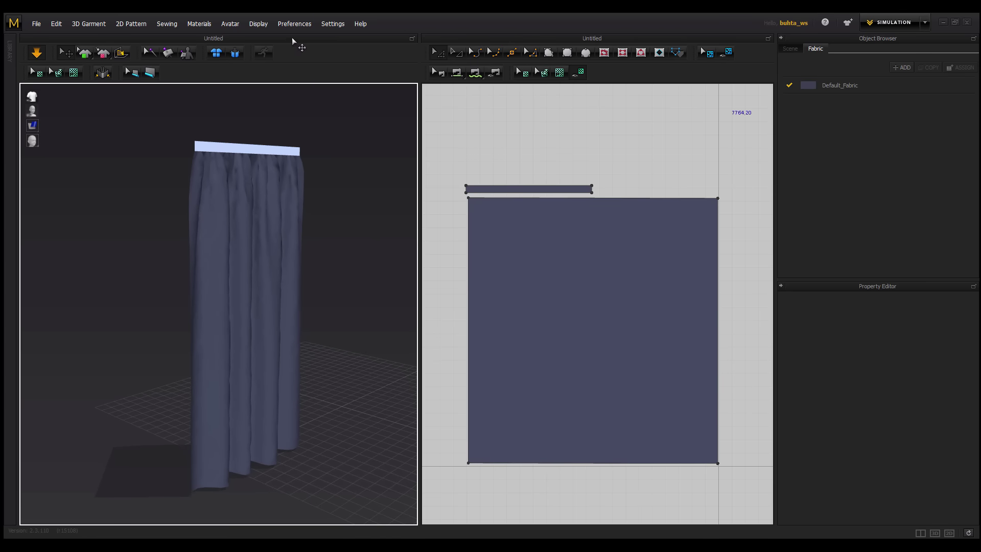
click(261, 24)
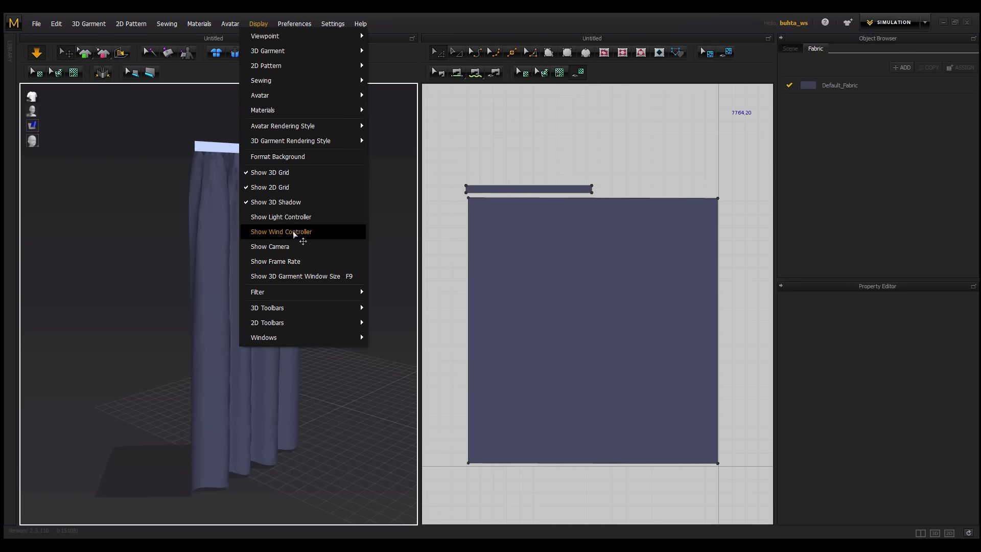
Show the wind controller beside the curtain and select its cone to view wind settings
click(295, 233)
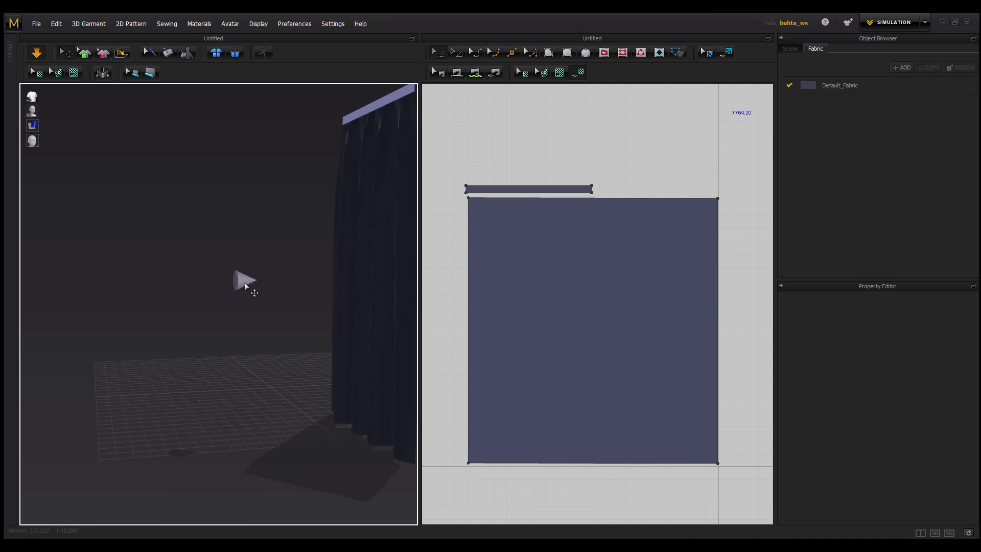
right_drag(255, 293, 238, 294)
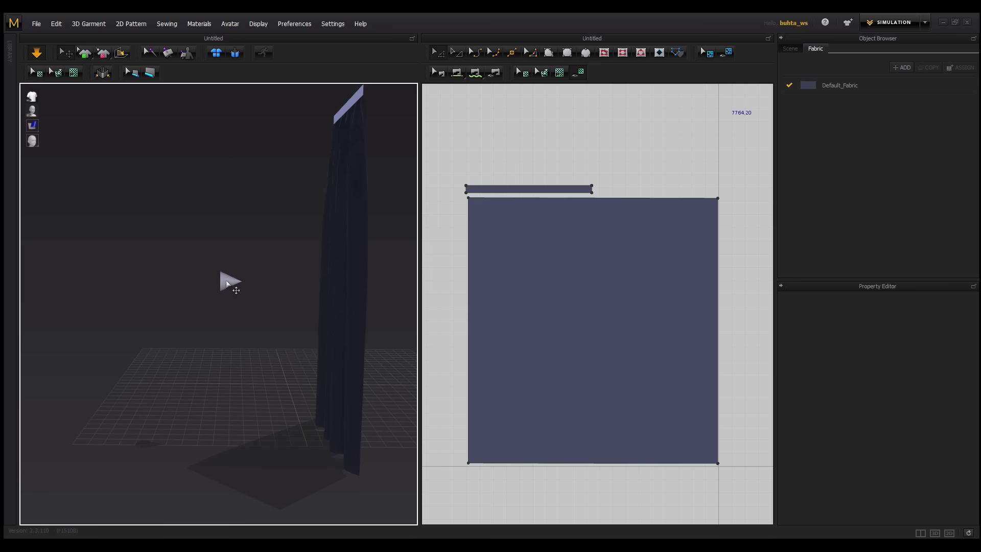
click(226, 284)
right_drag(226, 292, 224, 289)
click(229, 304)
click(228, 287)
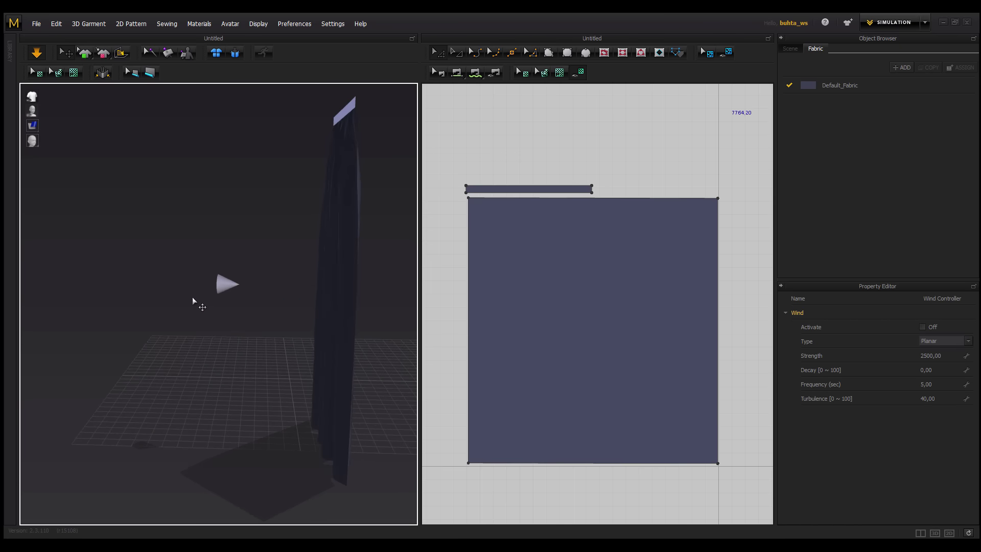
mouse_move(211, 287)
right_down()
mouse_move(173, 285)
mouse_move(195, 286)
mouse_move(186, 290)
right_up()
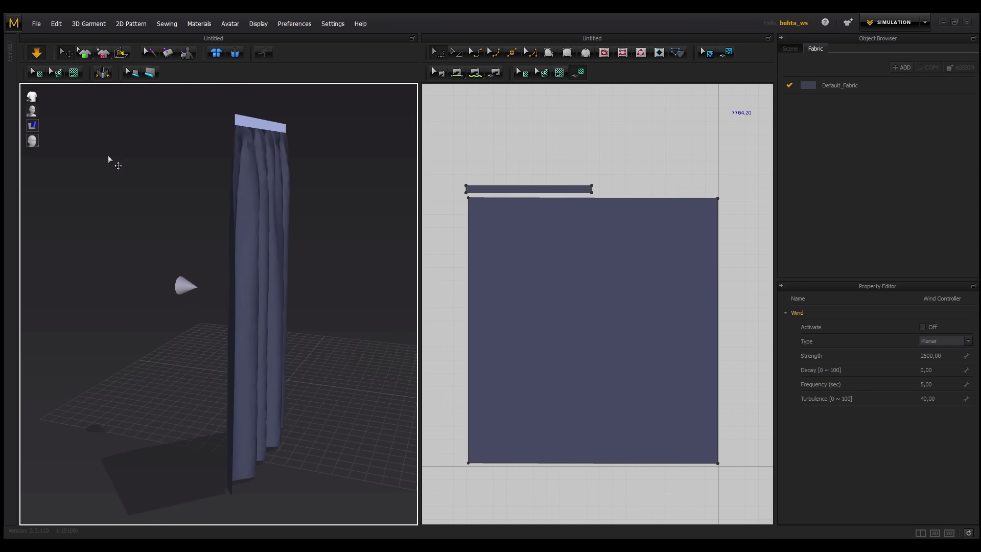
click(185, 290)
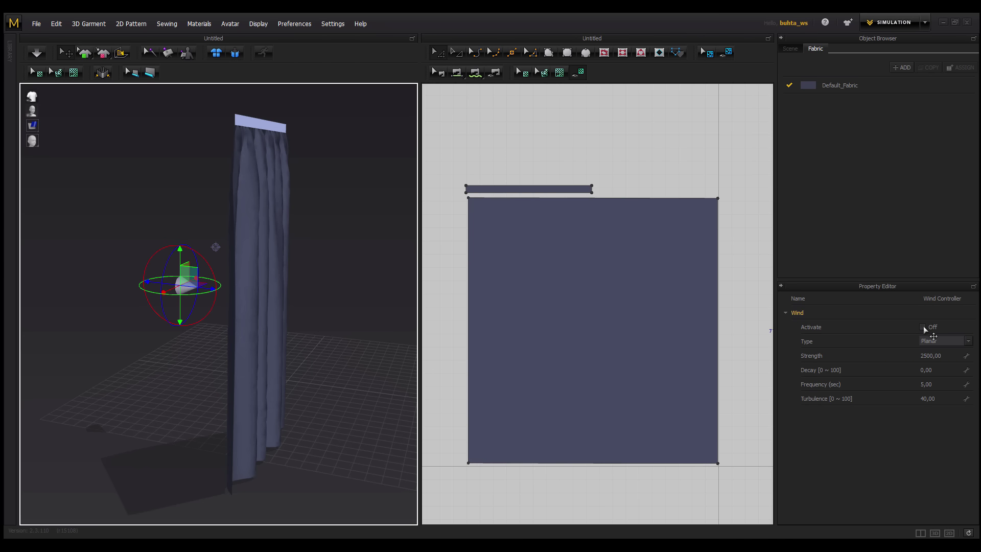
Simulate with the wind activated at strength 2500
key(space)
click(923, 327)
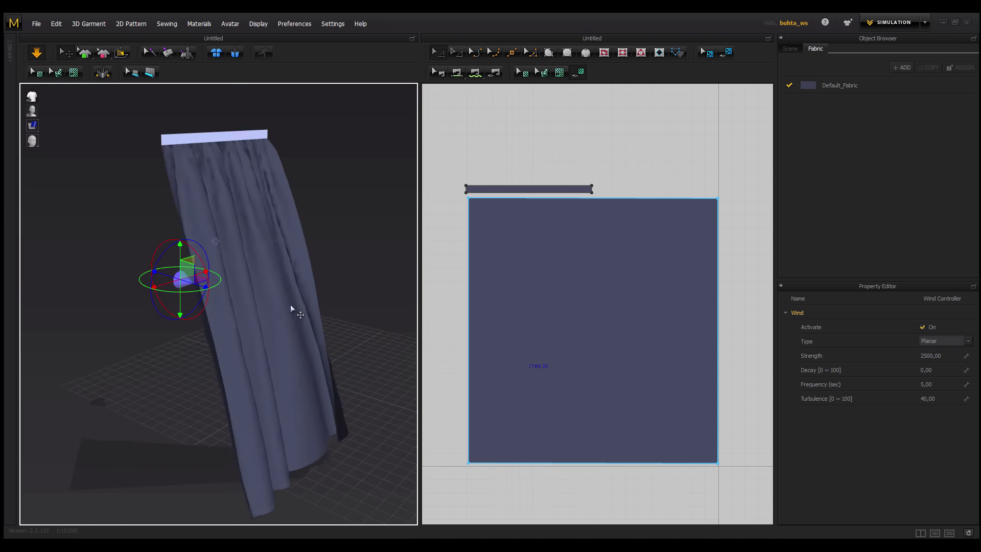
click(923, 356)
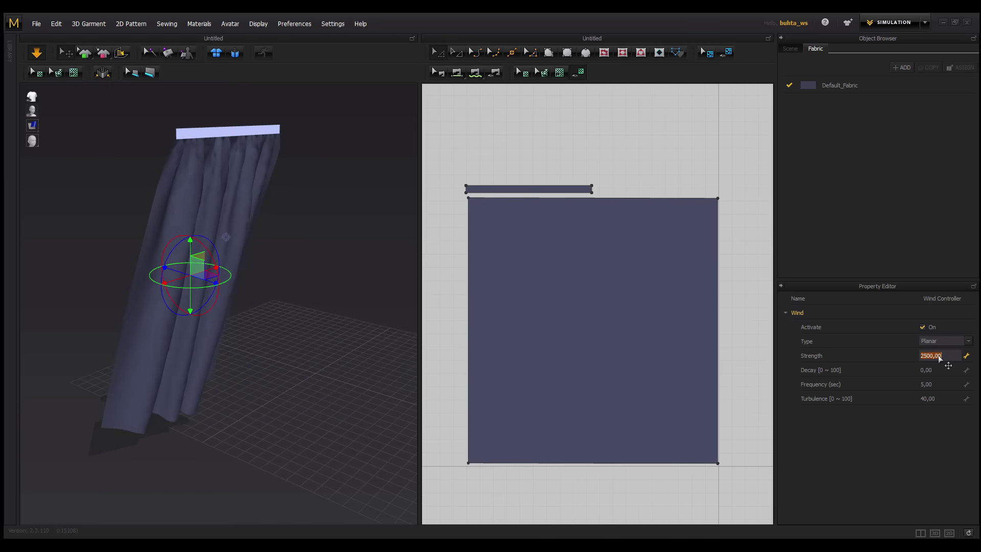
text(2500)
key(Return)
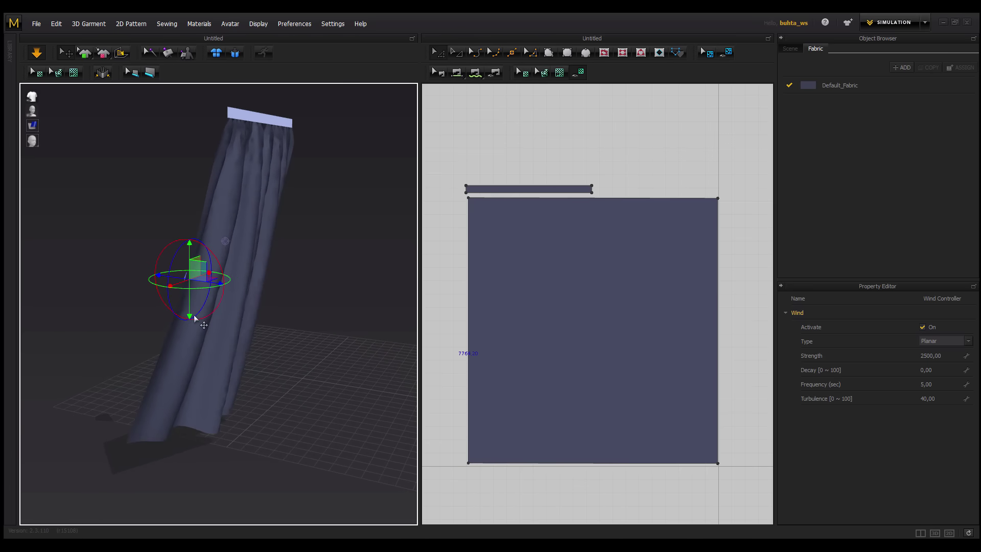
Orbit around the blowing curtain and reselect the wind controller
mouse_move(213, 323)
right_down()
mouse_move(251, 275)
mouse_move(264, 309)
mouse_move(198, 210)
mouse_move(213, 265)
mouse_move(246, 318)
right_up()
click(286, 317)
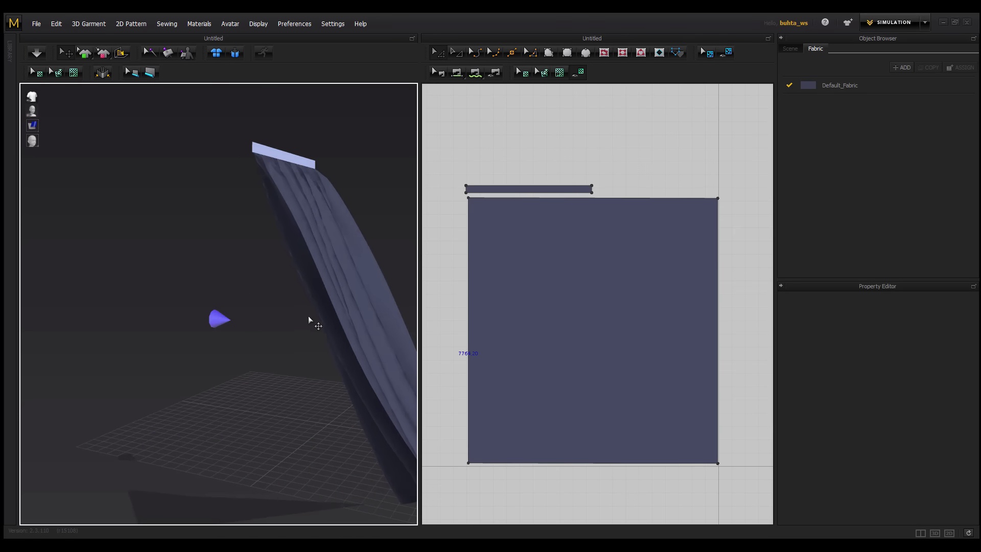
right_drag(308, 316, 79, 289)
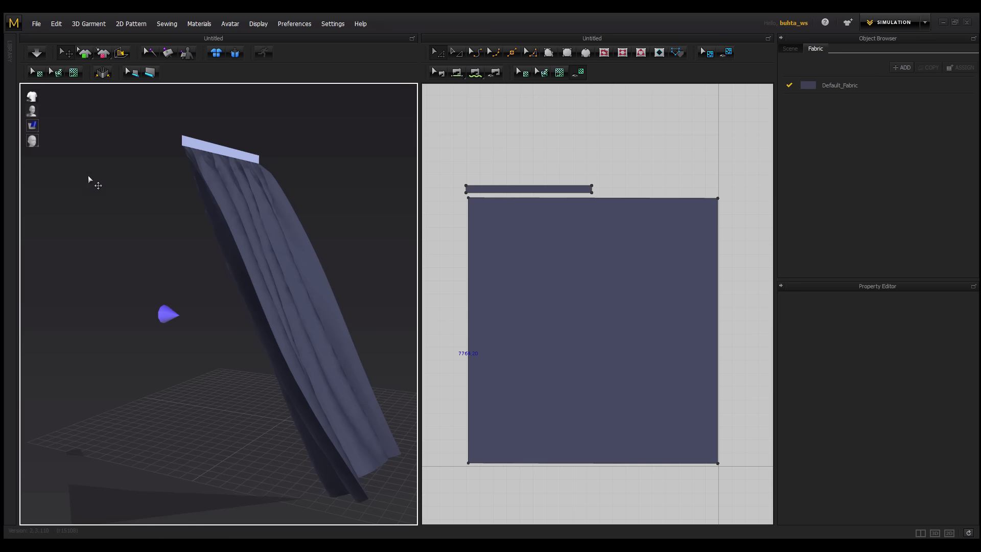
click(165, 317)
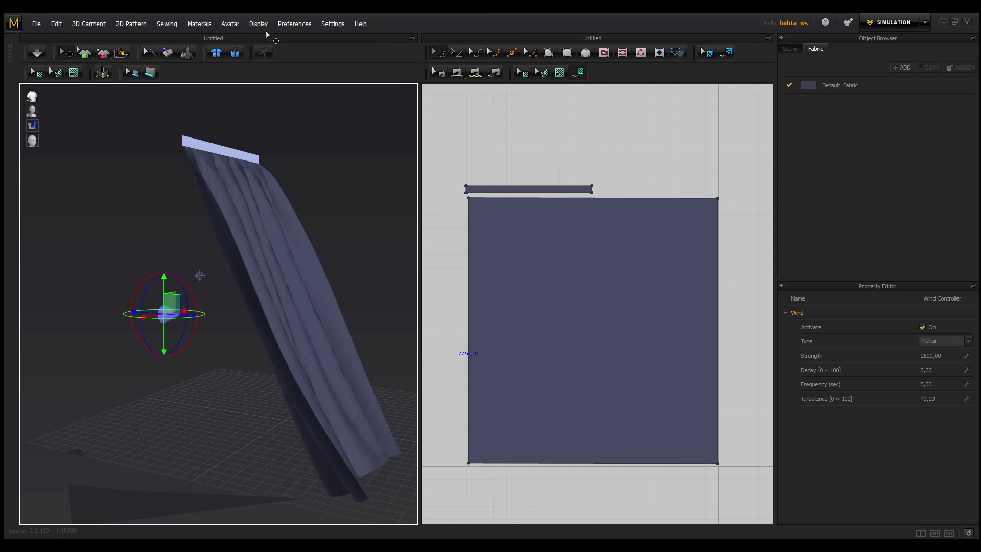
Turn the wind off and resimulate so the curtain settles
click(928, 326)
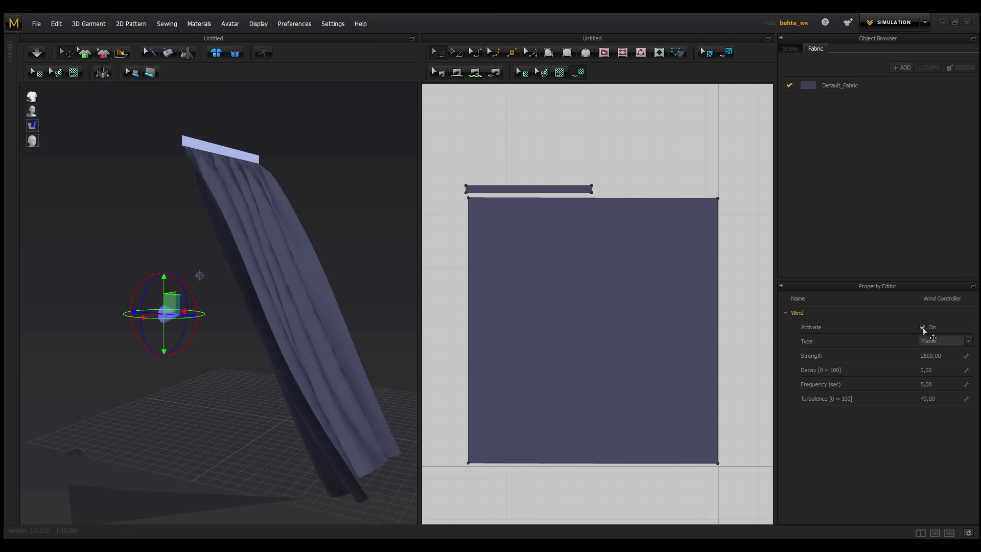
click(718, 264)
click(258, 23)
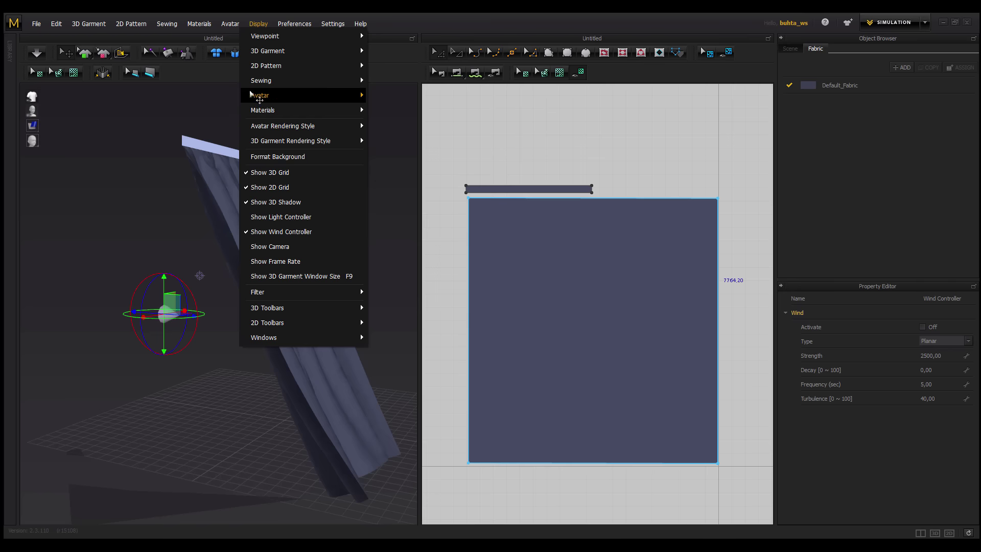
click(277, 233)
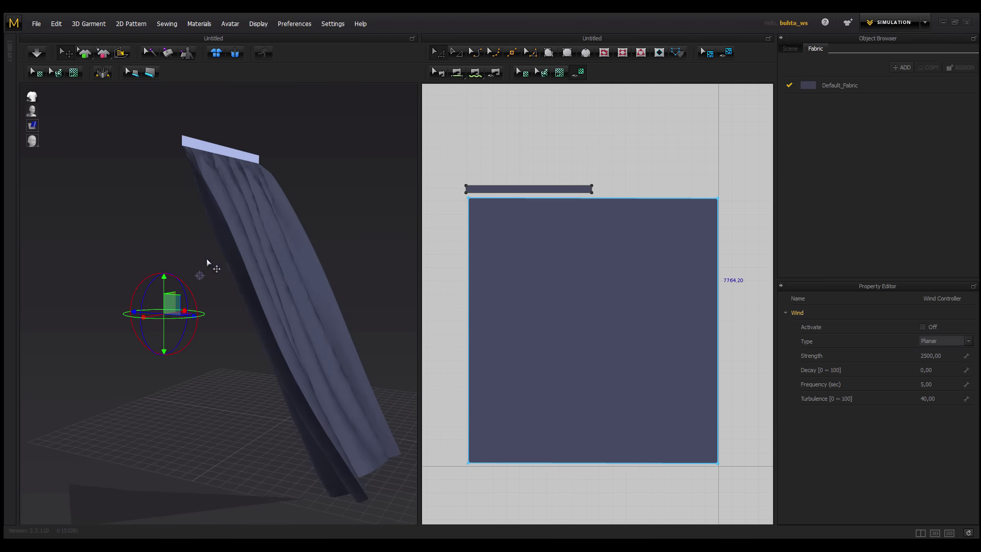
key(space)
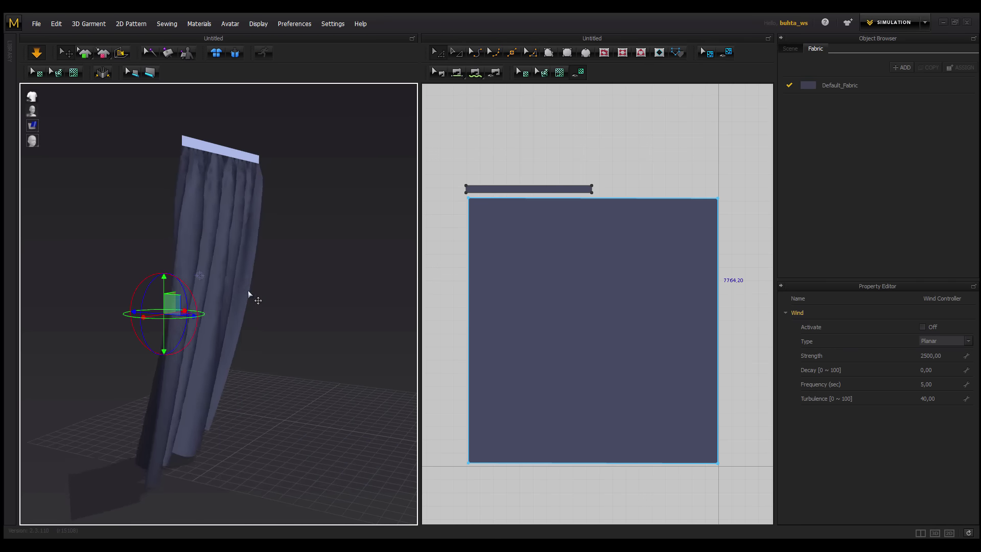
Orbit to a frontal view of the settled curtain and deselect it
mouse_move(265, 311)
right_down()
mouse_move(207, 308)
mouse_move(264, 278)
right_up()
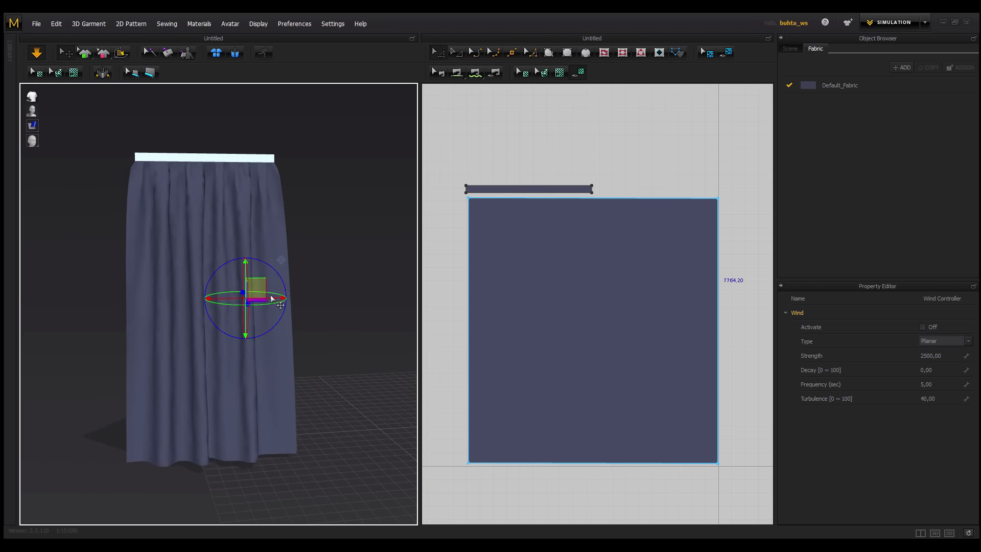
scroll(256, 289, up, 2)
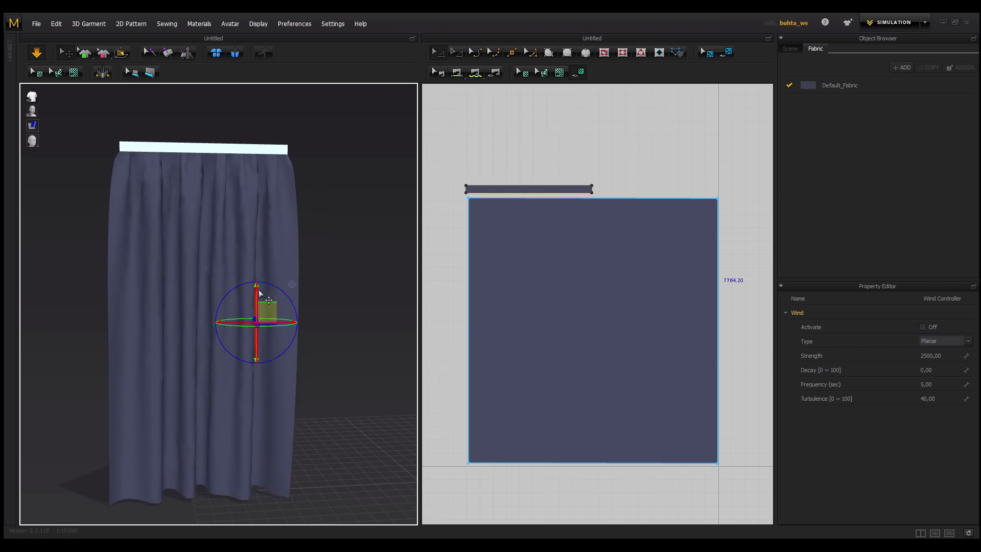
right_drag(256, 281, 260, 291)
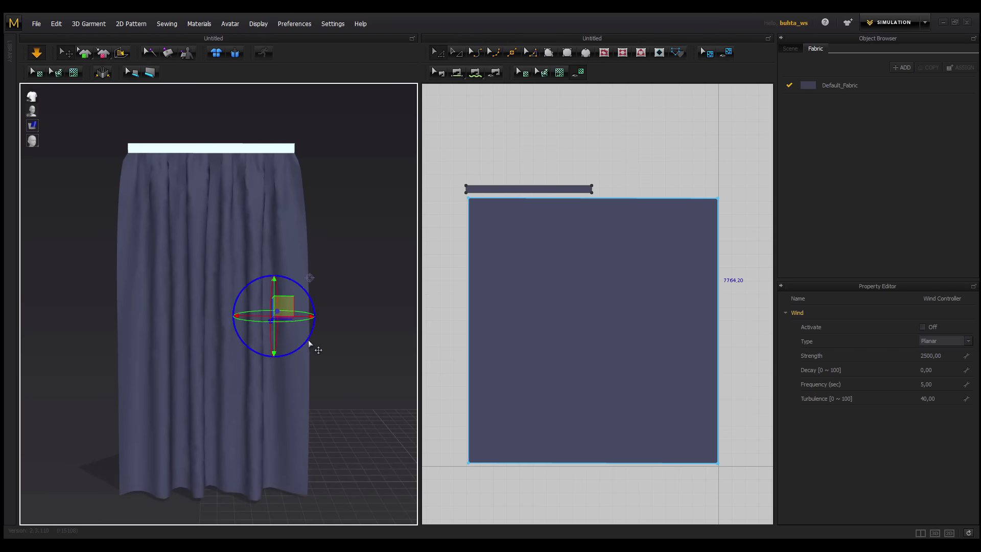
right_drag(162, 327, 219, 303)
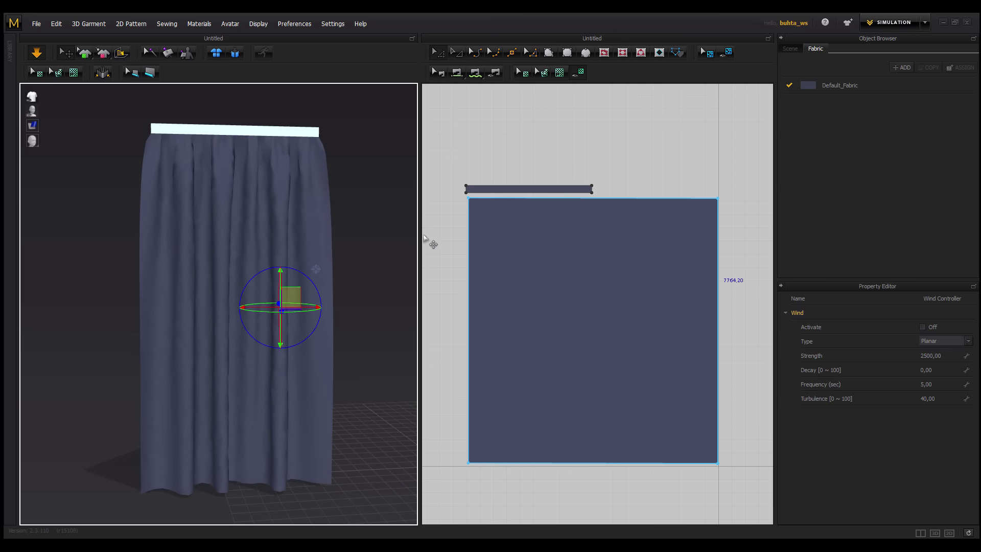
click(432, 243)
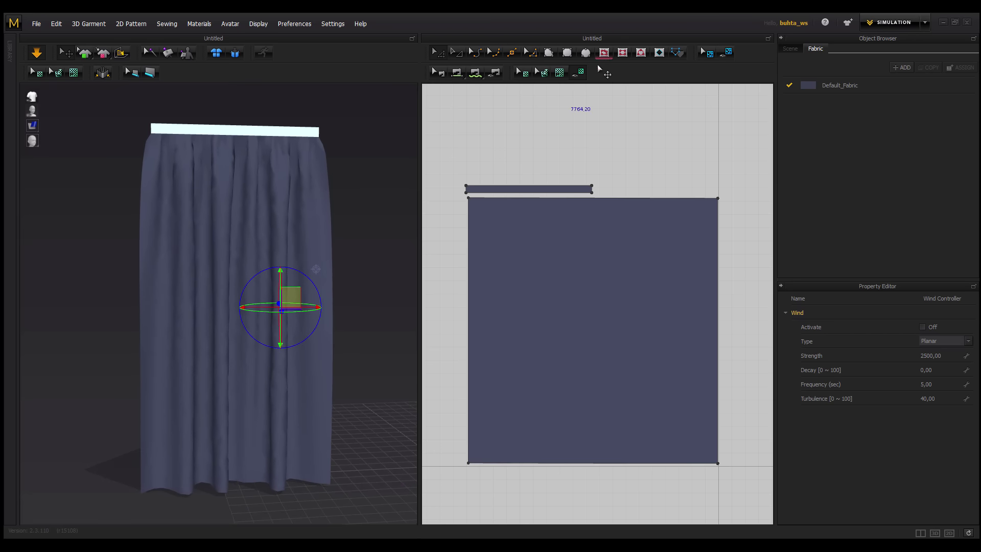
Draw a diagonal internal line across the curtain panel from left to right edge, then resume simulation
click(604, 52)
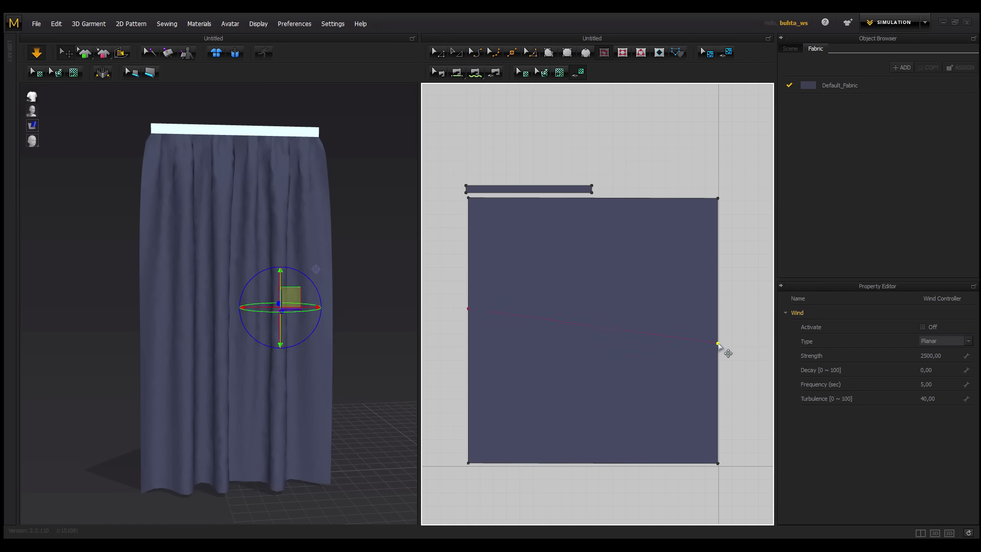
click(719, 344)
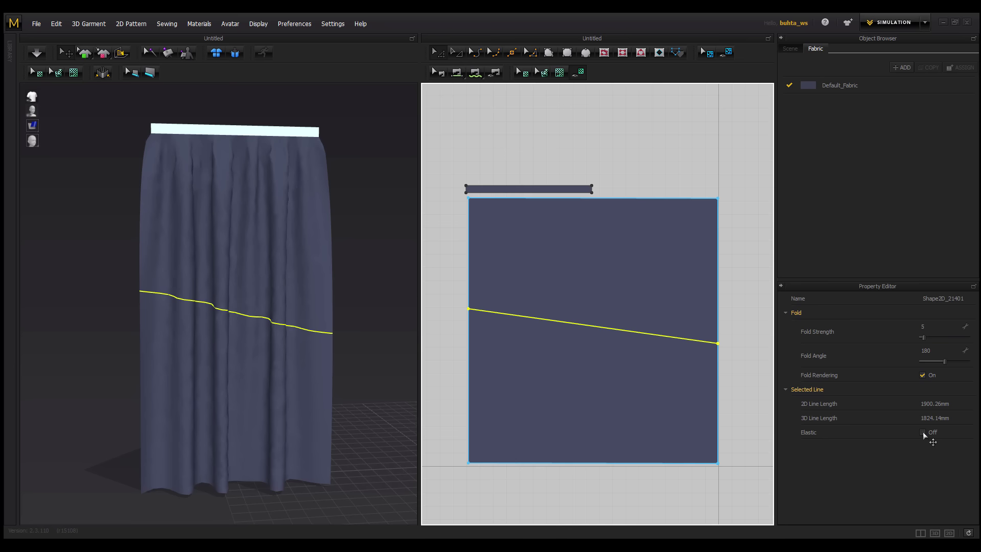
click(332, 286)
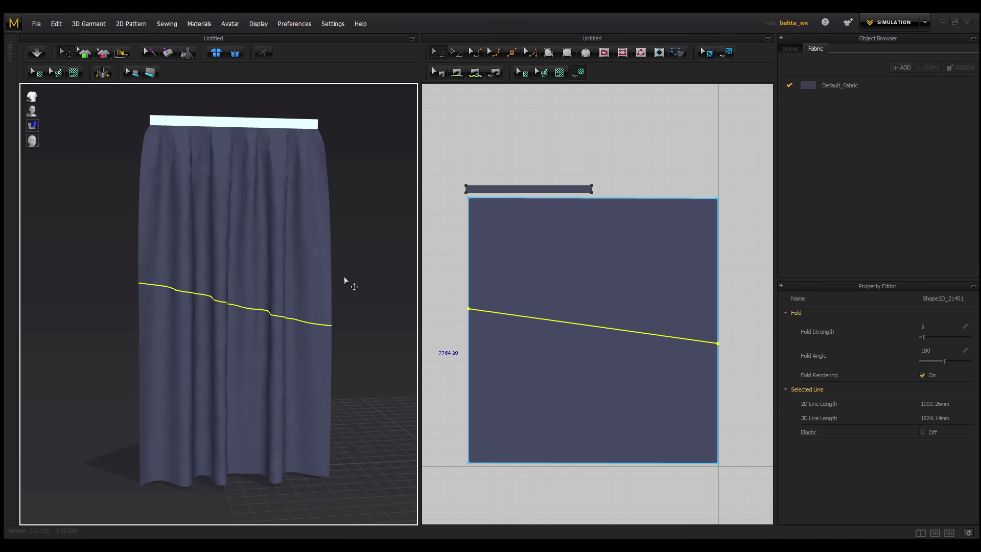
key(space)
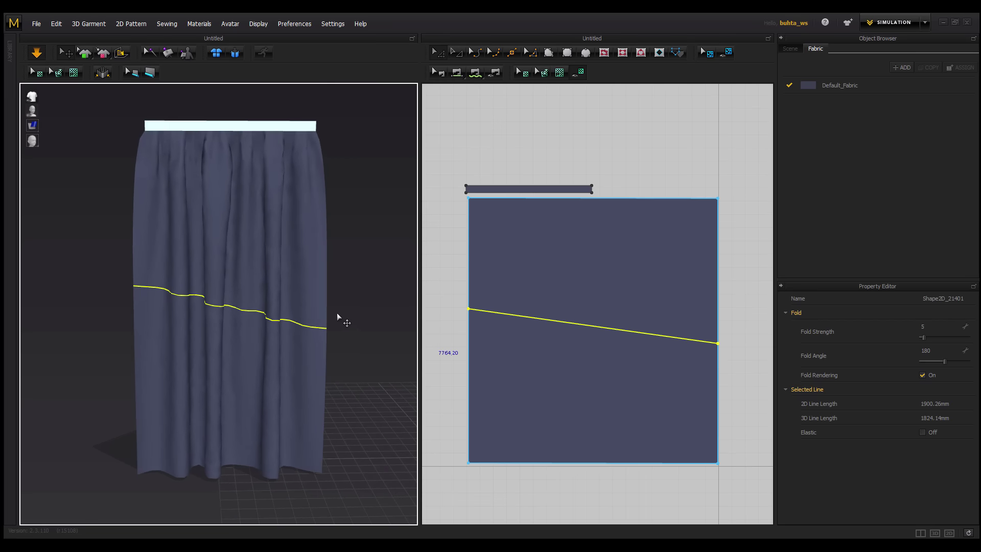
Turn Elastic on for the diagonal line with strength 44 and ratio 9 so the curtain cinches
click(922, 433)
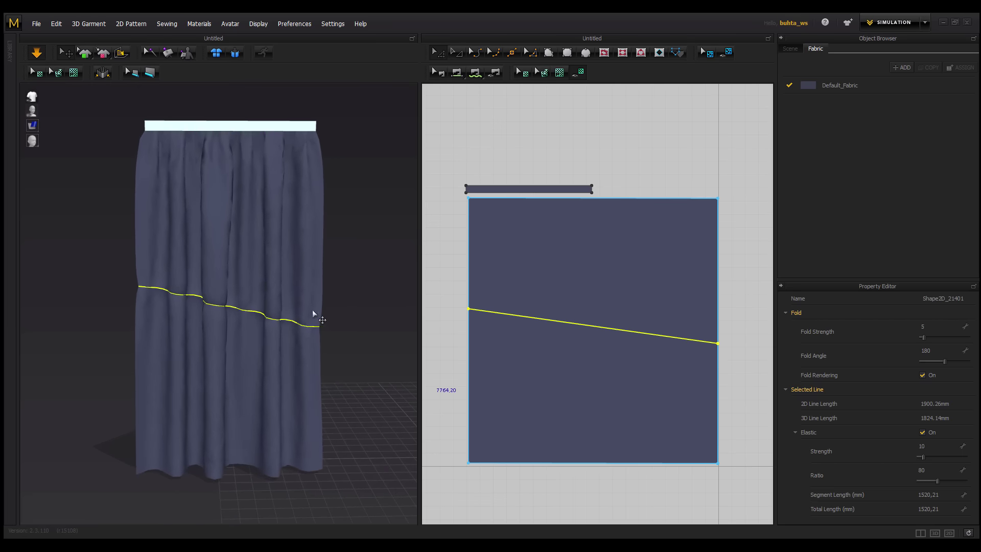
scroll(306, 317, up, 2)
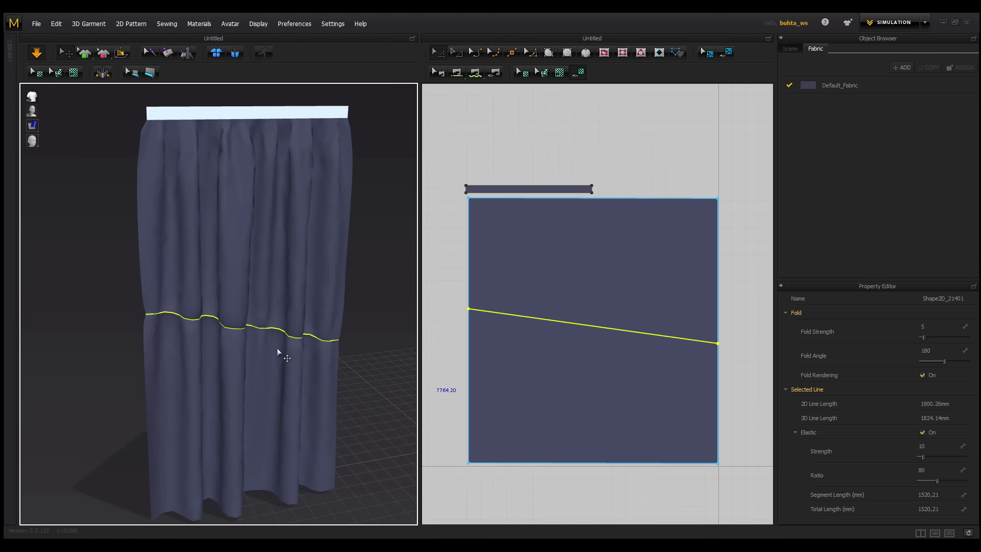
scroll(266, 339, down, 2)
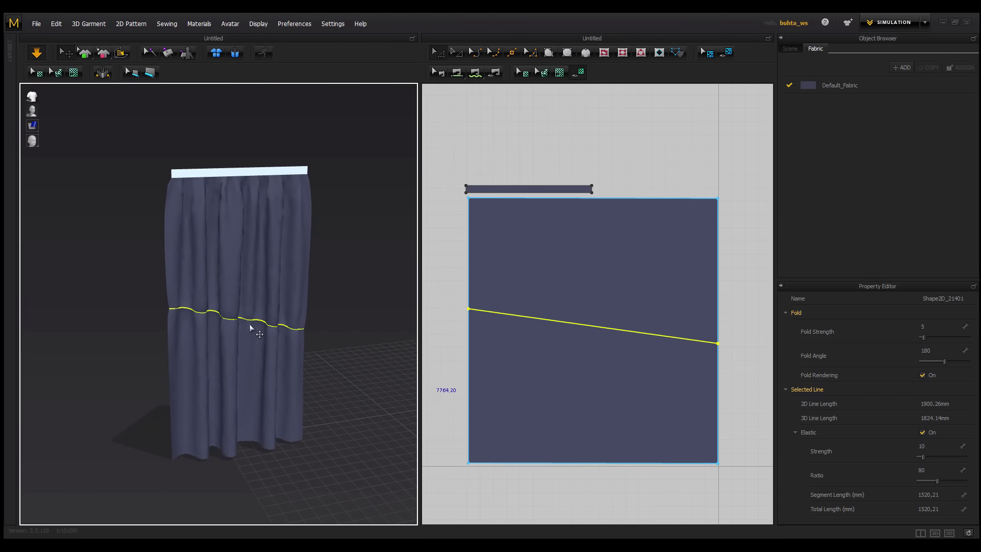
scroll(248, 330, up, 1)
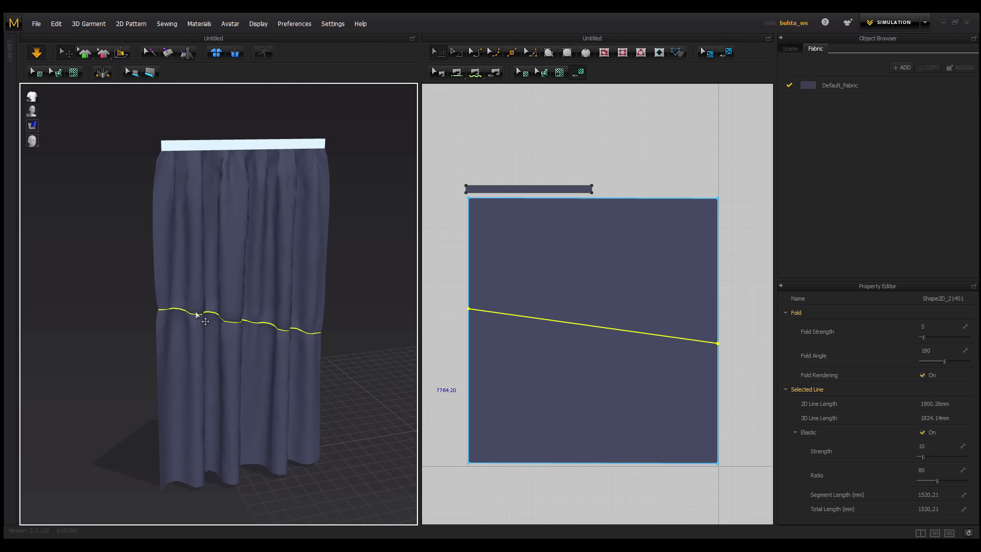
right_drag(278, 344, 227, 313)
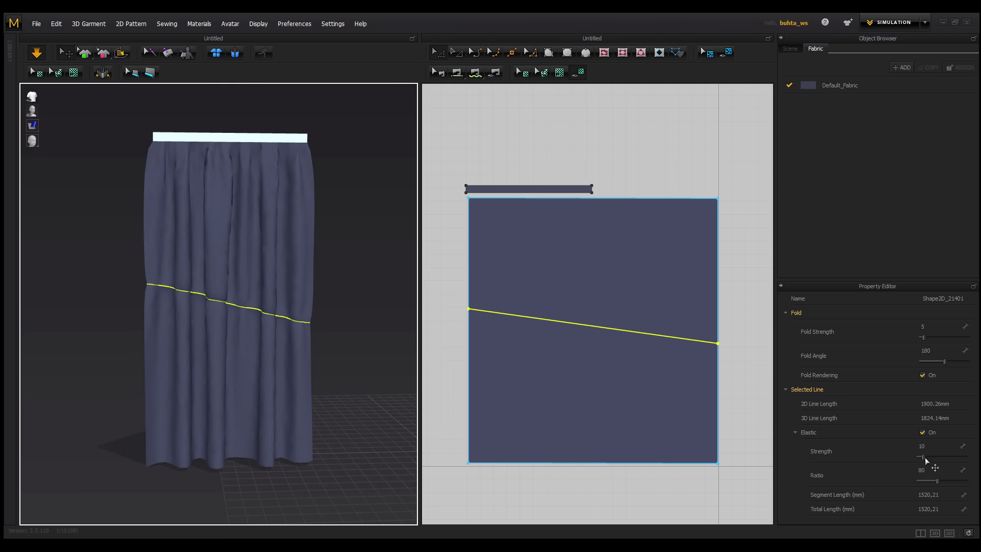
mouse_move(924, 458)
mouse_down()
mouse_move(938, 458)
mouse_move(919, 481)
mouse_up()
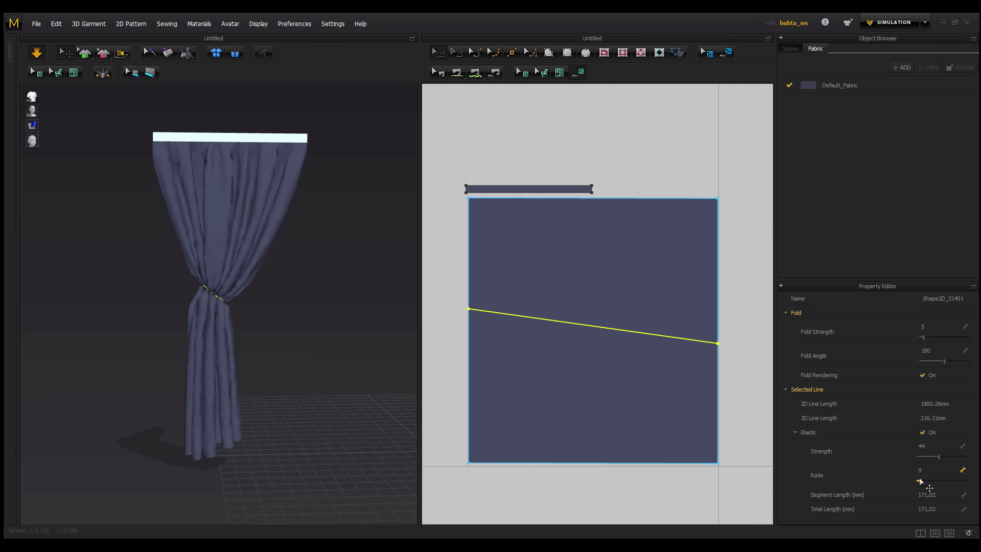
mouse_move(291, 354)
right_down()
mouse_move(240, 285)
mouse_move(254, 309)
mouse_move(255, 277)
mouse_move(247, 335)
mouse_move(193, 346)
mouse_move(259, 339)
mouse_move(266, 294)
mouse_move(232, 225)
right_up()
scroll(230, 291, up, 3)
scroll(257, 290, down, 4)
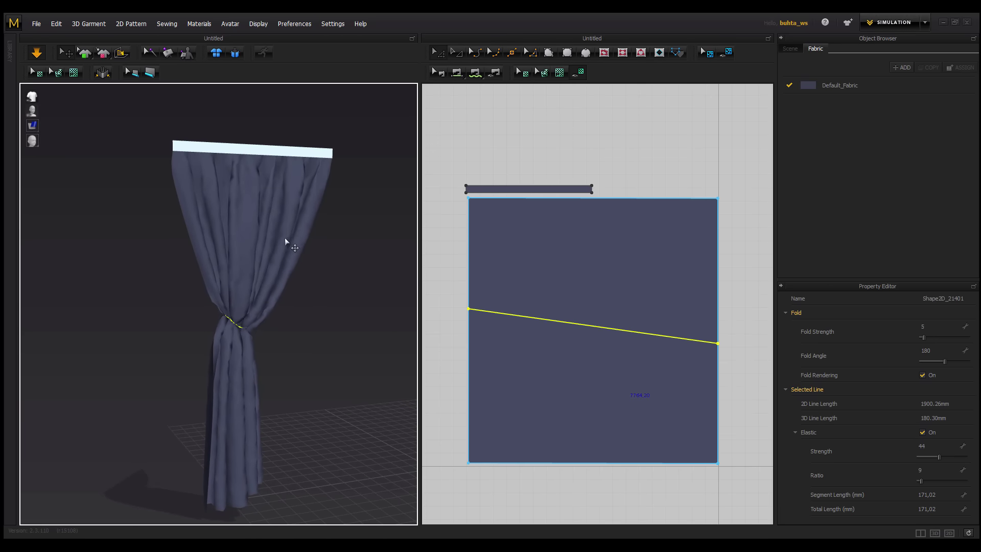
mouse_move(301, 248)
right_down()
mouse_move(309, 343)
mouse_move(267, 328)
mouse_move(314, 345)
mouse_move(308, 329)
mouse_move(302, 339)
mouse_move(320, 335)
mouse_move(304, 325)
right_up()
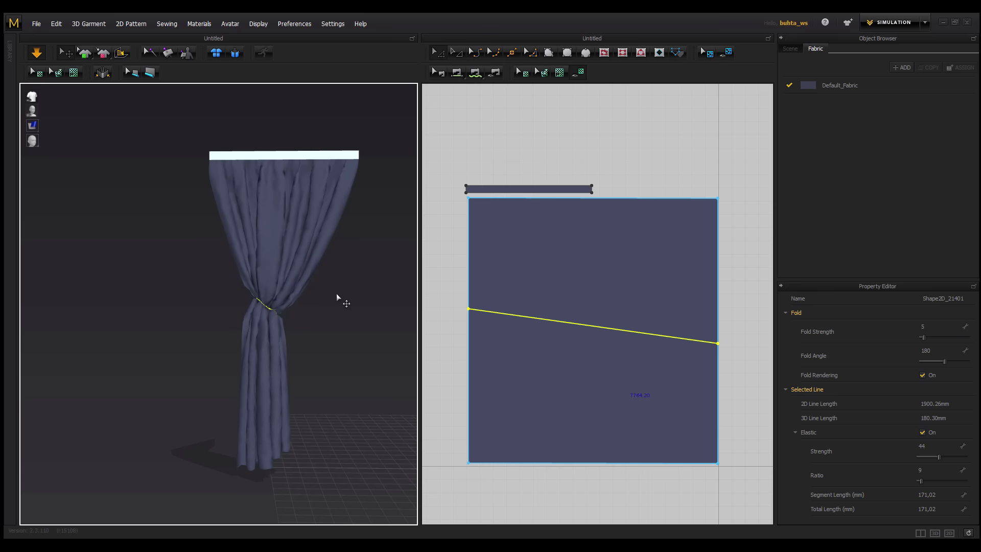
Box-pin the cloth vertices at the curtain's gathered tie point
click(104, 71)
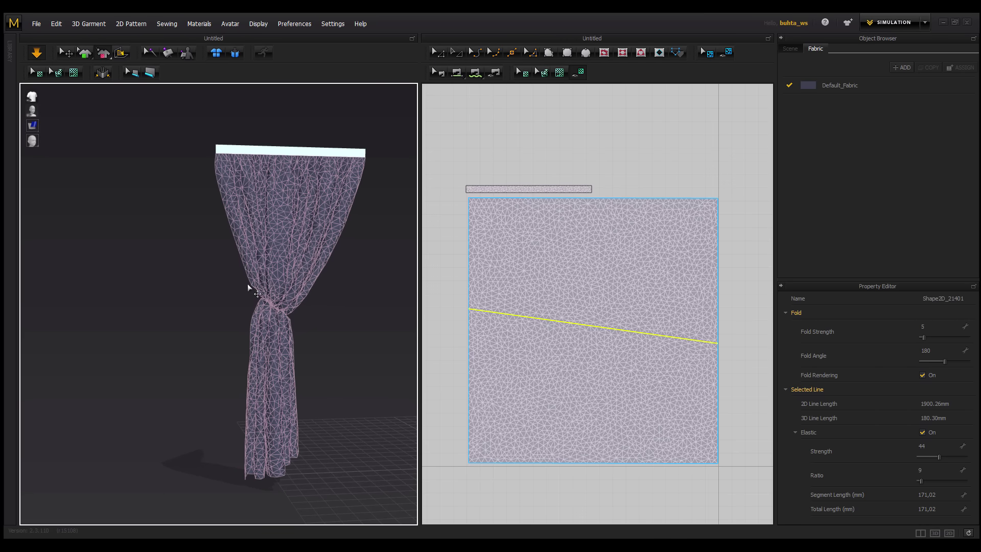
scroll(247, 283, up, 3)
scroll(267, 314, up, 2)
scroll(263, 299, up, 2)
scroll(240, 297, up, 1)
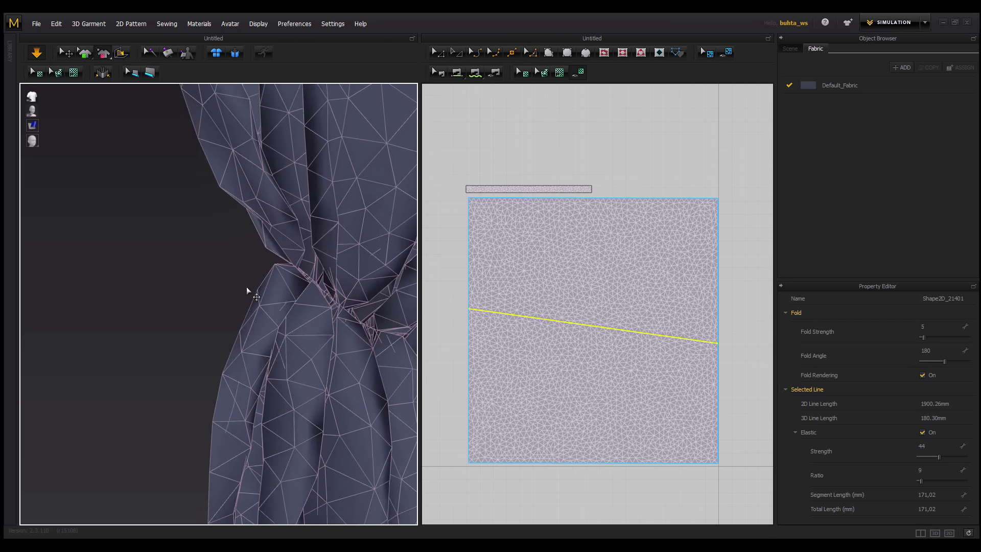
scroll(246, 287, up, 1)
scroll(262, 295, up, 1)
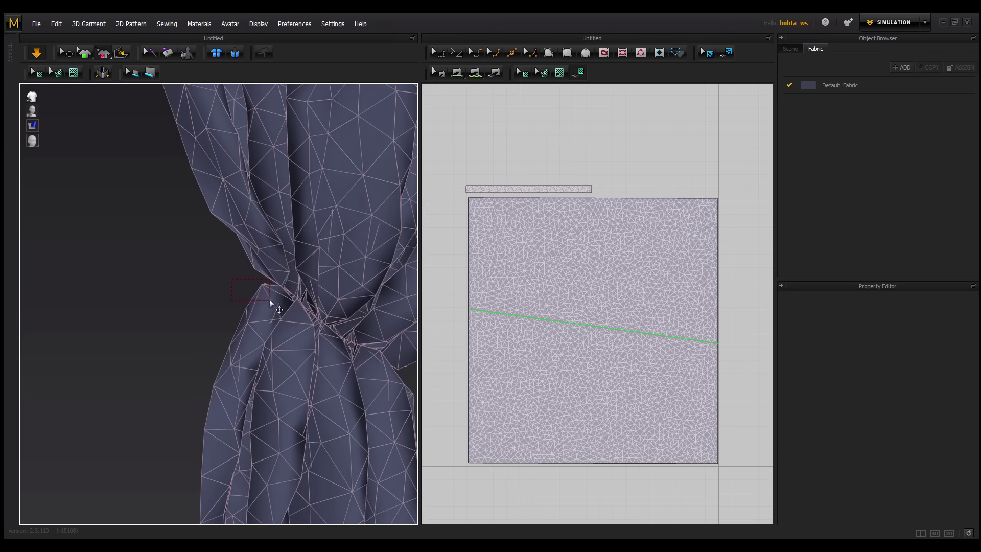
drag(231, 280, 273, 304)
scroll(136, 184, down, 2)
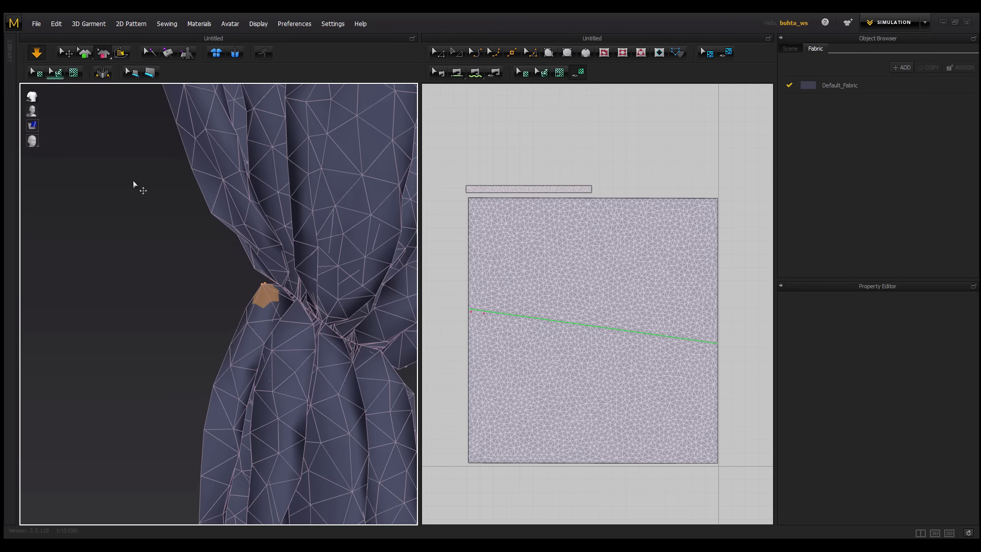
scroll(135, 184, down, 3)
scroll(135, 184, down, 3)
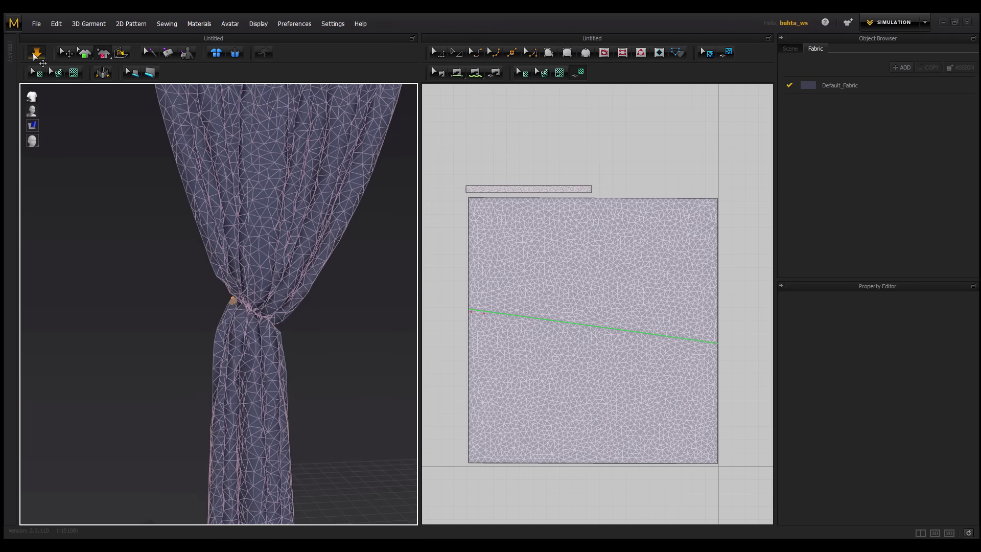
Drag the pinned tie point to the left, then stop the simulation
click(81, 52)
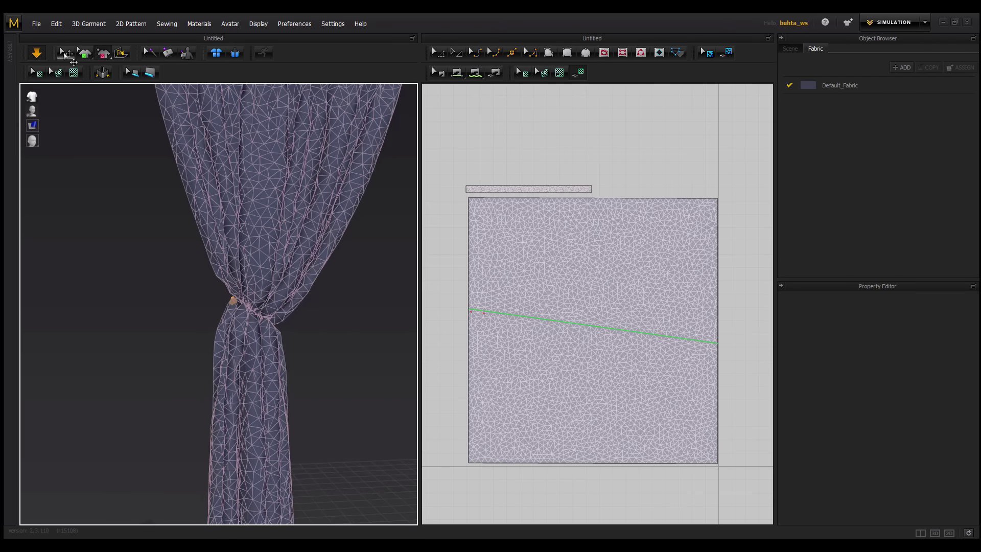
drag(233, 300, 184, 296)
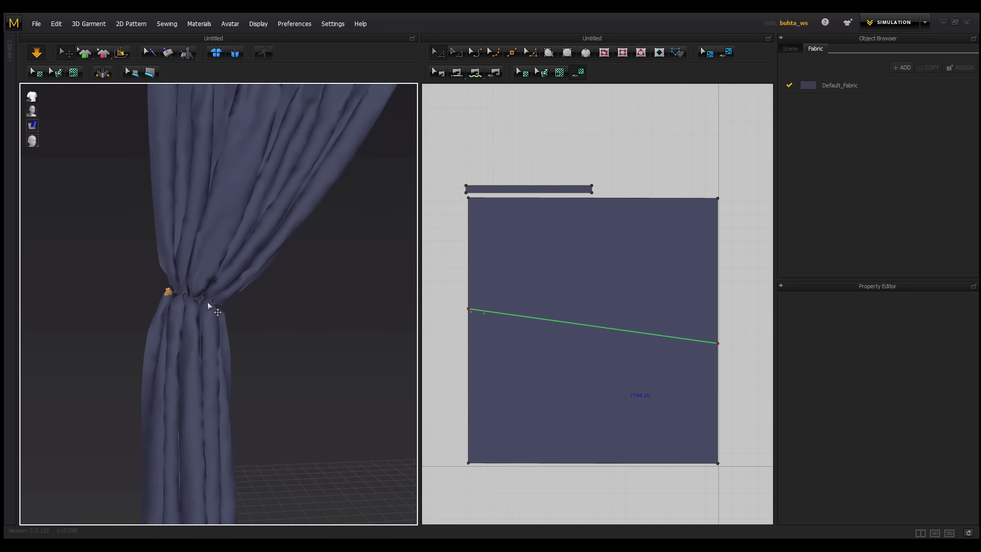
scroll(208, 302, down, 5)
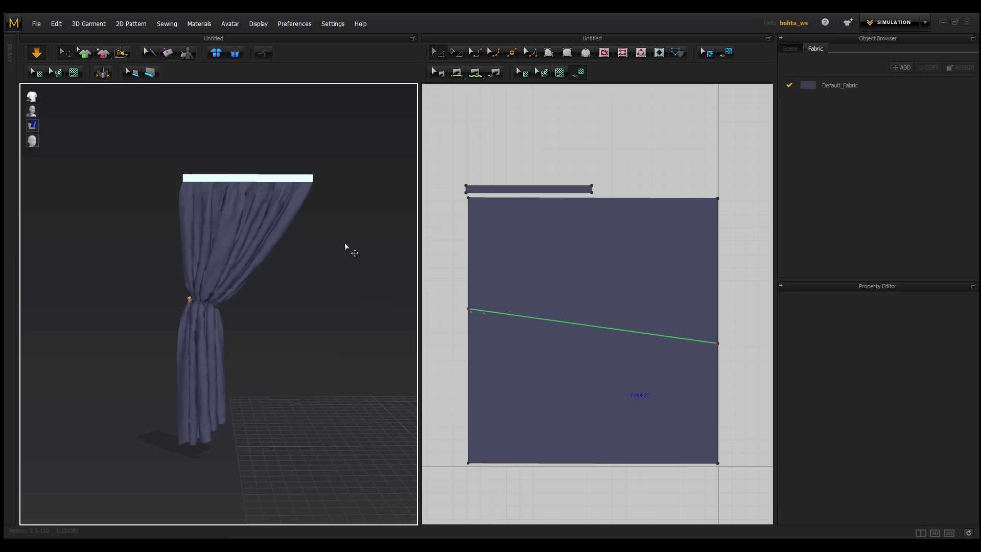
mouse_move(344, 243)
right_down()
mouse_move(243, 250)
mouse_move(219, 265)
mouse_move(240, 274)
mouse_move(222, 278)
right_up()
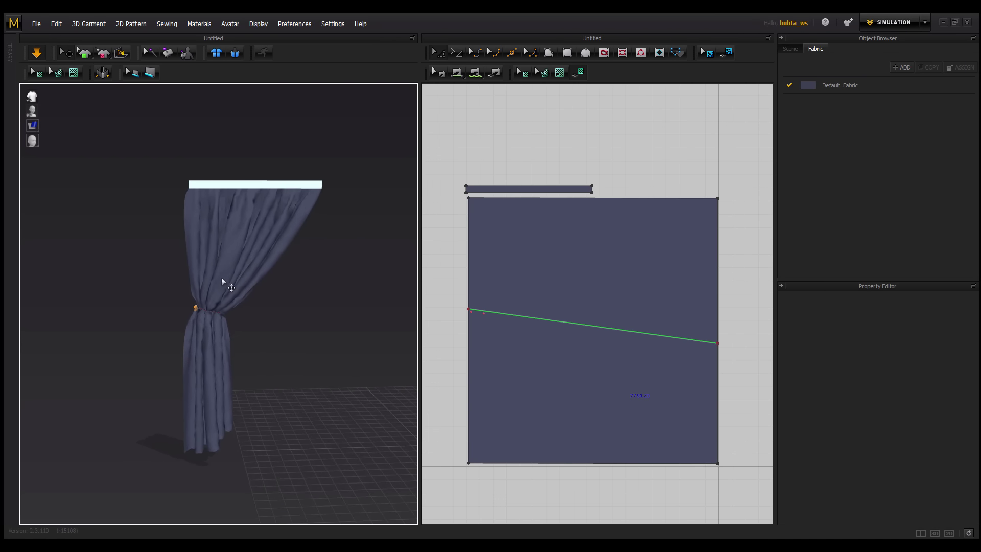
key(space)
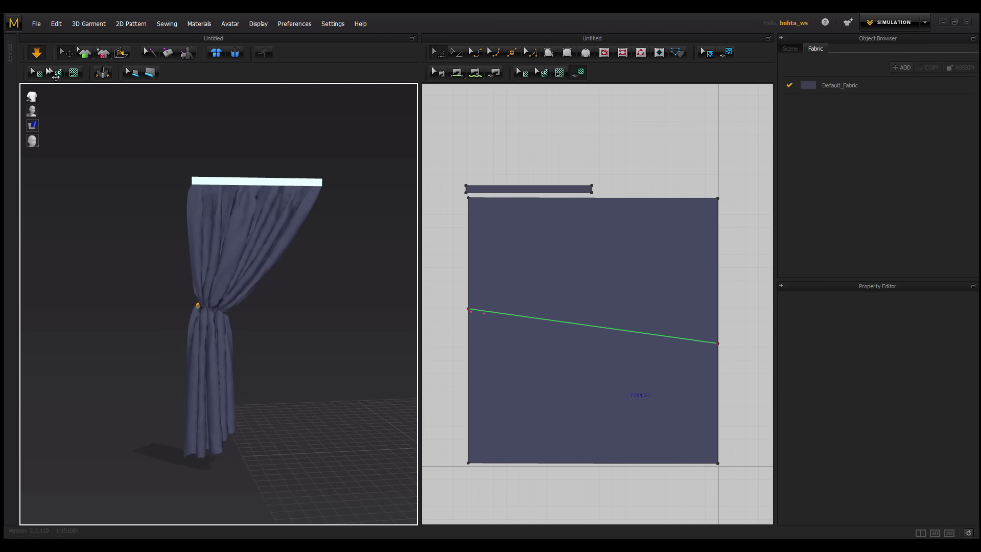
Set the curtain's particle distance to 20 and simulate the finer drape
click(572, 230)
click(937, 402)
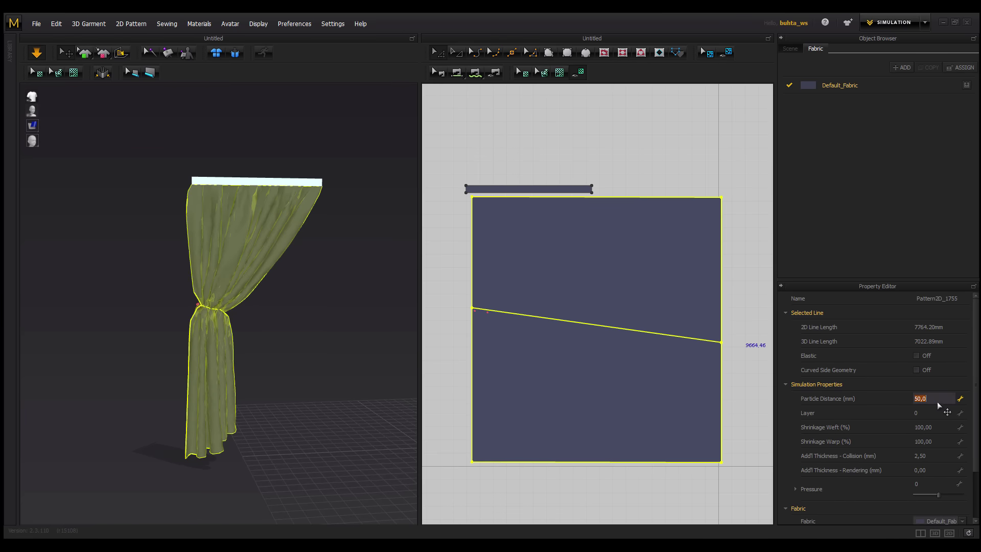
key(Return)
scroll(851, 416, down, 1)
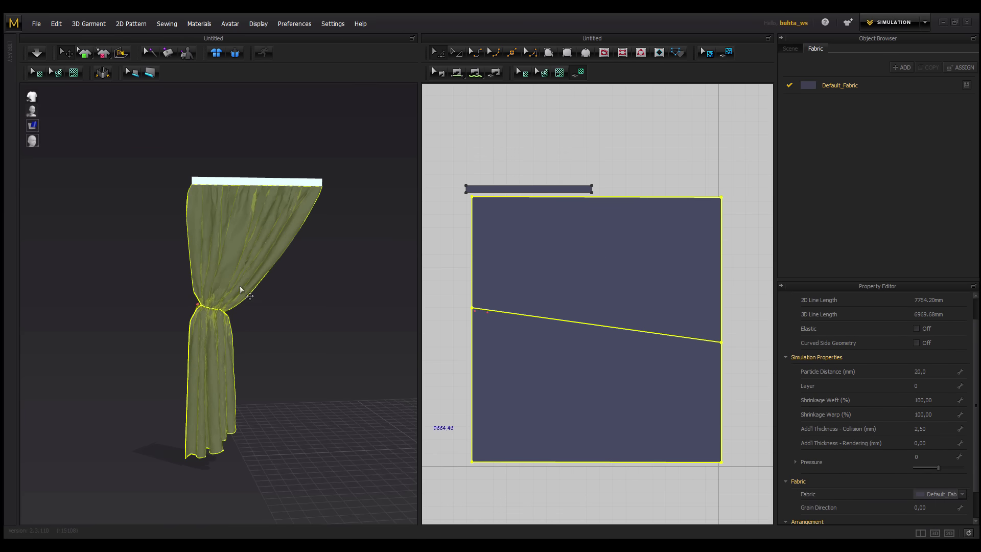
click(293, 319)
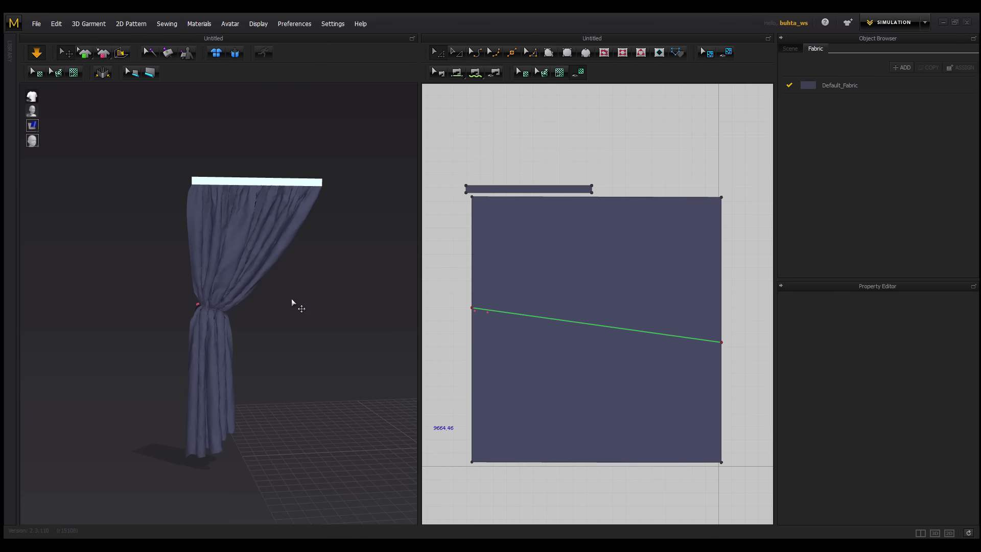
right_drag(268, 302, 252, 312)
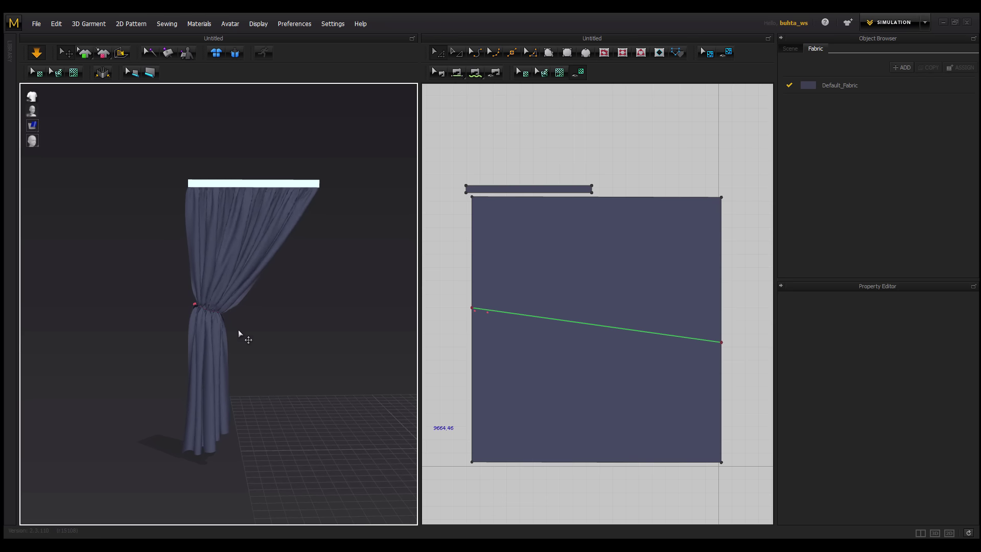
scroll(238, 329, up, 1)
right_drag(273, 308, 285, 305)
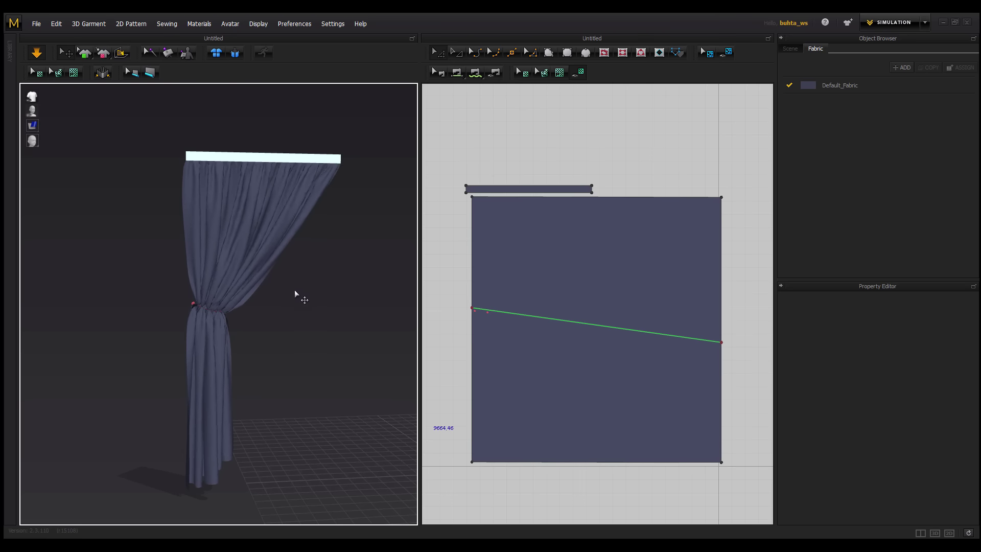
right_drag(295, 290, 281, 298)
key(space)
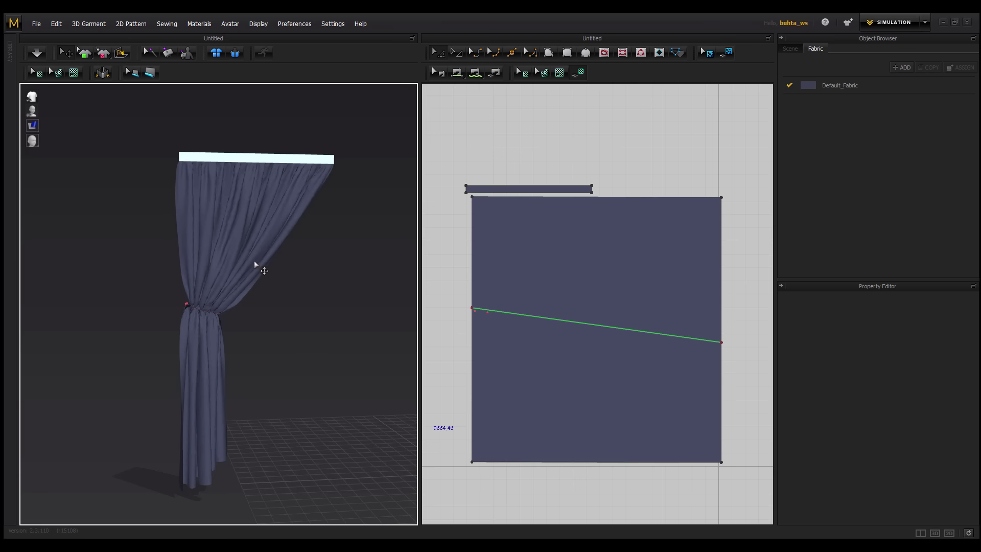
Reset the curtain's particle distance to 50, then select the internal tieback line
click(250, 266)
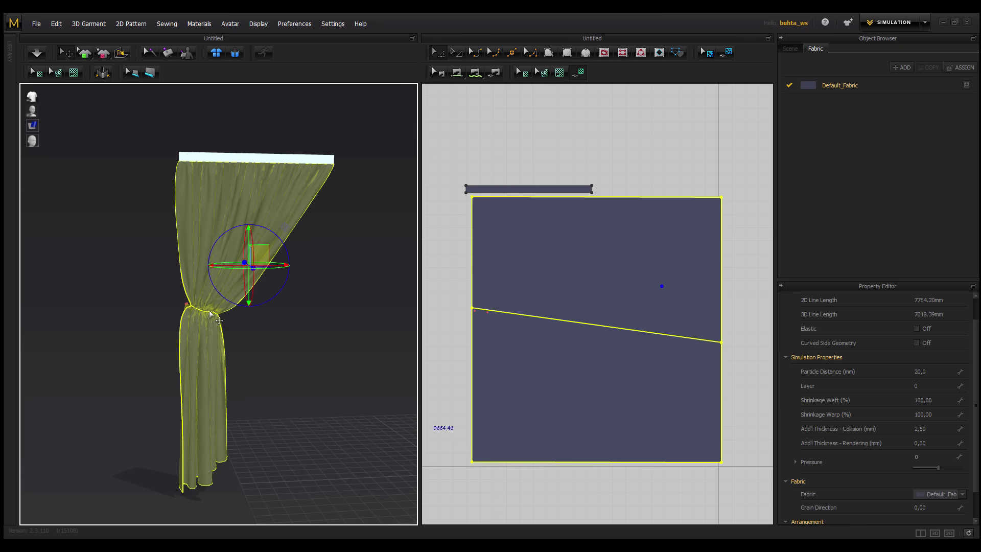
click(930, 372)
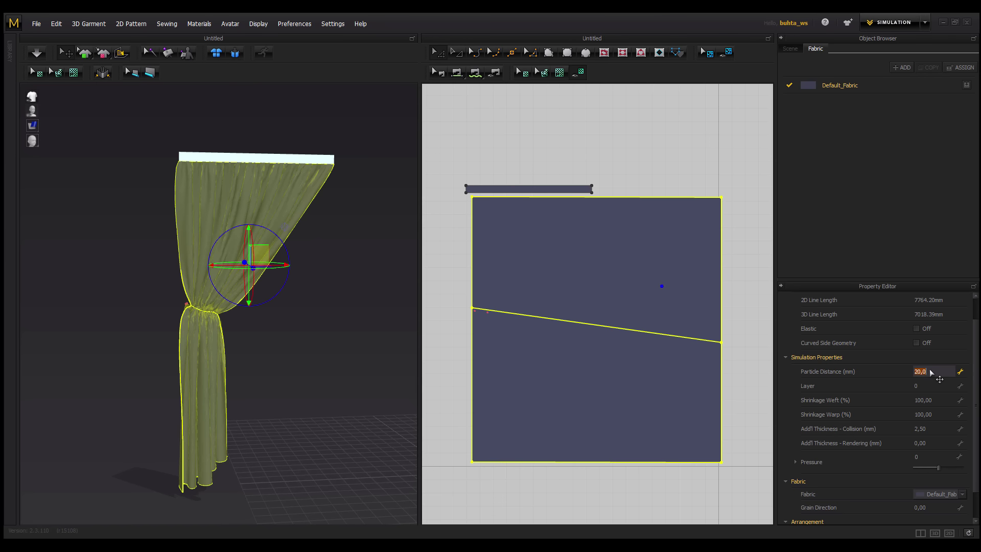
text(50)
key(Return)
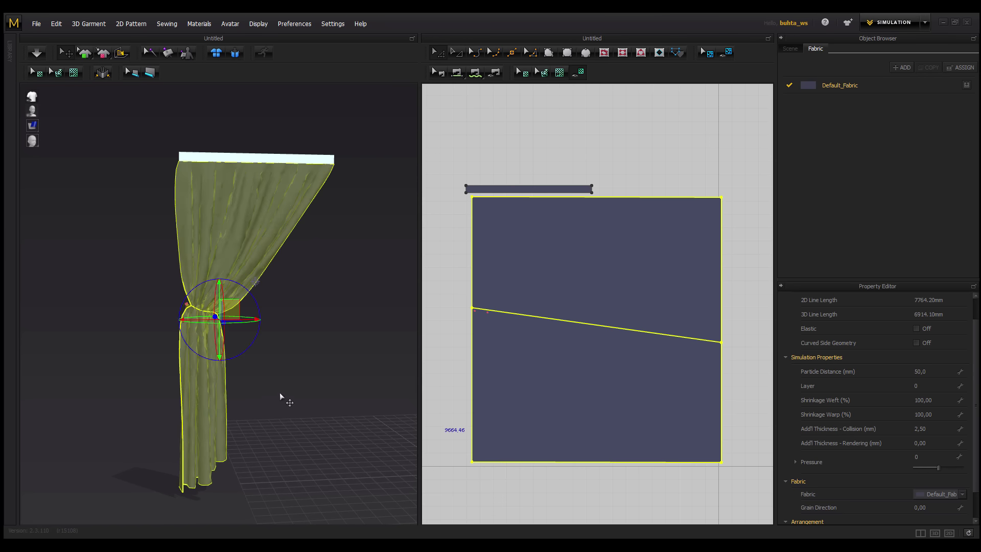
click(359, 360)
click(562, 320)
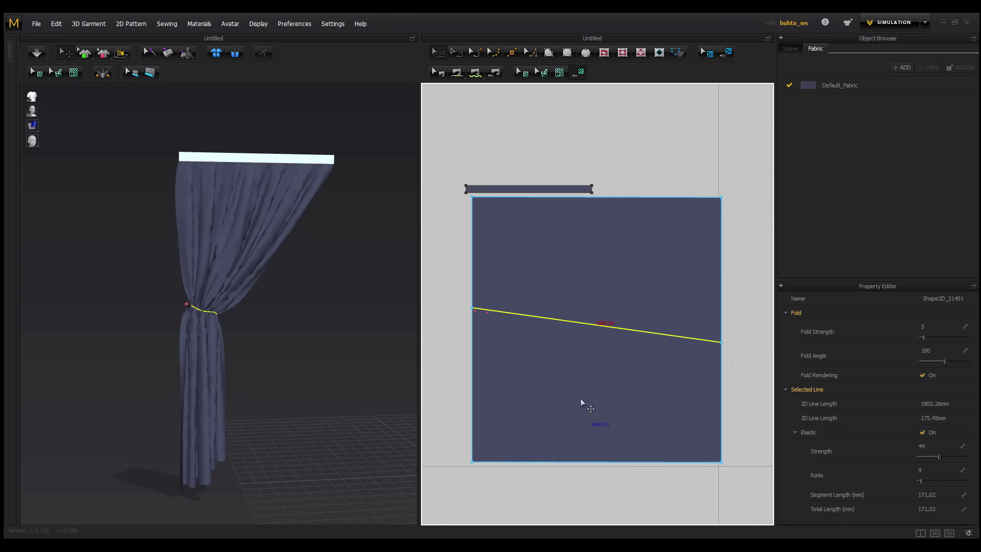
Delete the diagonal tieback internal line
key(Delete)
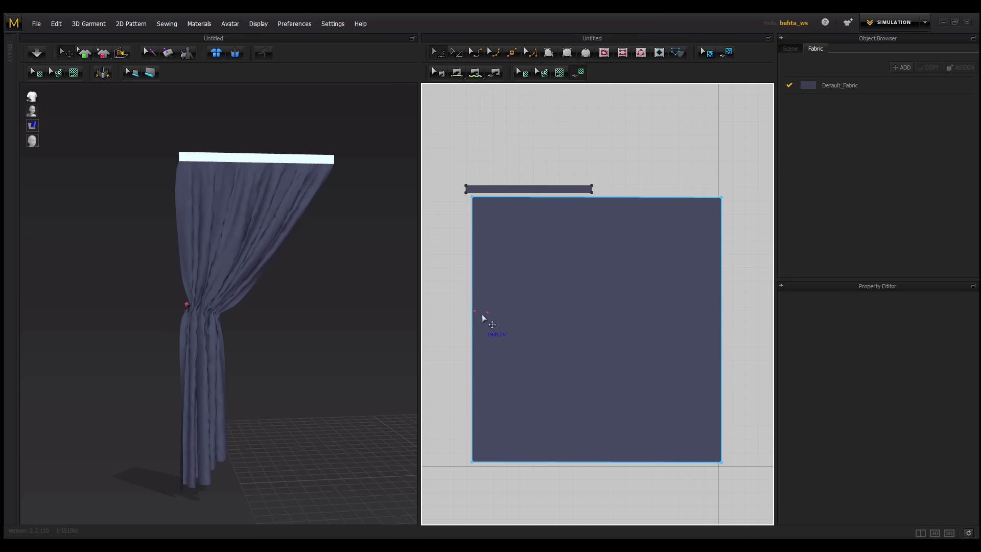
scroll(178, 310, up, 3)
scroll(192, 337, up, 2)
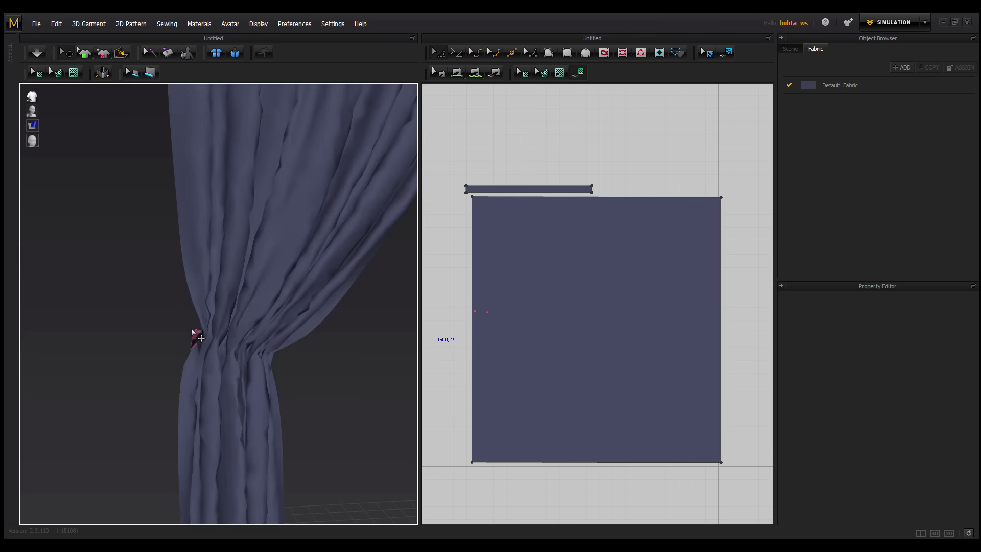
scroll(192, 346, up, 2)
scroll(197, 353, up, 1)
scroll(212, 337, up, 1)
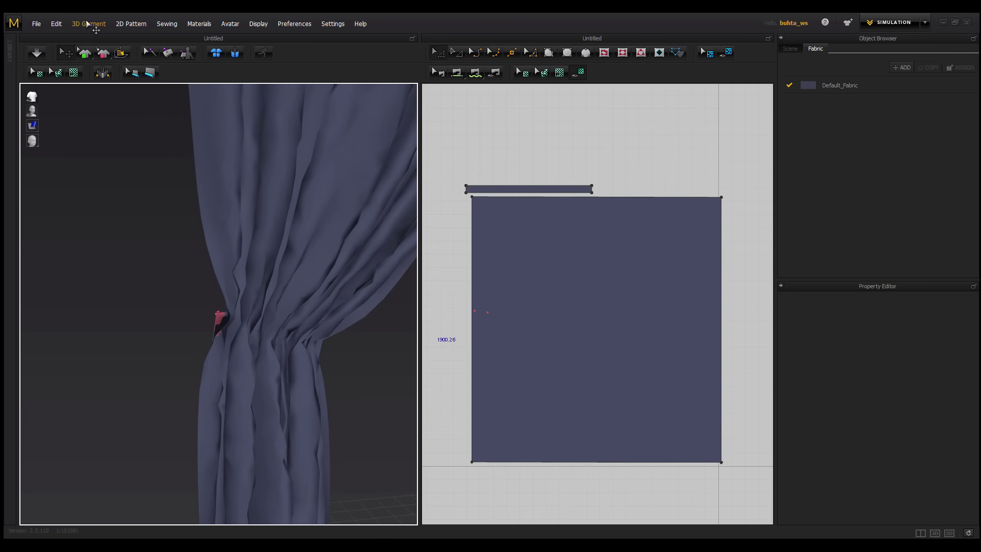
Delete all pins via 3D Garment > Pin and re-simulate the curtain
click(88, 24)
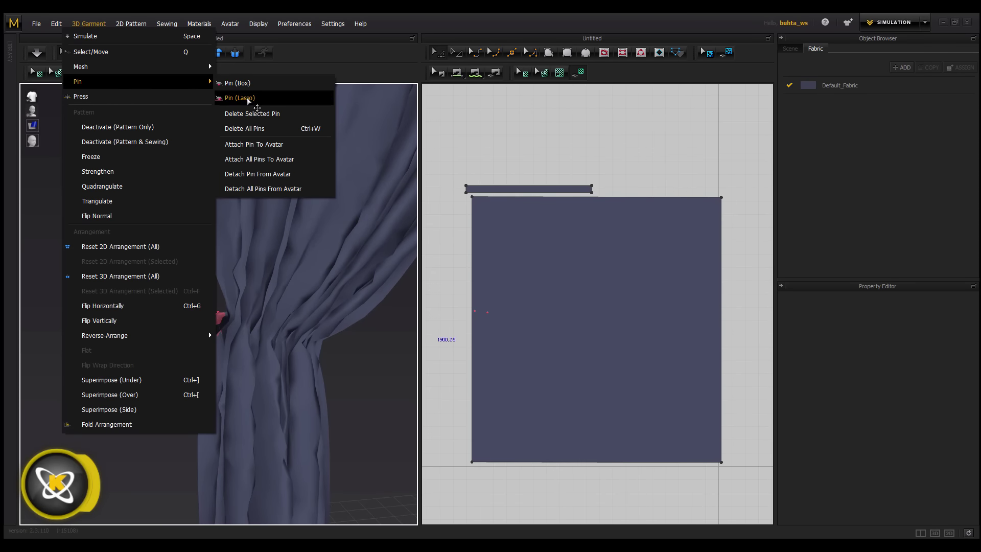
mouse_move(138, 82)
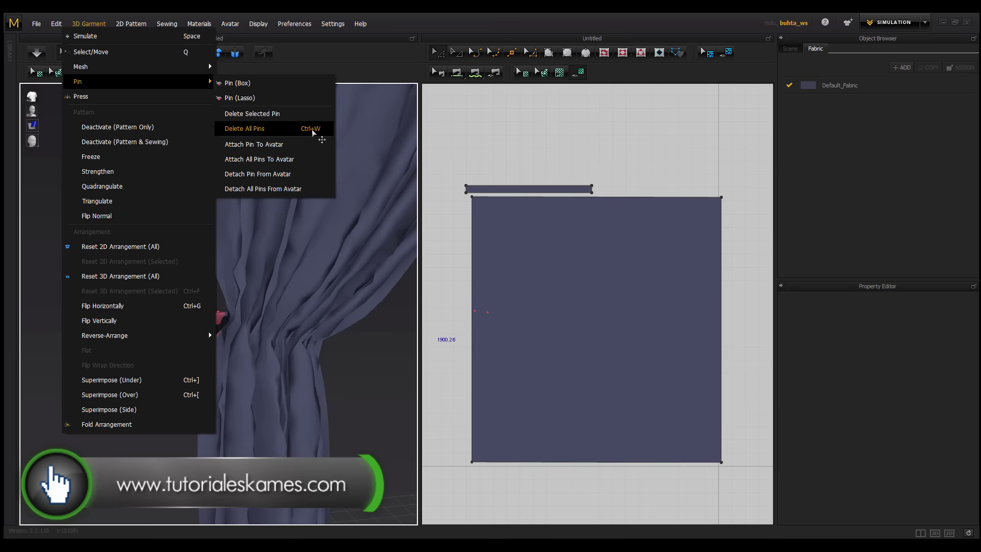
click(309, 129)
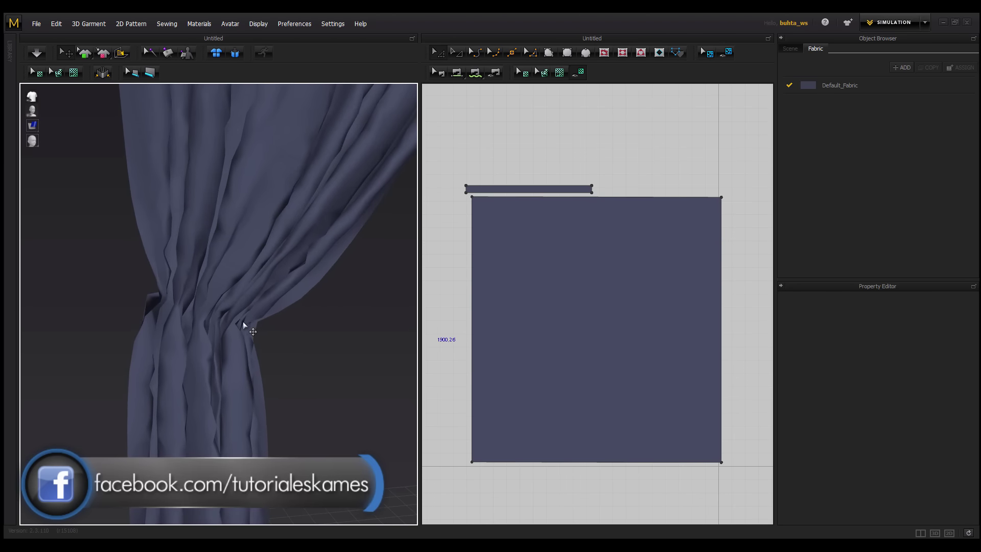
key(space)
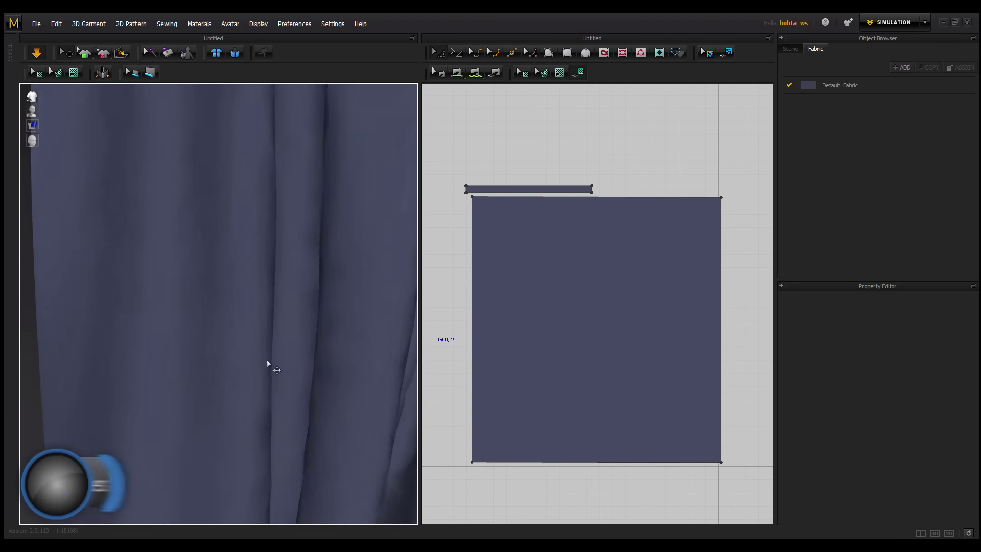
scroll(272, 312, down, 2)
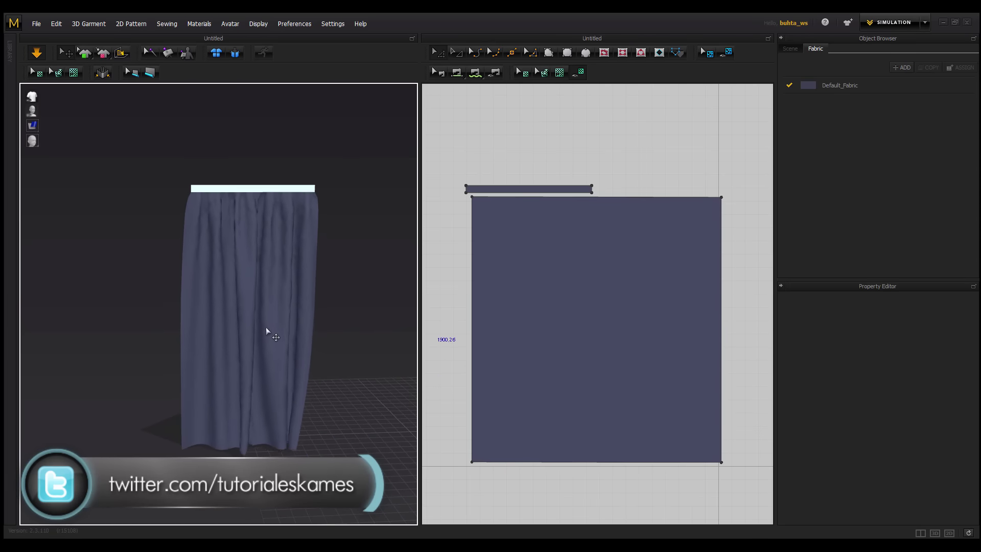
scroll(255, 322, up, 1)
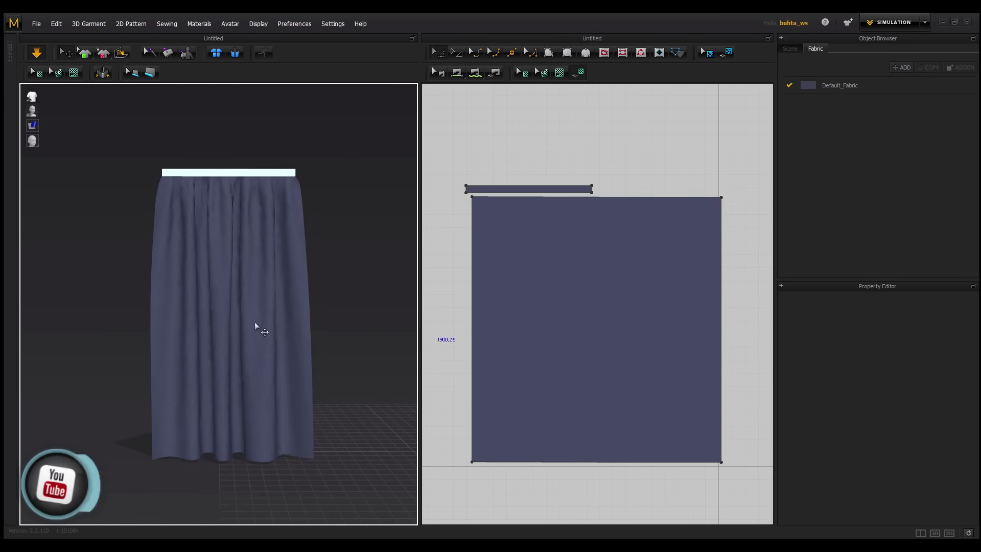
Draw a long rectangular band pattern across the curtain in the 2D window
right_drag(264, 327, 260, 327)
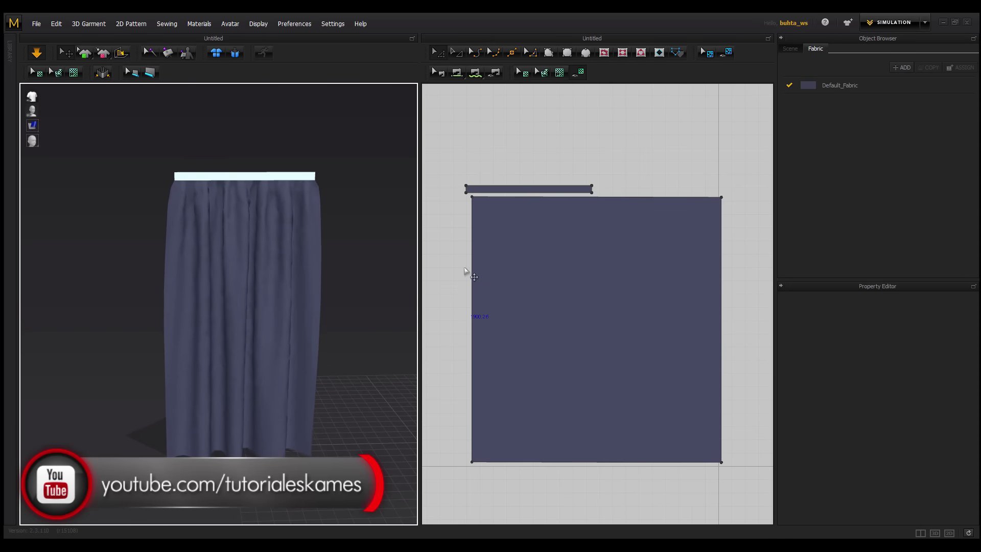
right_drag(544, 253, 535, 243)
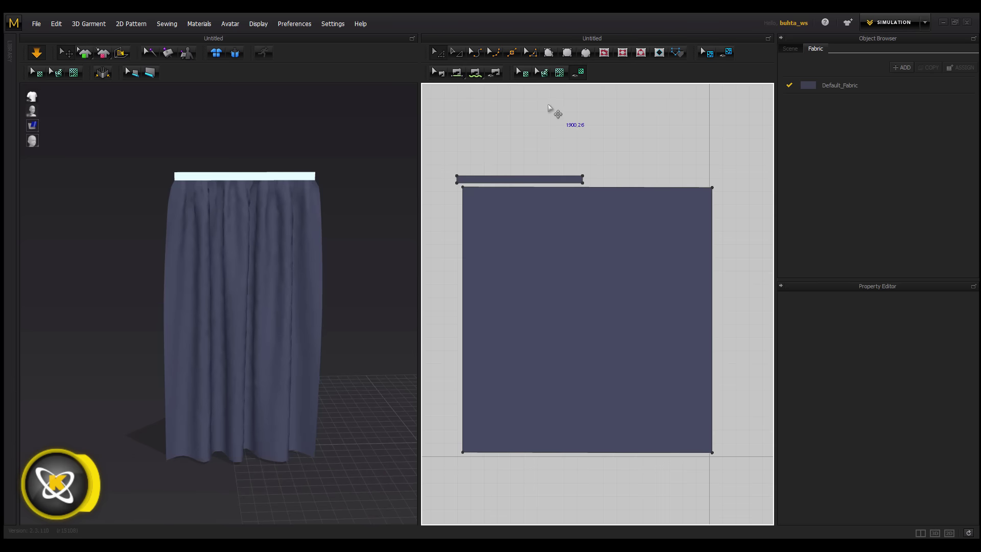
right_drag(449, 344, 459, 303)
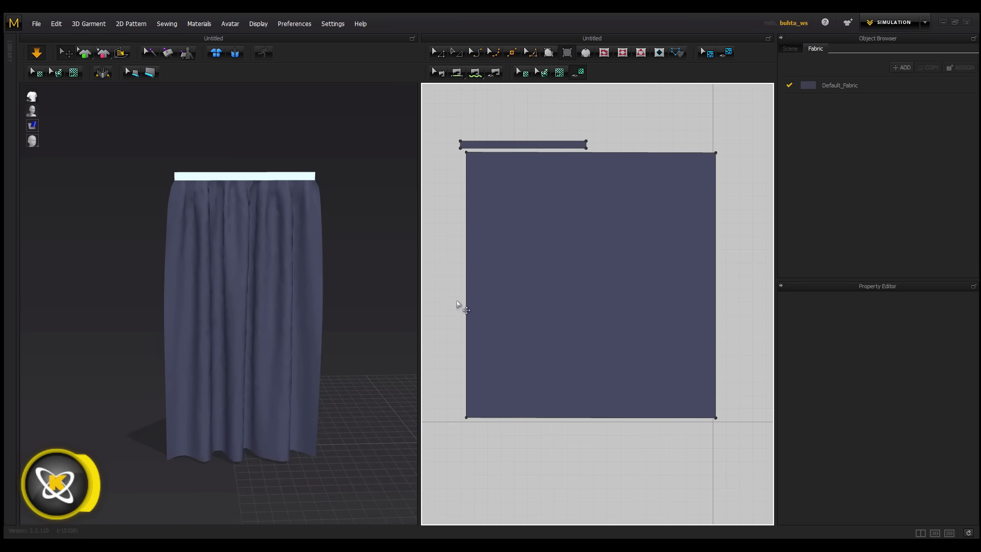
drag(458, 295, 609, 323)
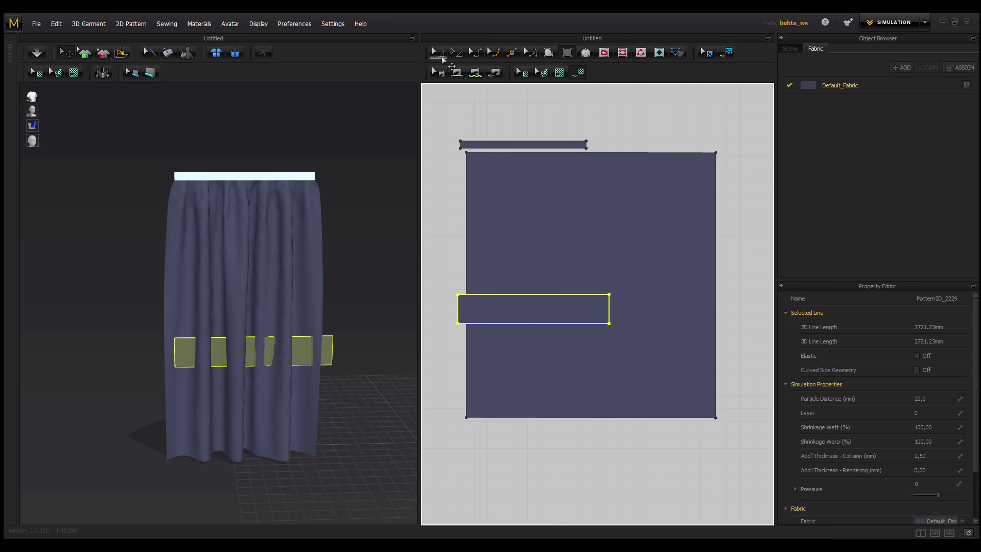
Move the band higher on the curtain in 3D and add a new fabric, FABRIC_1
click(285, 346)
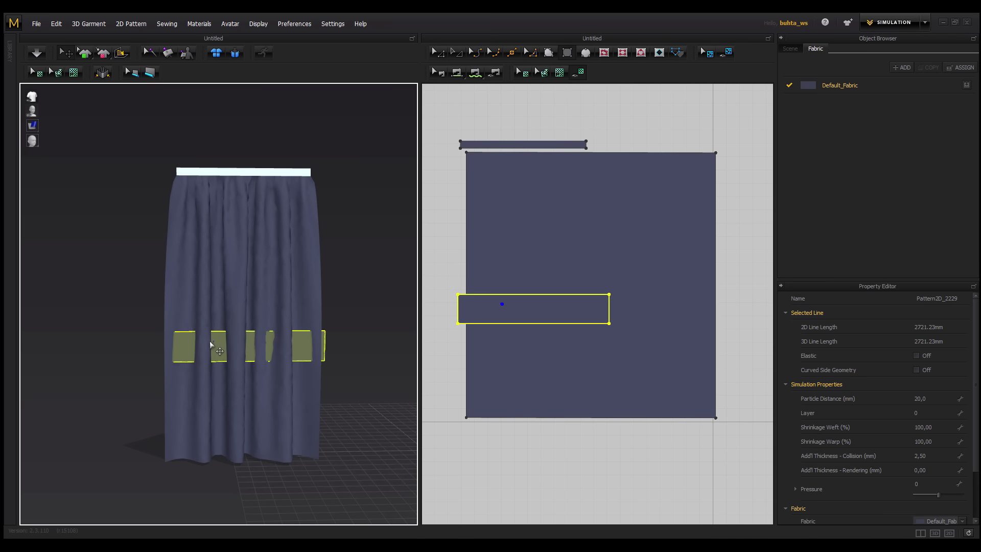
right_drag(208, 357, 127, 369)
right_drag(281, 346, 367, 342)
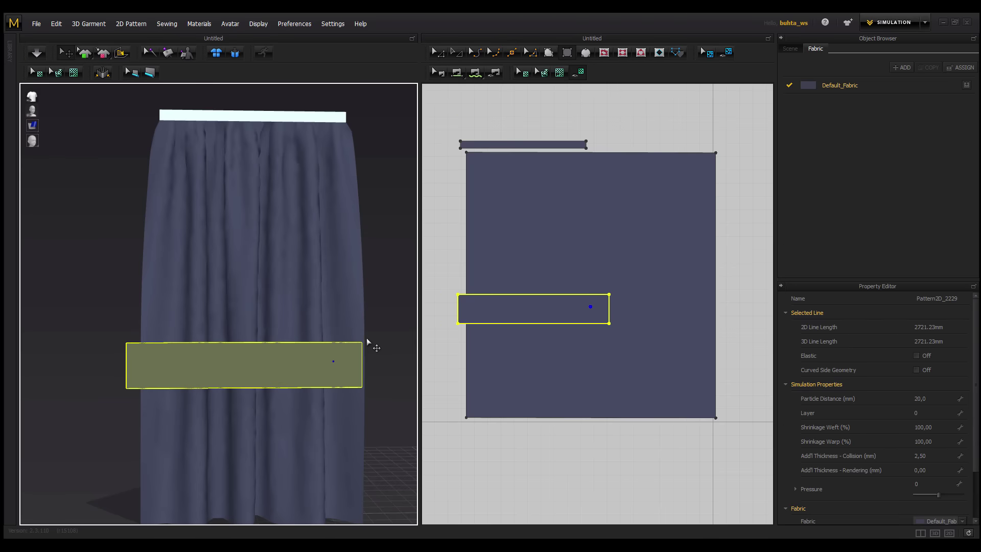
drag(279, 363, 273, 352)
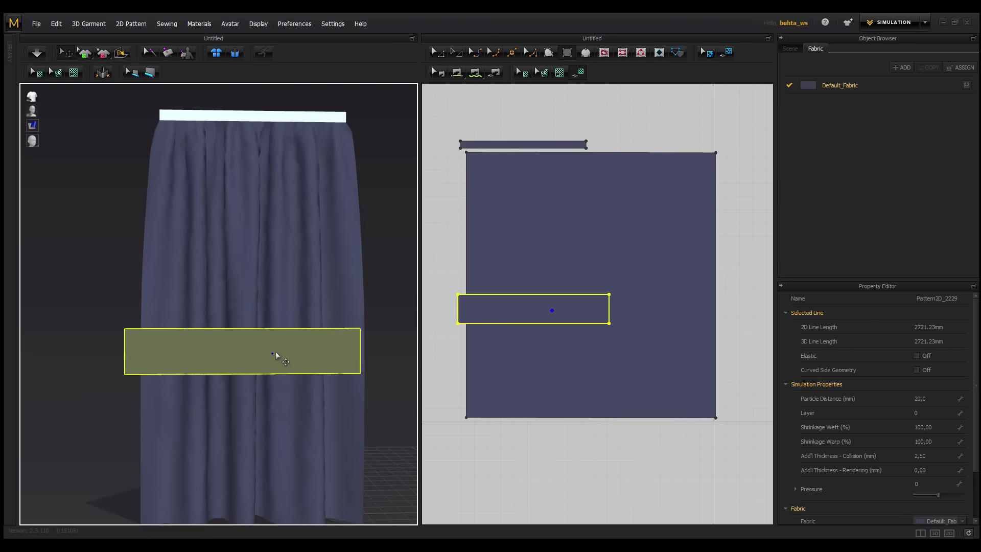
click(468, 305)
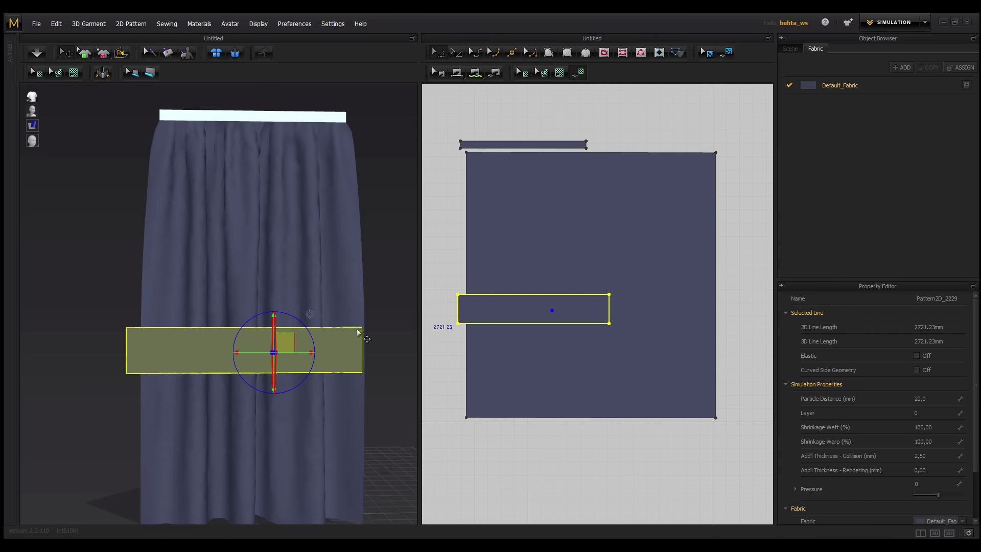
click(332, 346)
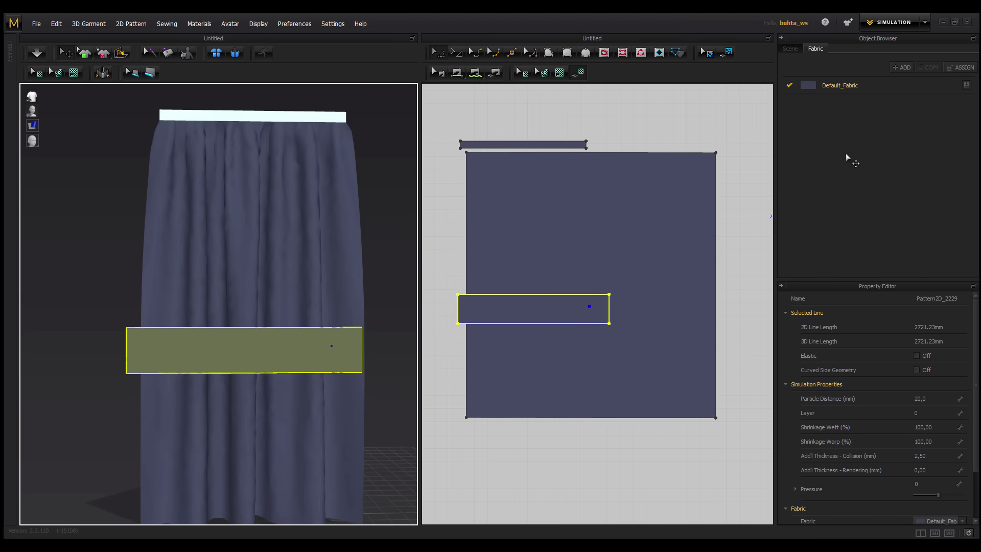
click(901, 67)
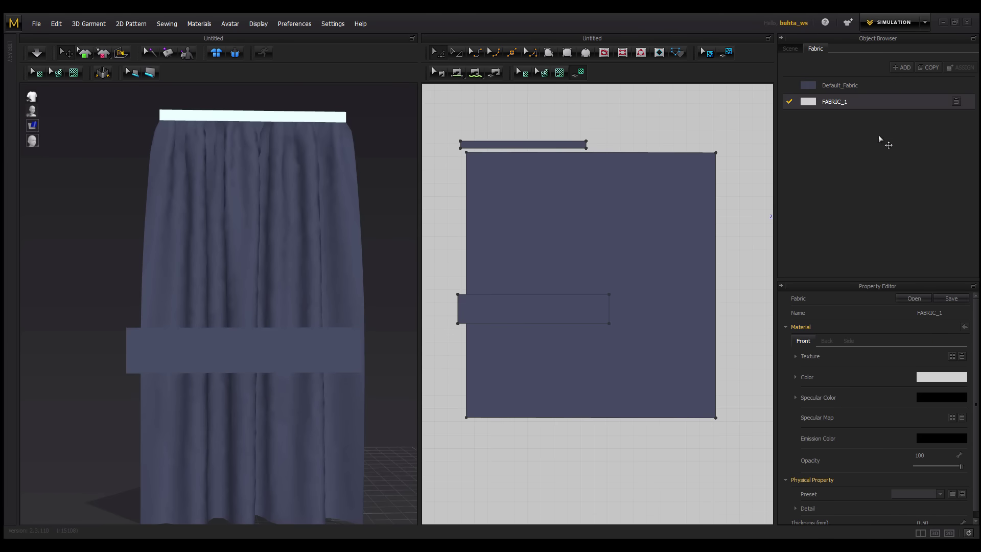
Apply FABRIC_1 to the band and recolour it light beige (BEB7A9)
drag(911, 367, 830, 104)
drag(540, 306, 542, 306)
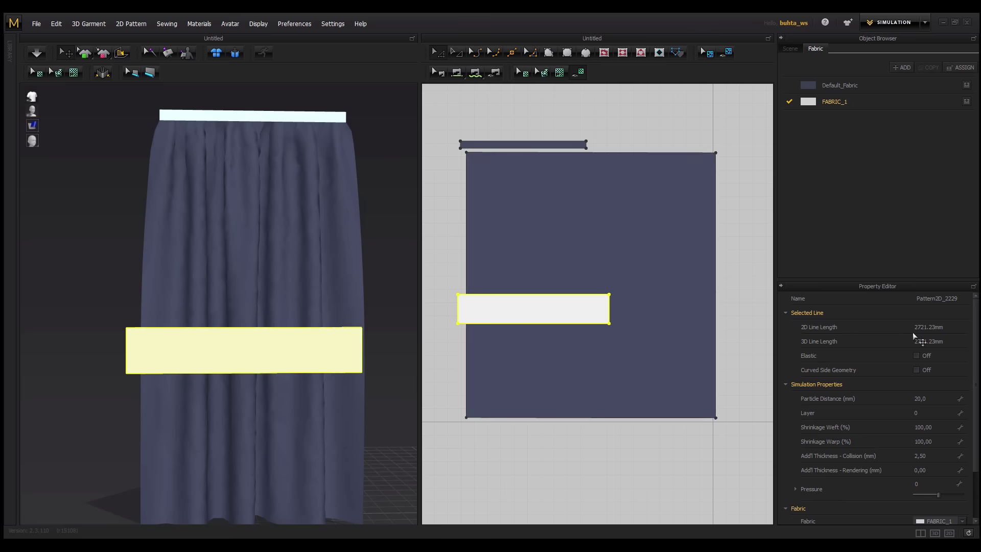
click(842, 100)
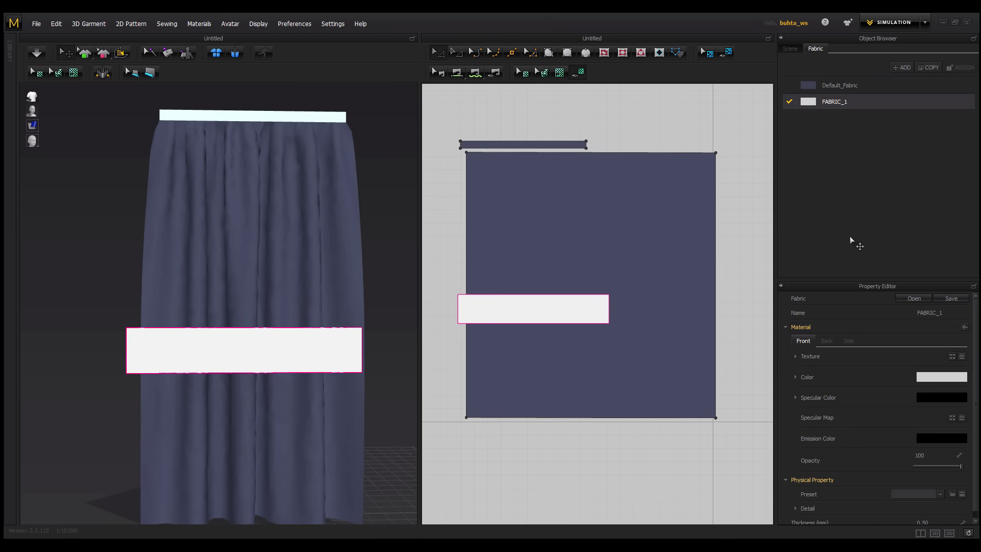
click(926, 378)
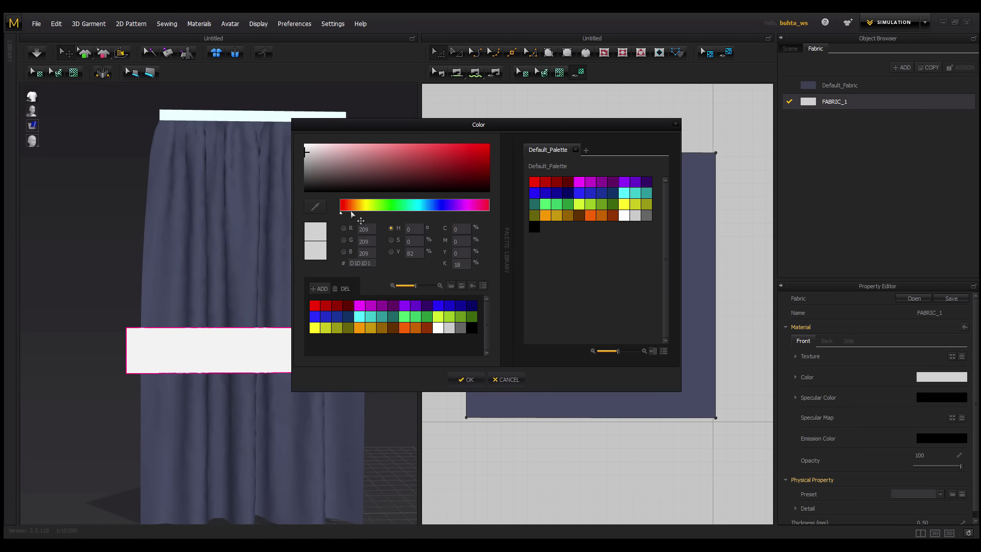
drag(352, 213, 357, 213)
click(328, 155)
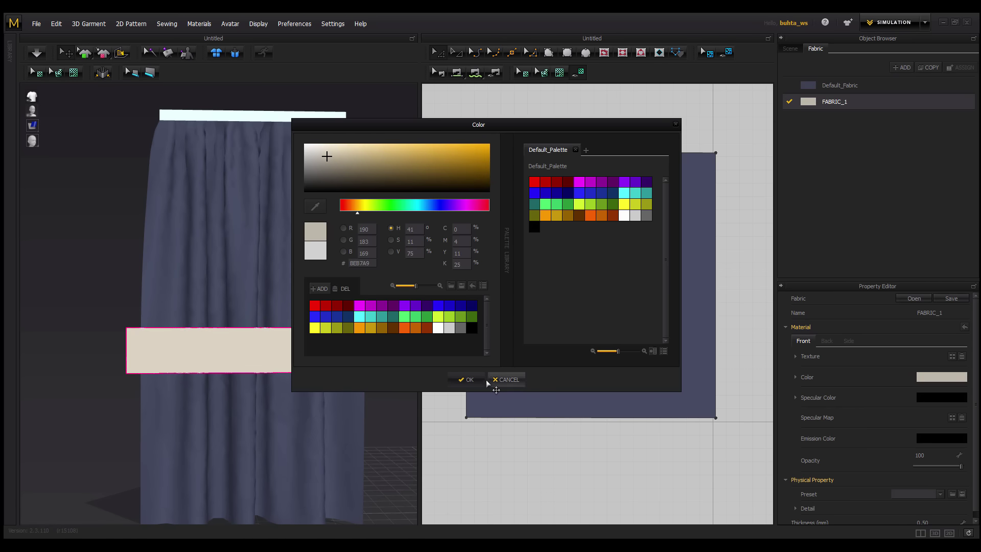
click(470, 380)
mouse_move(401, 389)
right_down()
mouse_move(329, 366)
mouse_move(397, 343)
right_up()
click(370, 360)
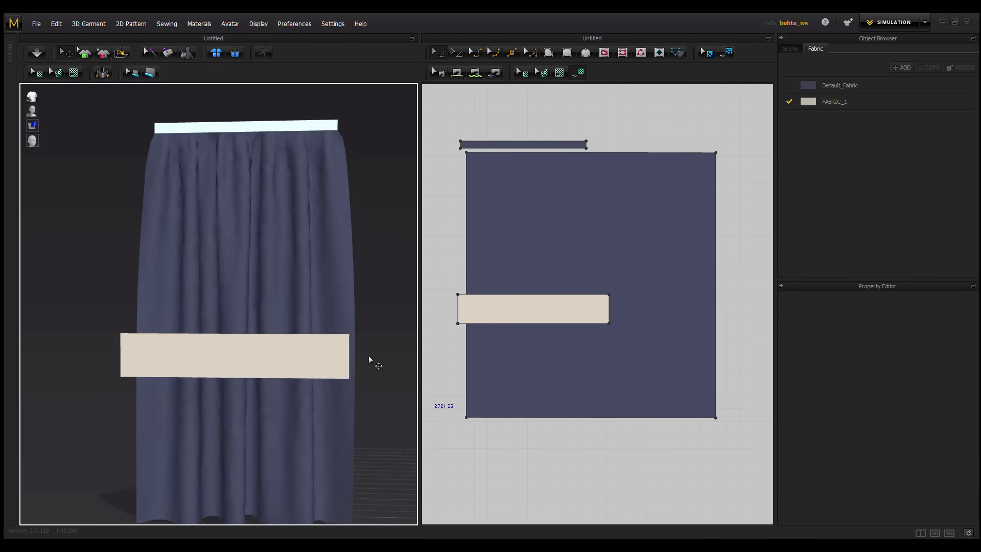
Stretch the band's right edge outward to lengthen it
click(609, 315)
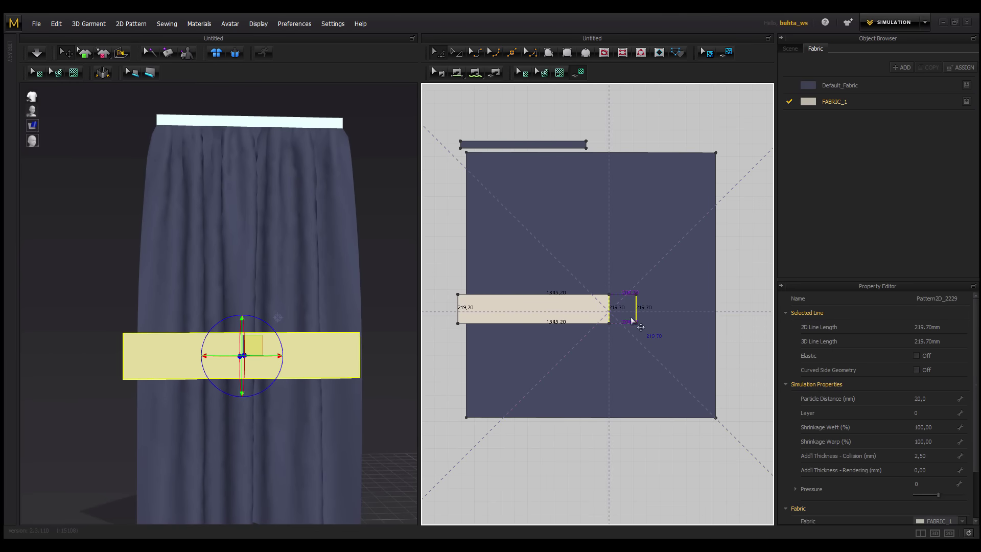
drag(640, 327, 635, 310)
drag(344, 356, 338, 343)
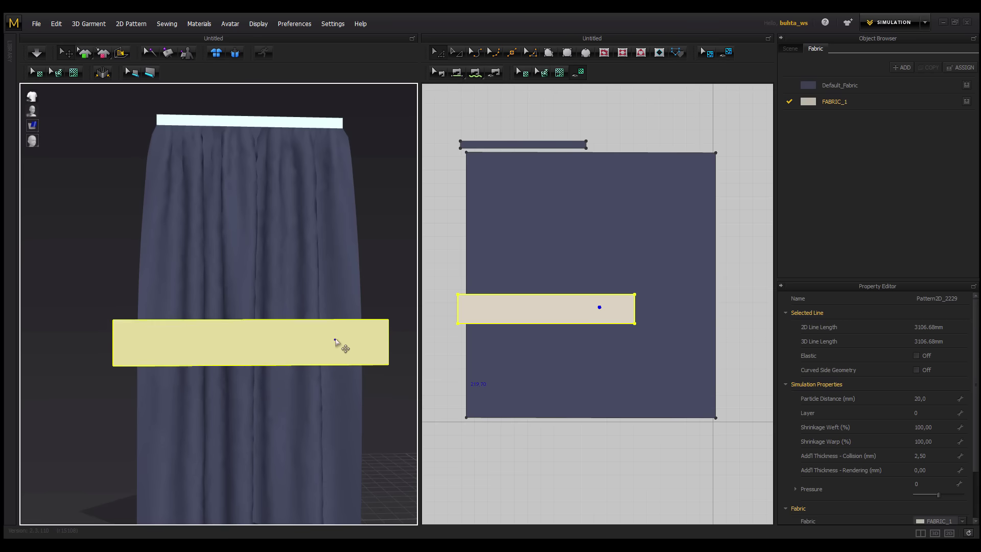
mouse_move(333, 343)
right_down()
mouse_move(243, 355)
mouse_move(340, 342)
right_up()
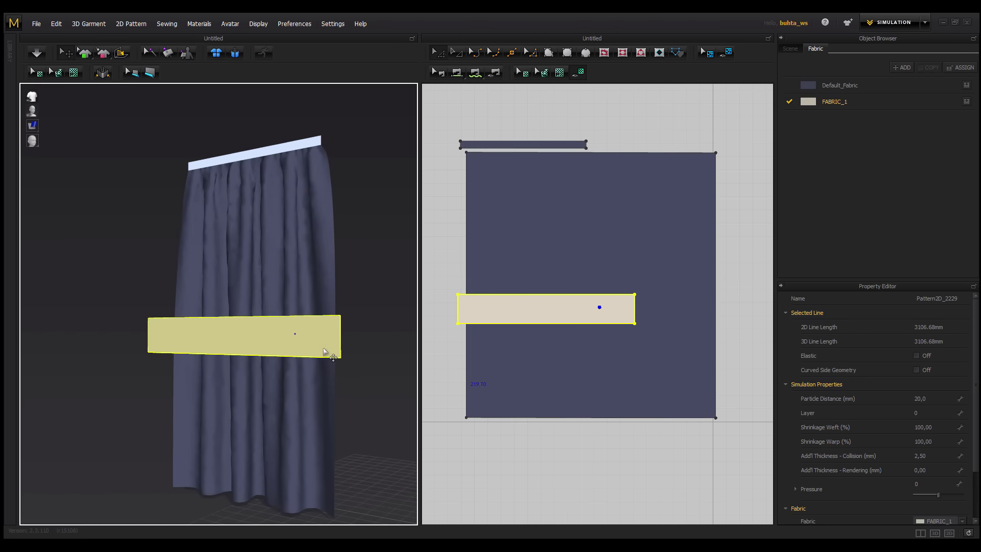
Paste a copy of the band and place it just above the original
click(565, 311)
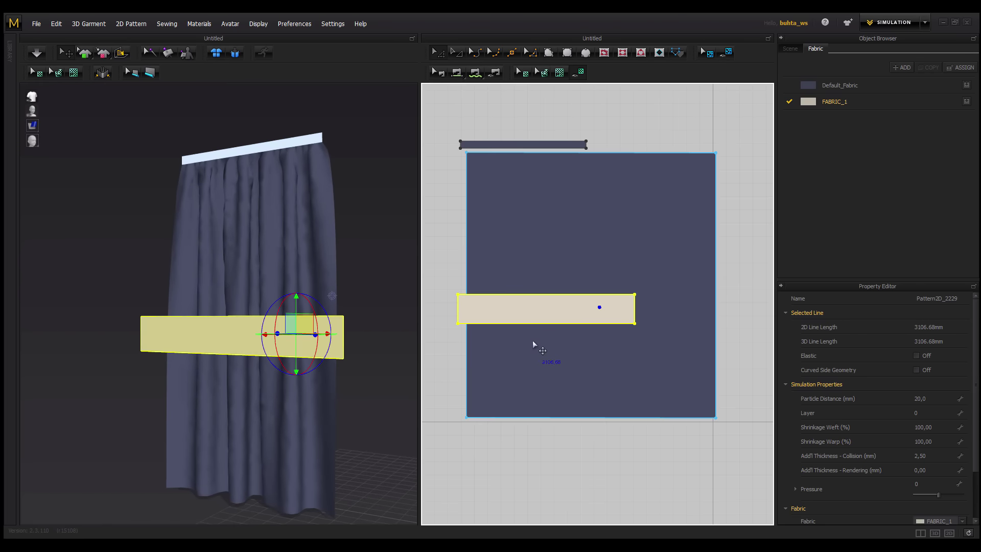
key(ctrl+v)
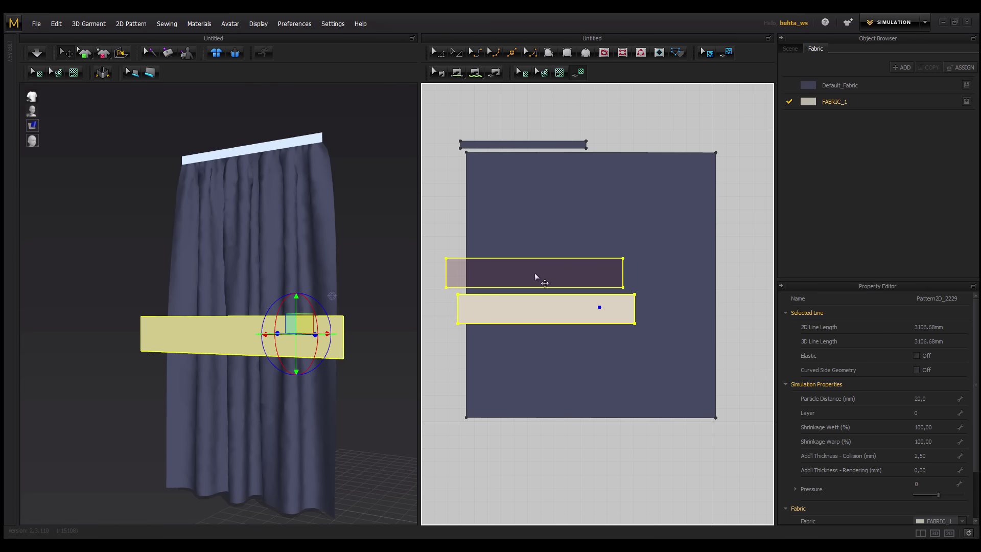
click(532, 275)
mouse_move(274, 333)
right_down()
mouse_move(213, 329)
mouse_move(302, 282)
right_up()
drag(303, 282, 359, 325)
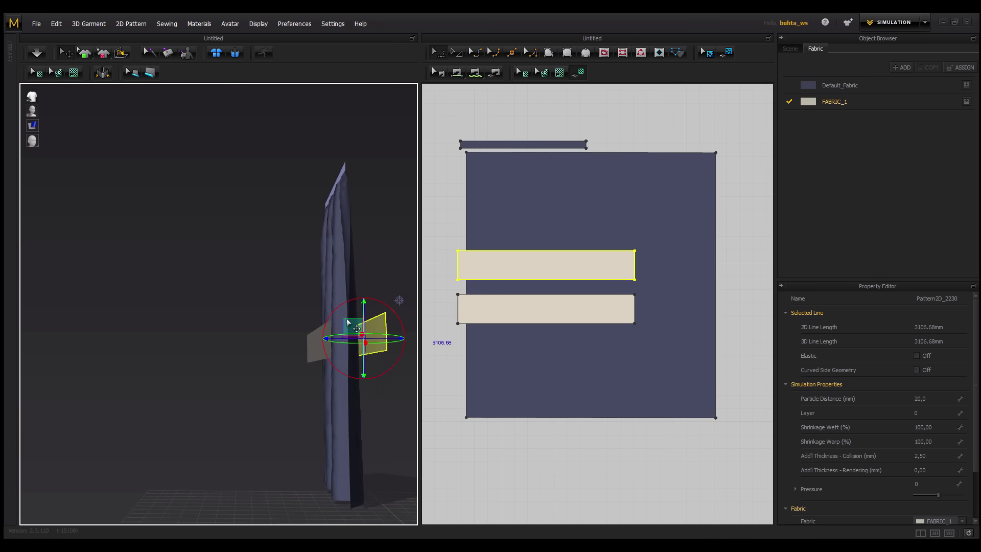
mouse_move(360, 325)
right_down()
mouse_move(326, 355)
mouse_move(324, 341)
mouse_move(372, 361)
mouse_move(285, 366)
mouse_move(265, 335)
mouse_move(307, 337)
right_up()
scroll(316, 337, up, 3)
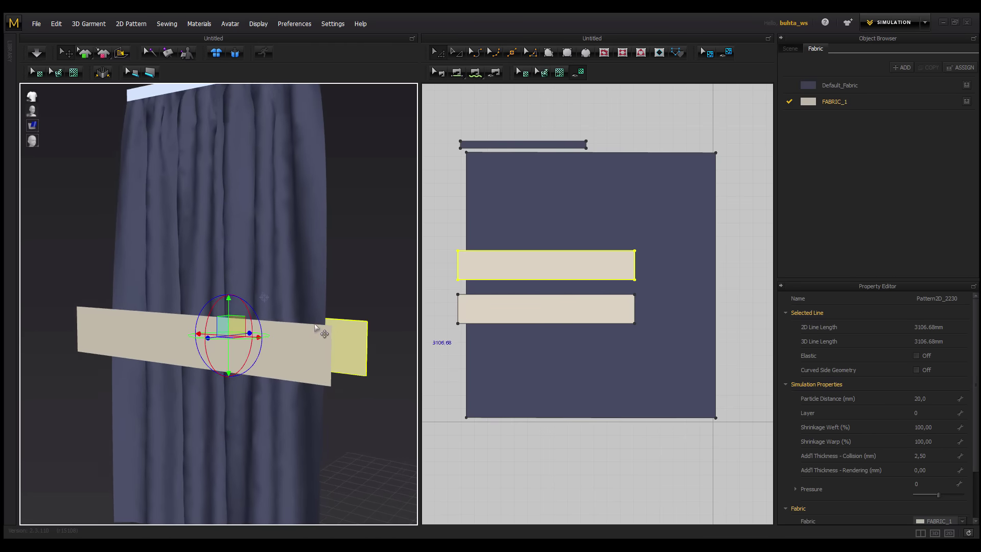
scroll(329, 337, up, 3)
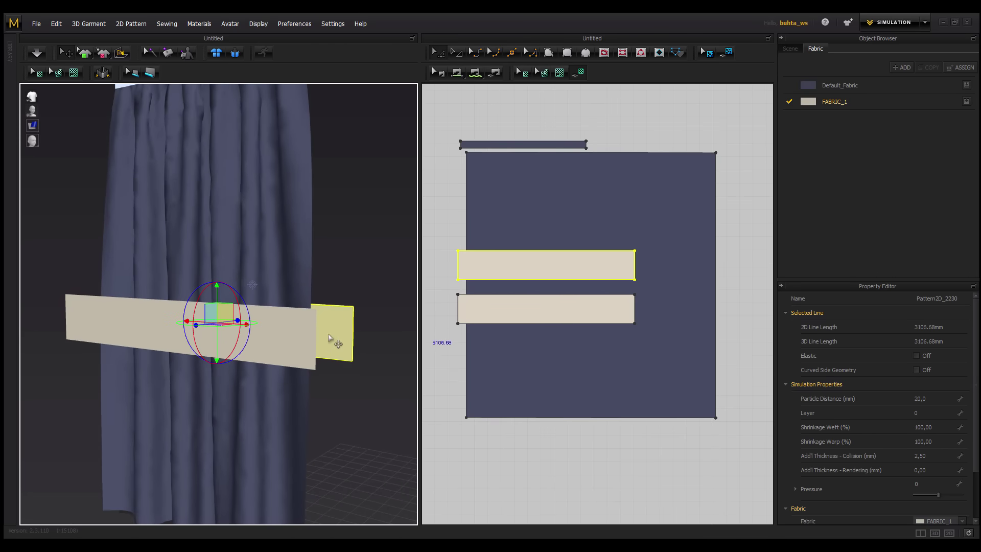
Sew the 219.70 mm right-hand edges of the upper and lower beige bands together
click(475, 76)
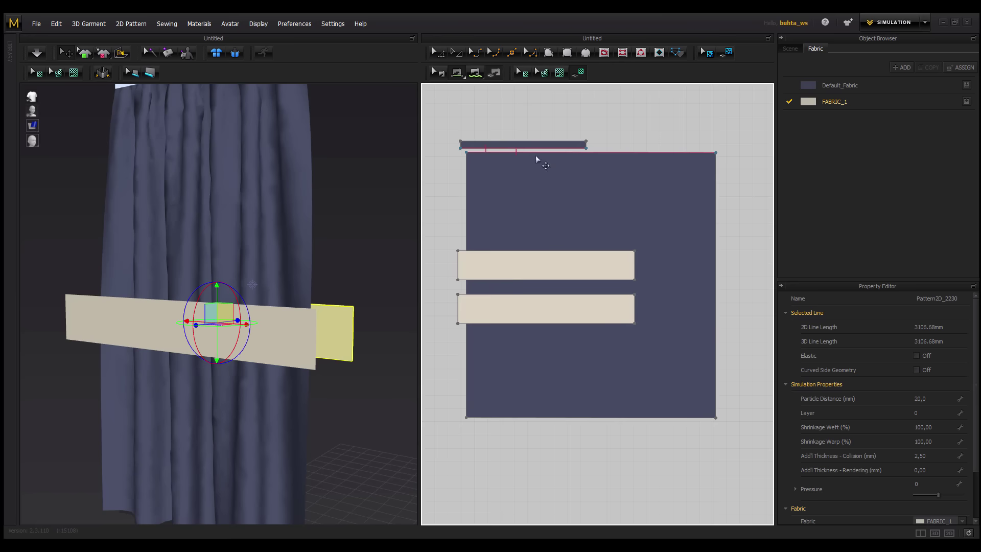
click(636, 275)
click(694, 318)
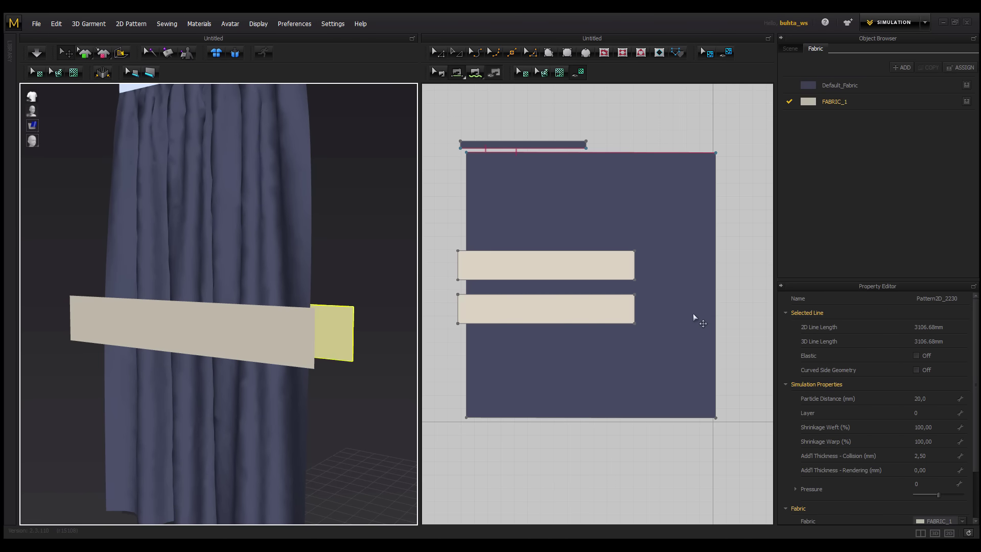
click(635, 308)
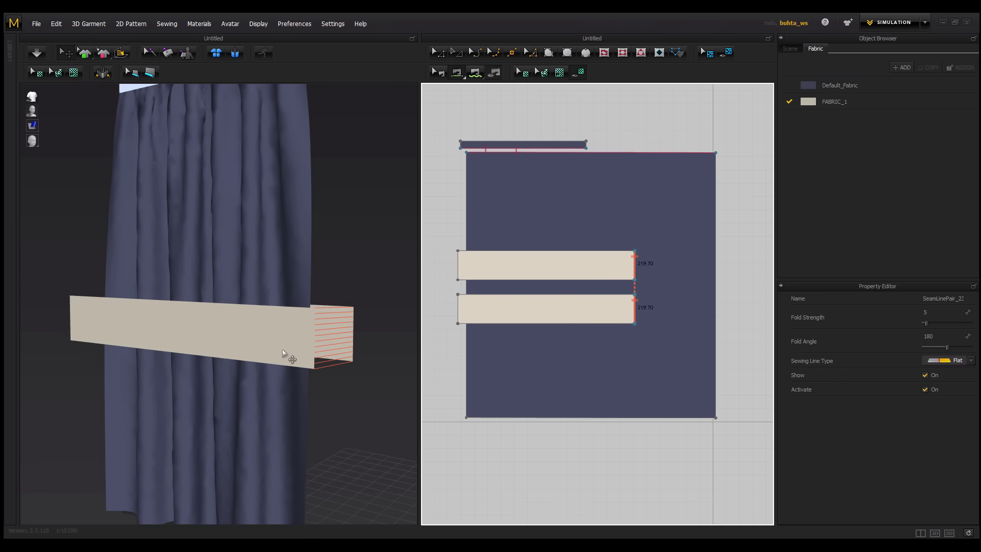
right_drag(196, 353, 237, 357)
scroll(236, 358, down, 5)
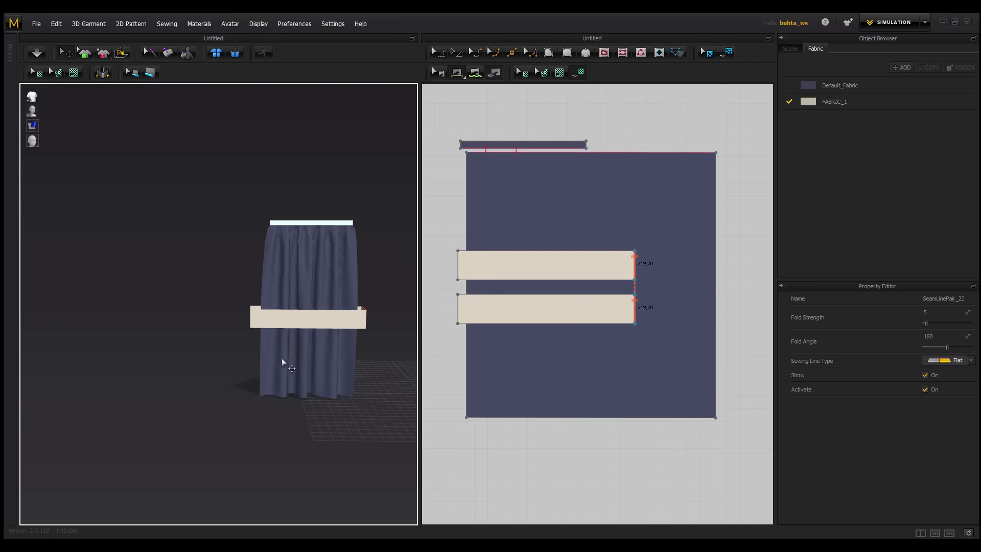
scroll(271, 356, up, 4)
scroll(271, 356, up, 1)
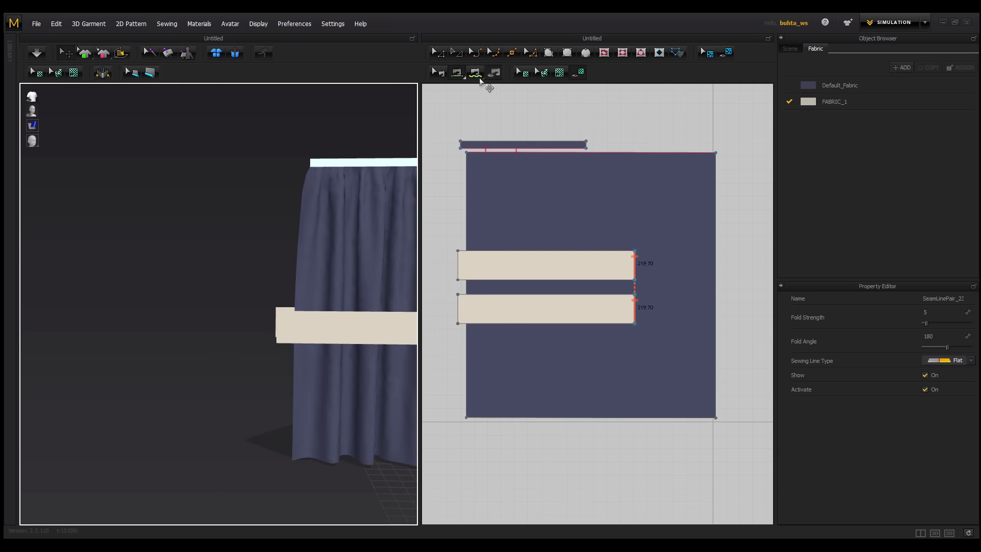
Draw a narrow rectangular strip just left of the lower band's end
scroll(501, 281, up, 1)
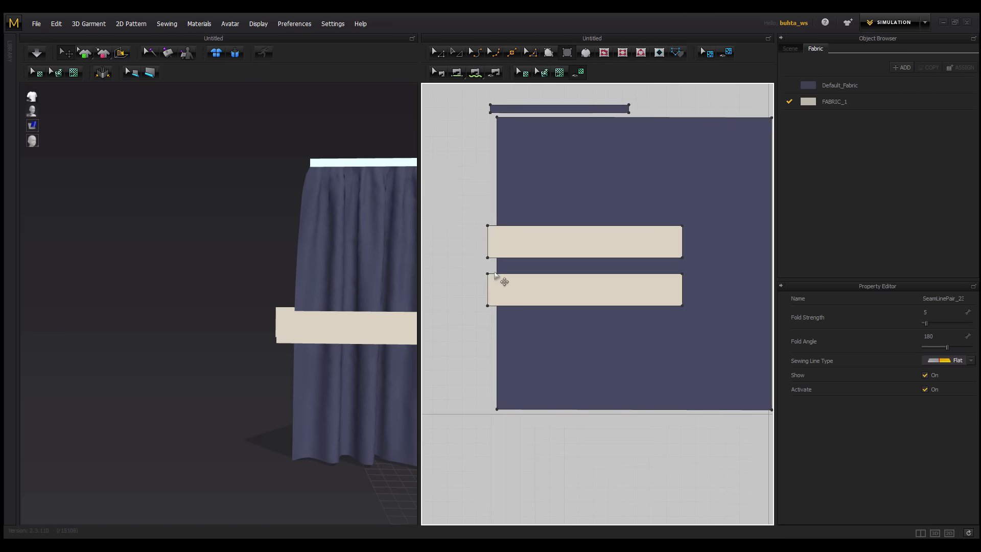
scroll(607, 273, up, 4)
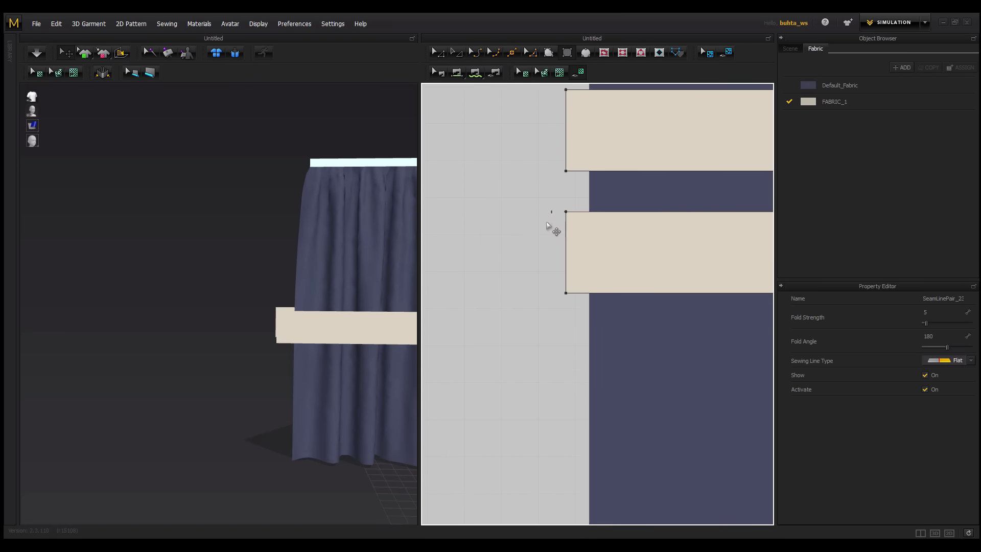
drag(546, 226, 534, 294)
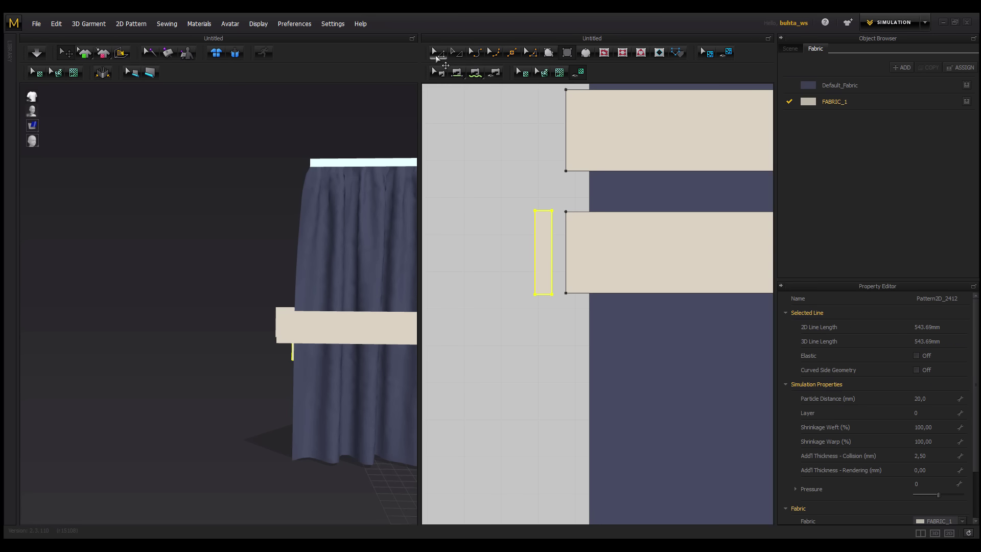
click(558, 175)
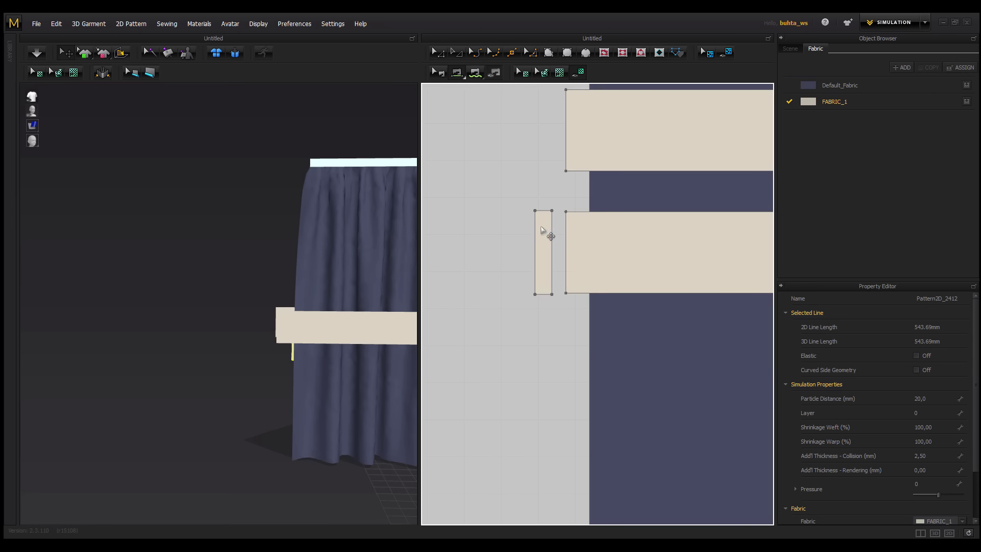
Duplicate the narrow piece and place the copy beside the upper band
click(546, 255)
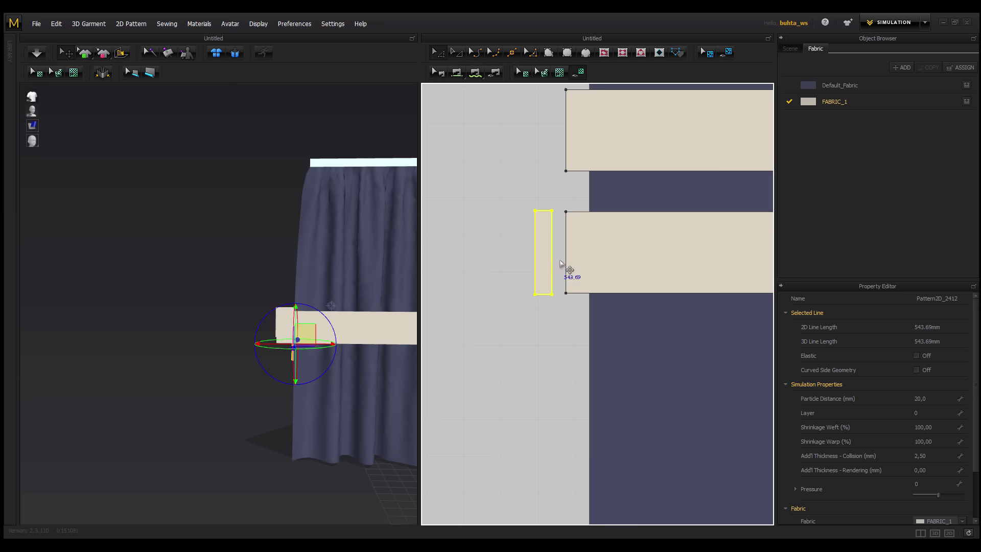
key(ctrl+c)
key(ctrl+v)
click(545, 129)
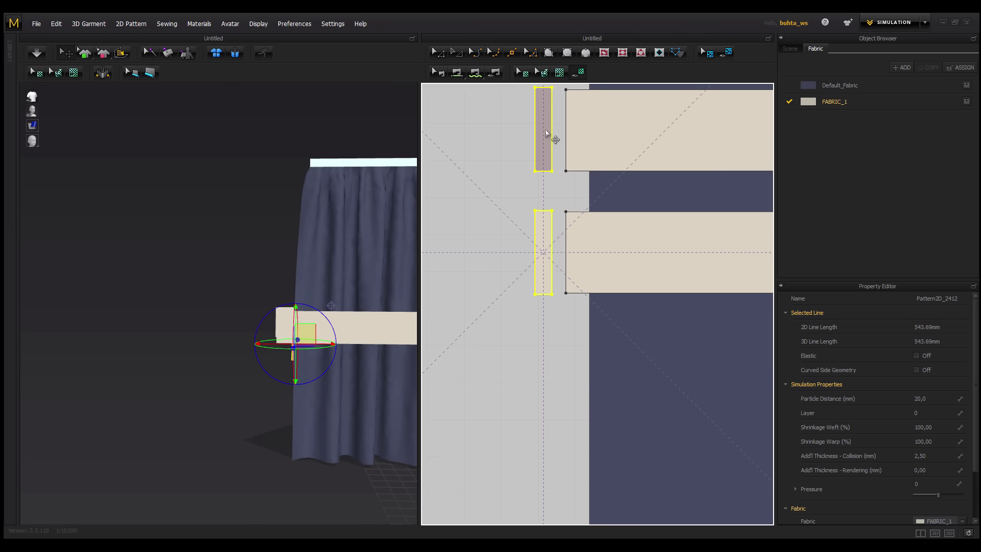
click(515, 217)
Segment-sew the upper and lower narrow pieces to their bands' left ends
middle_drag(490, 188, 437, 232)
click(475, 72)
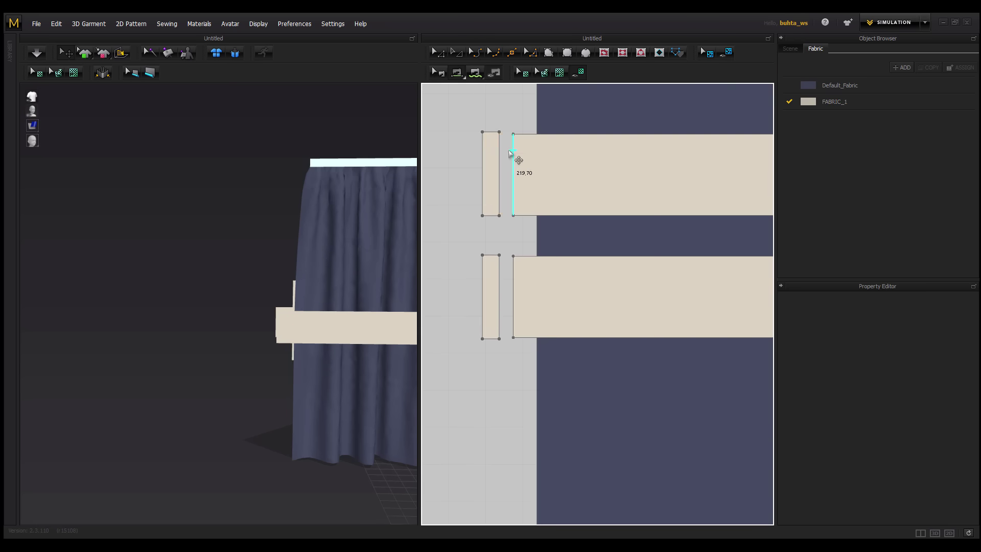
click(513, 155)
click(513, 278)
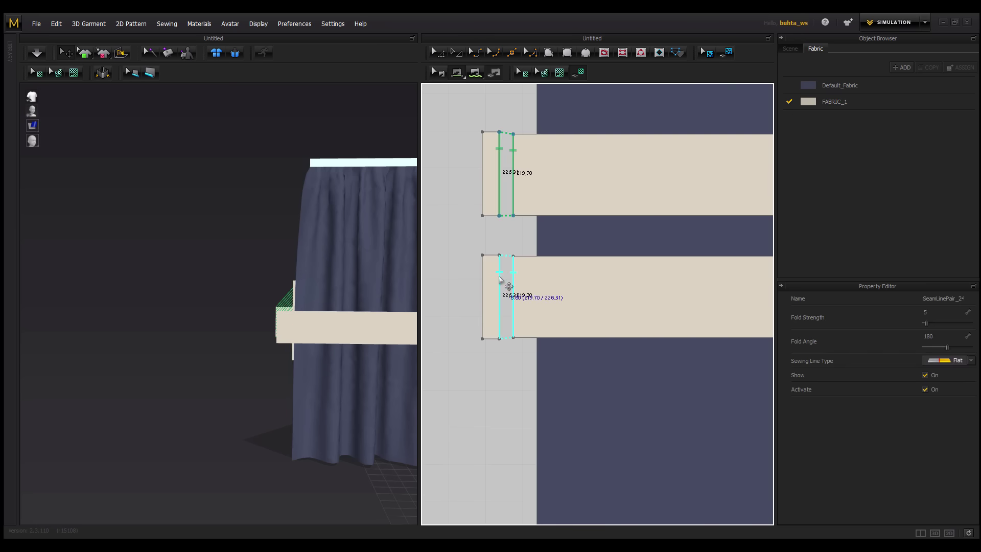
mouse_move(308, 327)
right_down()
mouse_move(368, 331)
mouse_move(298, 322)
mouse_move(282, 333)
mouse_move(289, 278)
right_up()
click(295, 280)
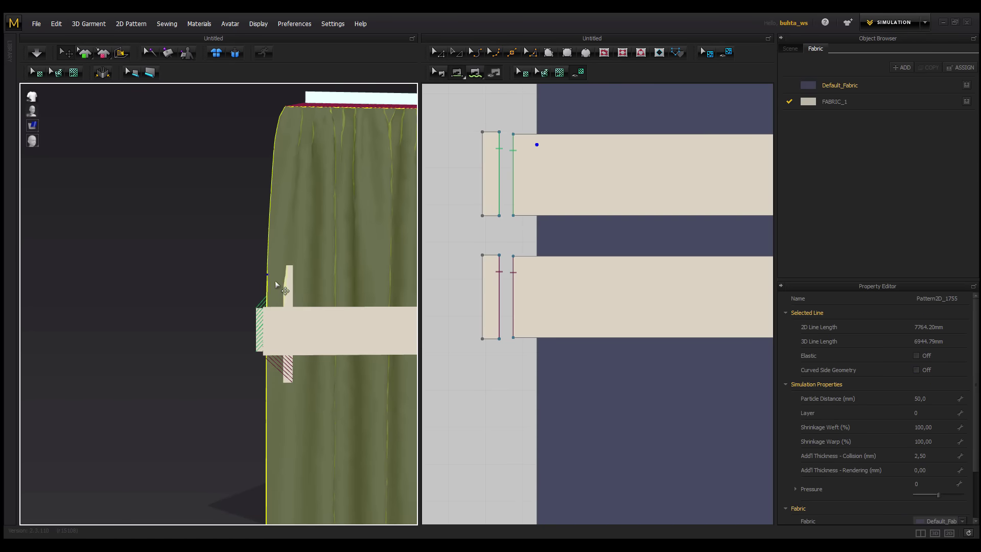
In 3D, move both narrow end pieces to sit beside the bands' left ends
click(286, 279)
drag(291, 270, 244, 301)
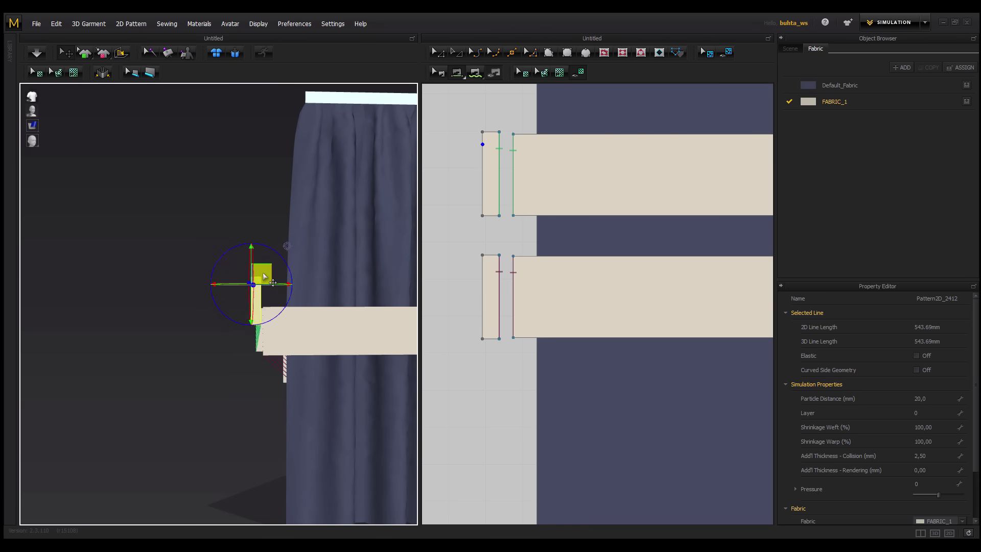
mouse_move(262, 331)
right_down()
mouse_move(308, 363)
mouse_move(271, 320)
mouse_move(293, 319)
mouse_move(322, 347)
mouse_move(285, 347)
right_up()
click(304, 373)
click(164, 320)
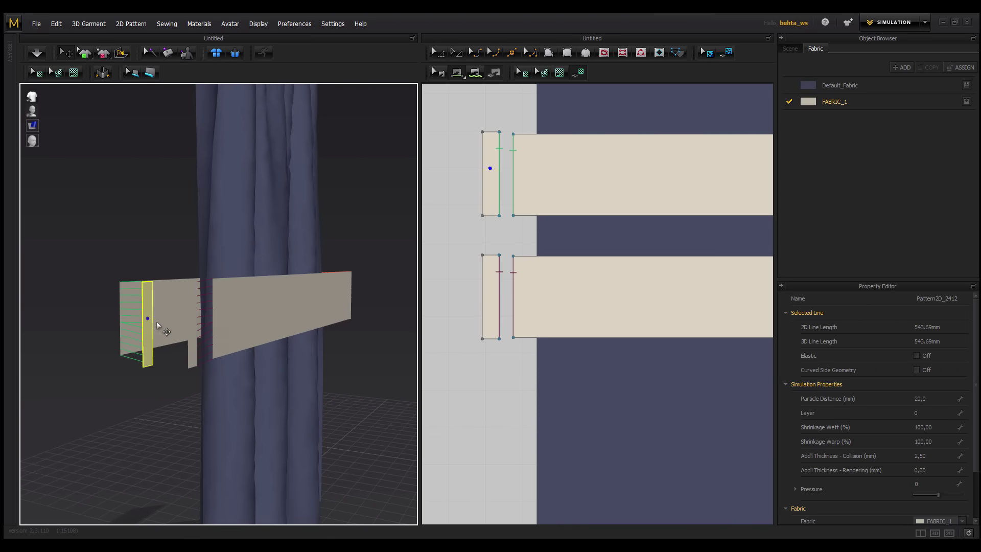
mouse_move(157, 321)
right_down()
mouse_move(247, 344)
mouse_move(352, 346)
right_up()
mouse_move(126, 316)
right_down()
mouse_move(275, 328)
mouse_move(211, 324)
mouse_move(279, 322)
mouse_move(286, 266)
right_up()
click(236, 335)
Set the curtain's particle distance to 28
click(286, 266)
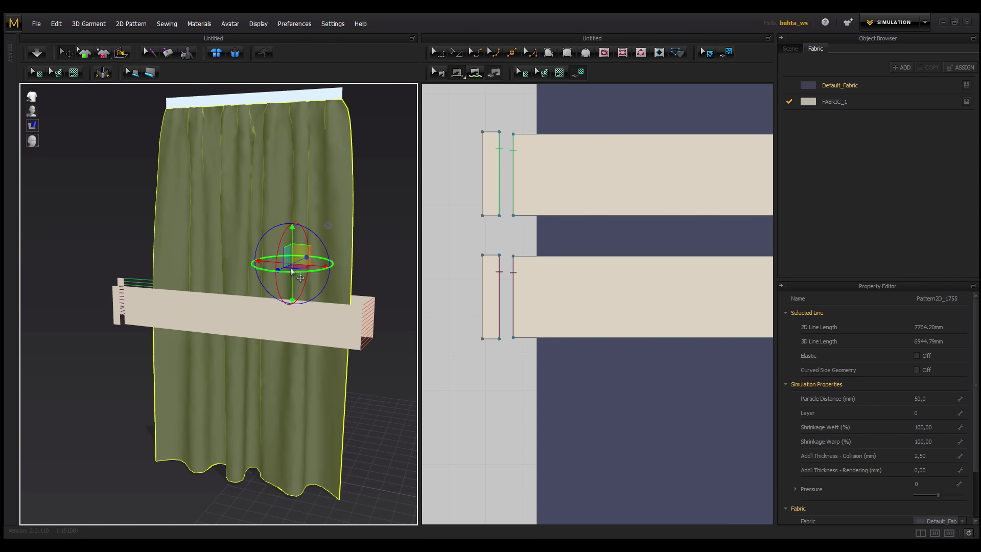
click(928, 398)
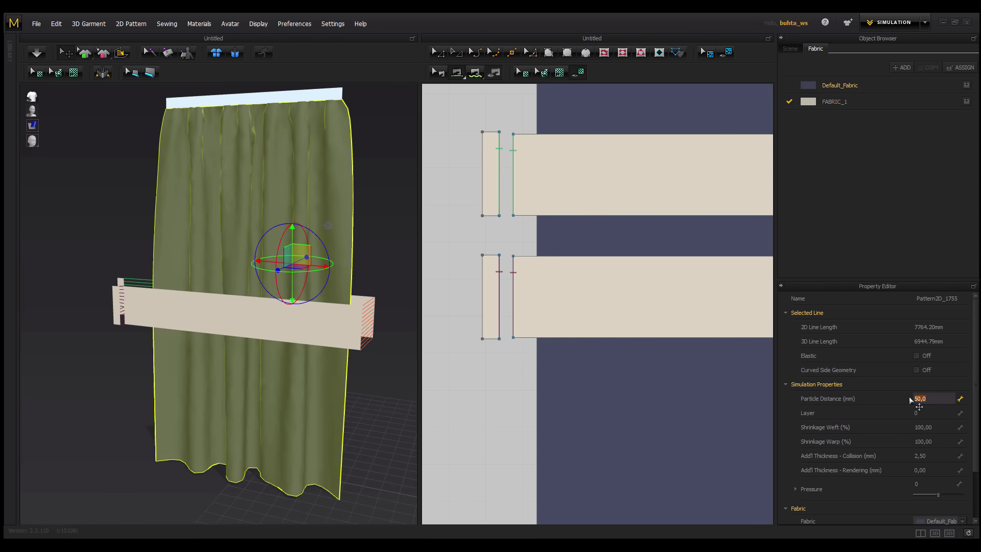
text(3)
key(BackSpace)
key(Return)
Select both tieback band panels and set their particle distance to 26
click(331, 339)
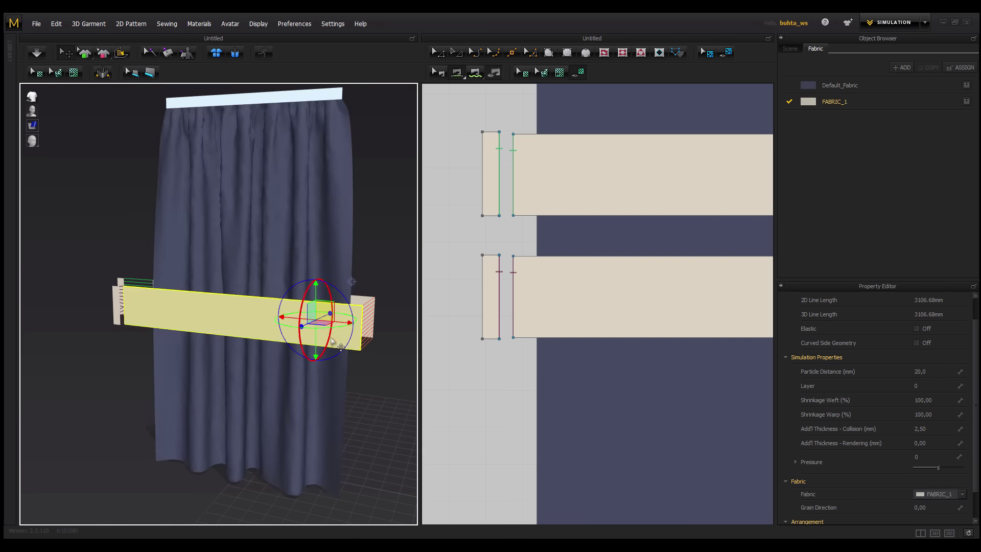
right_drag(331, 339, 344, 325)
shift+click(372, 305)
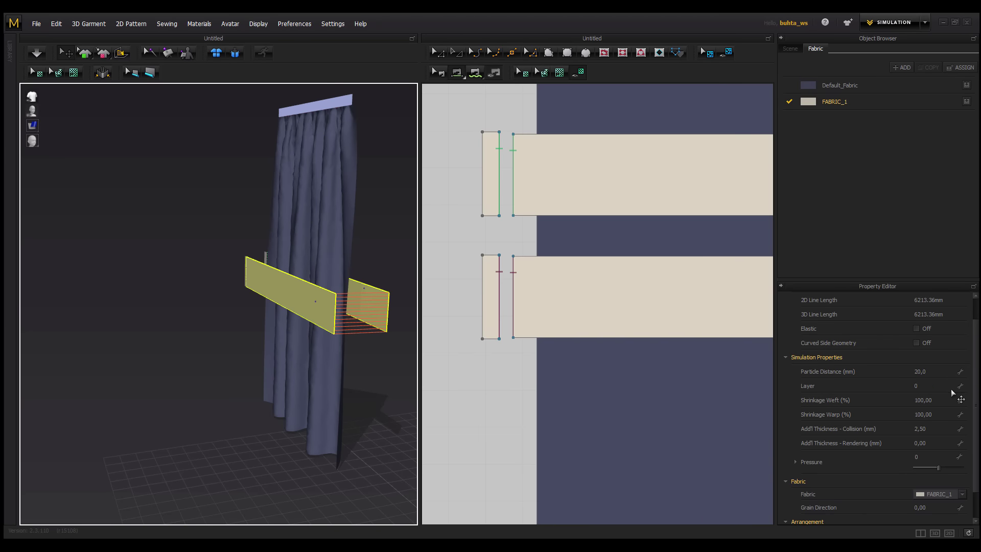
click(933, 374)
text(26)
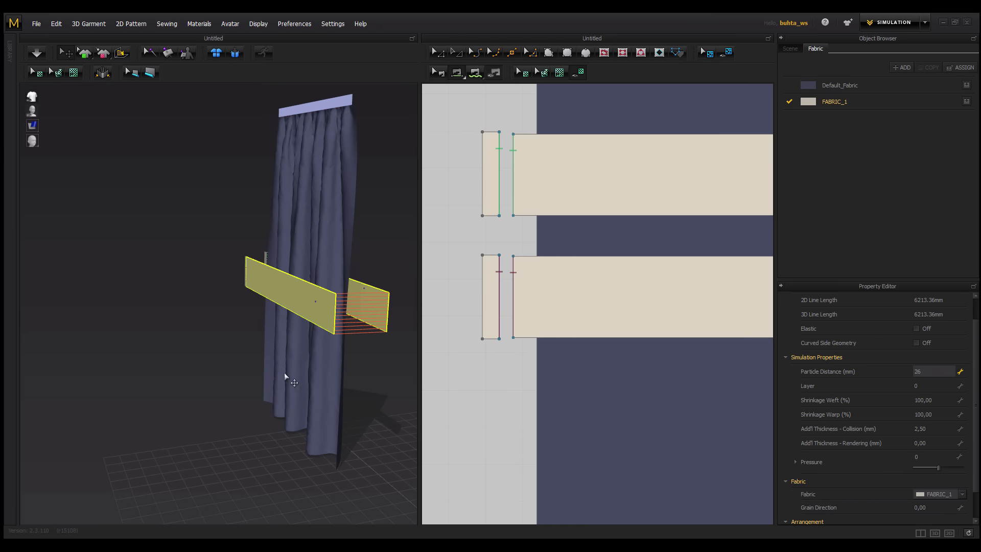
right_drag(289, 367, 306, 383)
Move the tieback's small end panel against the band's end
click(177, 453)
right_drag(177, 453, 259, 355)
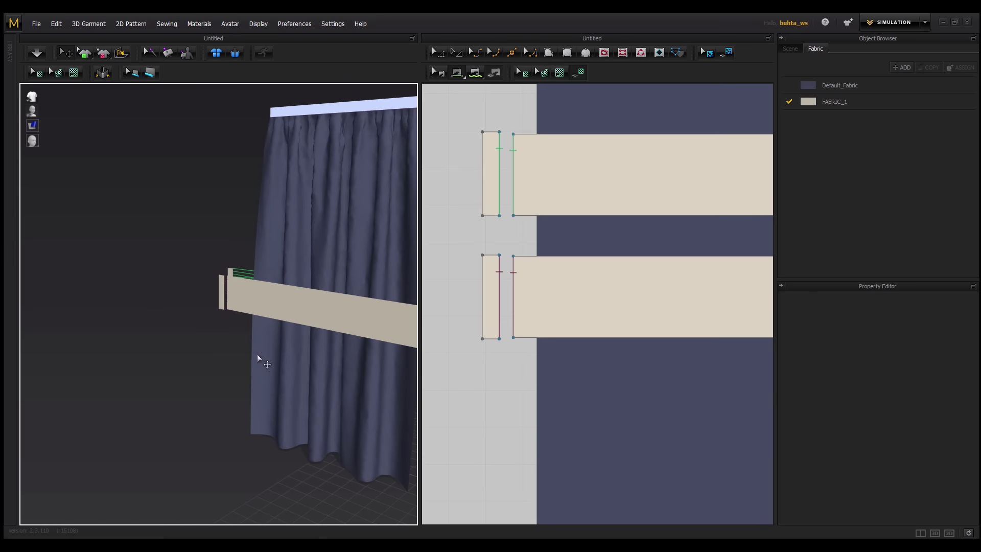
scroll(271, 339, up, 5)
click(223, 317)
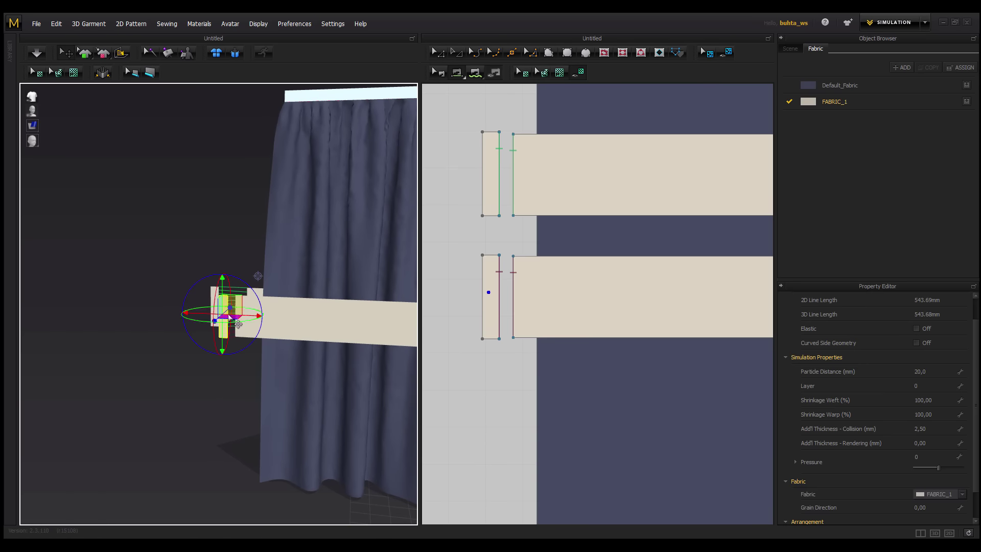
mouse_move(223, 317)
right_down()
mouse_move(231, 315)
mouse_move(213, 319)
right_up()
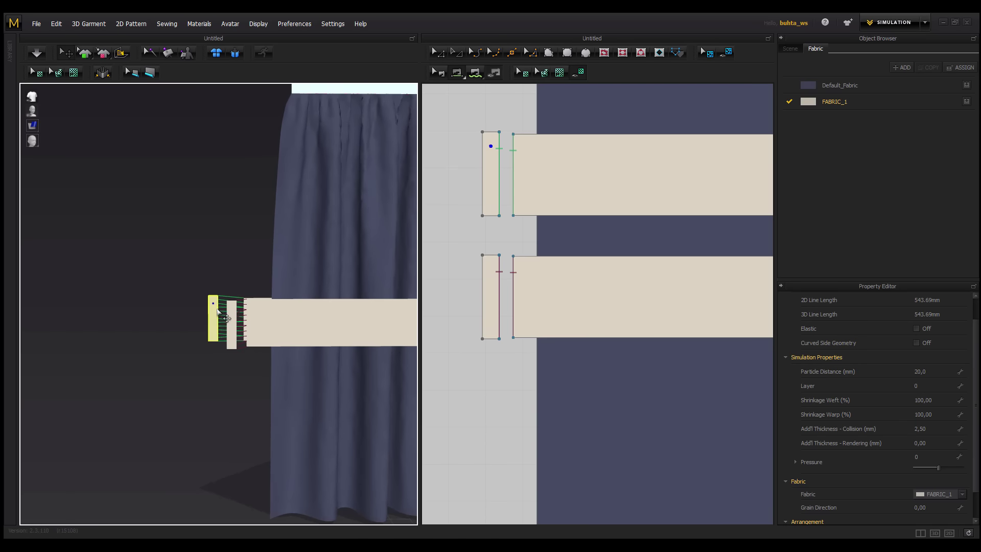
drag(216, 309, 238, 318)
Flip the small end panel horizontally to reorient it against the band
right_click(238, 317)
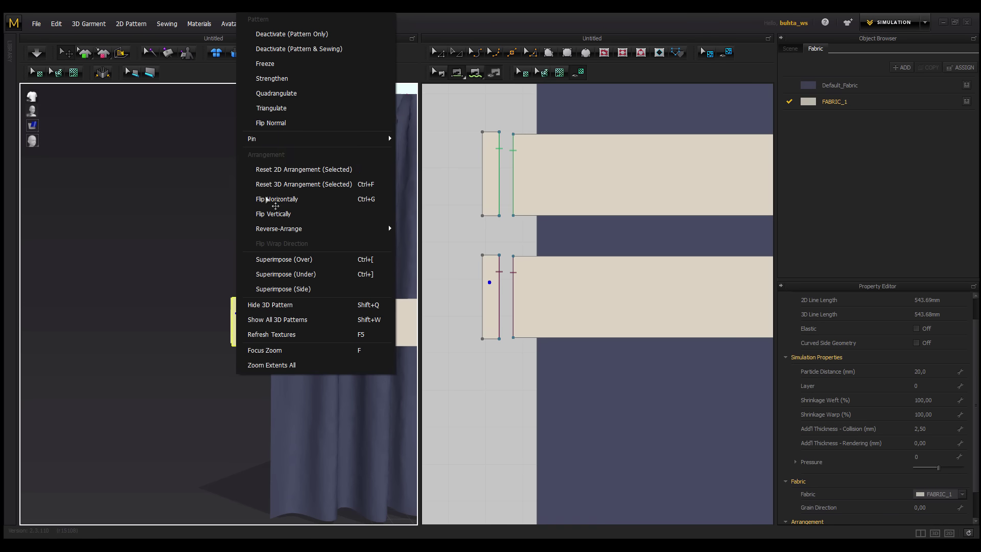
click(285, 66)
right_drag(222, 267, 313, 337)
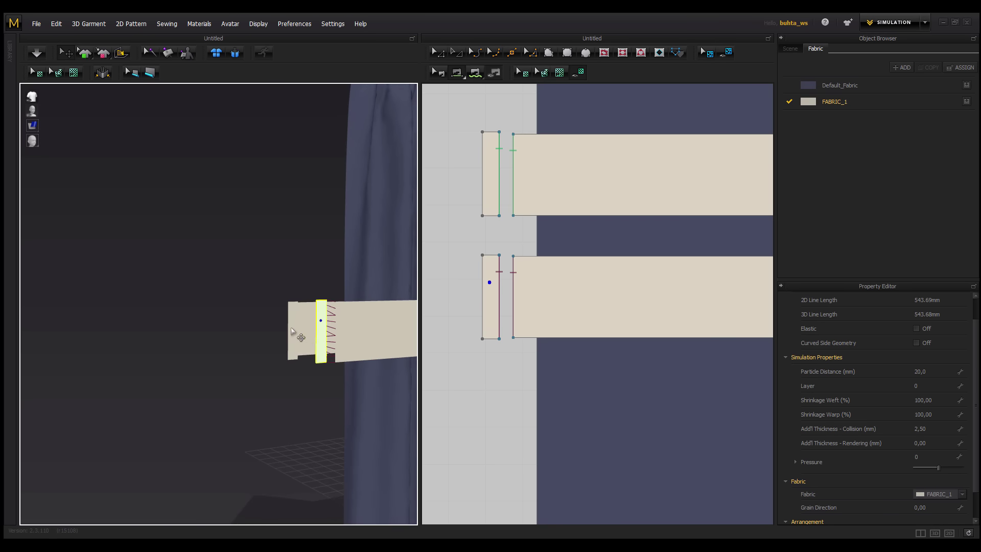
right_click(292, 331)
click(324, 253)
mouse_move(325, 253)
right_down()
mouse_move(268, 333)
mouse_move(313, 332)
mouse_move(214, 362)
mouse_move(264, 341)
mouse_move(287, 339)
mouse_move(274, 353)
mouse_move(282, 348)
right_up()
Simulate, pull the tieback's free end around the curtain, then stop the simulation
right_drag(179, 304, 183, 305)
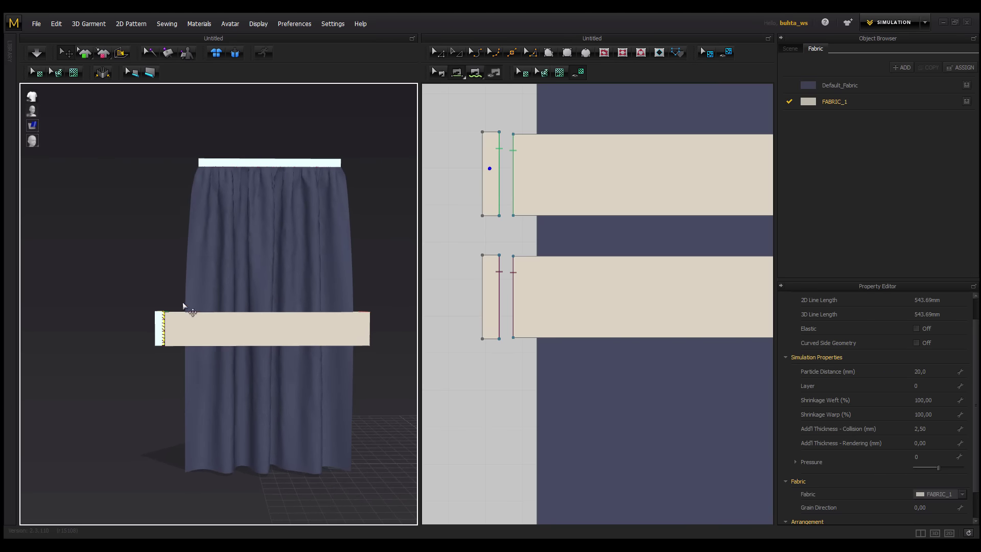
click(41, 49)
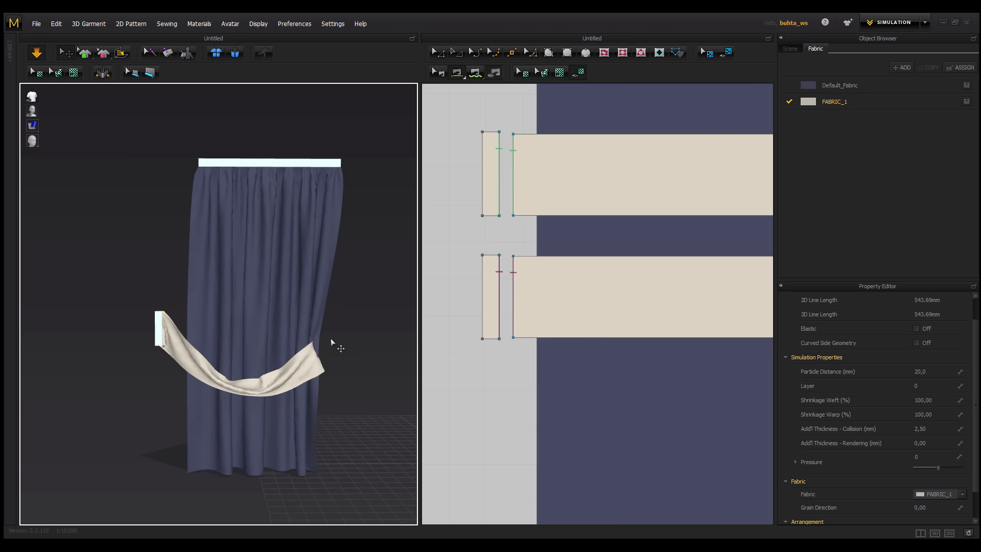
mouse_move(299, 361)
right_down()
mouse_move(187, 370)
mouse_move(304, 360)
right_up()
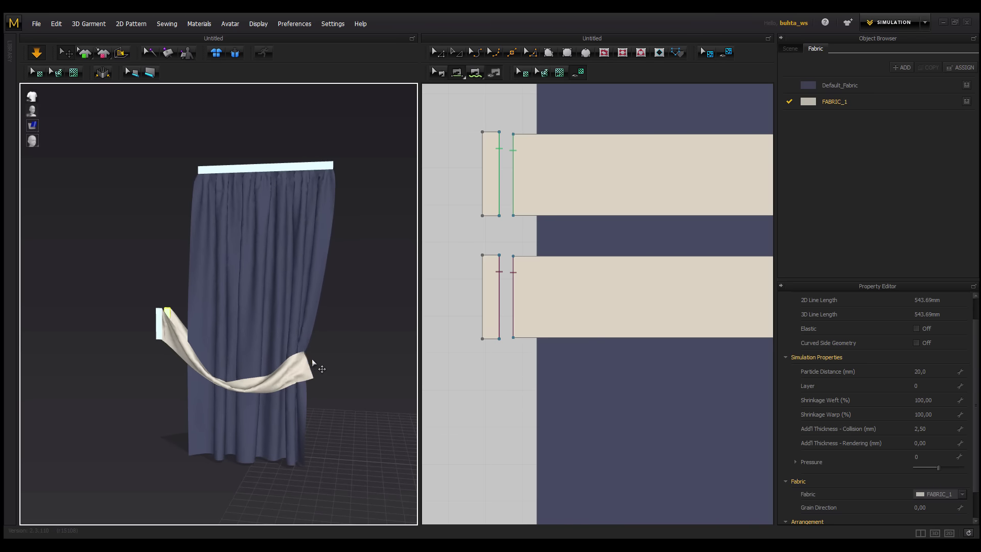
click(313, 362)
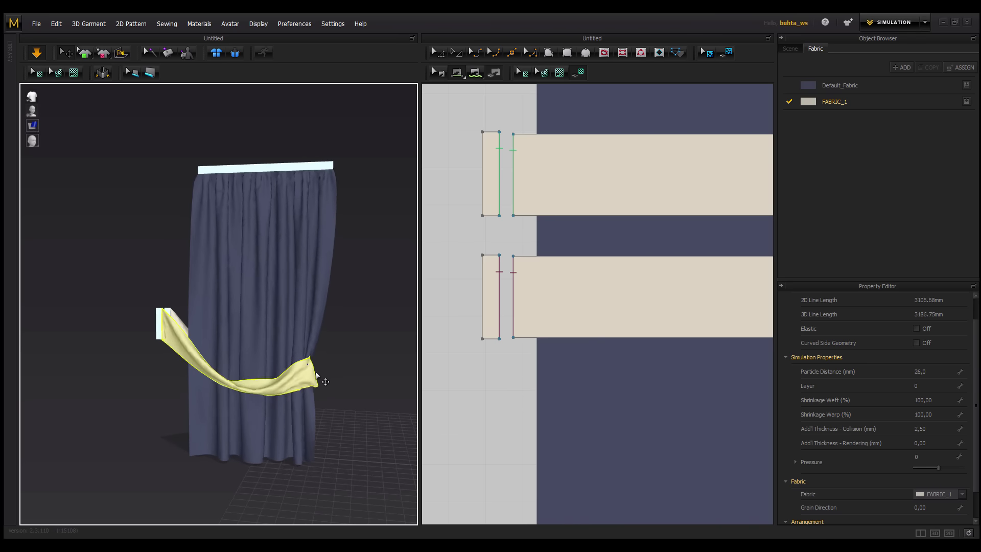
drag(325, 382, 316, 383)
key(space)
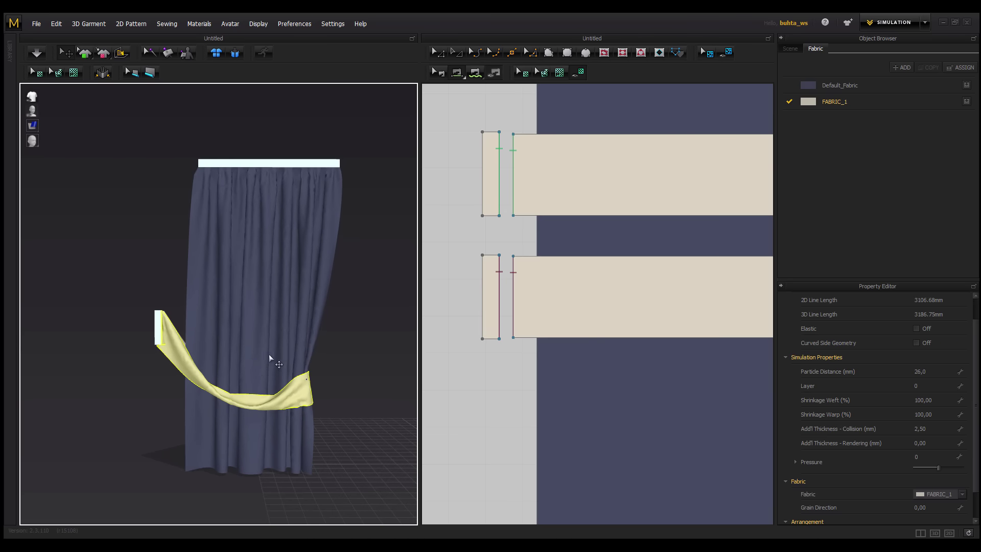
right_drag(269, 360, 201, 343)
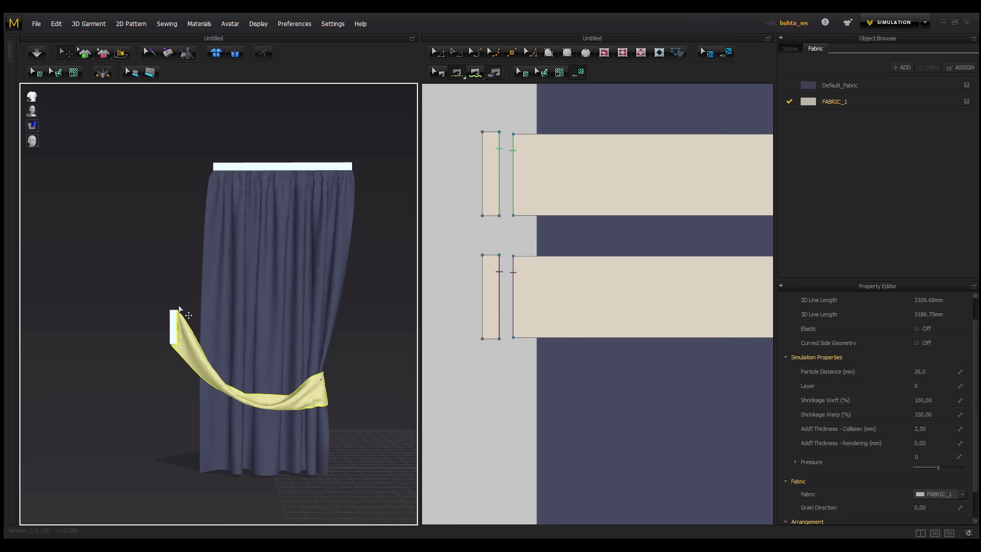
right_drag(216, 350, 387, 320)
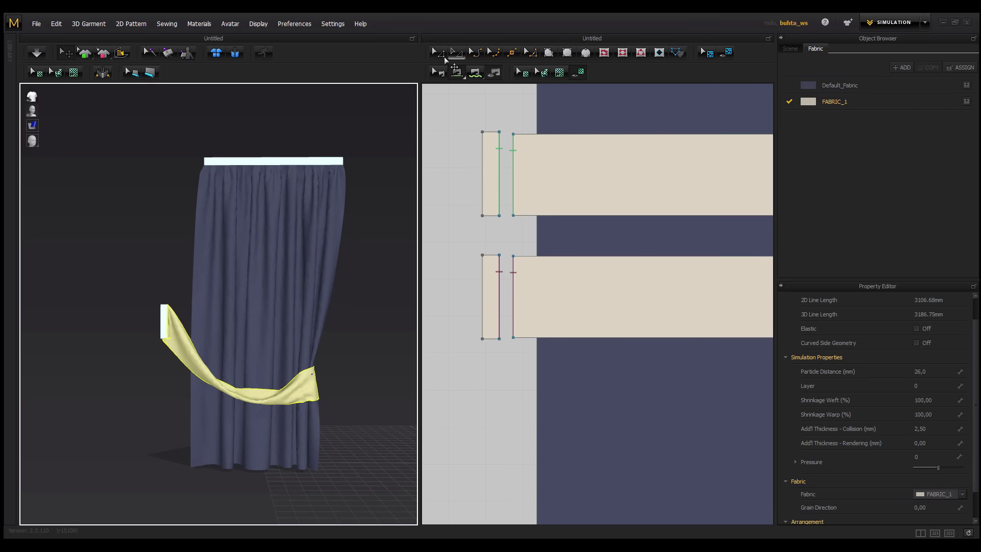
Make both band top edges elastic with ratio 200 and strength 1
click(596, 269)
scroll(562, 286, down, 3)
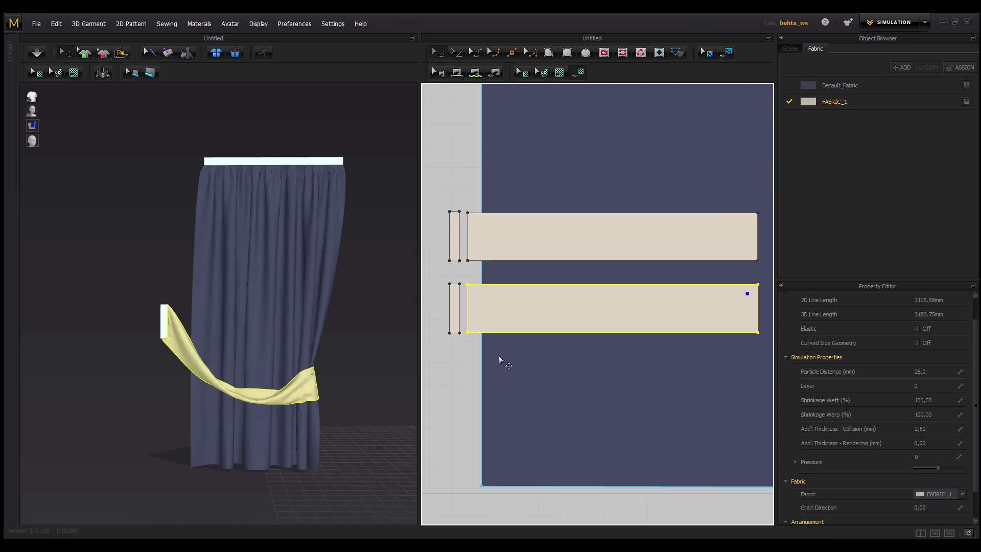
click(571, 285)
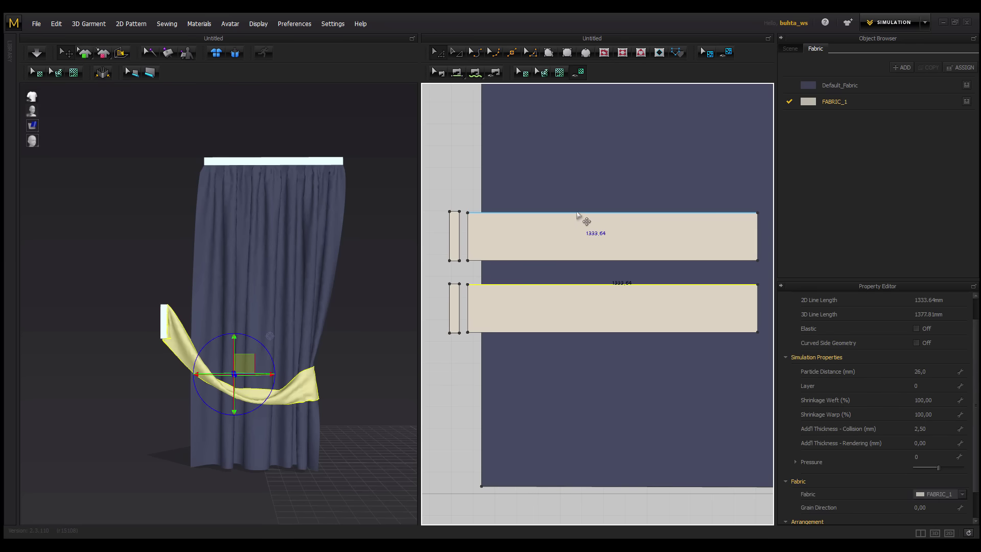
shift+click(577, 213)
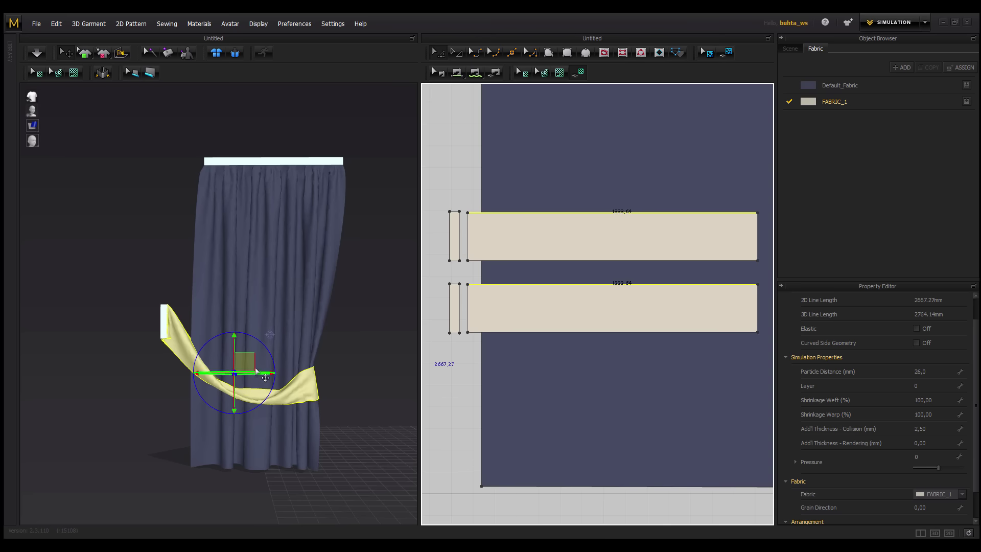
right_drag(305, 344, 290, 346)
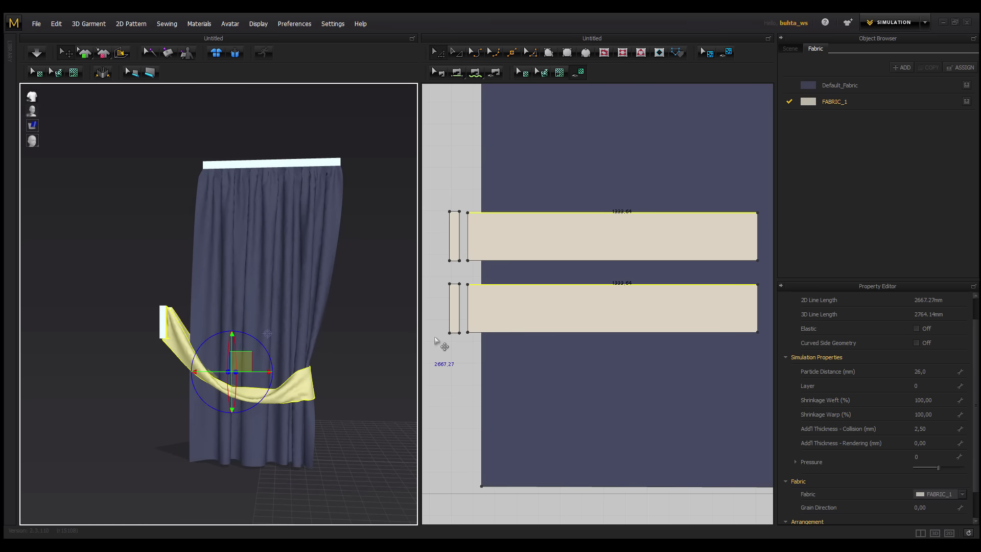
scroll(976, 369, down, 2)
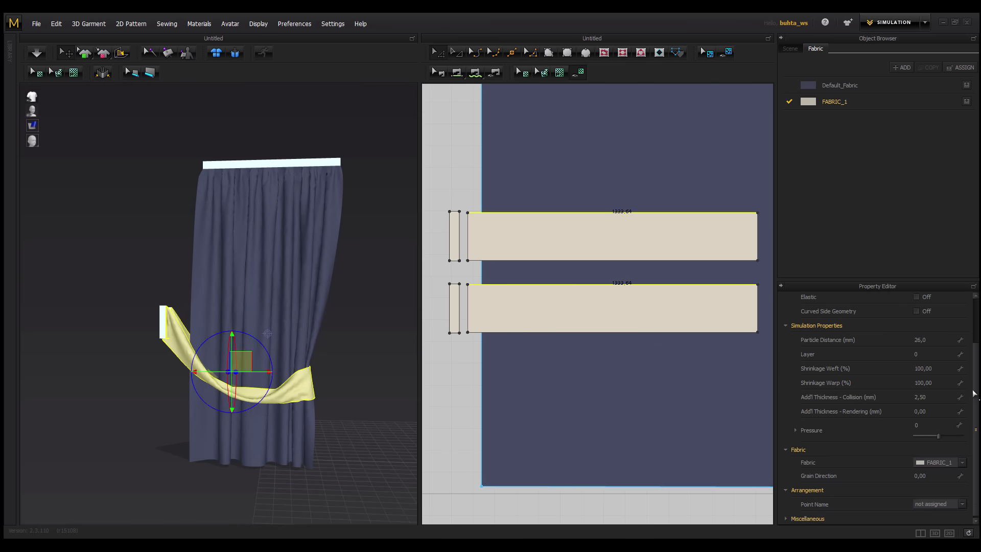
scroll(977, 368, up, 3)
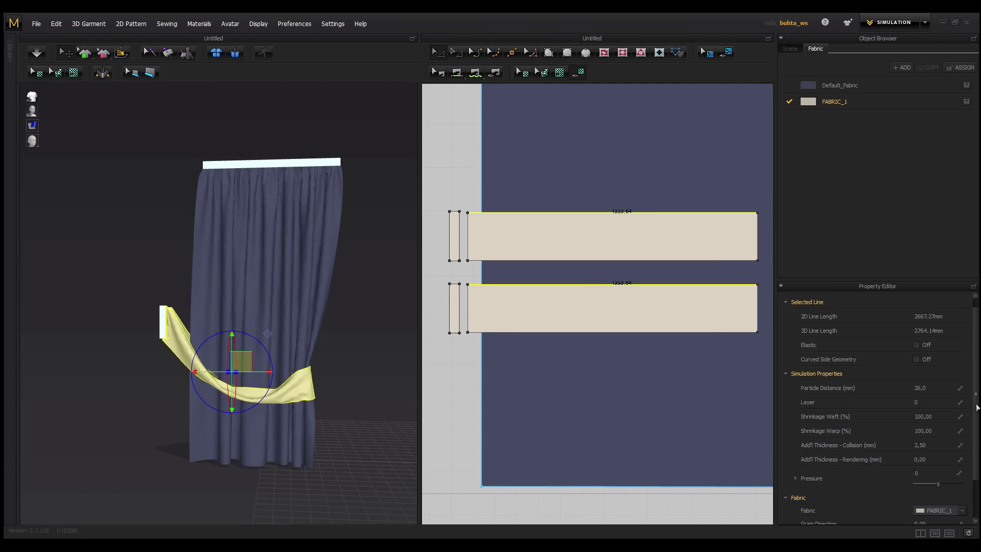
click(917, 346)
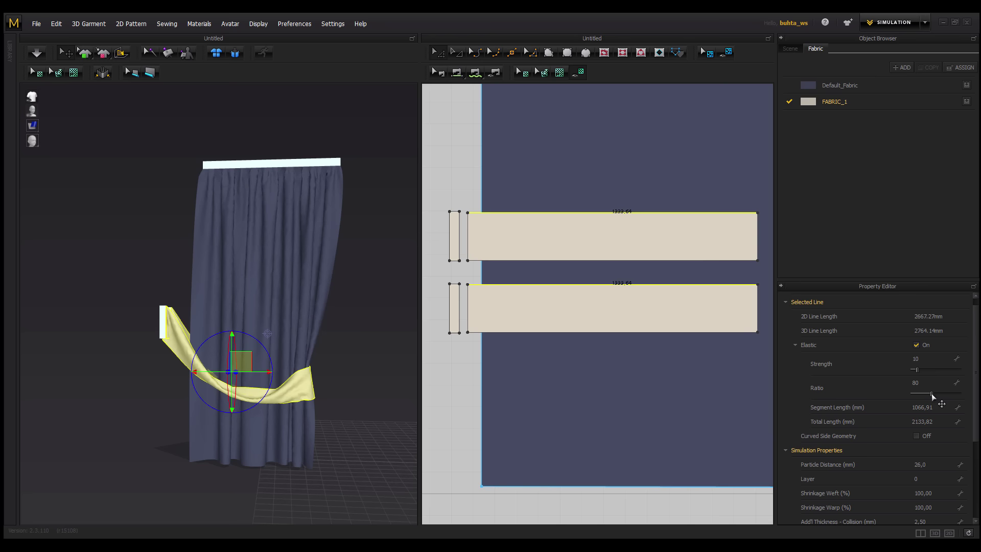
drag(931, 394, 969, 398)
drag(918, 369, 908, 371)
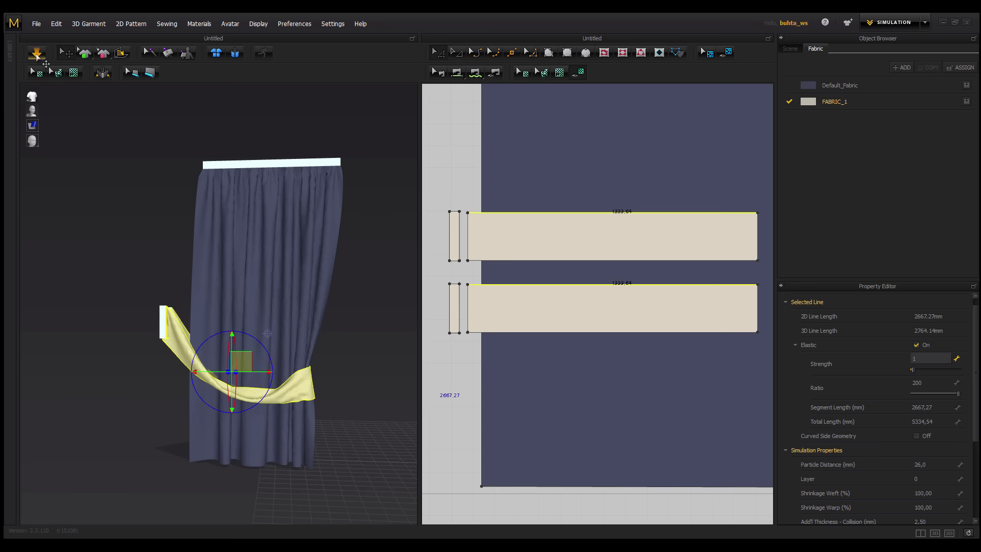
During simulation, raise elastic strength and lower the ratio to 25 to cinch the tieback
click(36, 53)
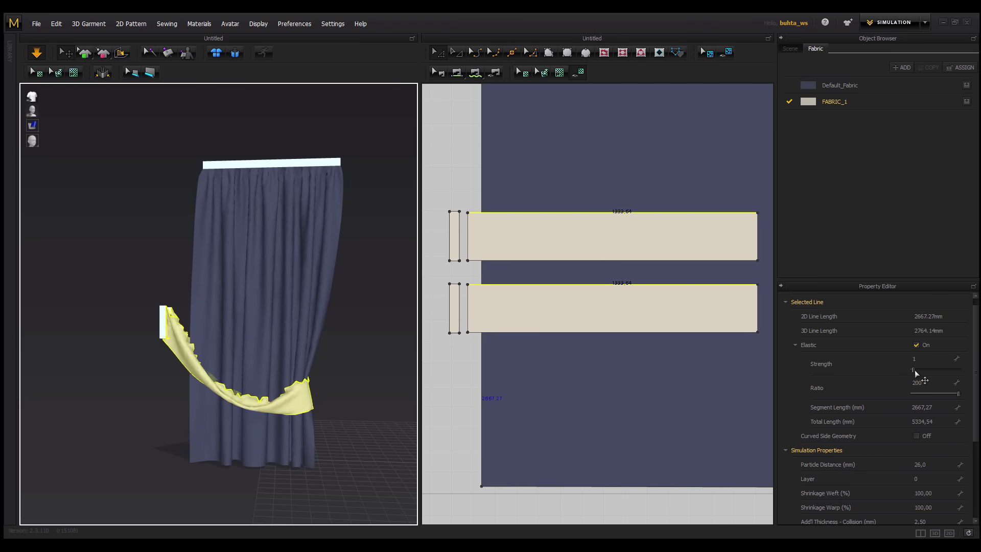
drag(915, 370, 938, 374)
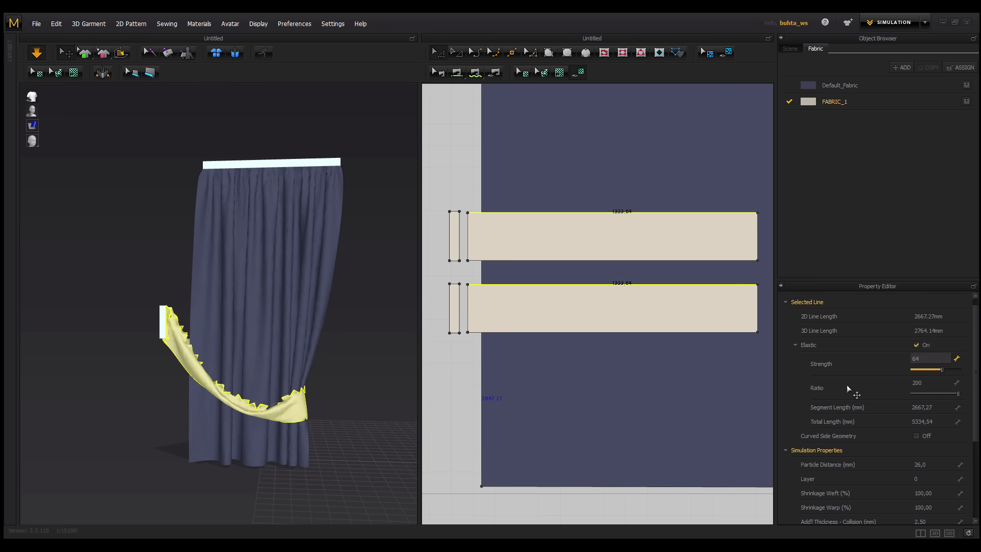
drag(962, 398, 953, 395)
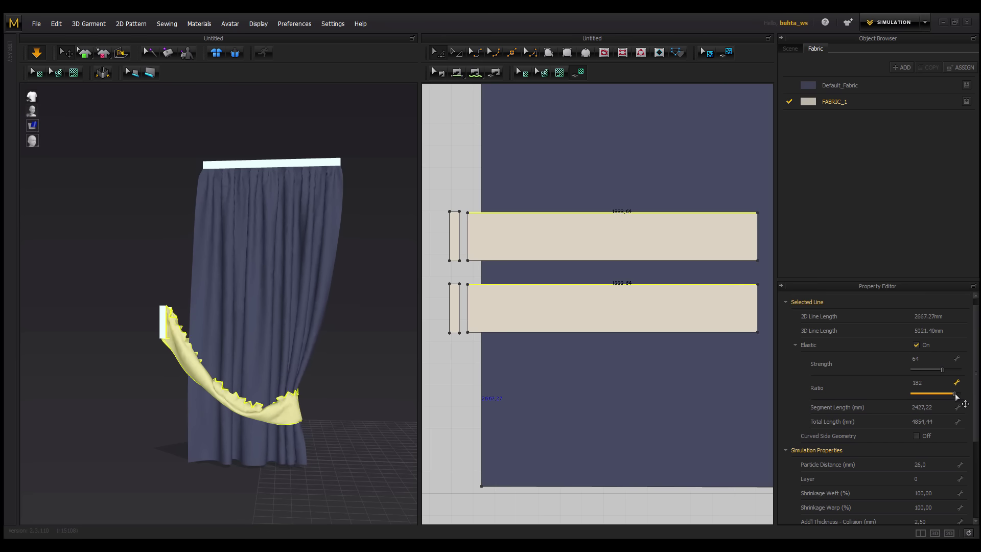
drag(954, 395, 929, 392)
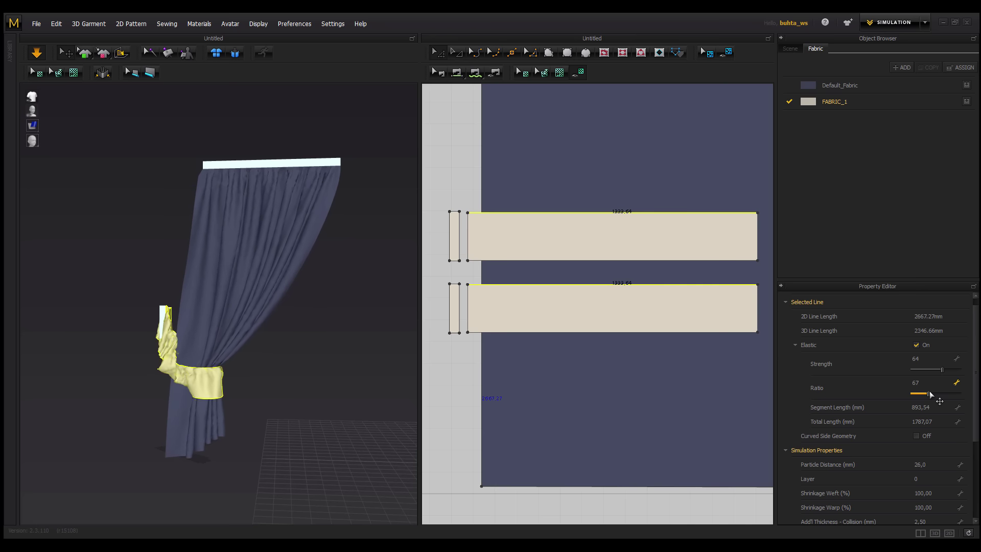
drag(930, 392, 924, 393)
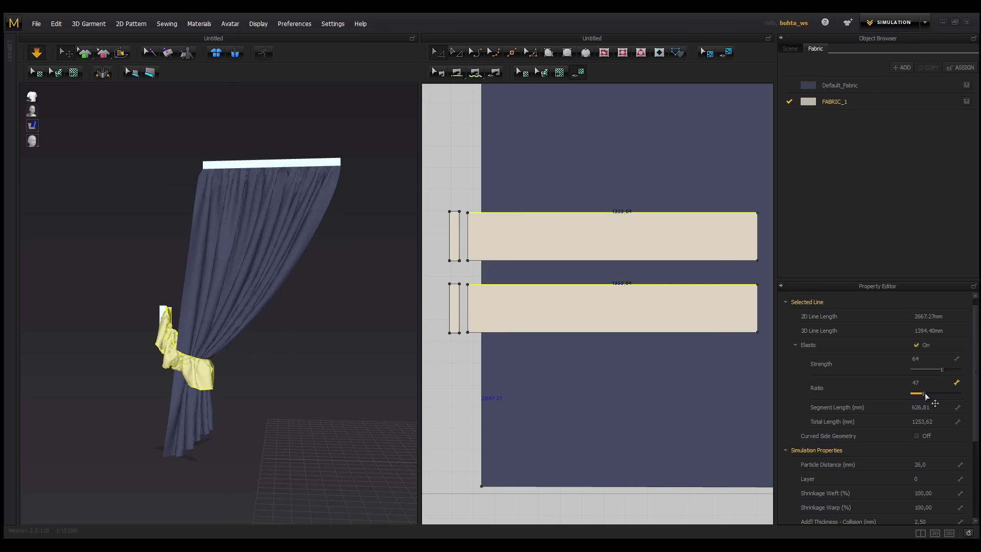
drag(924, 394, 922, 394)
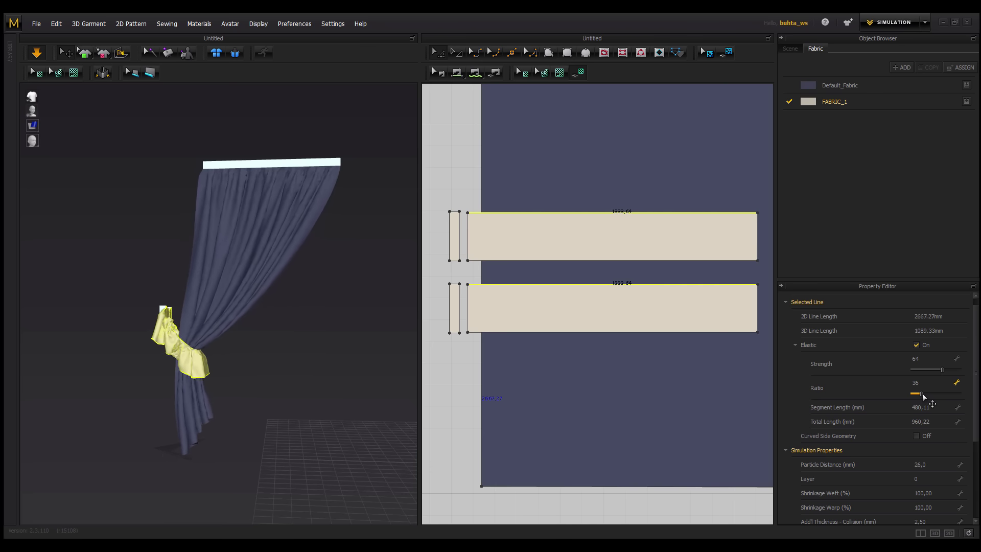
drag(922, 394, 920, 394)
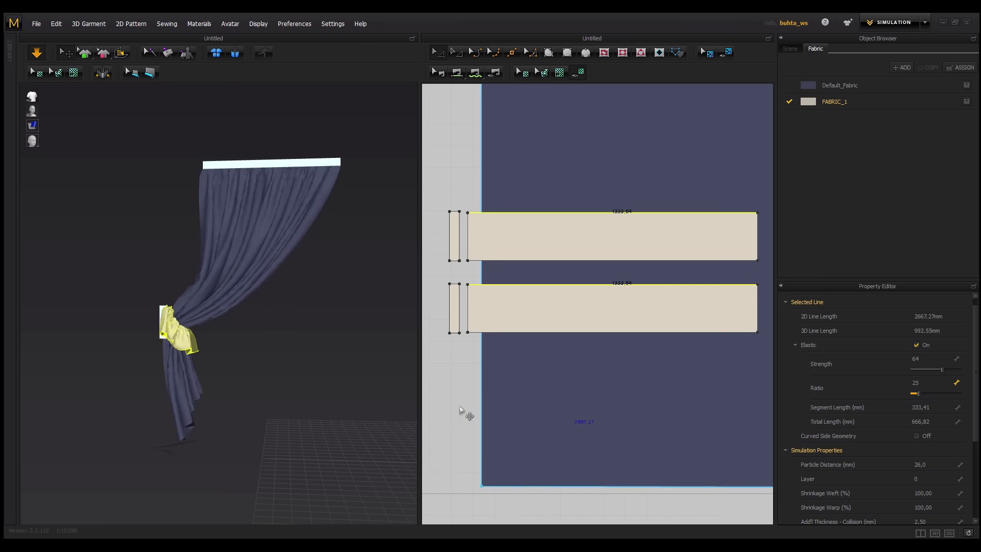
click(253, 363)
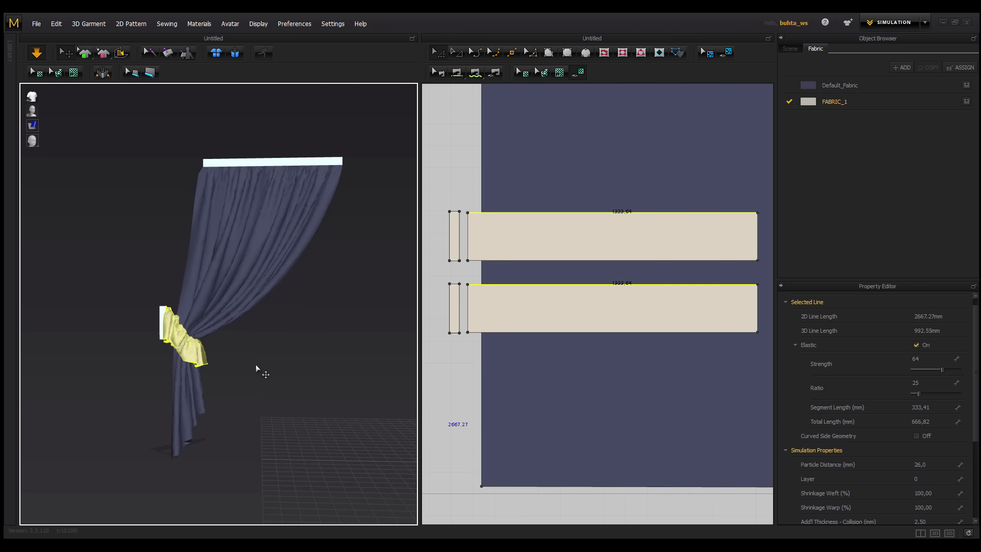
Stop the simulation and zoom in to inspect the gathered tieback
mouse_move(256, 366)
right_down()
mouse_move(243, 378)
mouse_move(251, 357)
right_up()
key(space)
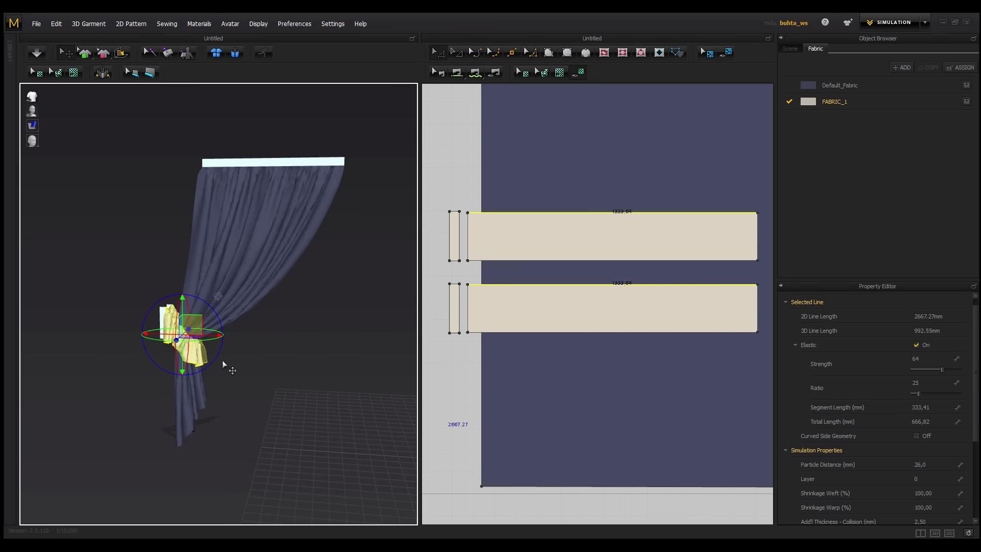
right_drag(317, 338, 223, 302)
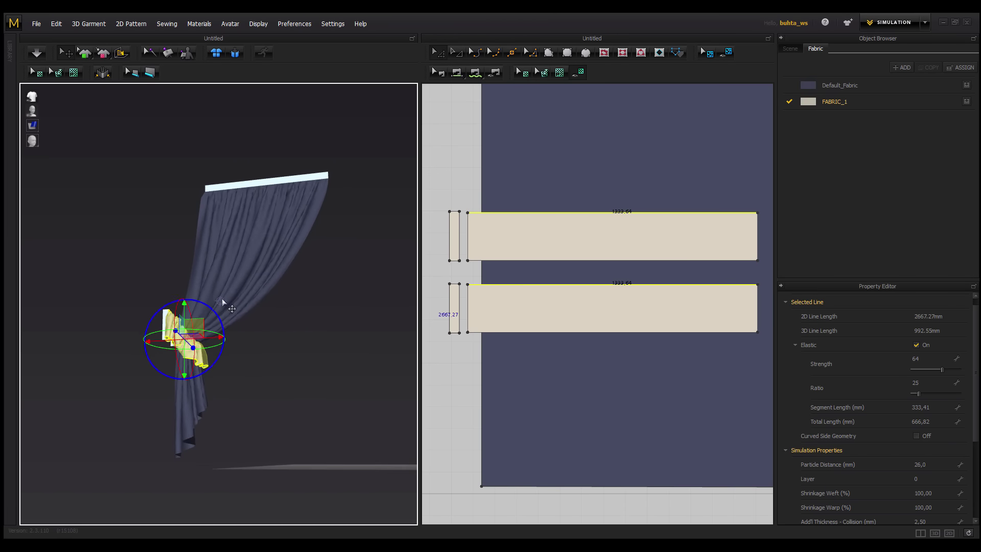
click(264, 347)
mouse_move(262, 365)
right_down()
mouse_move(185, 397)
mouse_move(238, 346)
right_up()
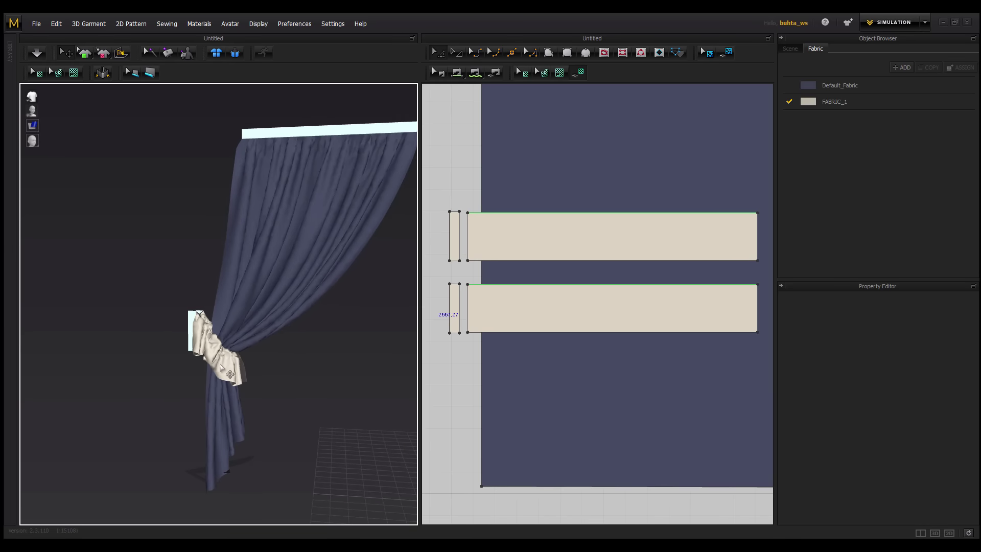
scroll(226, 395, up, 5)
mouse_move(227, 394)
right_down()
mouse_move(320, 385)
mouse_move(259, 385)
mouse_move(256, 396)
mouse_move(319, 342)
mouse_move(336, 397)
right_up()
scroll(319, 342, up, 3)
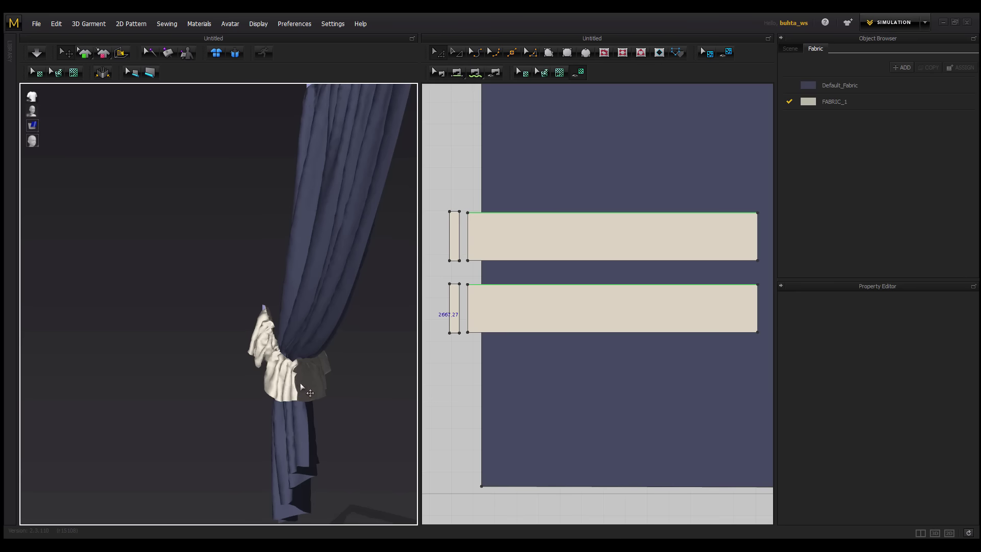
Flip the normals of the dark tieback piece so it shows beige
click(335, 397)
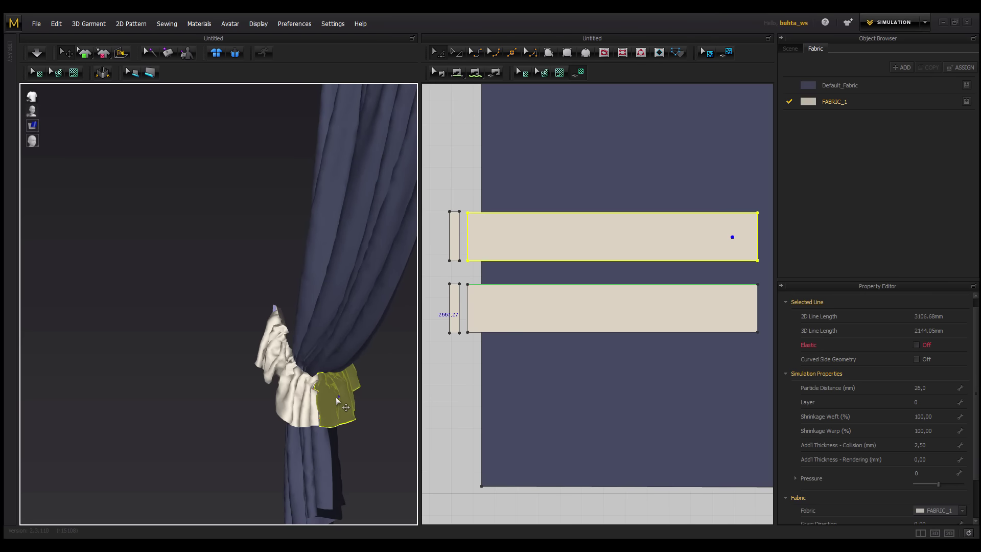
right_click(339, 391)
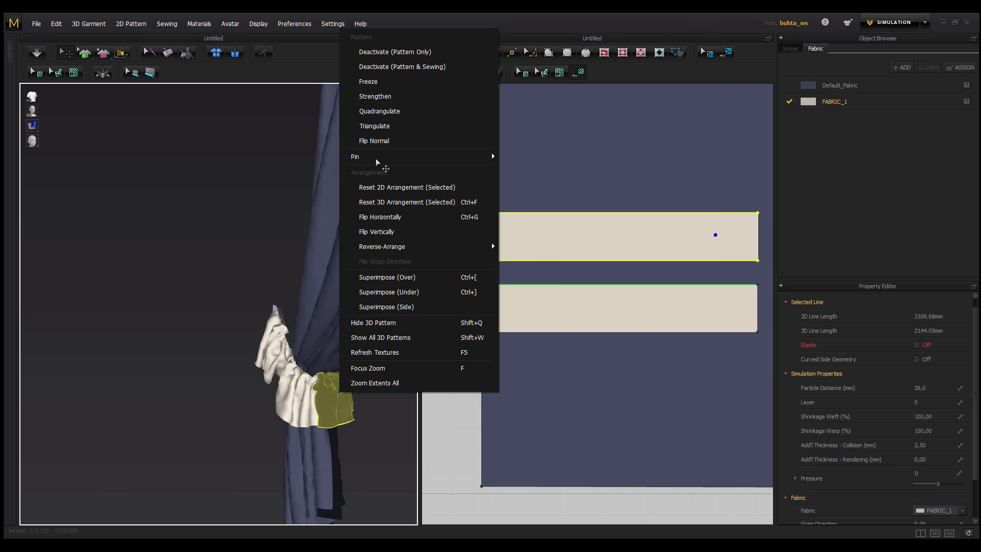
click(378, 141)
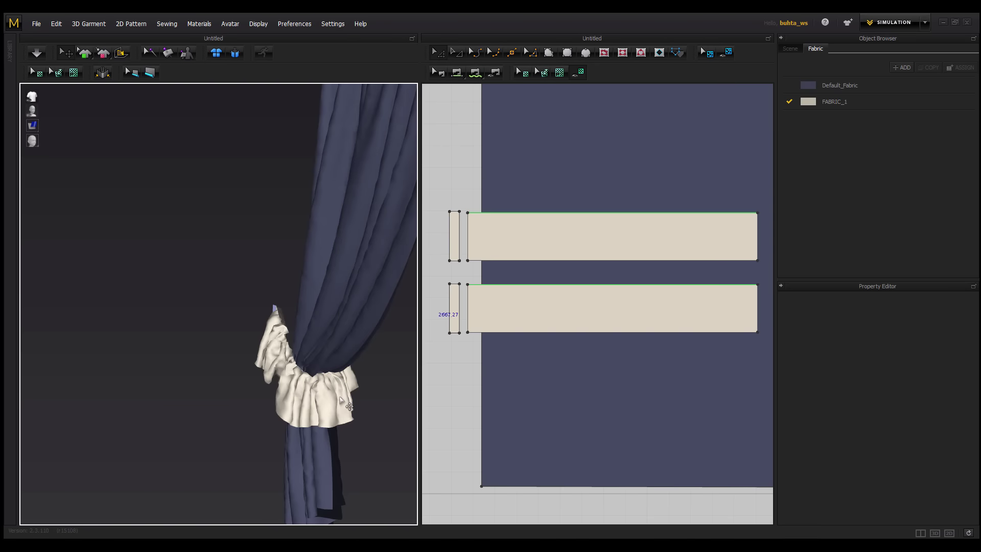
Orbit and zoom out to frame the whole curtain and tieback
mouse_move(279, 362)
right_down()
mouse_move(403, 366)
mouse_move(138, 416)
right_up()
scroll(138, 416, down, 3)
scroll(78, 349, up, 3)
right_drag(79, 352, 251, 350)
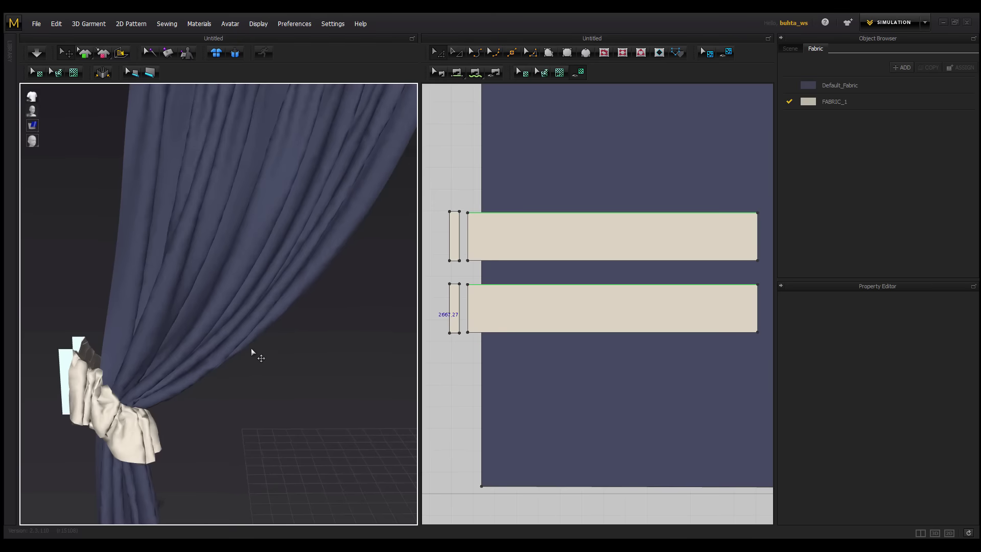
scroll(217, 322, down, 3)
mouse_move(217, 322)
right_down()
mouse_move(256, 319)
mouse_move(215, 339)
right_up()
scroll(214, 337, down, 2)
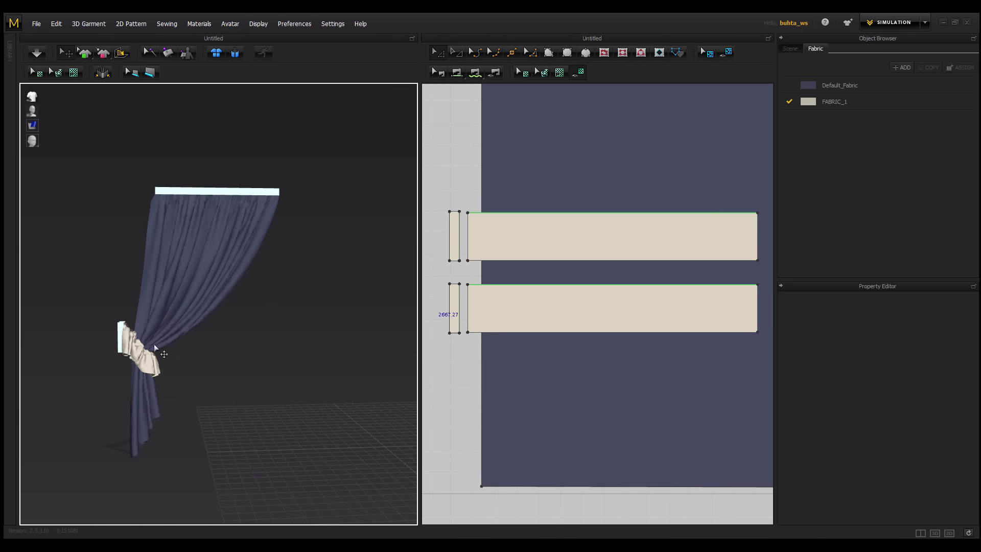
Set particle distance to 15 on the curtain and 10 on both tieback strips
click(212, 274)
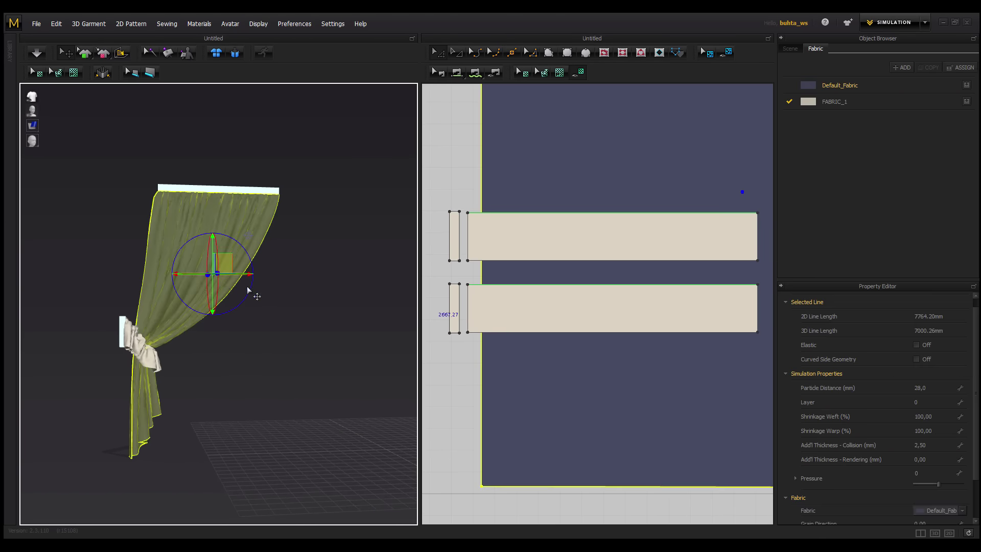
click(932, 388)
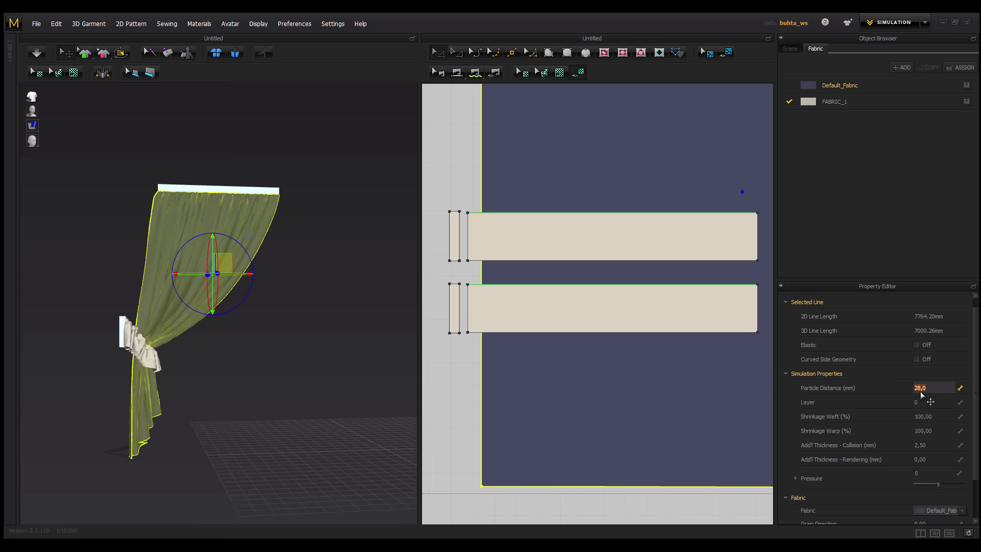
text(15)
key(Return)
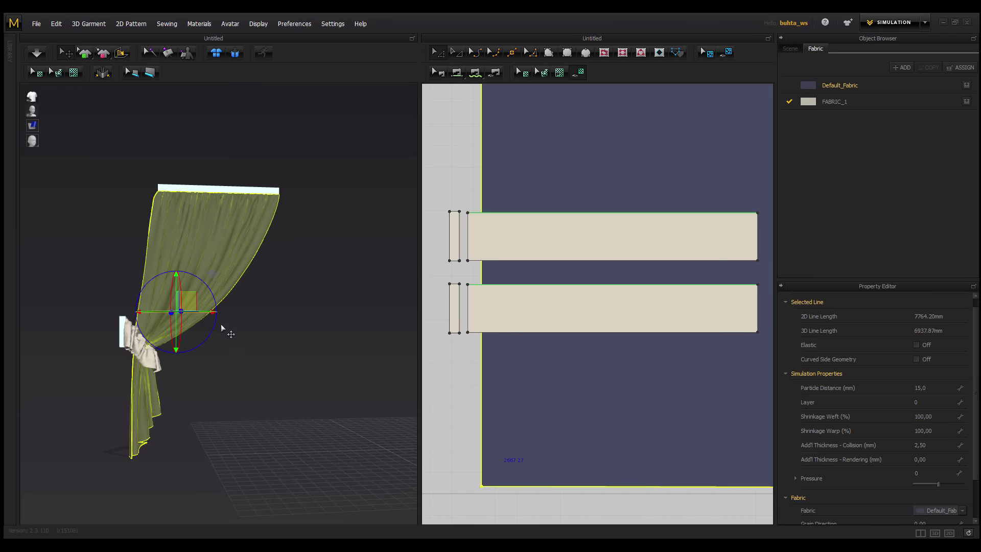
click(171, 371)
right_drag(162, 372, 225, 363)
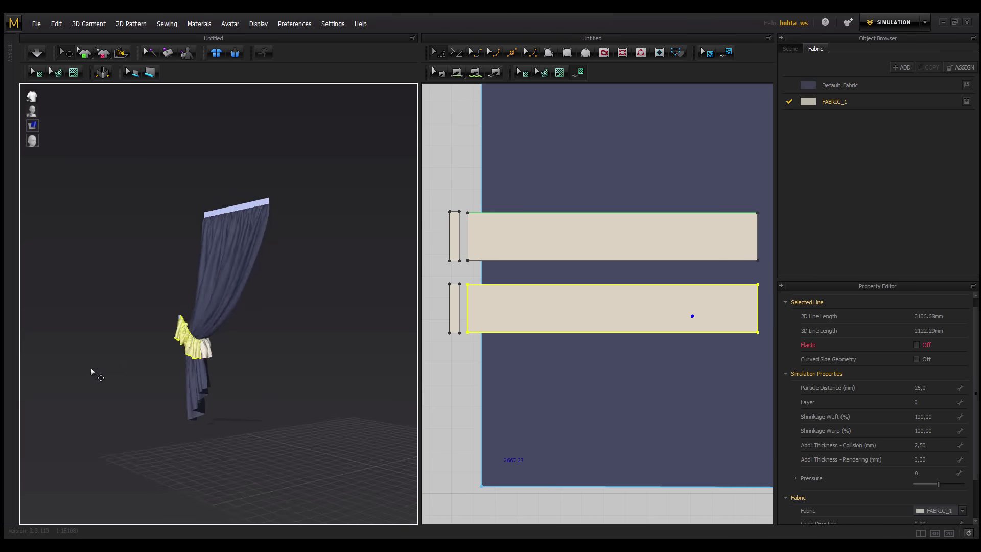
shift+click(246, 359)
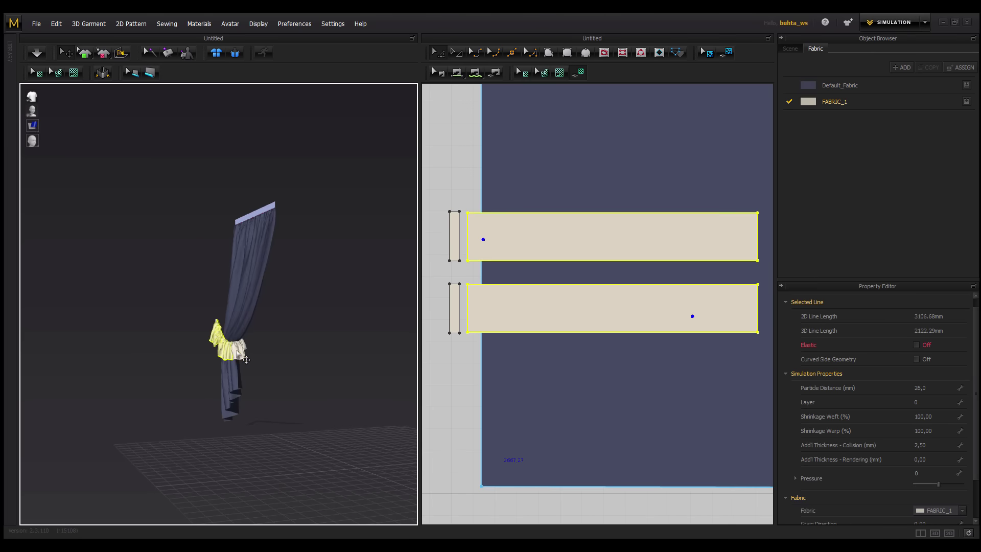
click(929, 391)
text(10)
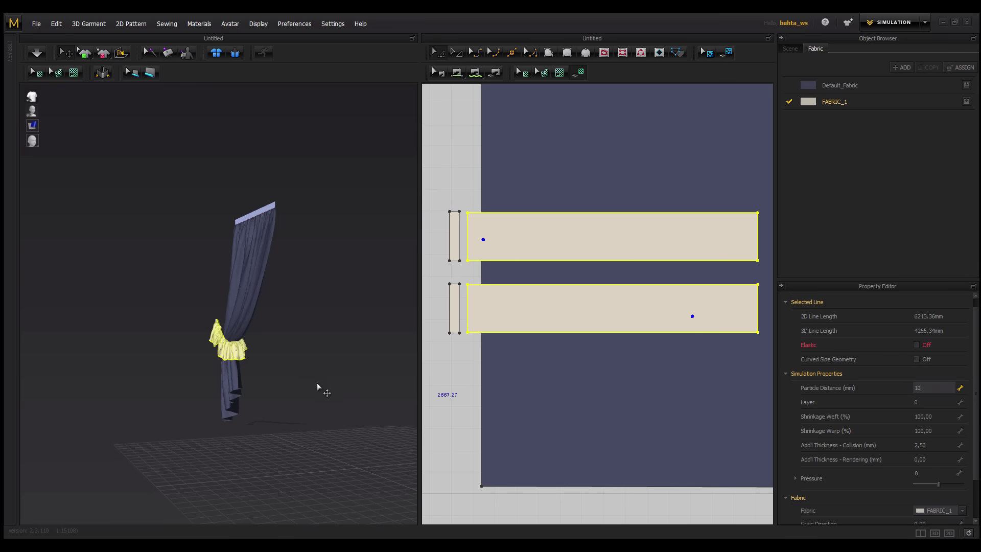
right_drag(234, 311, 106, 180)
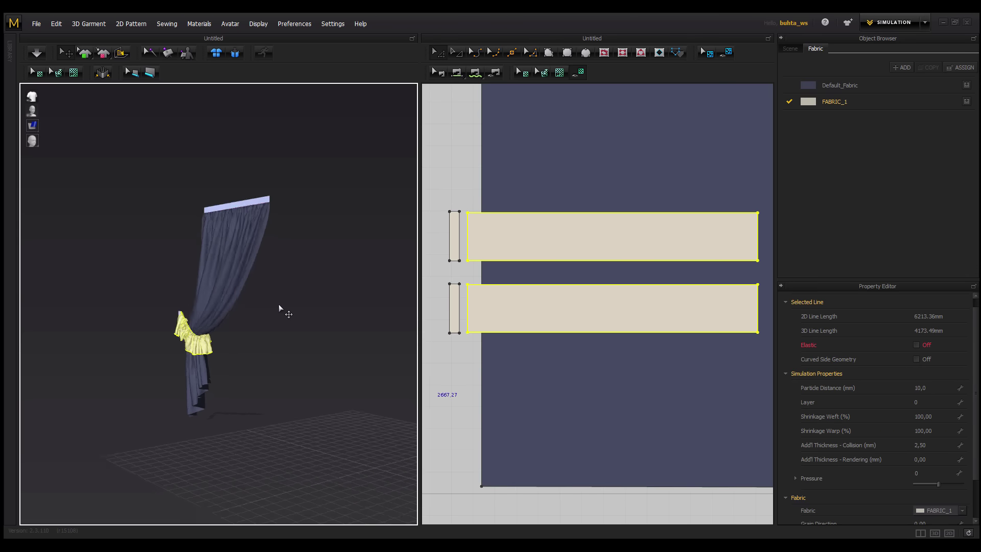
Re-run the simulation and orbit to inspect the finer drape
click(38, 58)
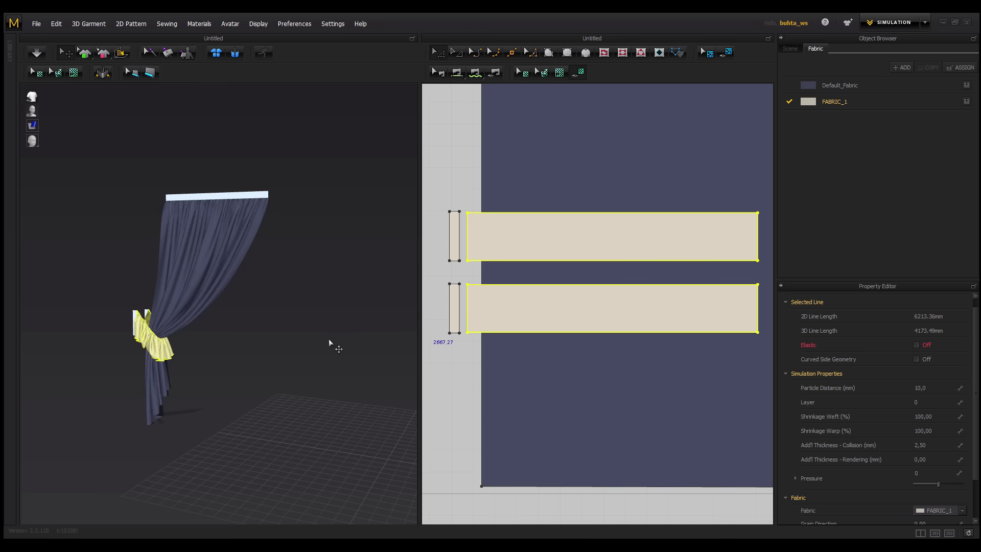
click(291, 341)
mouse_move(290, 342)
right_down()
mouse_move(253, 330)
mouse_move(224, 356)
mouse_move(216, 334)
right_up()
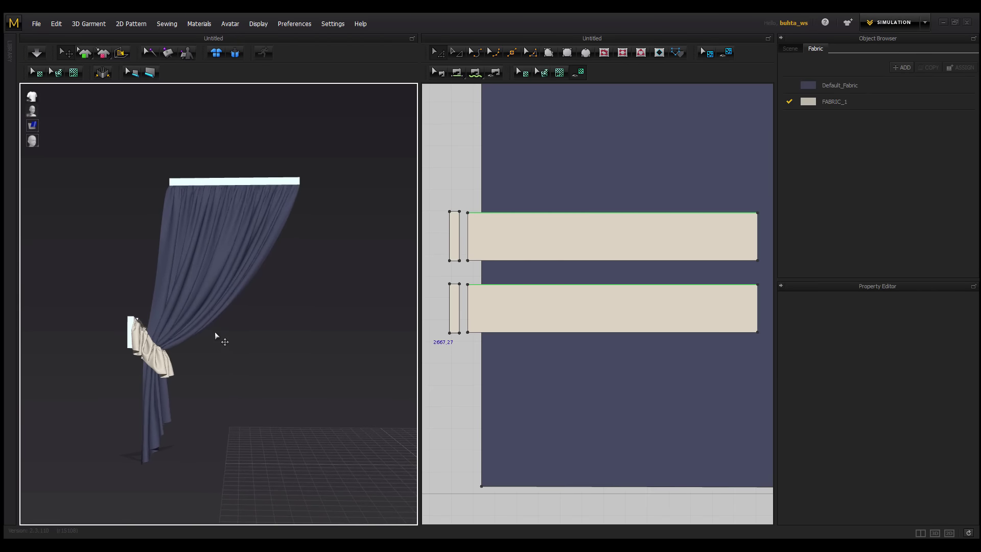
mouse_move(51, 122)
right_down()
mouse_move(237, 292)
mouse_move(216, 357)
mouse_move(186, 311)
mouse_move(235, 262)
right_up()
right_drag(232, 331, 211, 332)
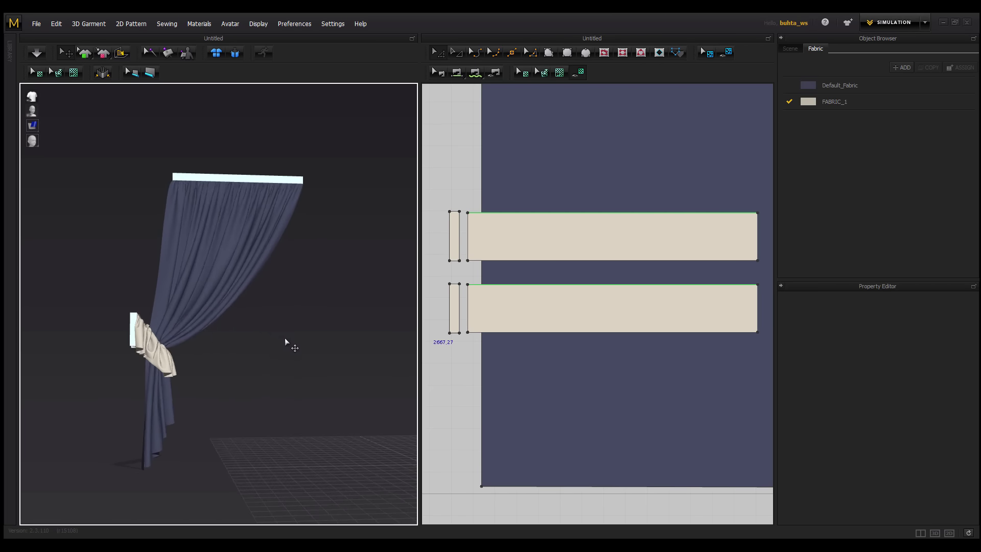
mouse_move(285, 338)
right_down()
mouse_move(274, 327)
mouse_move(255, 342)
mouse_move(264, 320)
mouse_move(280, 333)
mouse_move(263, 330)
right_up()
Select all curtain pattern pieces and paste a mirrored copy into free 2D space
scroll(297, 301, down, 4)
scroll(545, 286, down, 3)
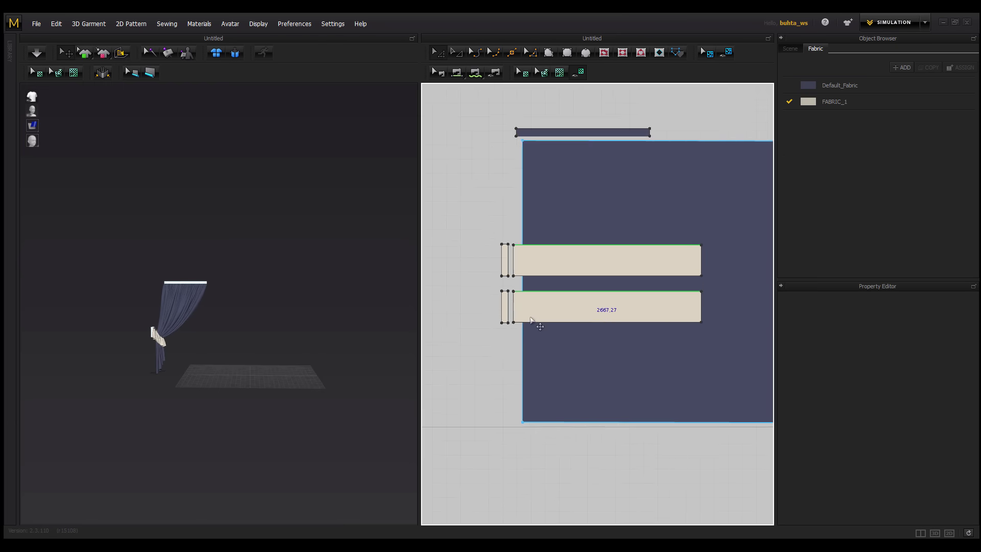
scroll(536, 307, down, 3)
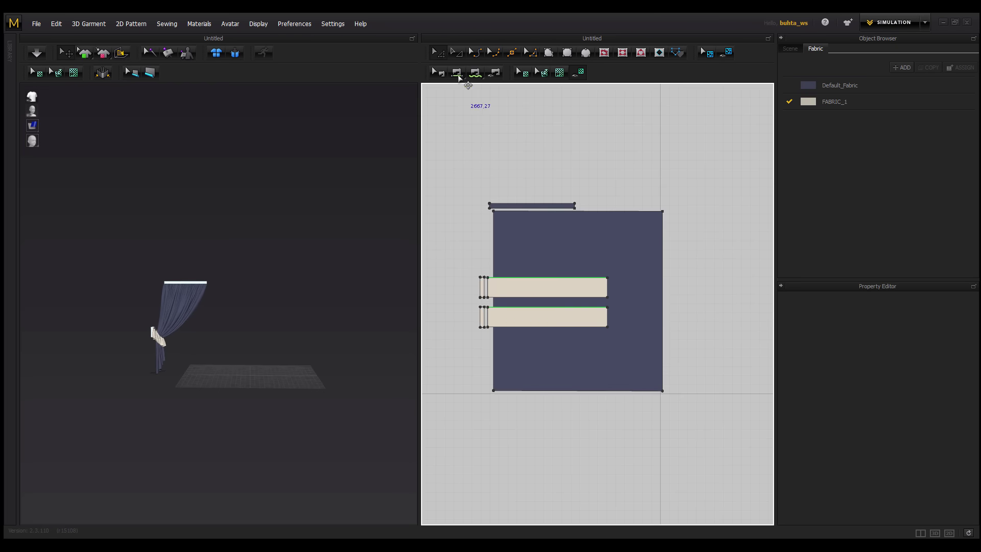
drag(428, 434, 428, 435)
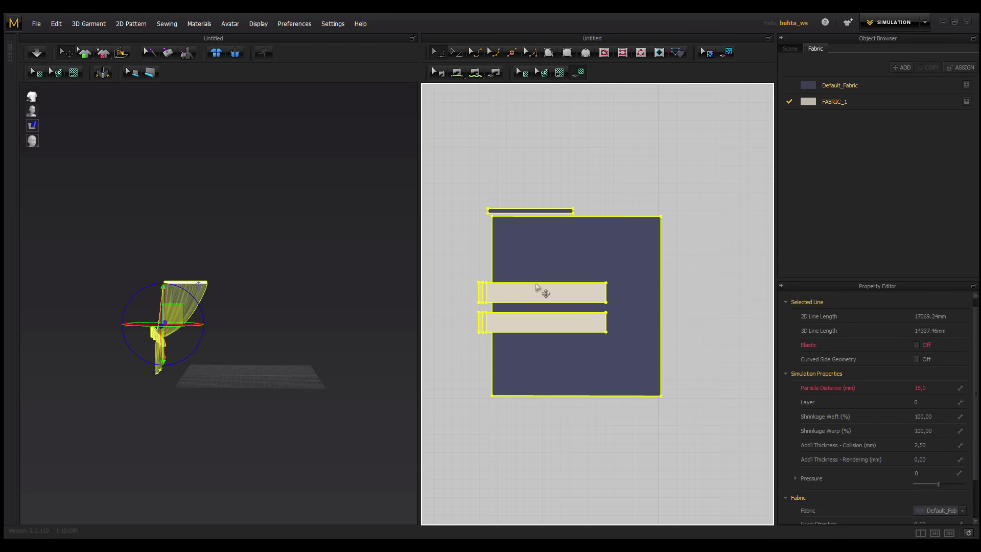
right_drag(581, 314, 534, 314)
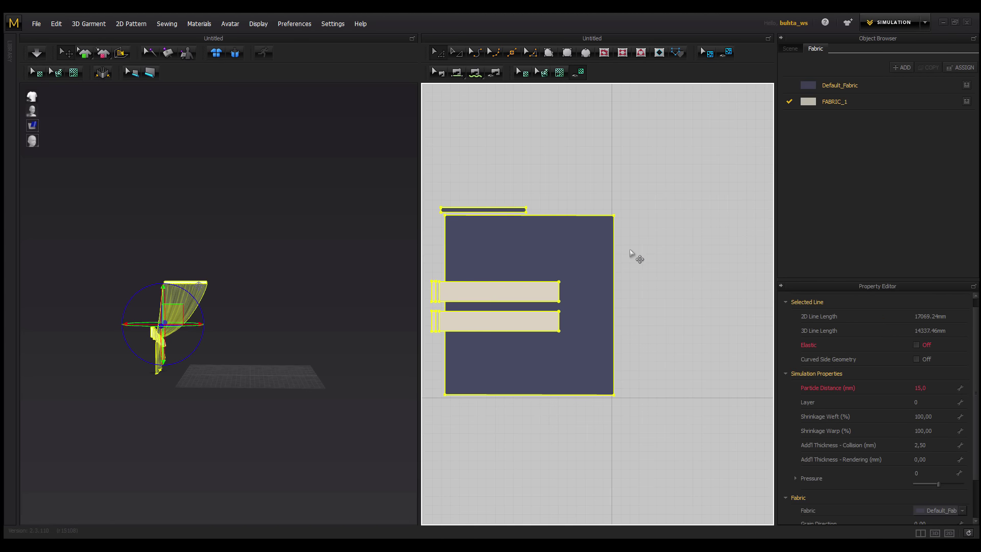
right_click(650, 238)
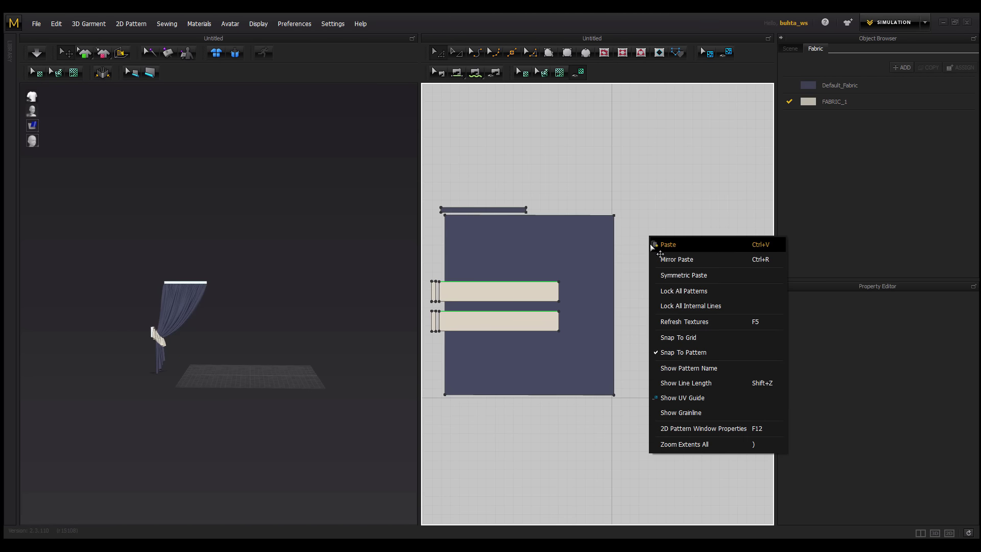
click(673, 259)
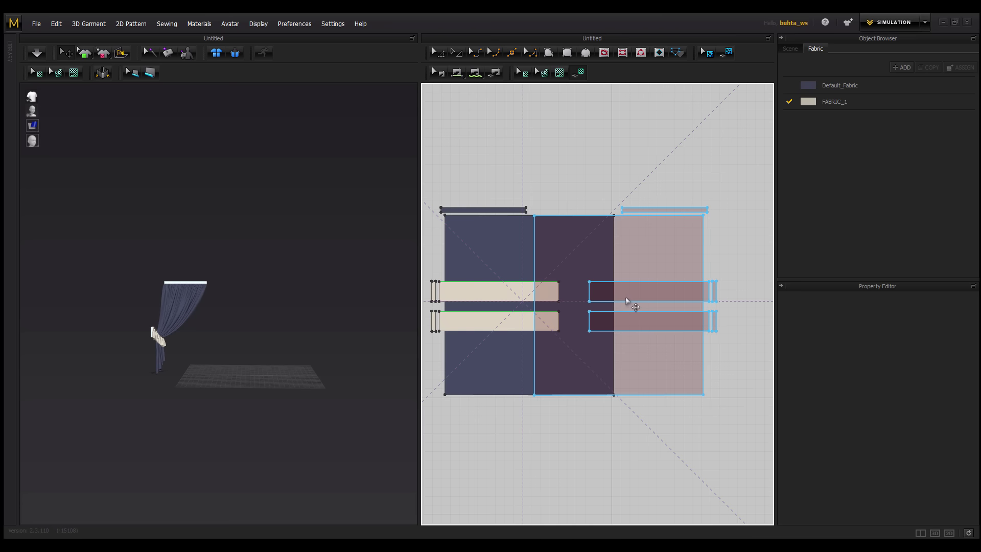
click(629, 299)
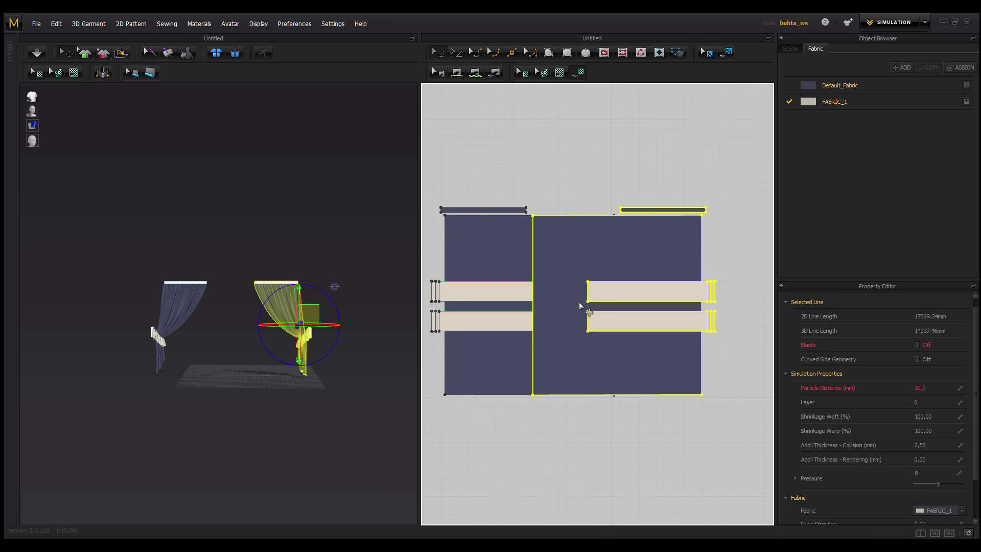
Move the copied pattern pieces to the right of the original in the 2D window
middle_drag(284, 325, 329, 322)
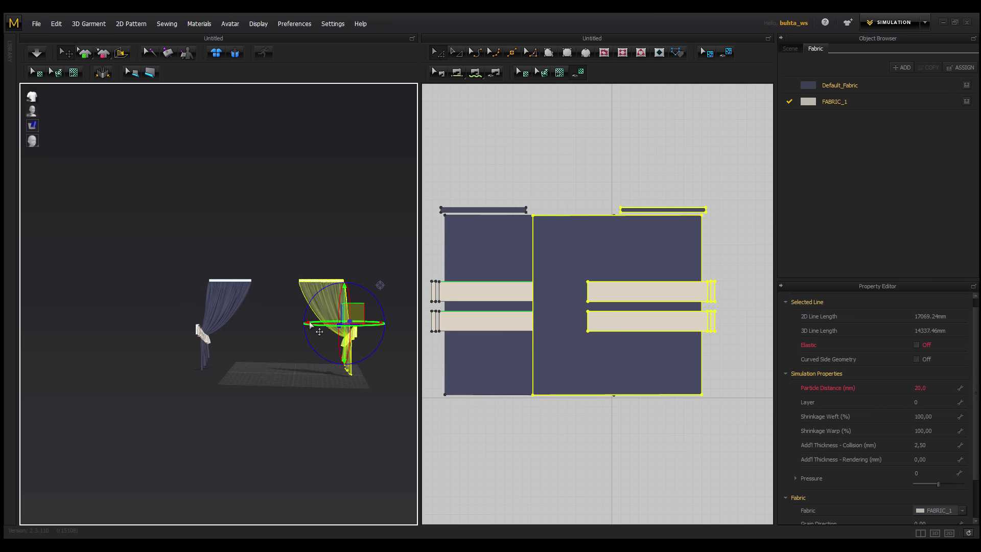
drag(630, 261, 738, 266)
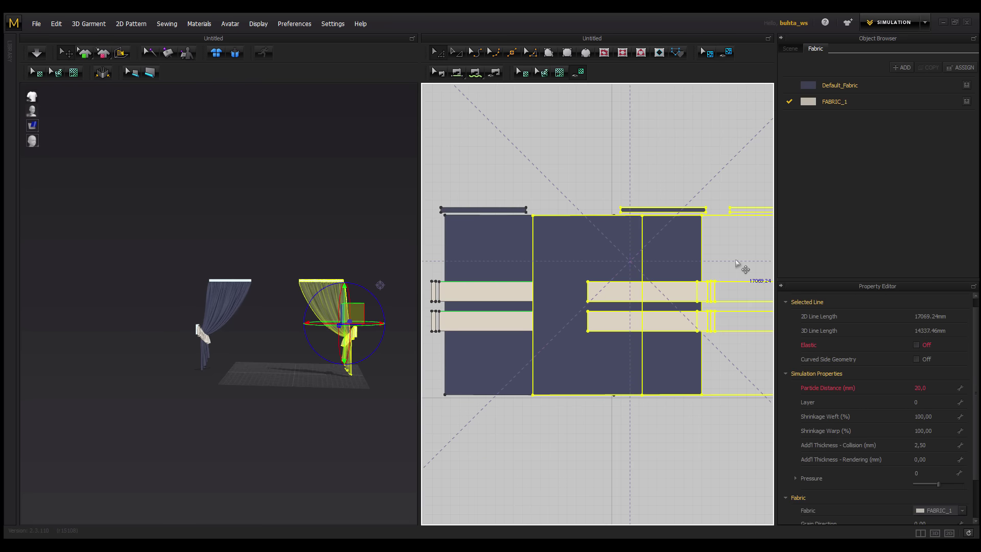
middle_drag(549, 275, 577, 272)
drag(442, 178, 561, 309)
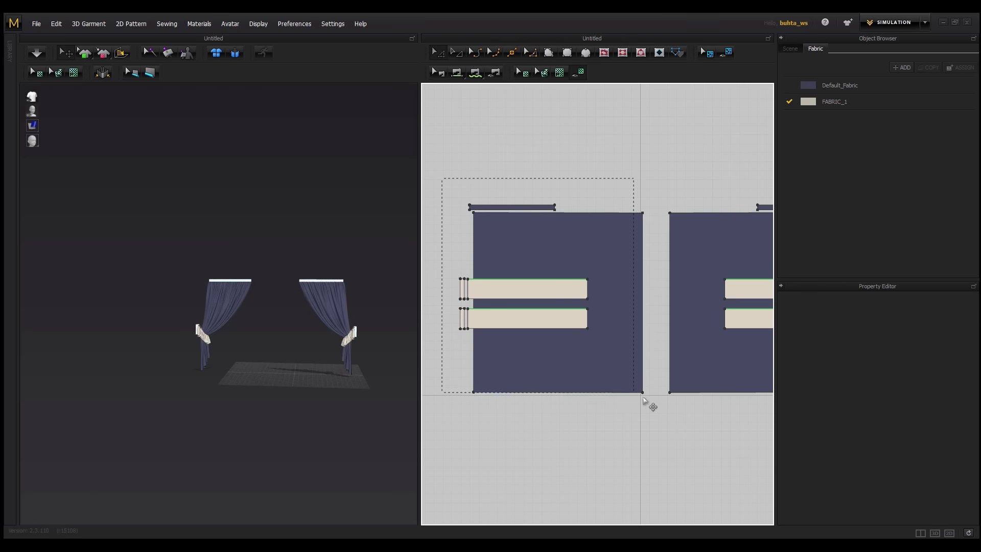
Slide the left curtain and its tiebacks in 3D next to its partner
drag(643, 401, 646, 403)
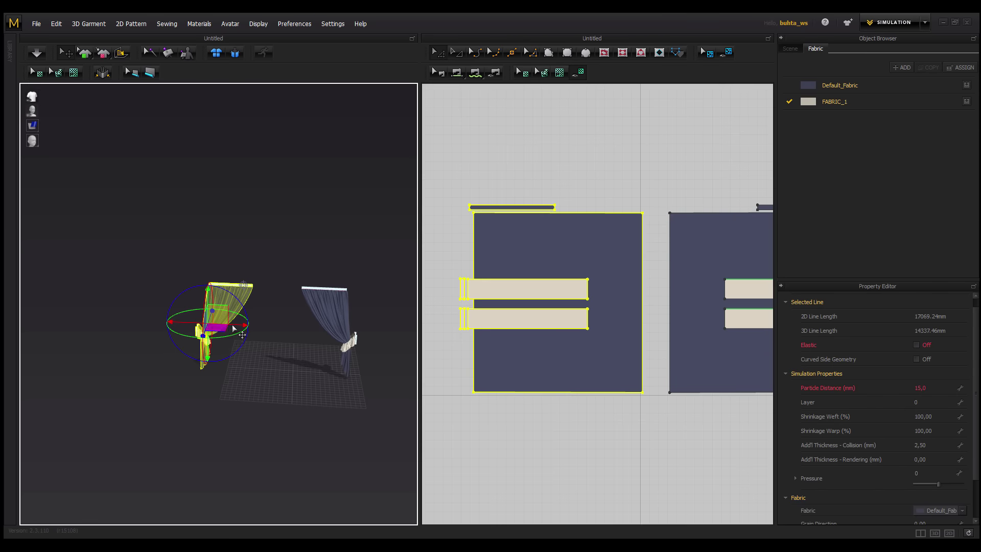
drag(204, 326, 283, 335)
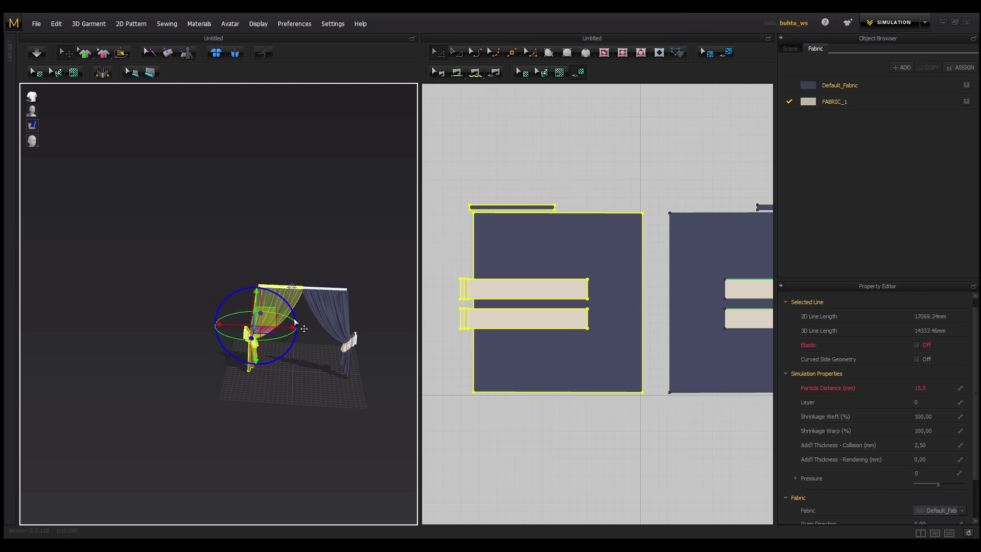
mouse_move(295, 322)
right_down()
mouse_move(295, 332)
mouse_move(240, 356)
mouse_move(272, 341)
mouse_move(248, 336)
right_up()
scroll(295, 332, up, 5)
scroll(295, 333, down, 3)
click(295, 338)
scroll(229, 336, up, 2)
right_drag(266, 228, 269, 232)
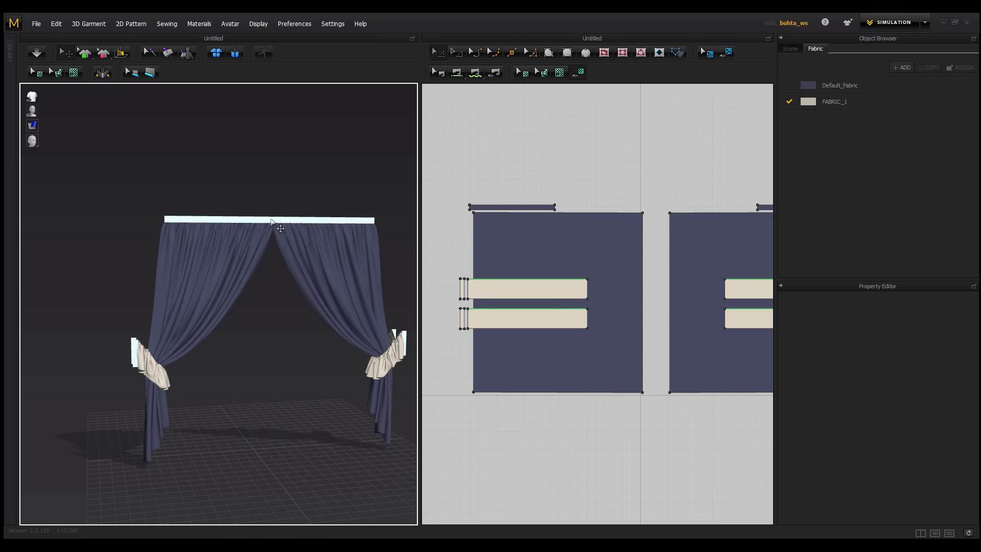
Hide both halves of the header rod with Hide 3D Pattern
click(271, 219)
right_click(269, 220)
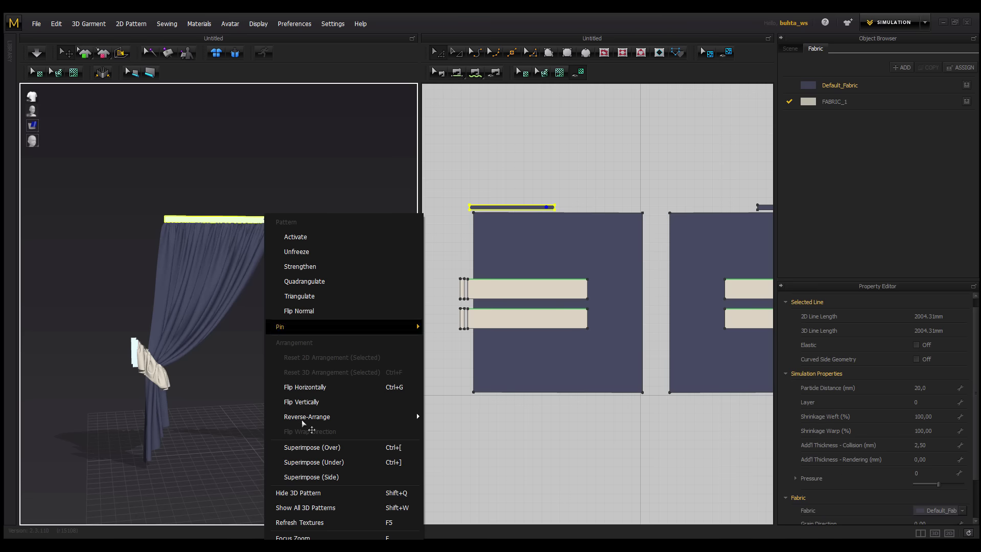
click(303, 493)
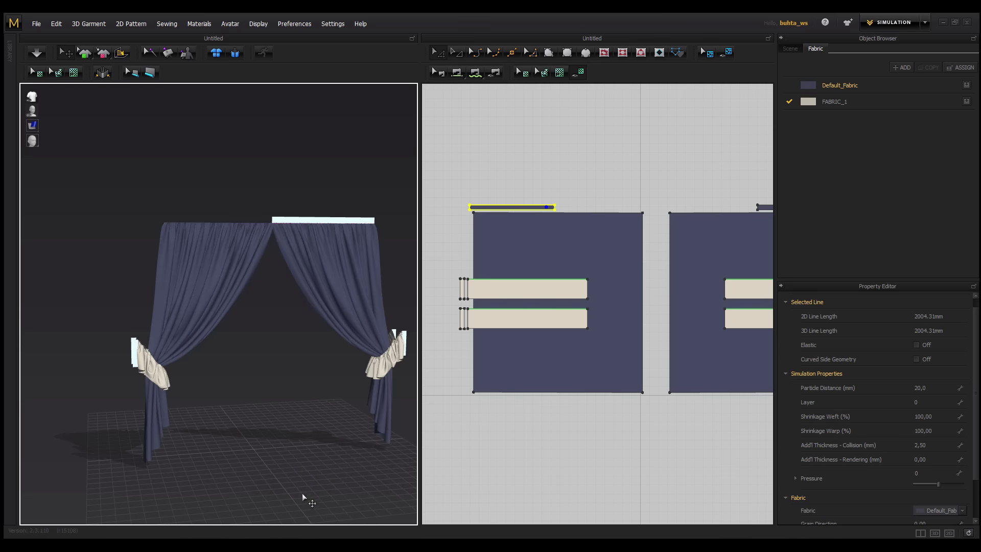
click(321, 223)
right_click(319, 220)
click(360, 494)
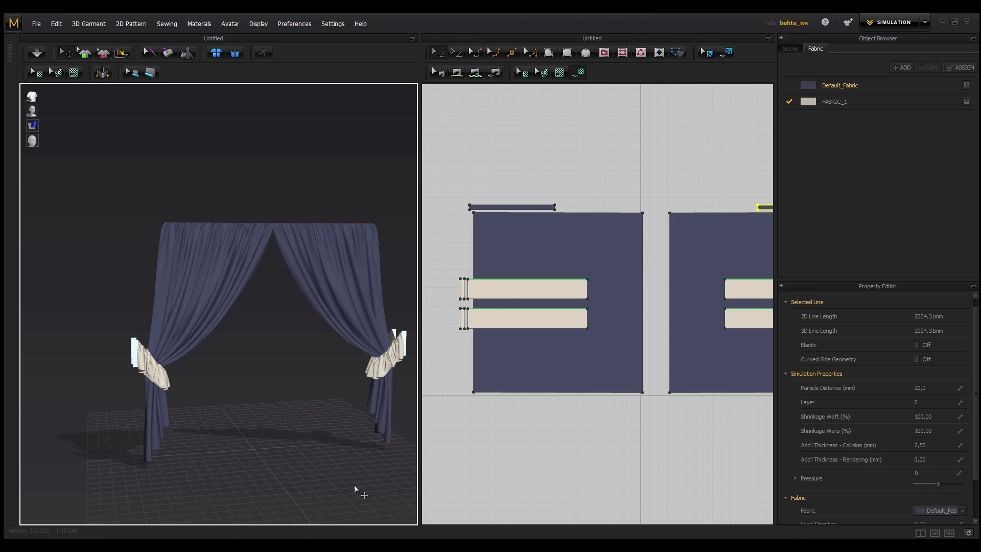
Adjust the left tieback strips so both tiebacks gather their curtains symmetrically
click(139, 356)
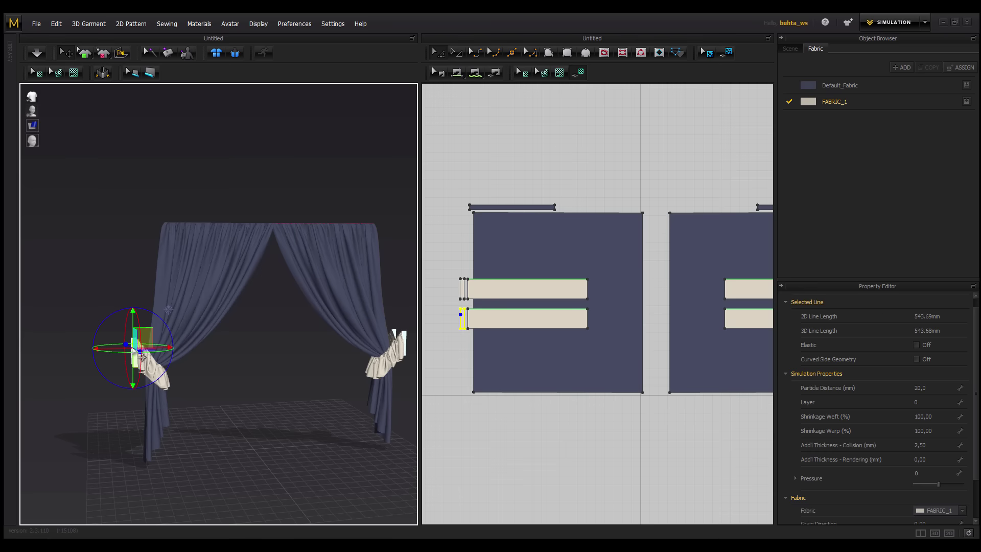
right_click(134, 356)
click(165, 292)
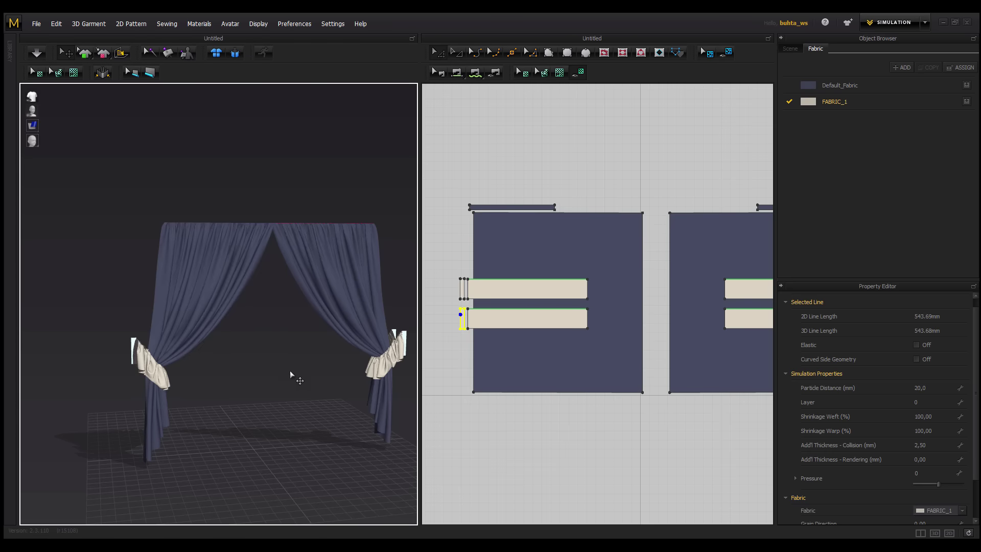
click(145, 348)
right_click(133, 353)
click(179, 306)
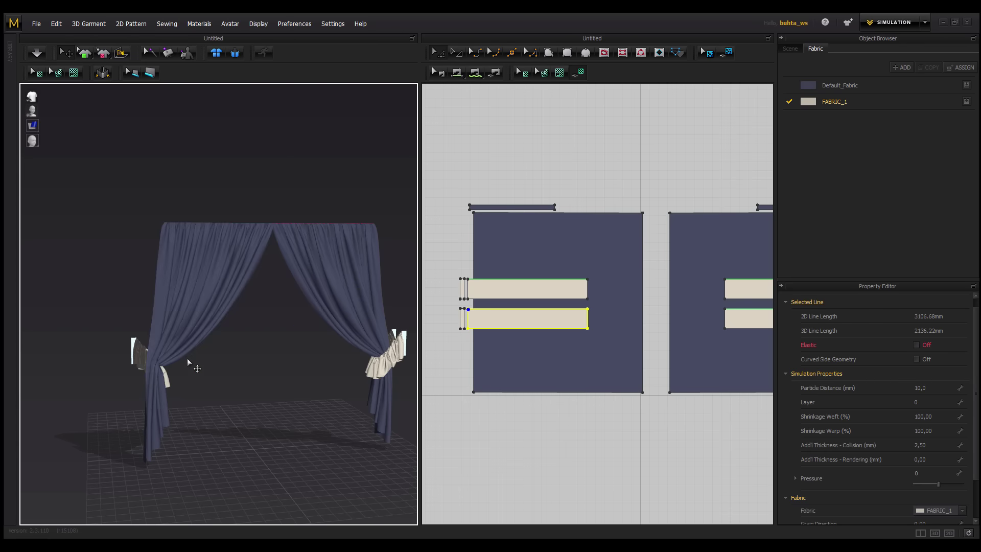
click(134, 341)
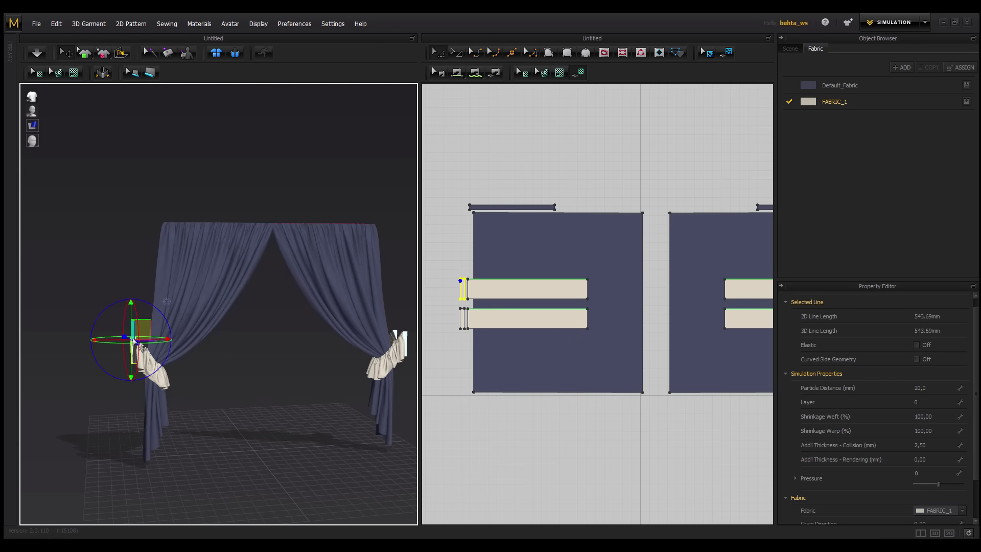
right_click(135, 341)
click(177, 297)
middle_drag(228, 366, 219, 353)
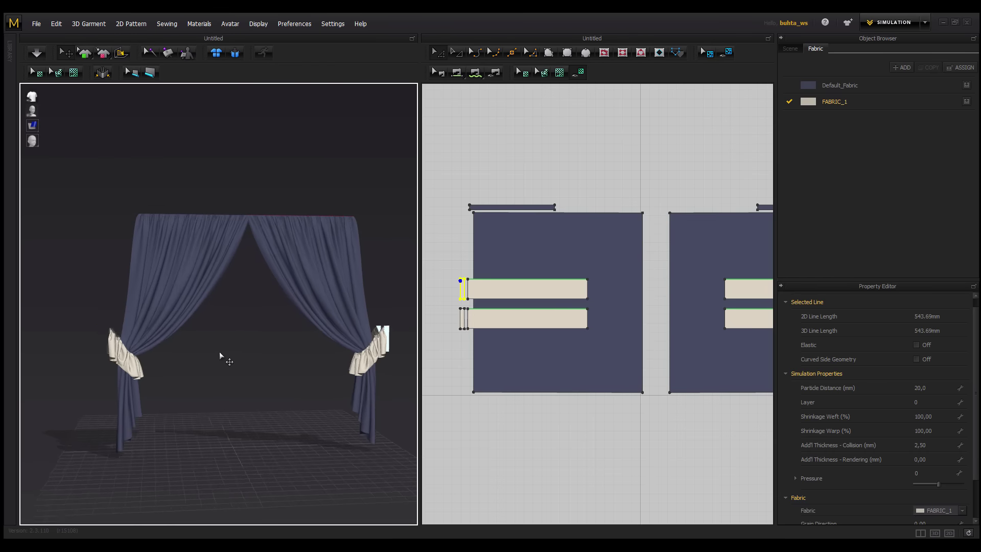
mouse_move(219, 355)
right_down()
mouse_move(235, 361)
mouse_move(233, 331)
mouse_move(250, 339)
right_up()
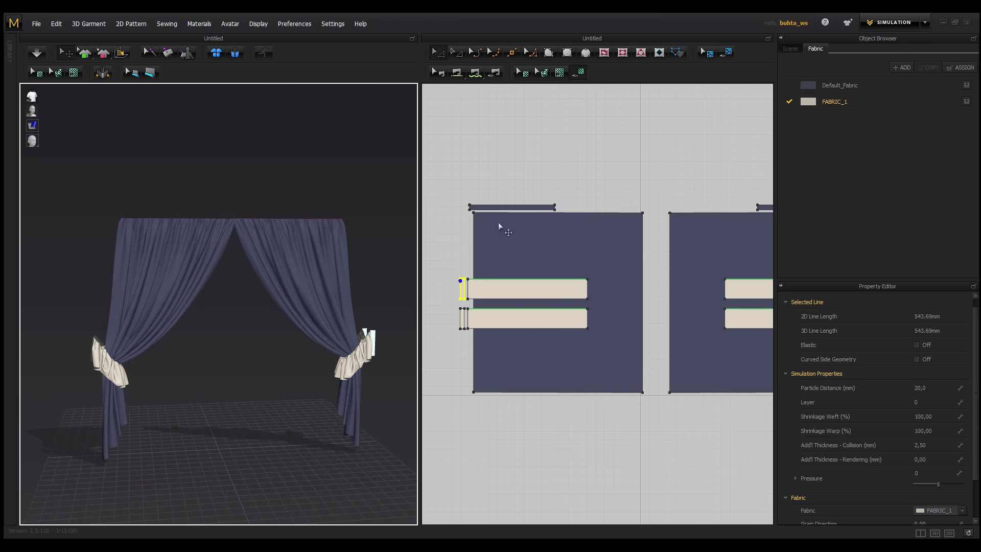
Add a new fabric and rename FABRIC_2 to 'cortinas de viejita'
click(846, 89)
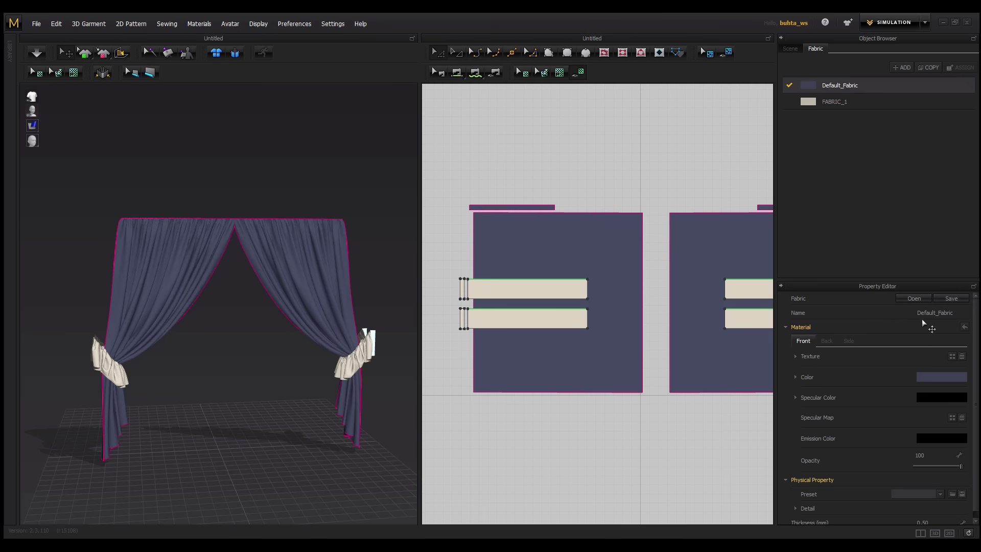
click(900, 68)
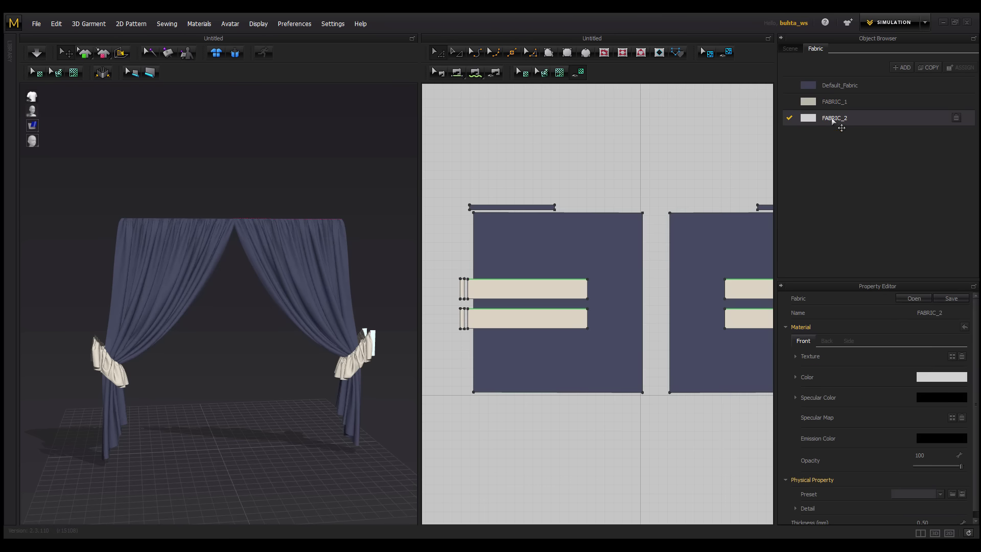
double_click(941, 313)
text(cortinas de viejit)
key(Return)
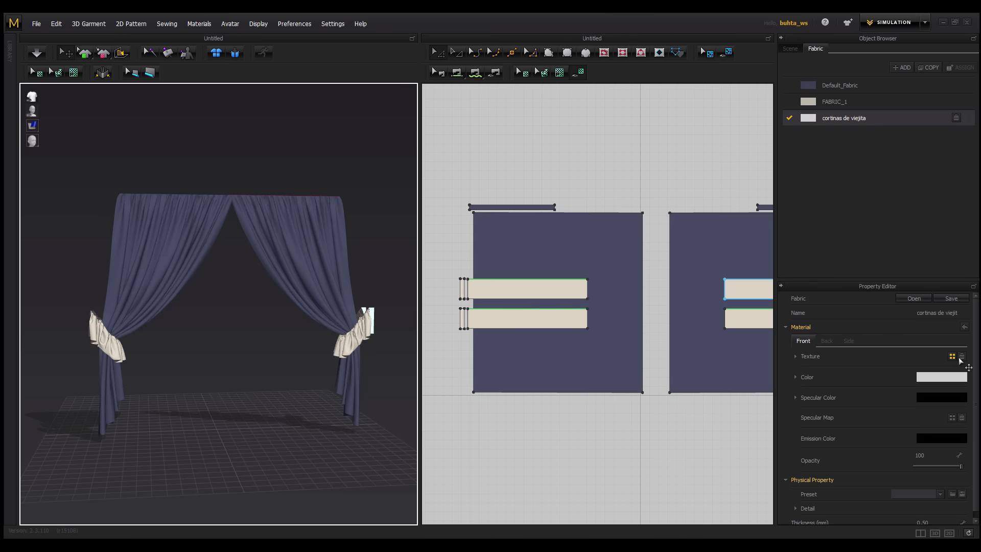
Choose Floral-Seamless-Pattern from Cortinas en MD > TEXTURES as its texture
click(952, 358)
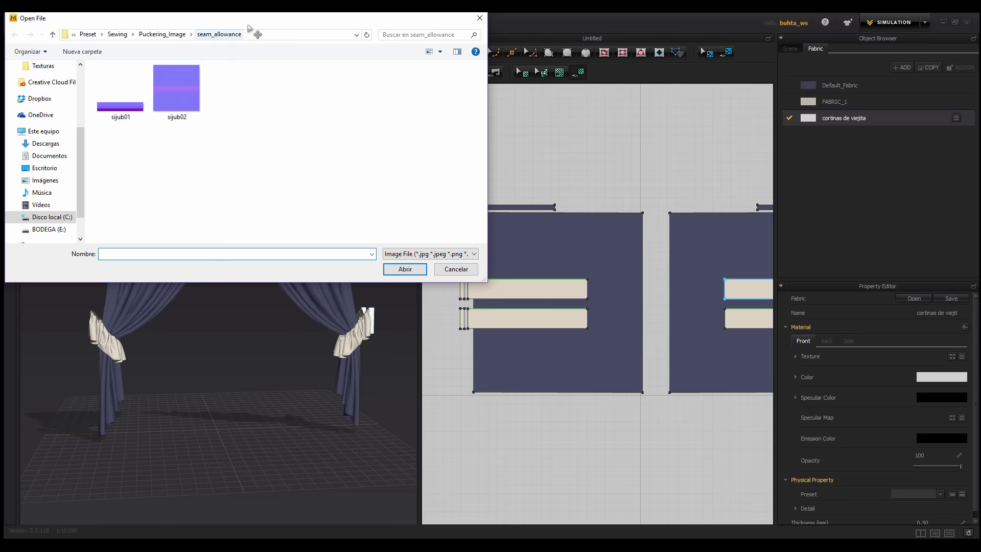
drag(153, 87, 454, 69)
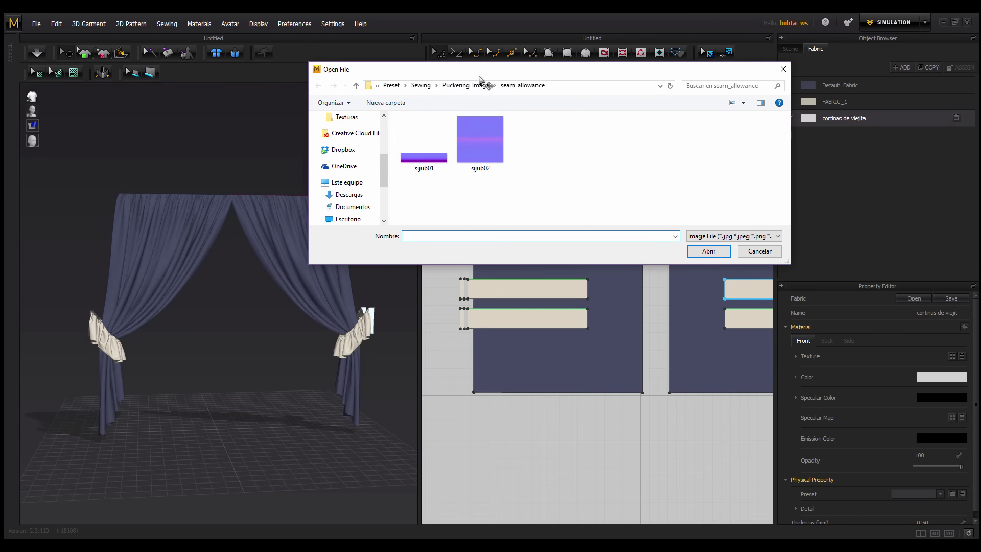
click(345, 219)
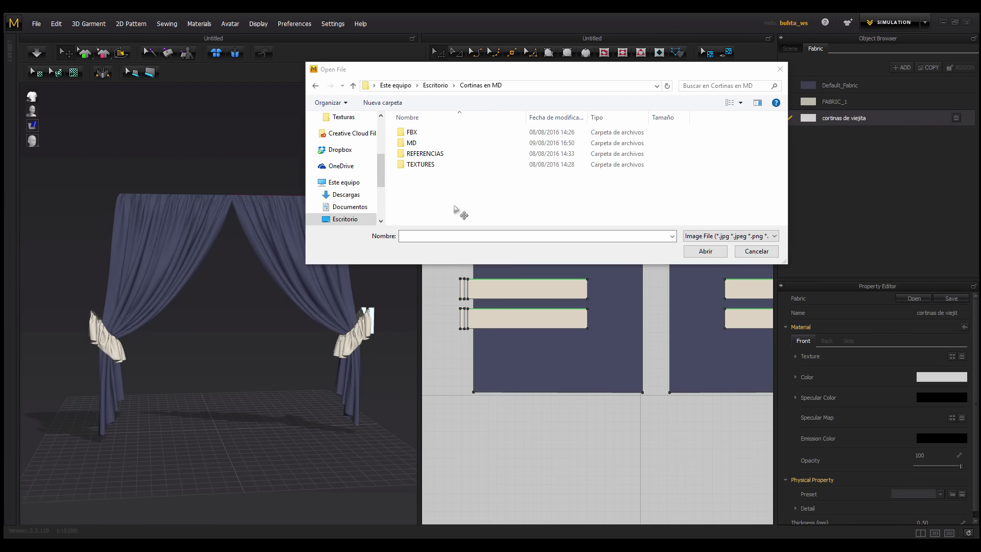
double_click(421, 165)
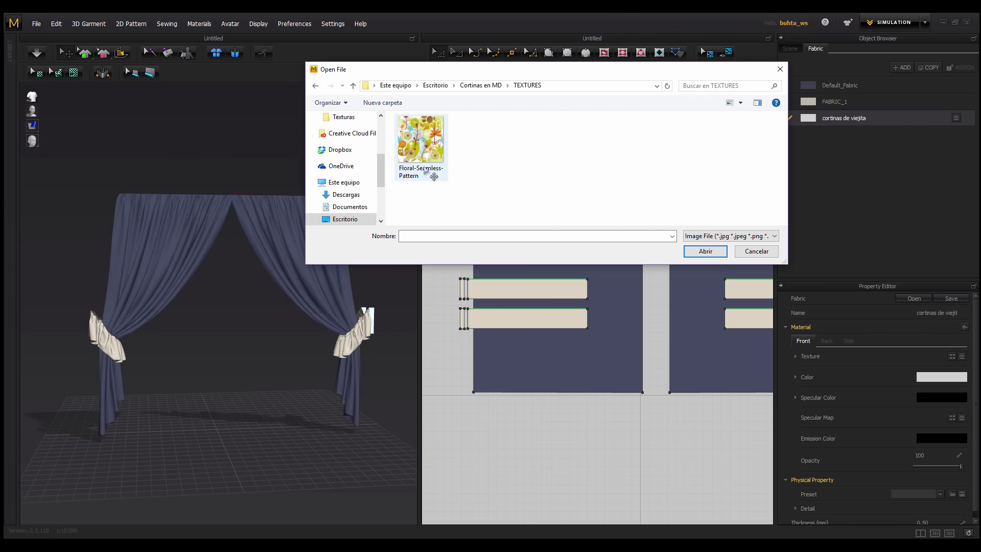
click(440, 160)
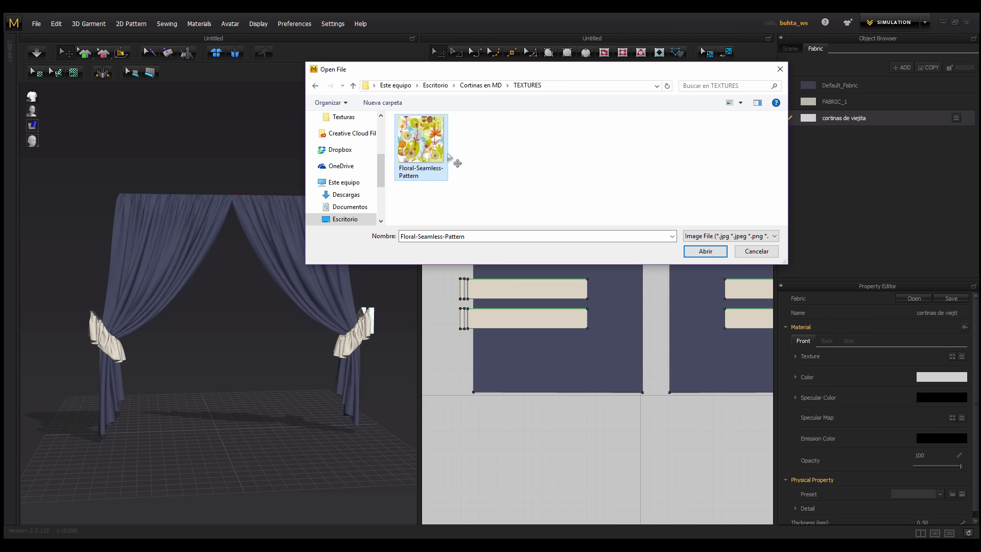
Load the Floral-Seamless-Pattern image as the cortinas de viejita fabric texture
drag(405, 153, 442, 135)
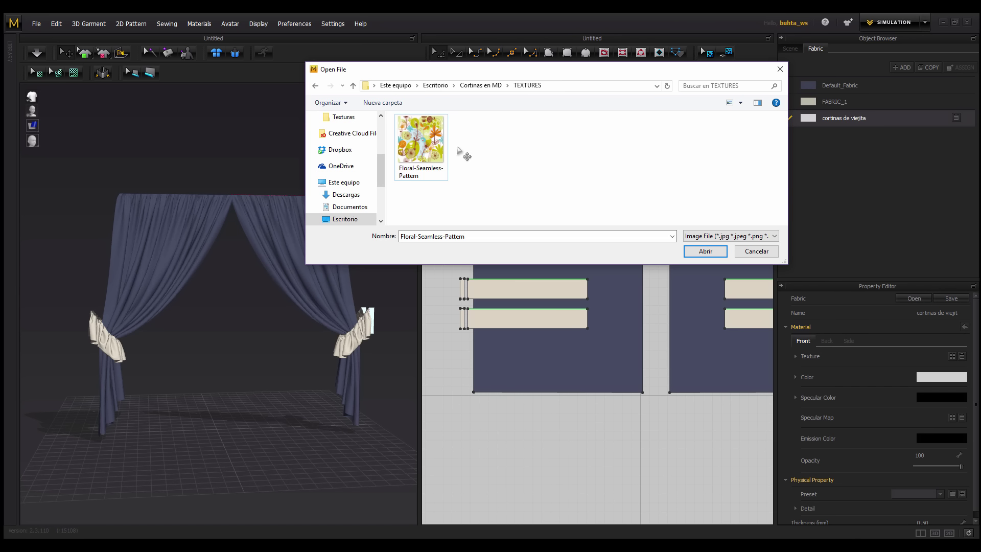
mouse_move(443, 136)
mouse_down()
mouse_move(428, 180)
mouse_move(435, 120)
mouse_move(437, 193)
mouse_move(440, 168)
mouse_move(418, 176)
mouse_move(427, 178)
mouse_move(411, 150)
mouse_up()
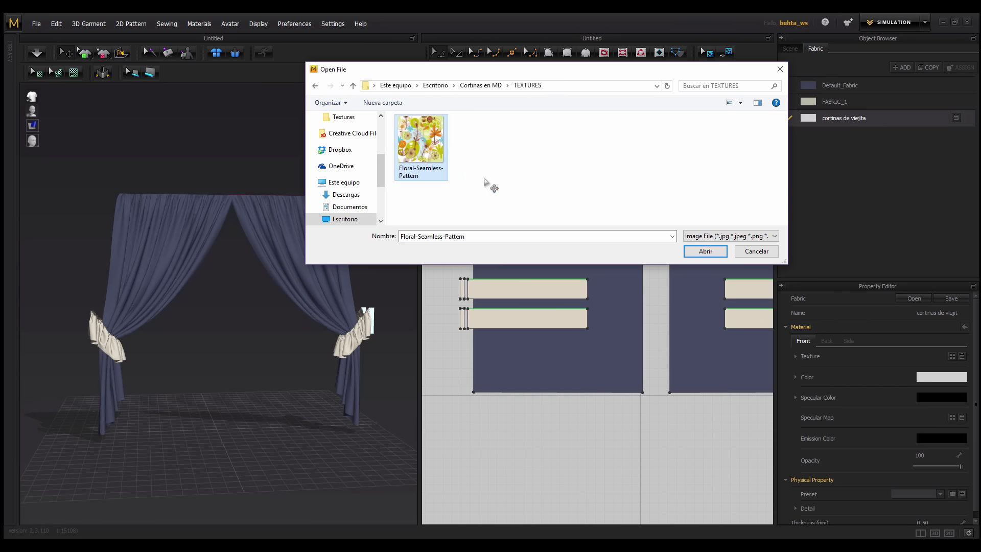
drag(539, 226, 616, 254)
click(705, 251)
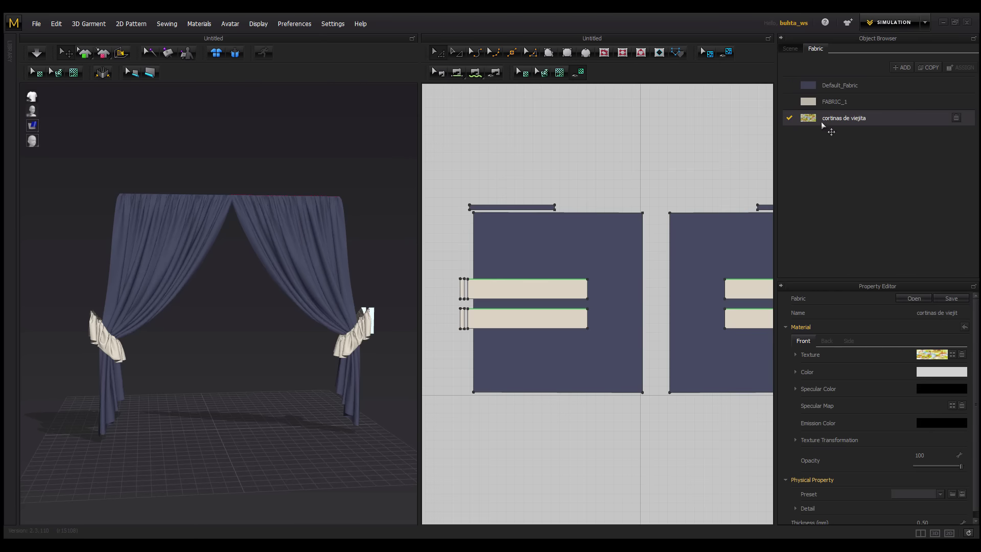
Select the left curtain piece and frame both curtains in the 3D and pattern views
click(567, 250)
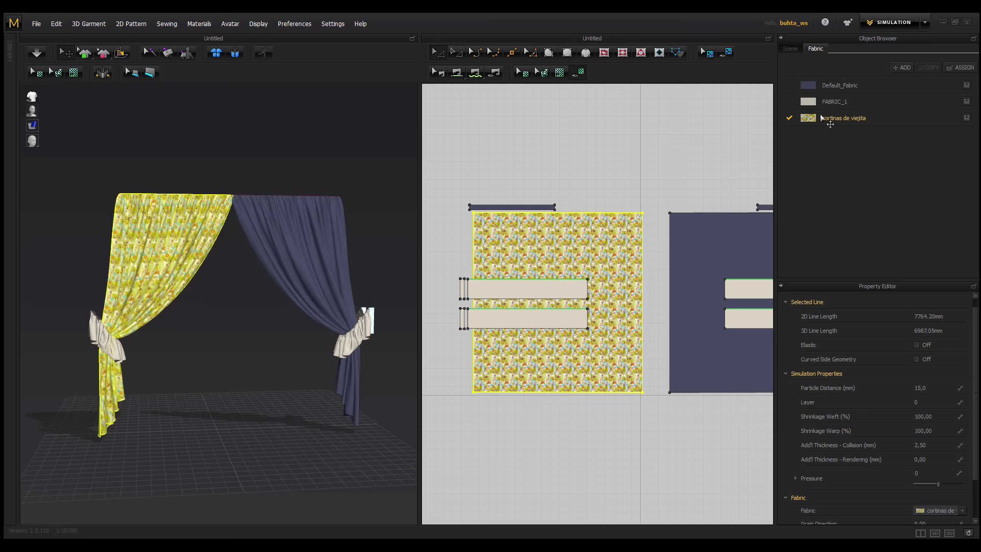
click(363, 282)
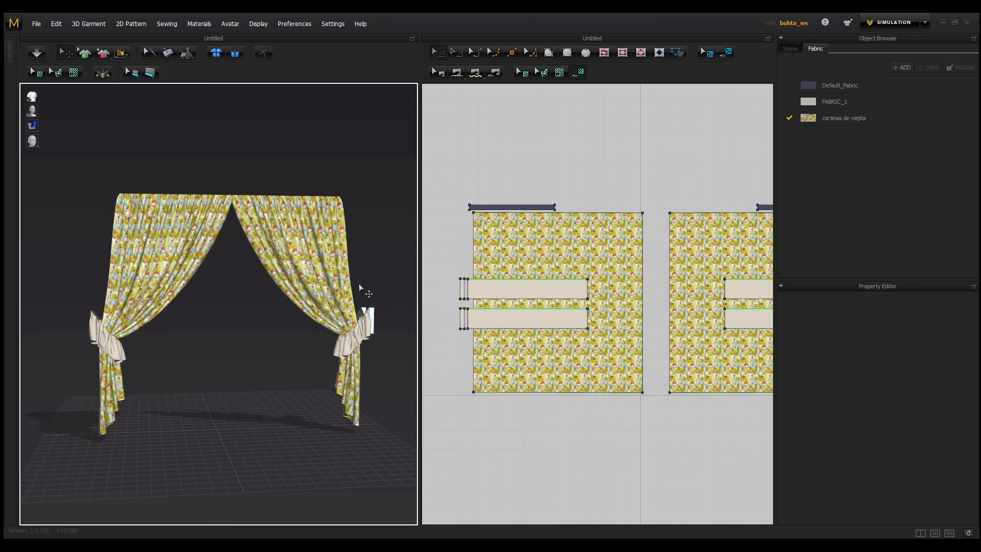
mouse_move(362, 282)
right_down()
mouse_move(378, 300)
mouse_move(355, 298)
mouse_move(372, 281)
mouse_move(323, 272)
mouse_move(543, 266)
right_up()
scroll(372, 280, up, 3)
right_drag(716, 227, 629, 225)
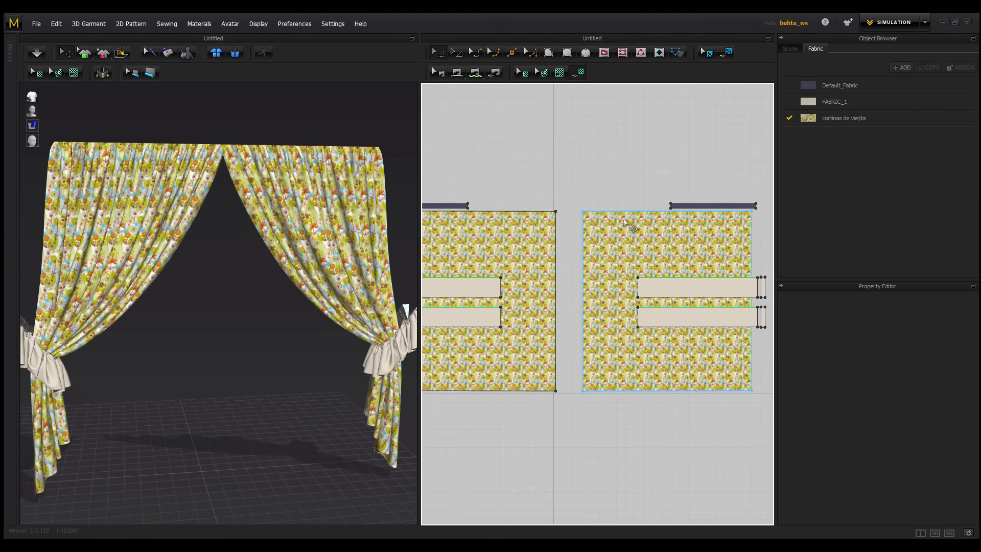
Show grain lines and rotate the right curtain piece's grain to a diagonal
click(524, 73)
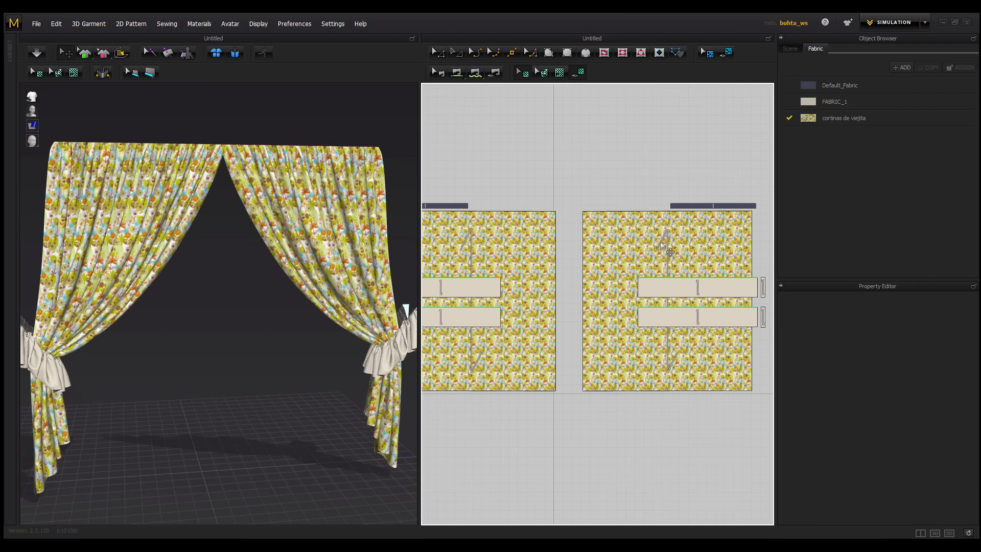
click(659, 249)
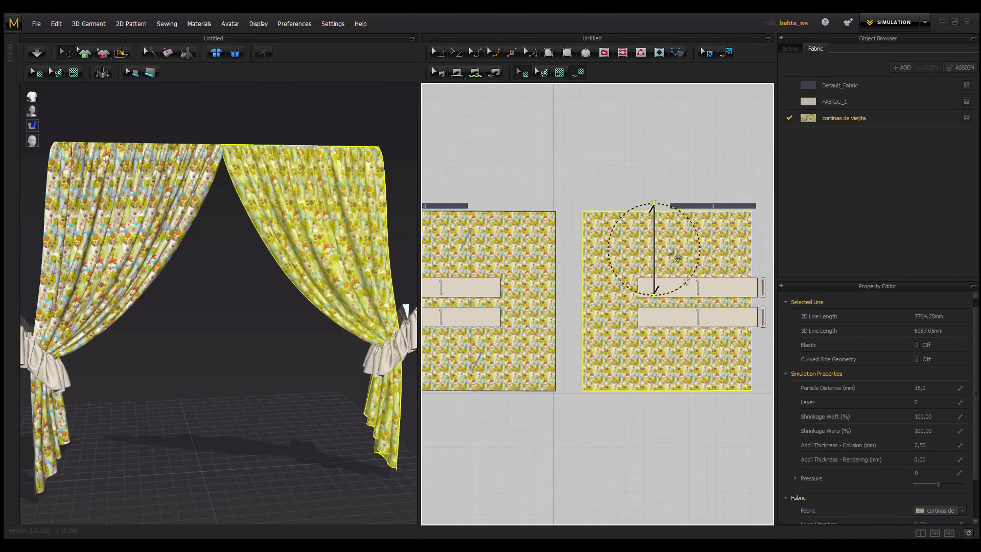
drag(654, 253, 635, 272)
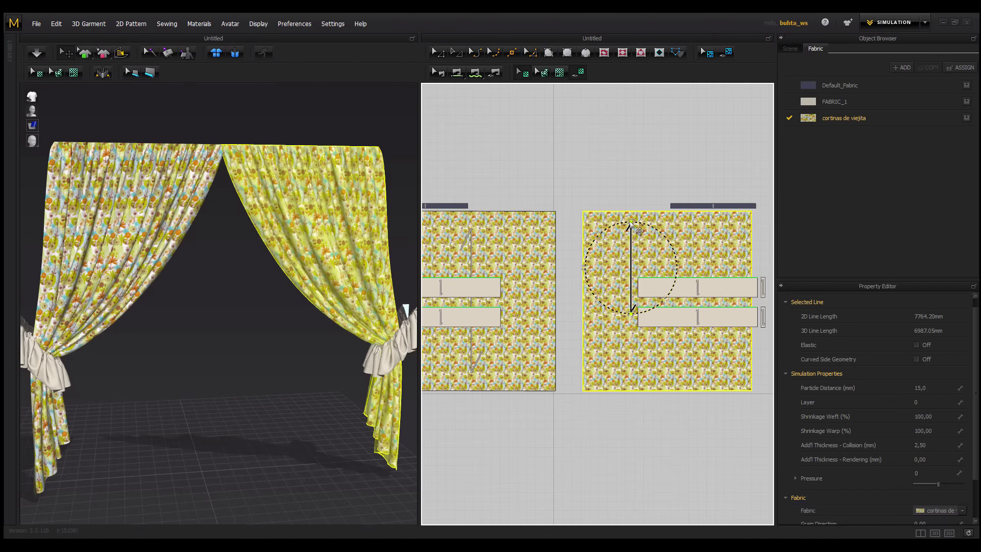
mouse_move(640, 231)
mouse_down()
mouse_move(665, 240)
mouse_move(655, 231)
mouse_up()
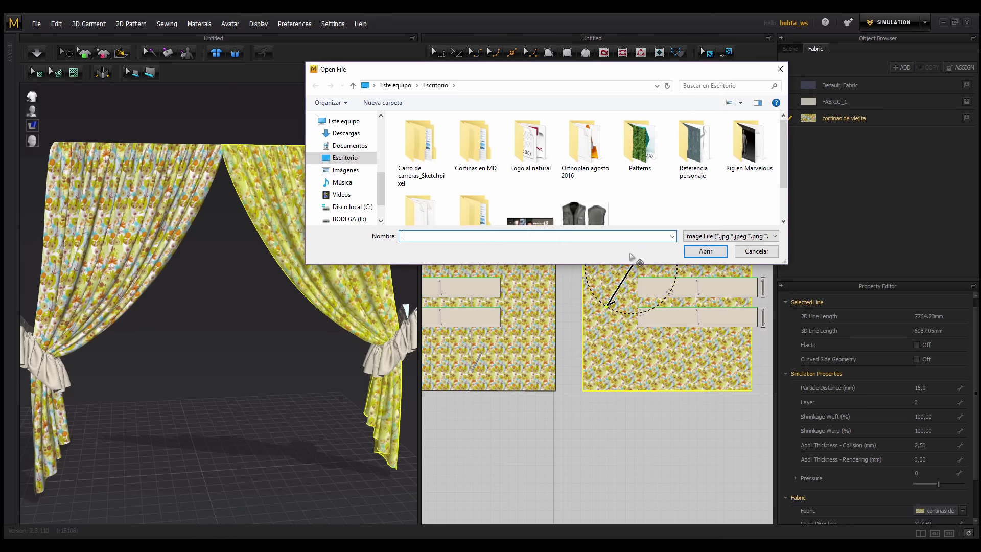
With the Edit Texture tool, scale up the floral print on the curtain pieces
click(756, 251)
click(544, 75)
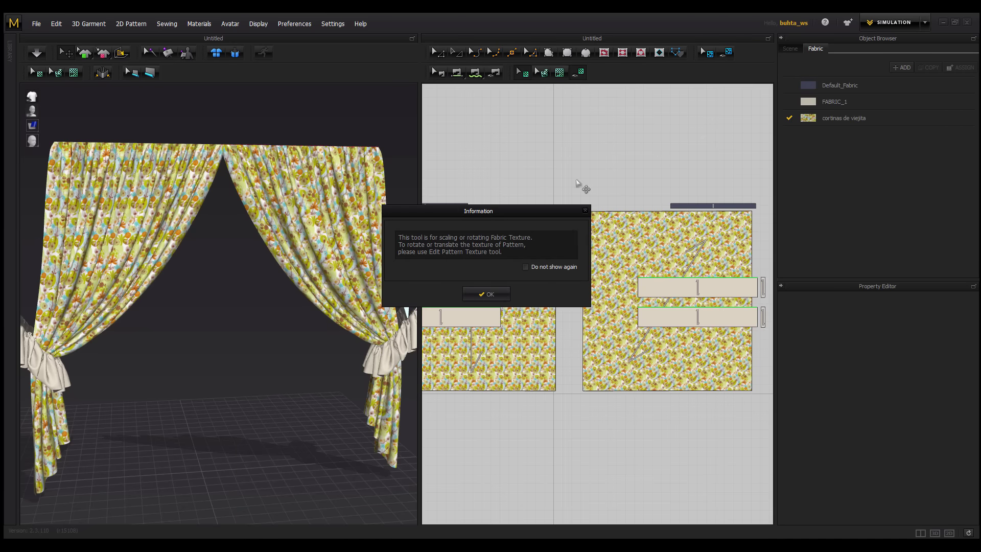
click(486, 296)
click(668, 259)
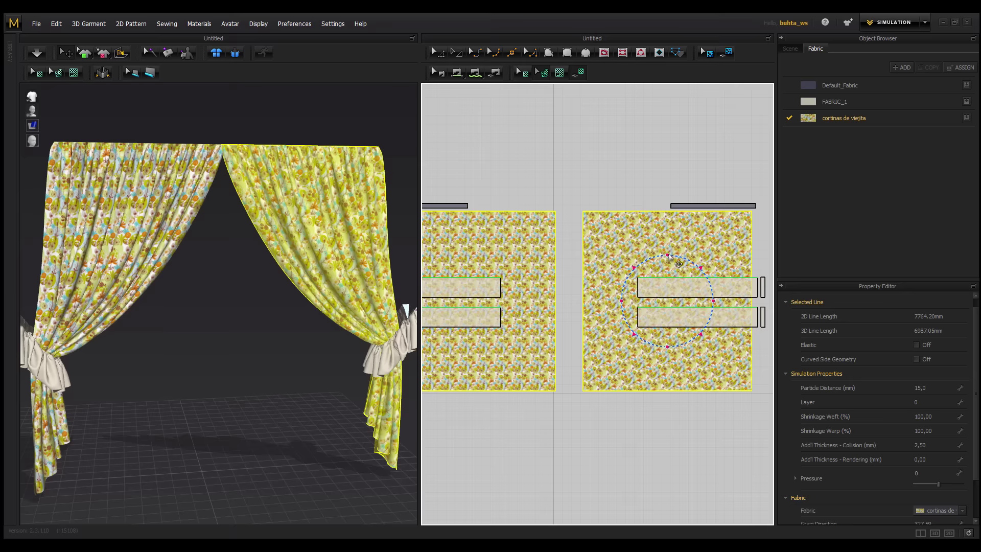
drag(667, 255, 705, 264)
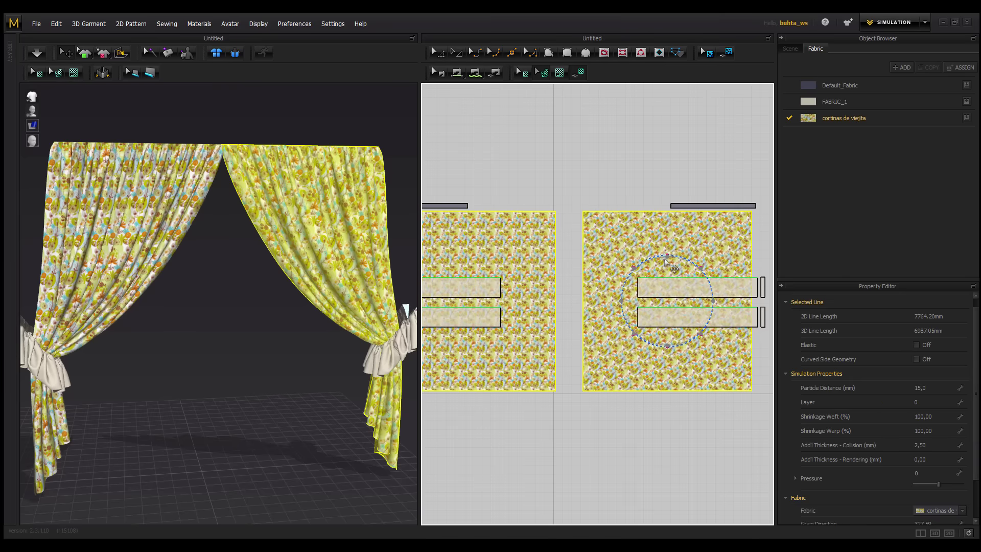
click(700, 263)
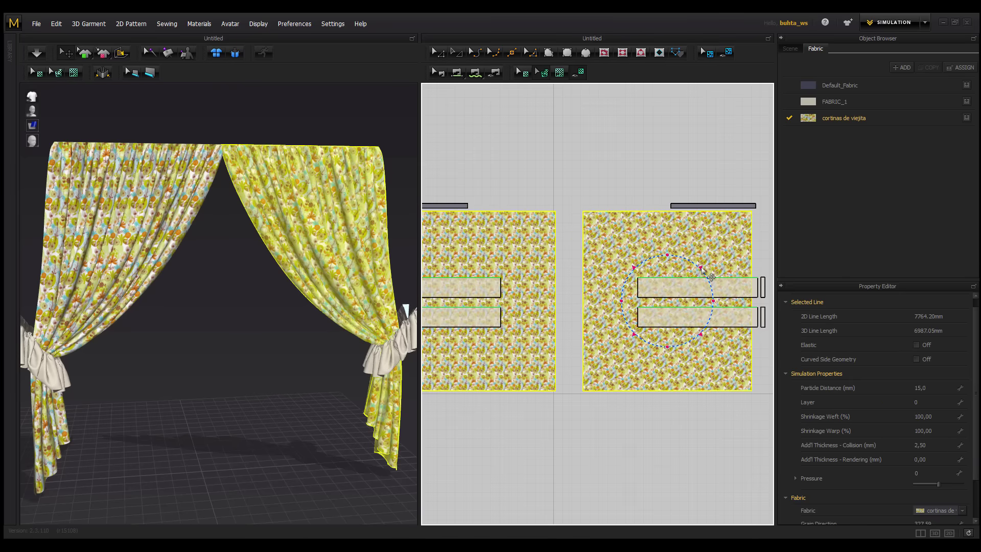
drag(710, 277, 752, 249)
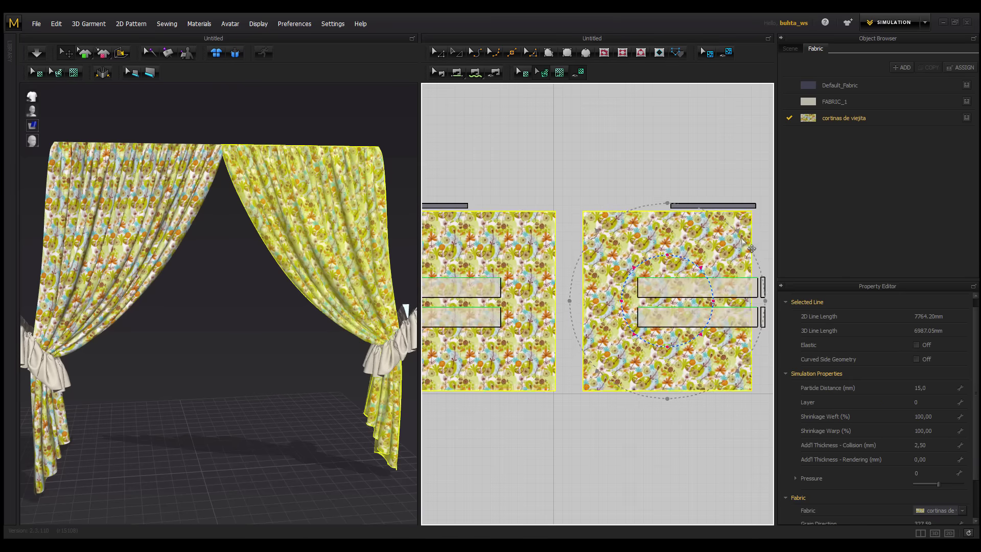
click(330, 297)
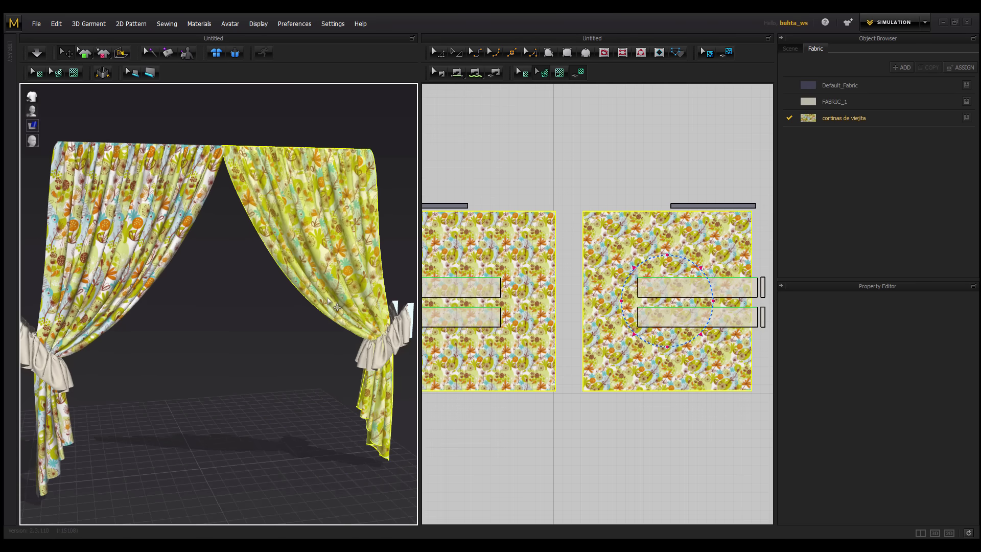
Shift and rotate the floral print into position, then deselect the pieces
drag(683, 264, 669, 262)
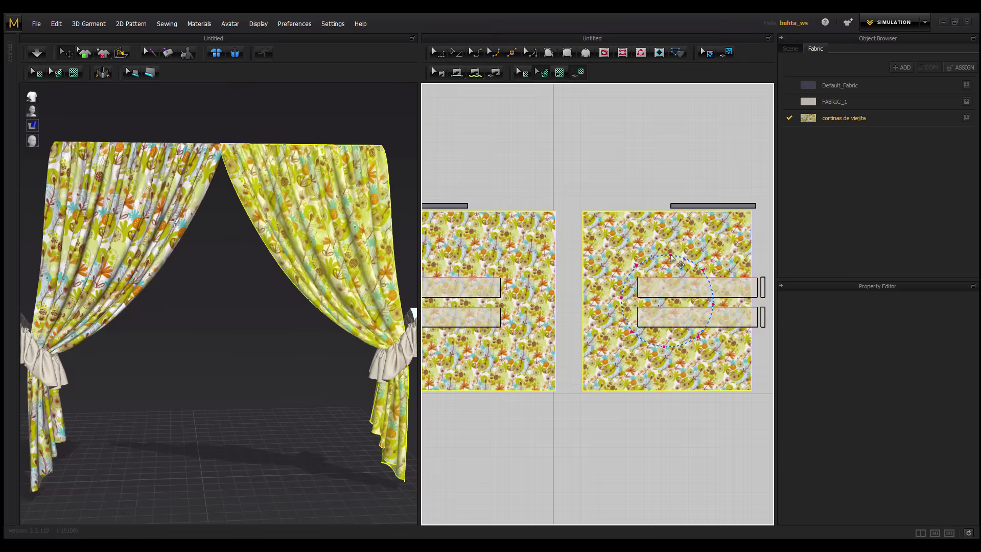
drag(681, 265, 669, 264)
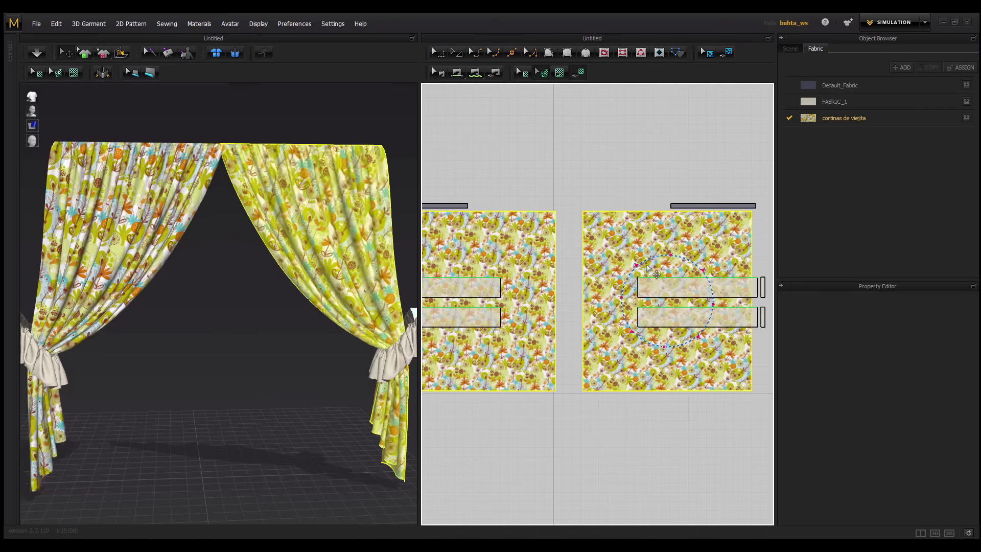
scroll(270, 297, down, 3)
scroll(269, 312, down, 2)
scroll(240, 319, down, 2)
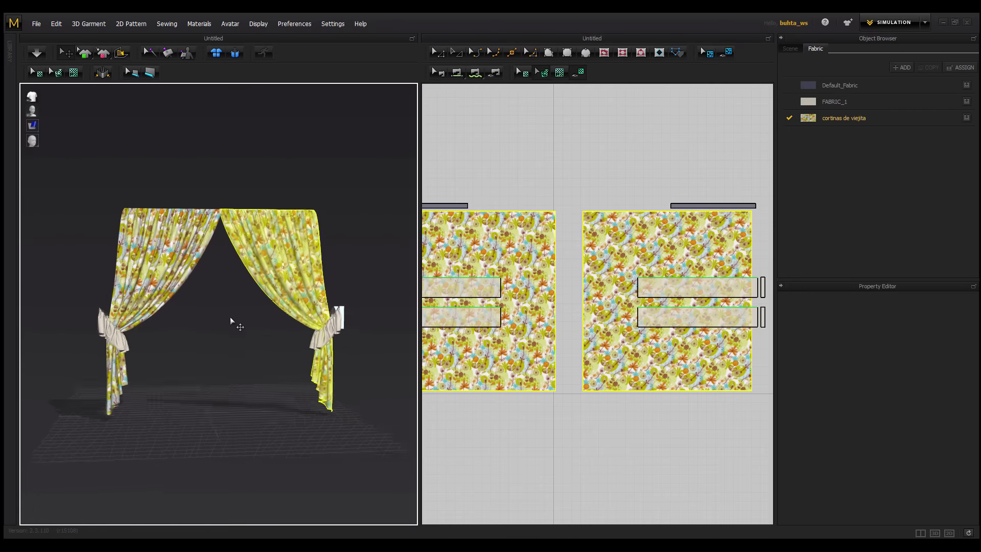
click(242, 315)
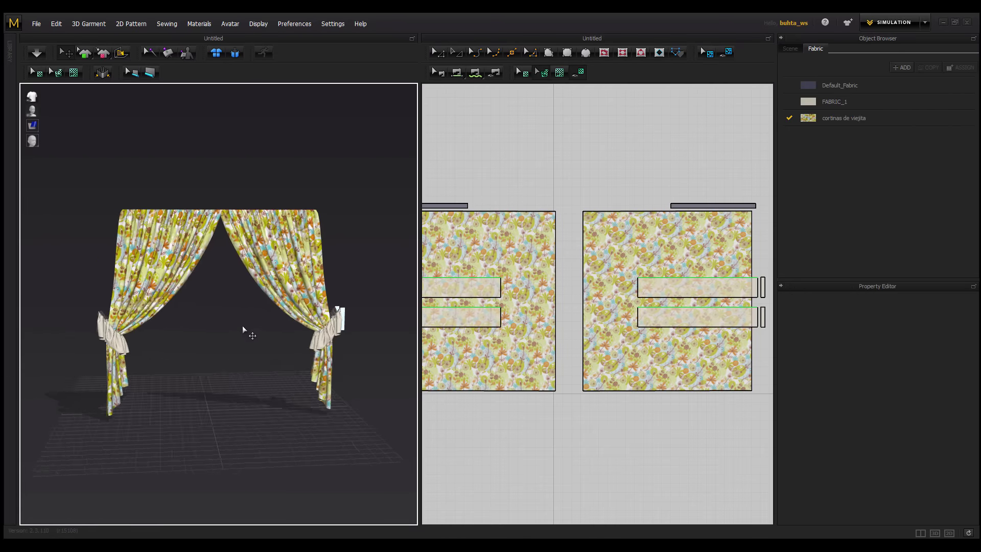
scroll(248, 340, up, 3)
In 3ds Max, orbit the empty scene's perspective viewport and activate the Box primitive tool
mouse_move(227, 300)
right_down()
mouse_move(209, 288)
mouse_move(236, 323)
right_up()
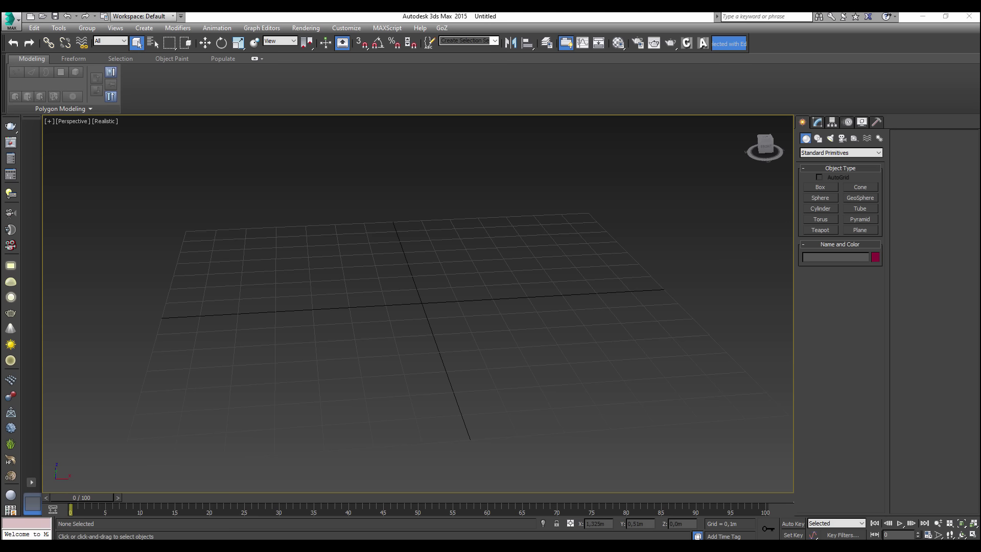
mouse_move(478, 298)
alt+middle_down()
mouse_move(517, 311)
mouse_move(467, 313)
mouse_move(480, 275)
mouse_move(610, 238)
alt+middle_up()
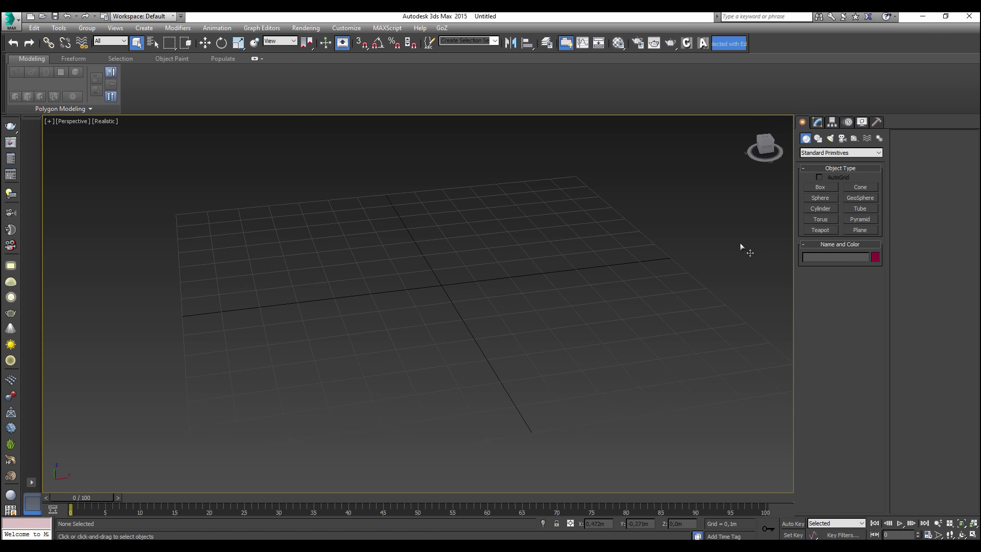
click(821, 187)
mouse_move(508, 267)
alt+middle_down()
mouse_move(453, 276)
mouse_move(388, 269)
alt+middle_up()
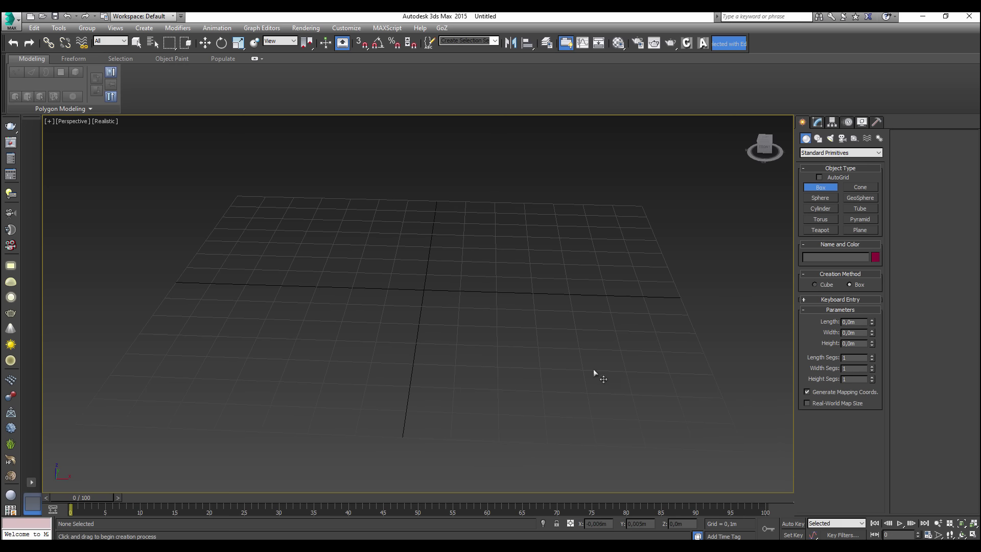
Draw Box001 on the grid with base and height, then convert it to an Editable Poly
mouse_move(422, 290)
mouse_down()
mouse_move(574, 377)
mouse_move(676, 394)
mouse_move(746, 451)
mouse_up()
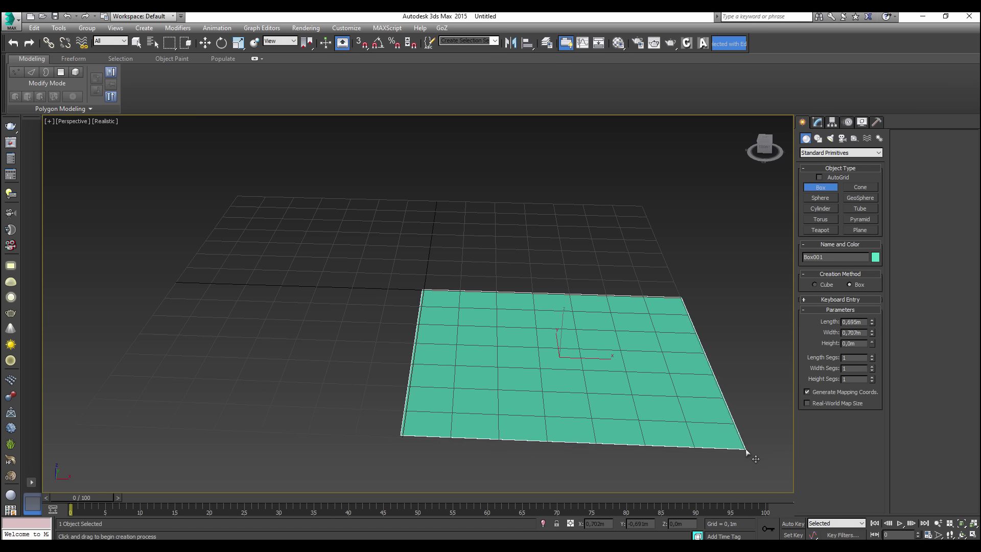
mouse_move(712, 256)
alt+middle_down()
mouse_move(679, 284)
mouse_move(606, 294)
alt+middle_up()
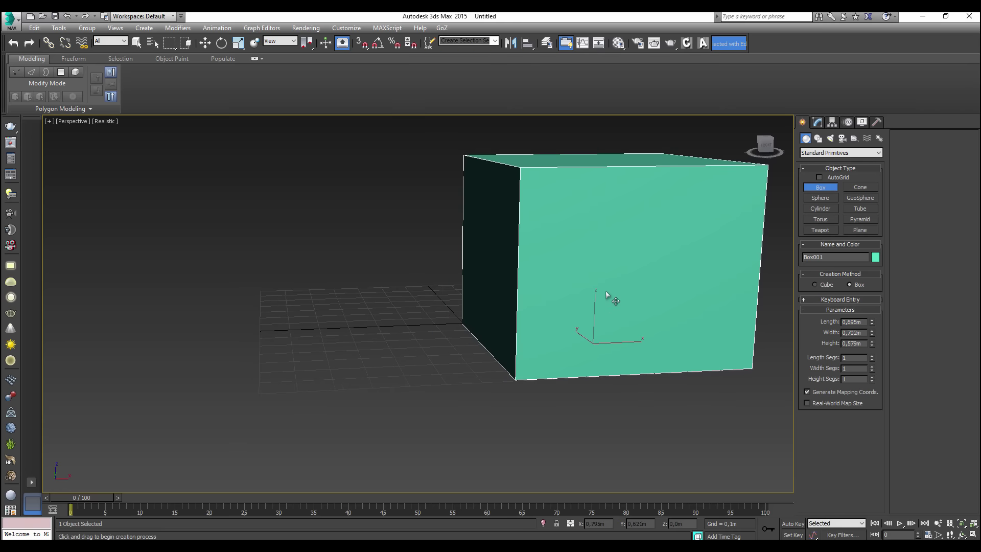
key(w)
alt+middle_drag(542, 265, 543, 302)
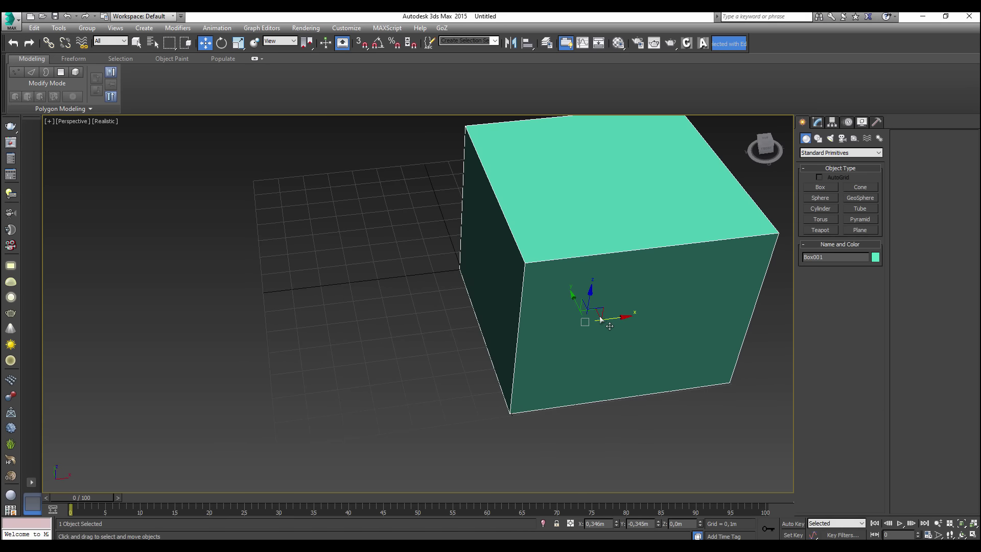
mouse_move(597, 318)
alt+middle_down()
mouse_move(460, 245)
mouse_move(505, 307)
mouse_move(492, 303)
mouse_move(525, 256)
alt+middle_up()
right_click(531, 240)
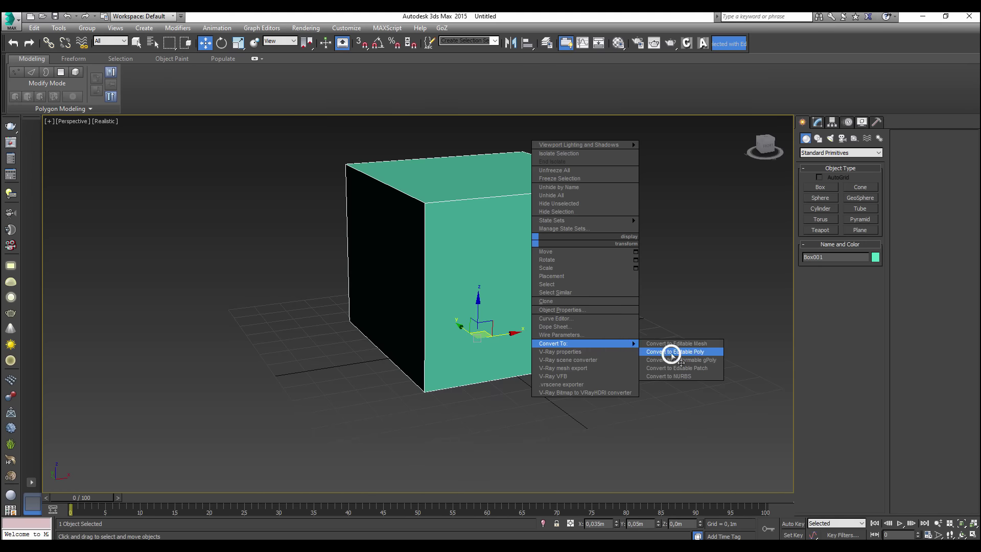
click(673, 351)
mouse_move(671, 356)
middle_down()
mouse_move(489, 275)
mouse_move(478, 287)
mouse_move(458, 276)
mouse_move(465, 269)
mouse_move(509, 301)
middle_up()
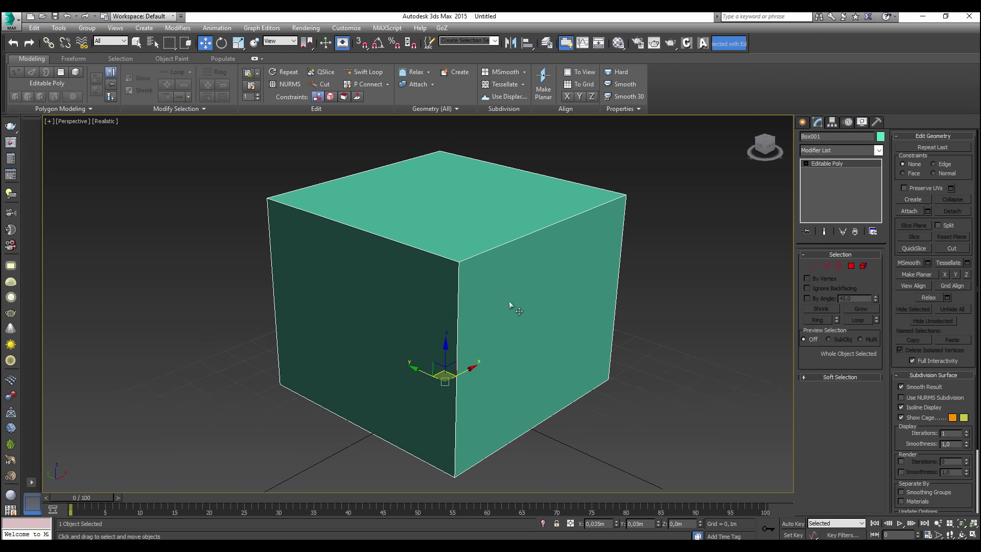
Delete the box's right, top and left faces to leave a room corner
click(851, 265)
click(542, 332)
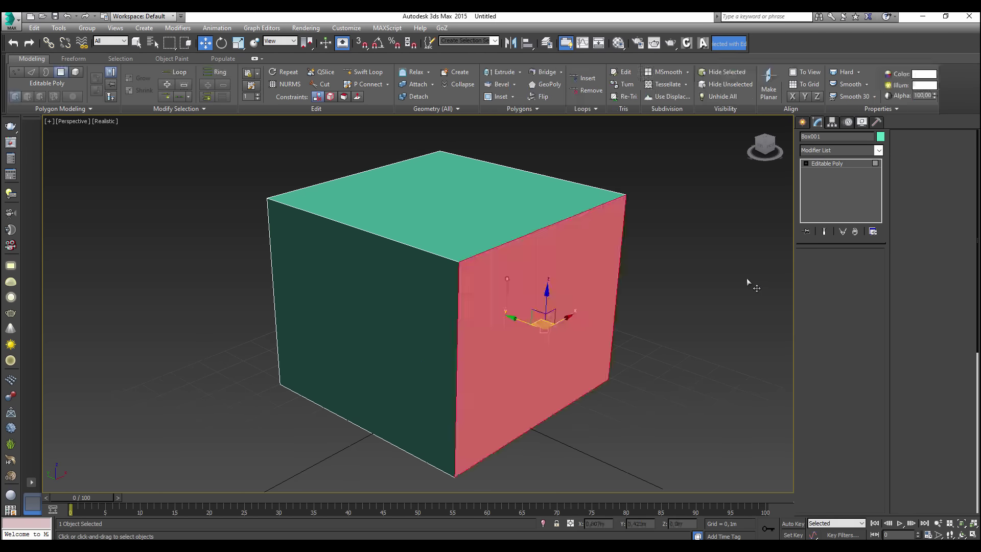
ctrl+click(452, 221)
ctrl+click(412, 280)
alt+middle_drag(412, 281, 502, 328)
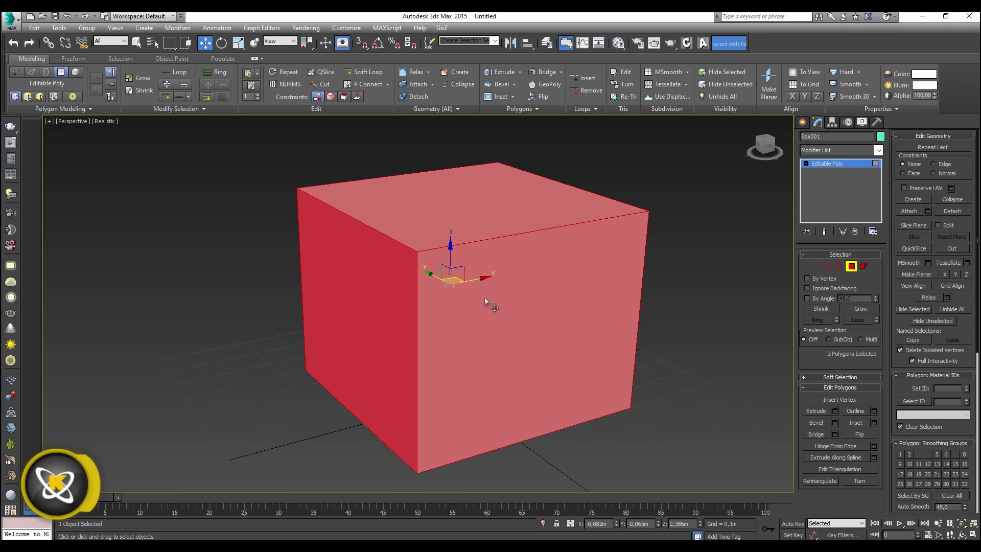
key(Delete)
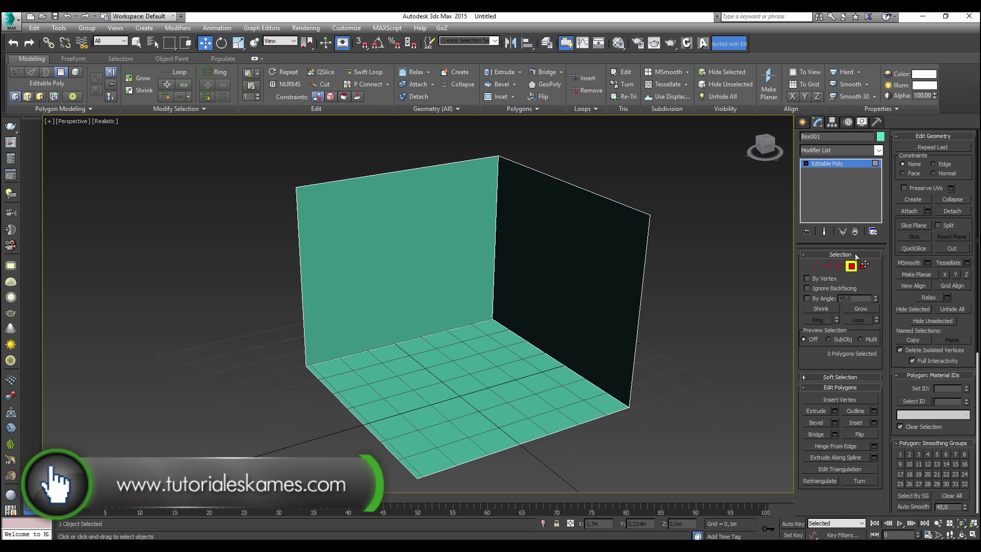
Re-enter Polygon mode and select the back wall face
click(850, 266)
alt+middle_drag(490, 335, 480, 327)
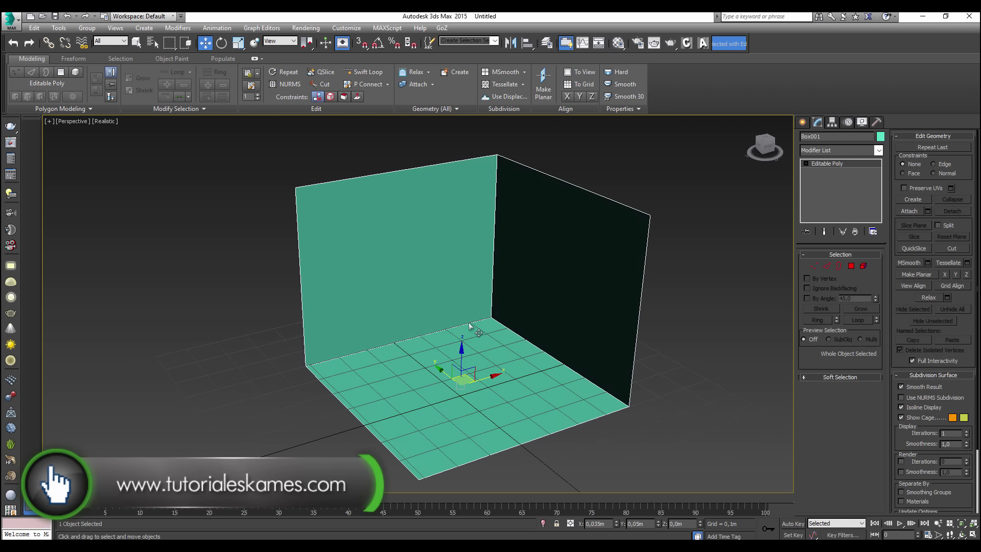
click(851, 266)
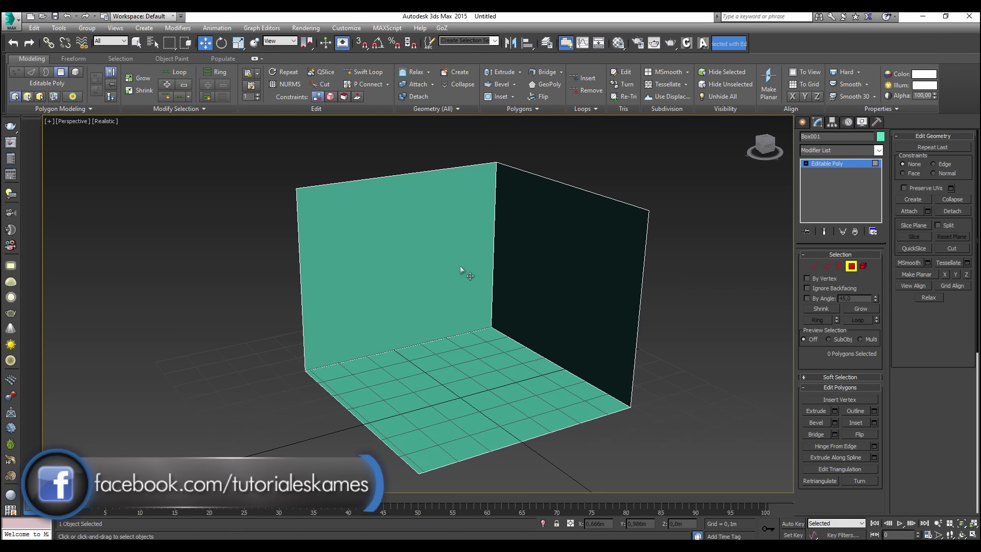
click(452, 287)
mouse_move(452, 287)
alt+middle_down()
mouse_move(449, 276)
mouse_move(455, 283)
alt+middle_up()
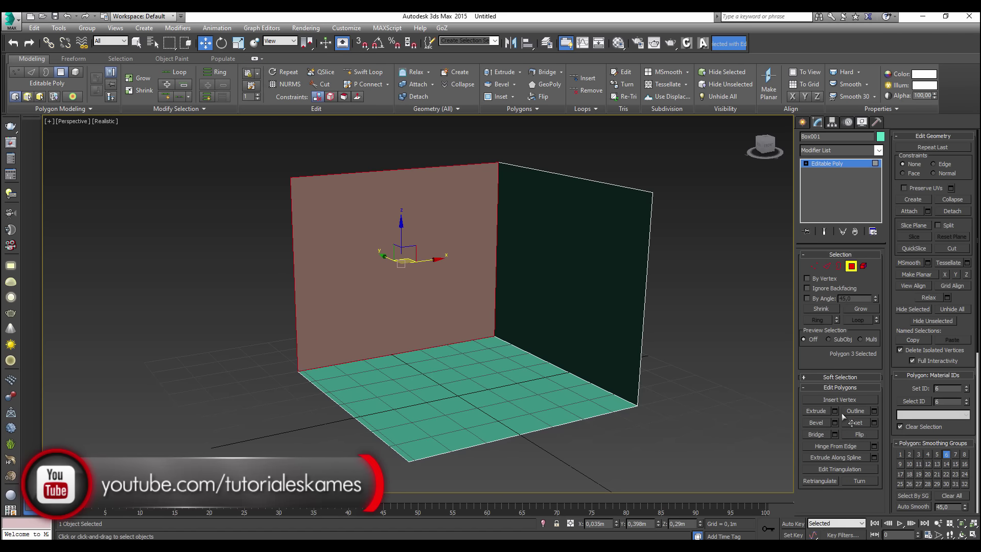
Inset the back wall face, extrude the inner face inward, and delete it to open a window
click(852, 422)
drag(447, 277, 394, 303)
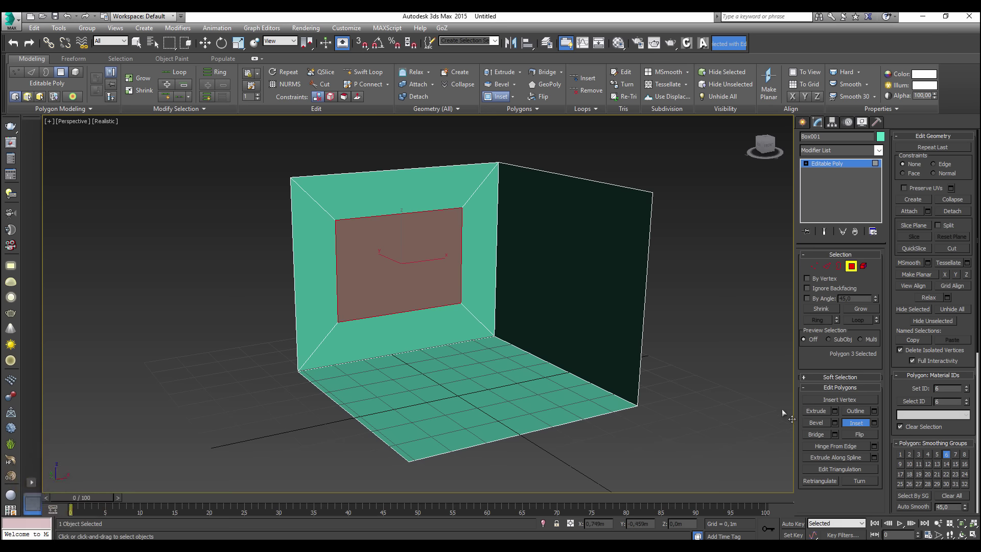
click(816, 411)
alt+middle_drag(511, 306, 419, 276)
drag(421, 274, 382, 259)
mouse_move(442, 291)
alt+middle_down()
mouse_move(423, 284)
mouse_move(434, 255)
mouse_move(425, 286)
alt+middle_up()
key(Delete)
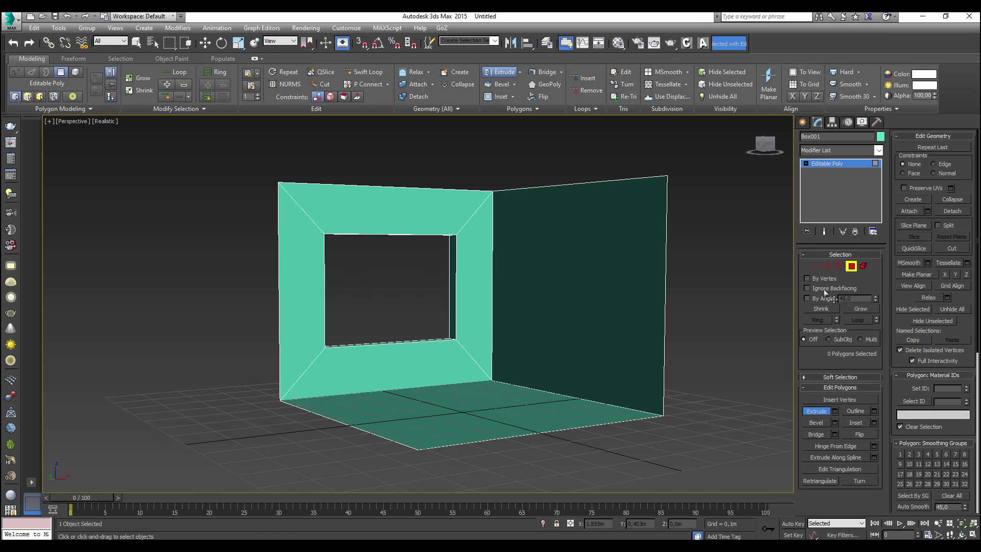
Raise the window's top and bottom edge vertices with Select and Move in Vertex mode
click(815, 266)
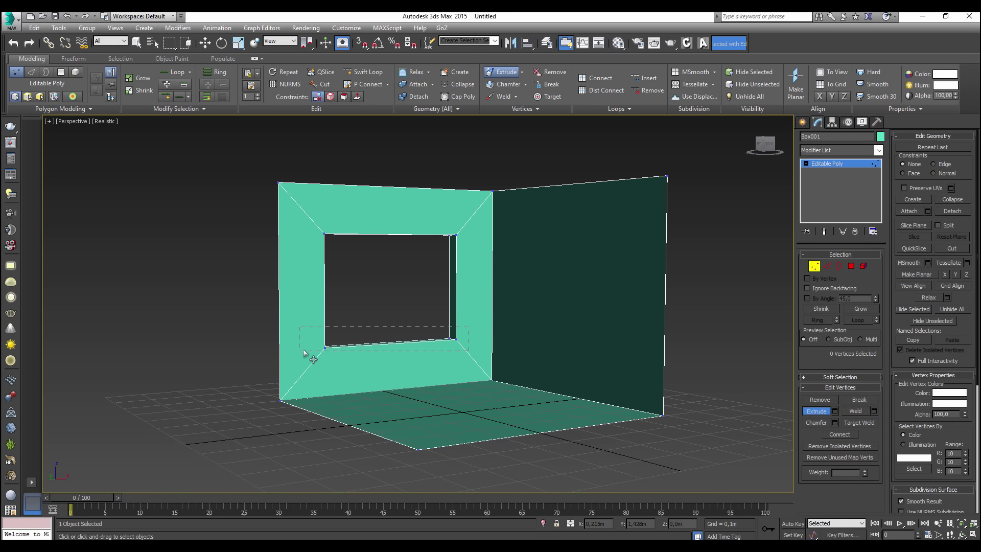
click(203, 46)
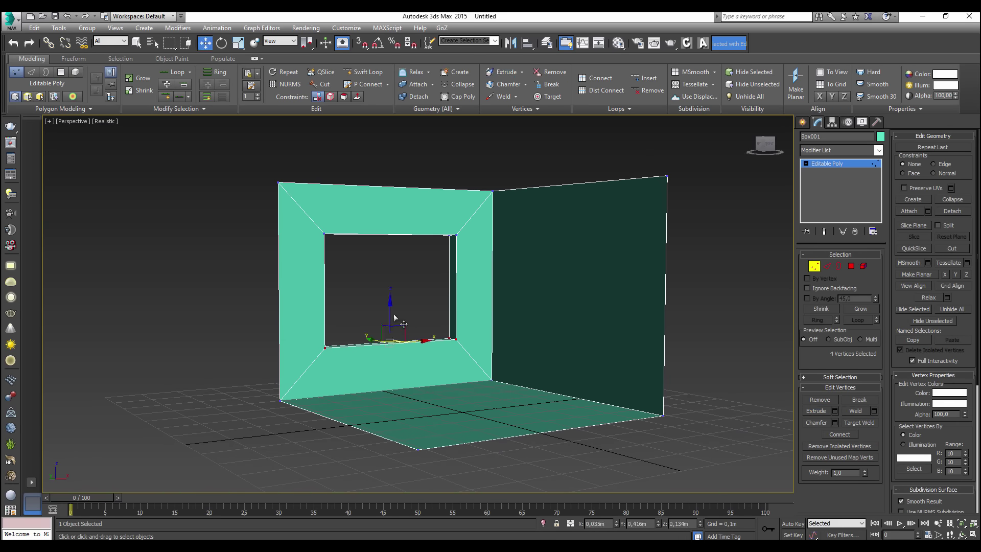
drag(394, 318, 395, 306)
alt+middle_drag(395, 307, 479, 218)
drag(336, 252, 307, 250)
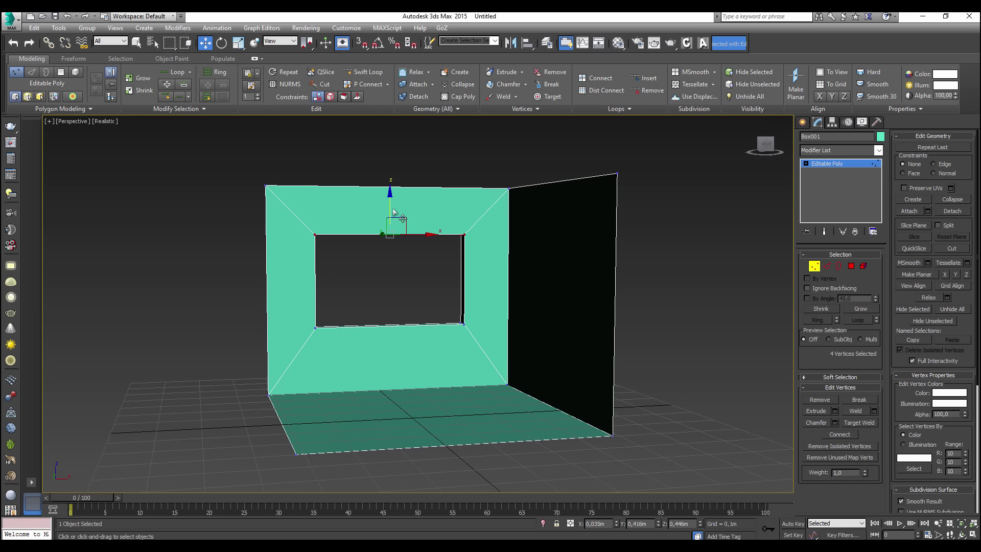
drag(392, 209, 388, 214)
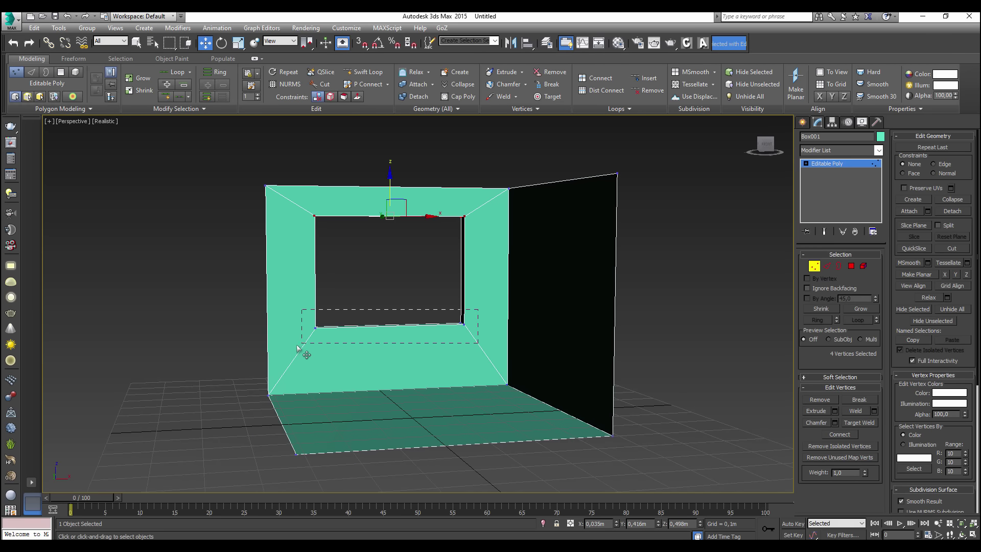
drag(478, 309, 297, 346)
drag(389, 297, 379, 290)
alt+middle_drag(379, 291, 404, 286)
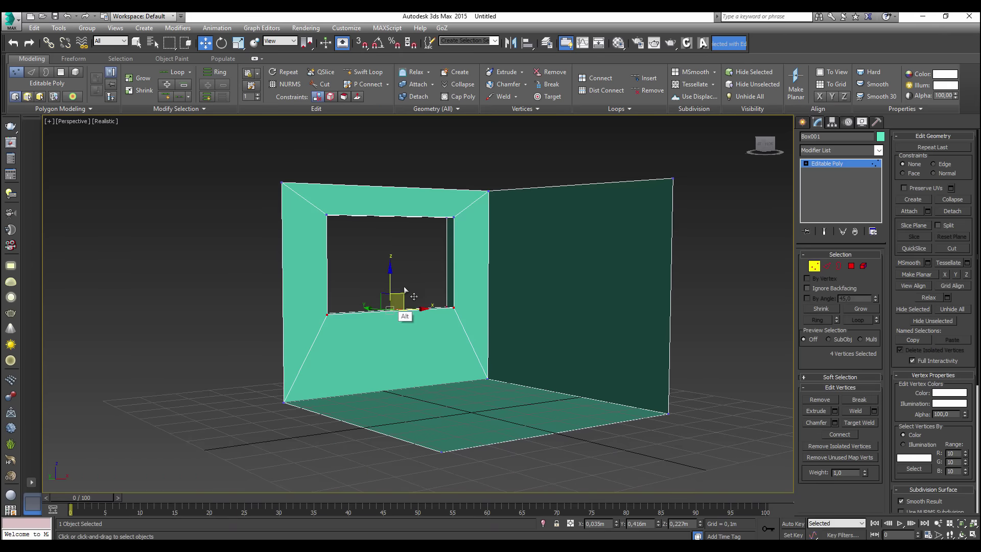
click(493, 285)
Exit vertex editing, show Standard Primitives, and zoom into a Left wireframe view of the room
scroll(498, 298, down, 3)
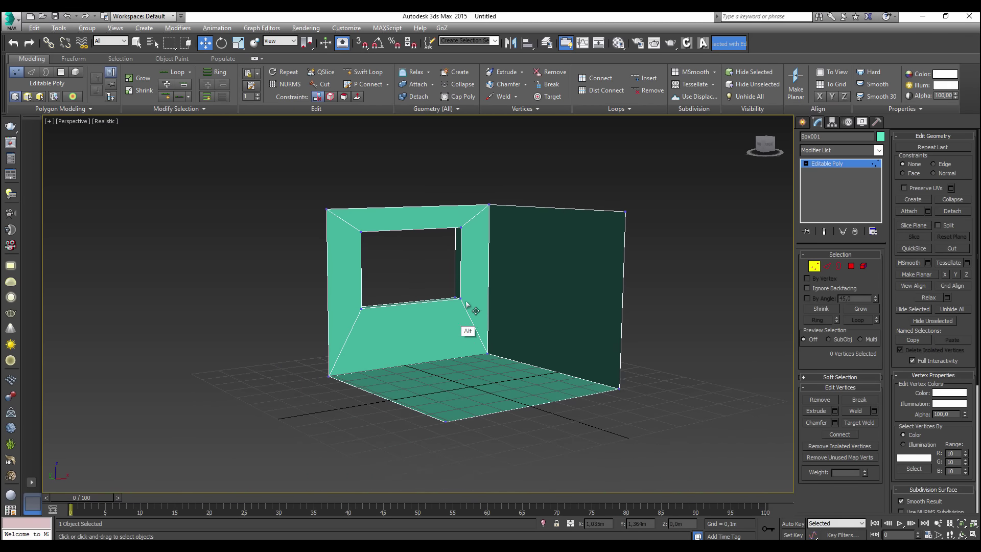
scroll(468, 281, up, 5)
click(815, 266)
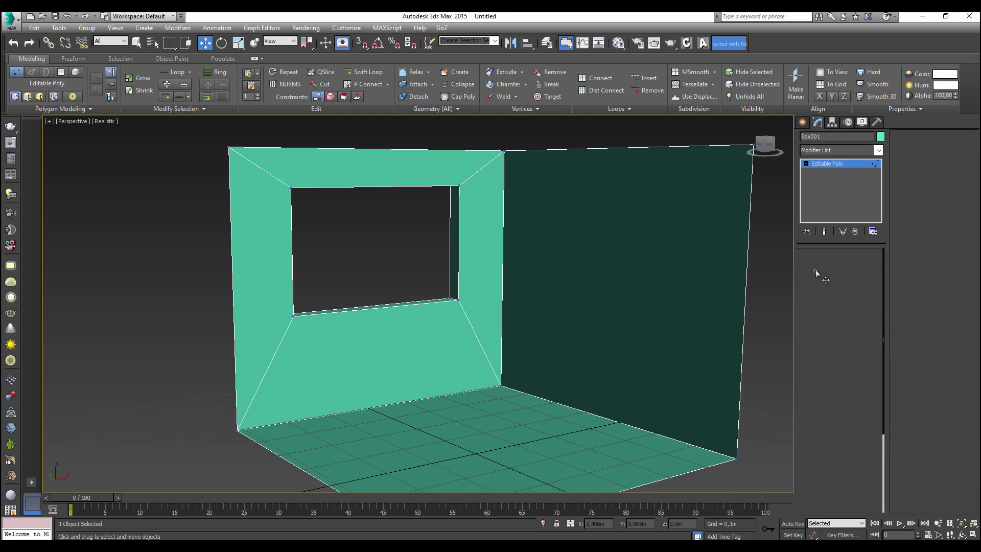
click(802, 122)
middle_drag(592, 289, 576, 275)
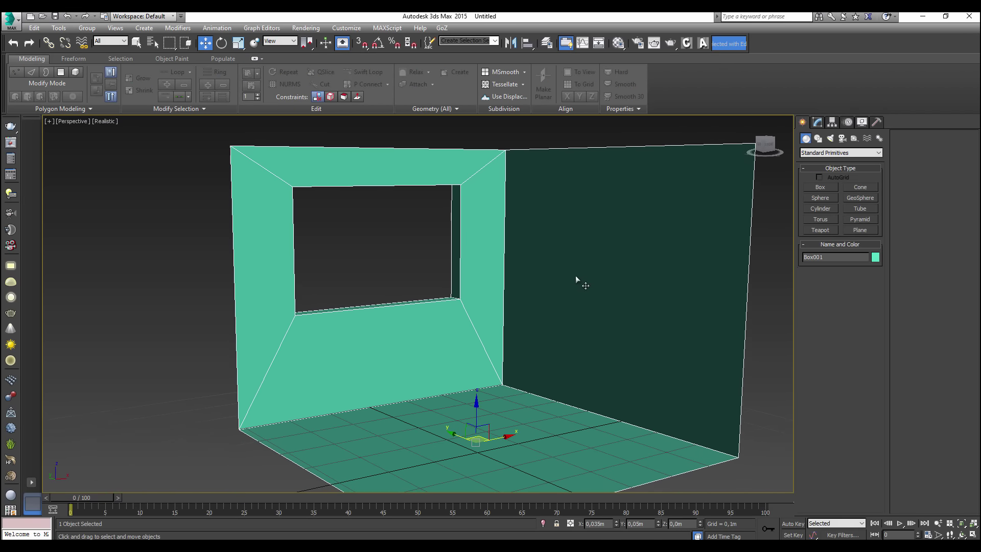
key(l)
middle_drag(432, 291, 461, 292)
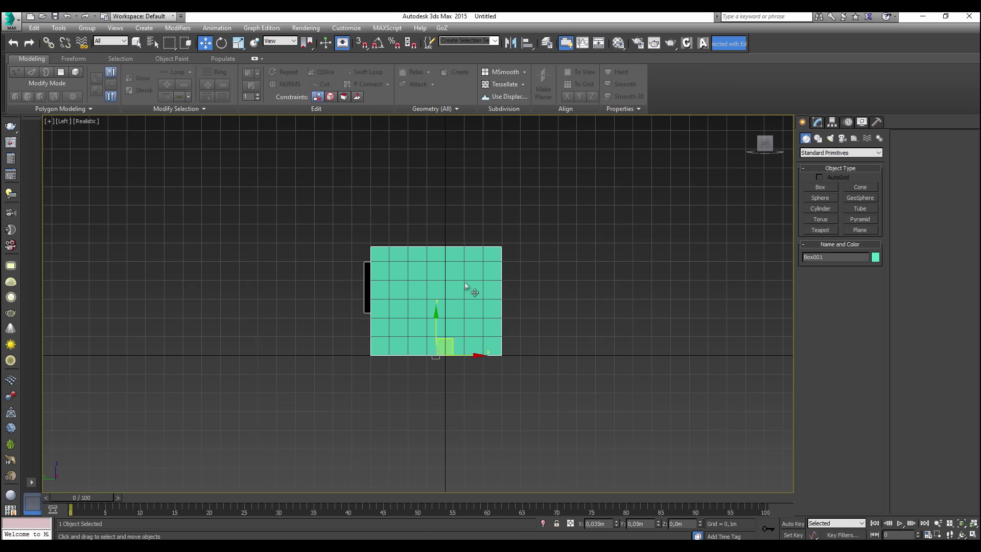
key(F3)
mouse_move(394, 268)
ctrl+alt+middle_down()
mouse_move(420, 320)
mouse_move(404, 215)
mouse_move(401, 285)
mouse_move(423, 276)
ctrl+alt+middle_up()
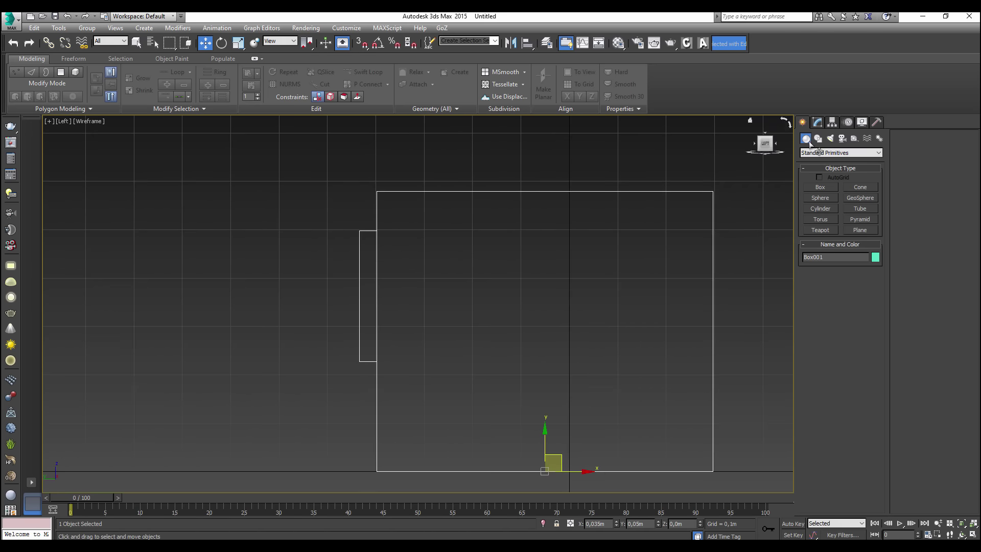
Create a thin cylinder at the window top and slide it along the top edge
click(829, 209)
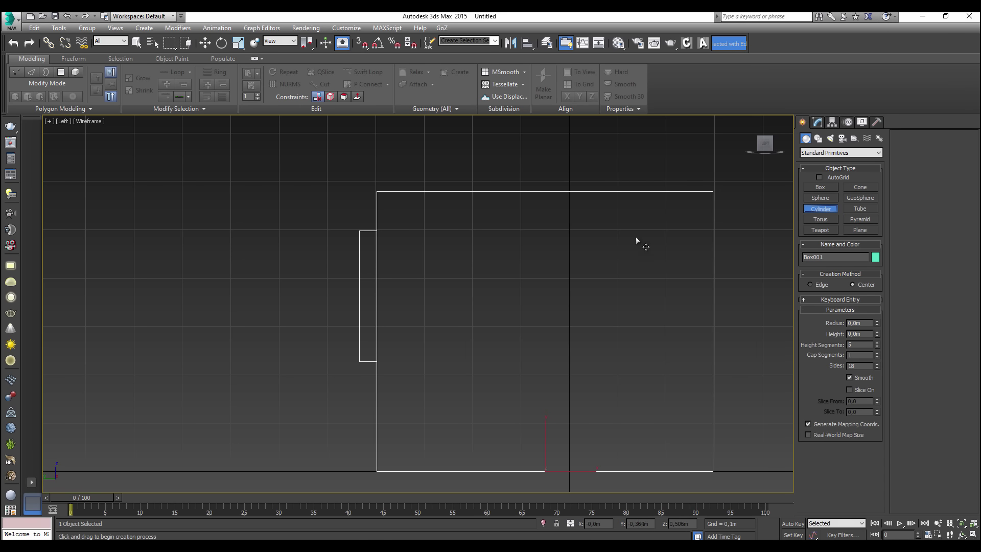
click(388, 223)
drag(394, 229, 392, 225)
alt+middle_drag(425, 254, 412, 283)
key(p)
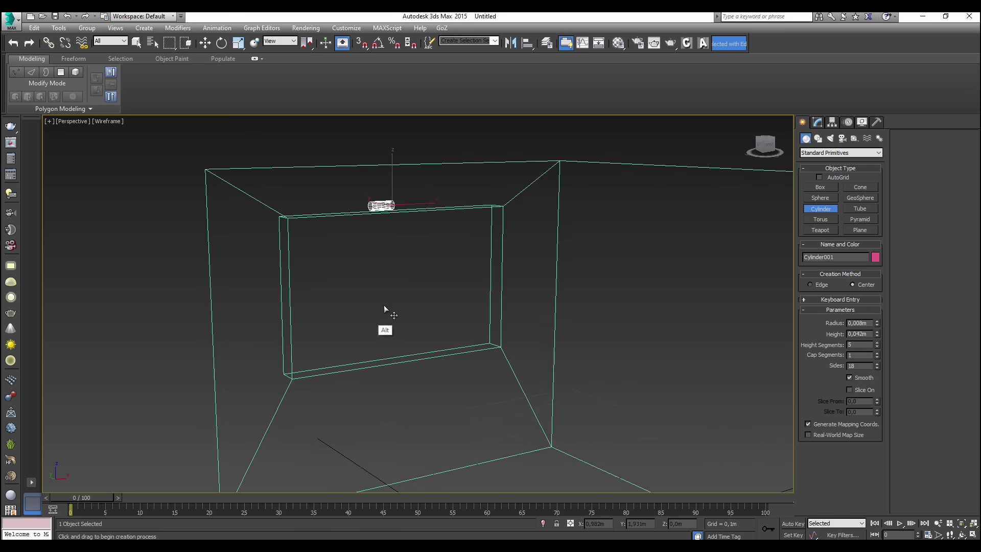
click(205, 43)
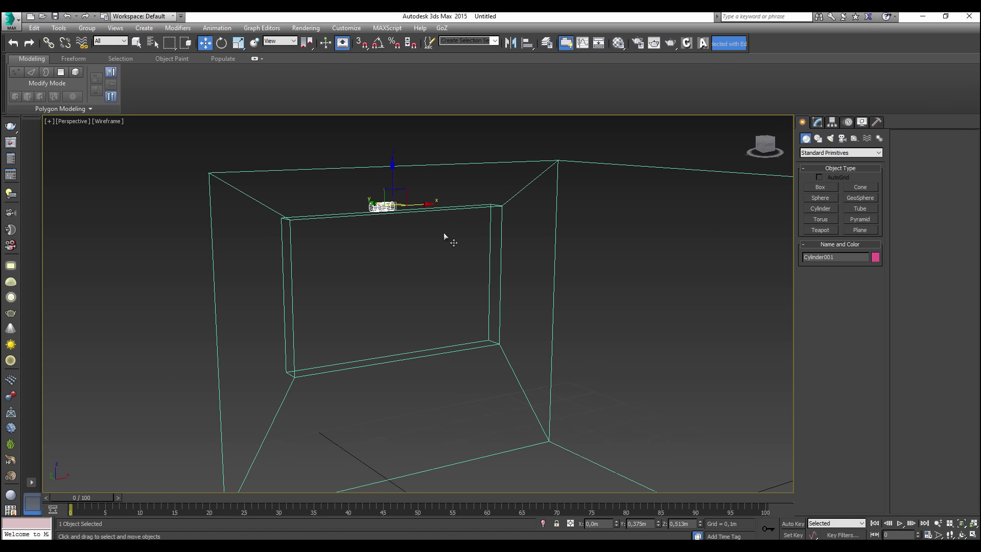
alt+middle_drag(443, 232, 429, 221)
drag(462, 203, 603, 204)
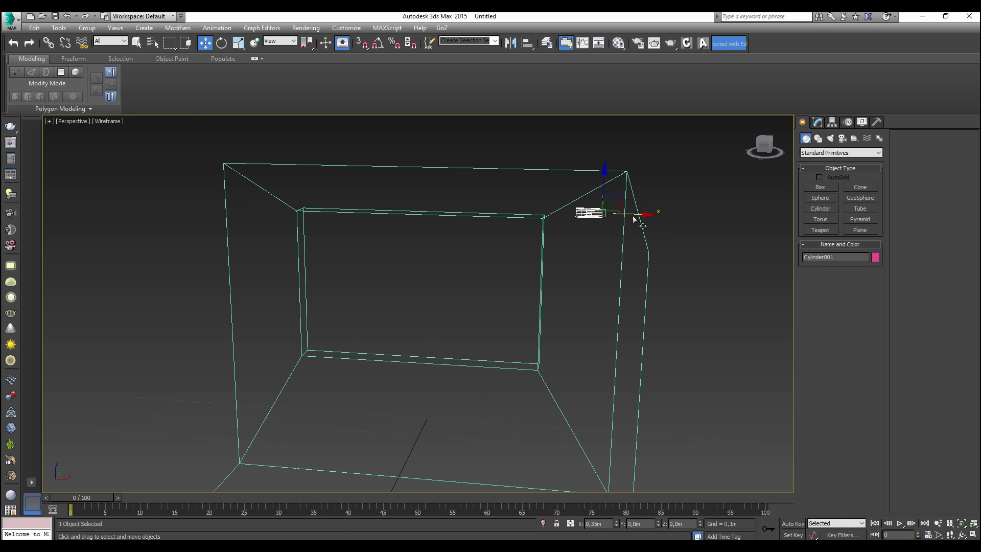
alt+middle_drag(603, 205, 794, 200)
Set the cylinder's height to 0,627m to span the window, then shade the view and deselect
click(817, 122)
mouse_move(728, 274)
alt+middle_down()
mouse_move(792, 287)
mouse_move(869, 266)
alt+middle_up()
drag(877, 278, 884, 235)
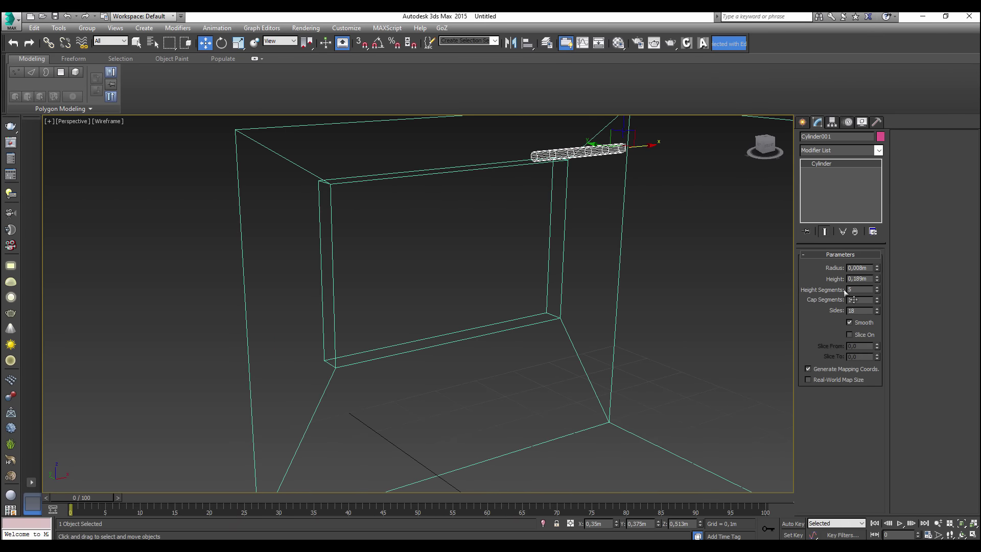
mouse_move(876, 279)
mouse_down()
mouse_move(876, 269)
mouse_move(873, 280)
mouse_up()
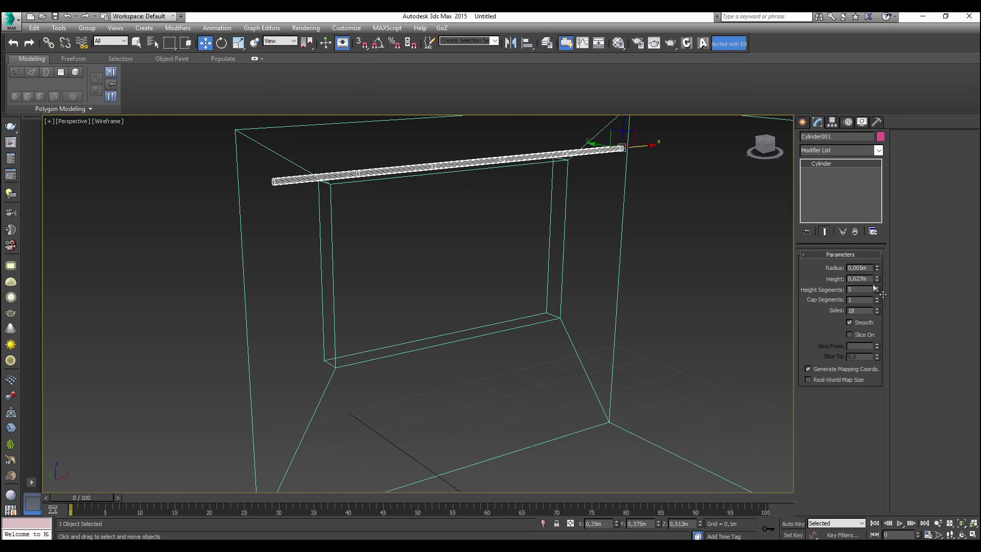
mouse_move(609, 274)
alt+middle_down()
mouse_move(486, 305)
mouse_move(378, 301)
alt+middle_up()
key(F3)
click(378, 301)
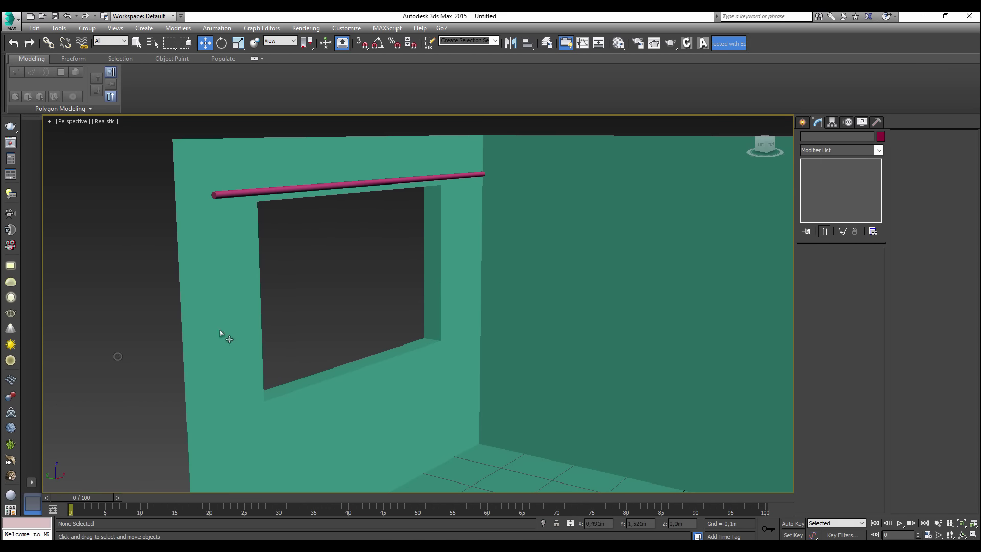
Nudge the curtain rod, then select the room box and test-flip one wall face
click(429, 179)
alt+middle_drag(439, 185, 449, 171)
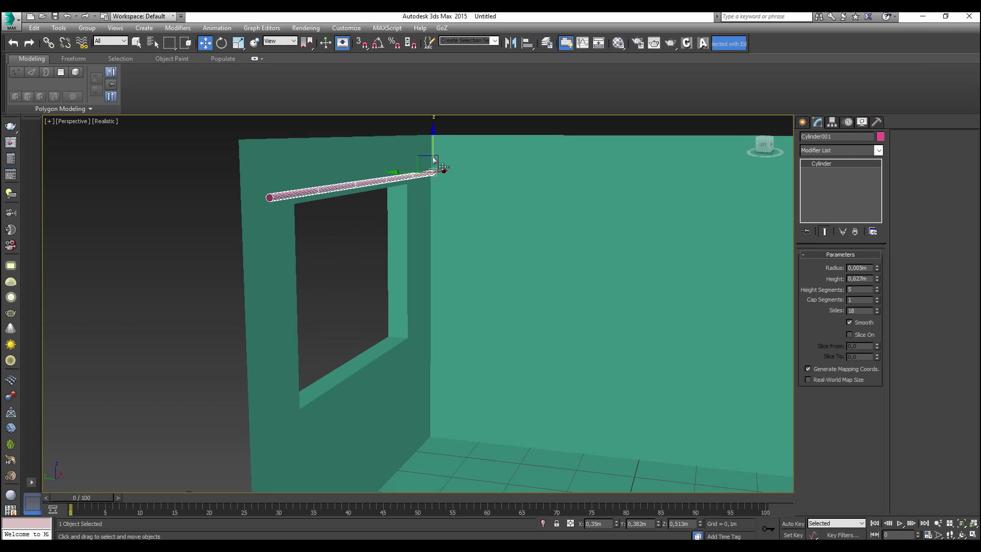
drag(433, 158, 423, 223)
click(460, 225)
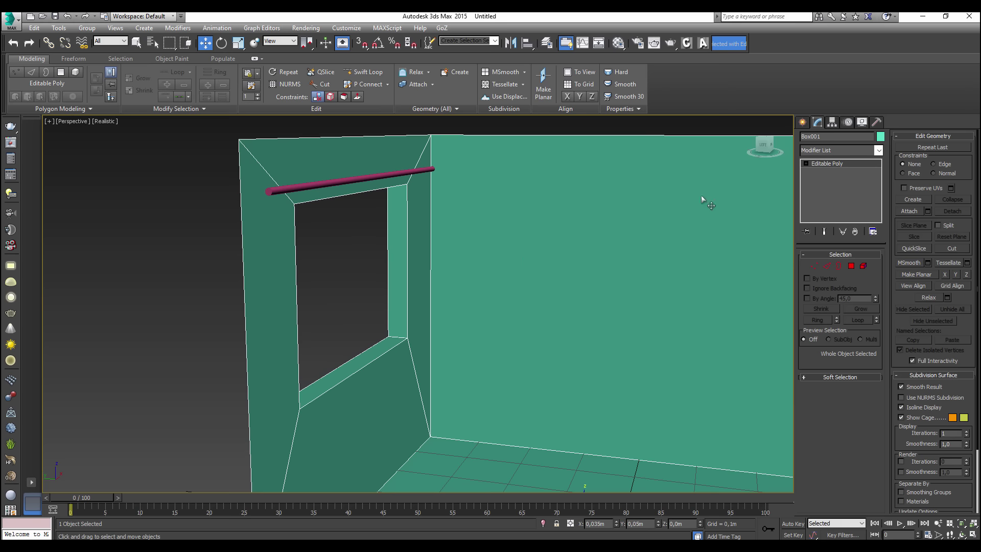
alt+middle_drag(641, 259, 635, 274)
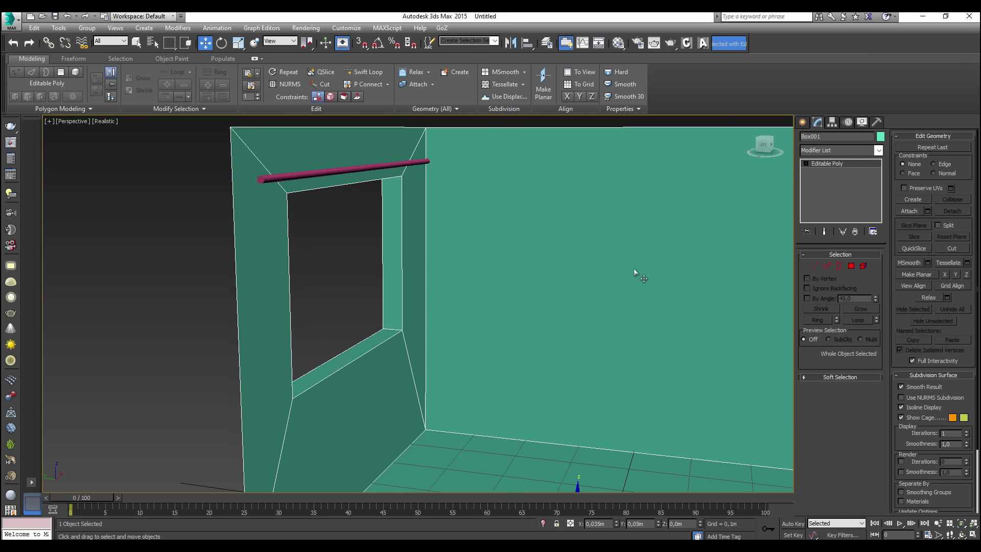
click(851, 265)
click(702, 286)
alt+middle_drag(654, 310, 630, 314)
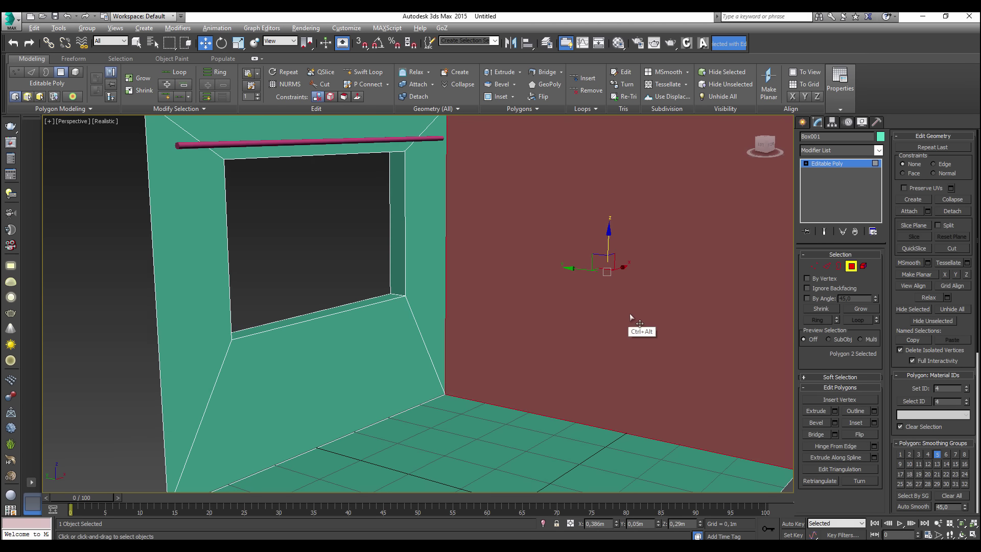
scroll(588, 337, down, 3)
click(861, 435)
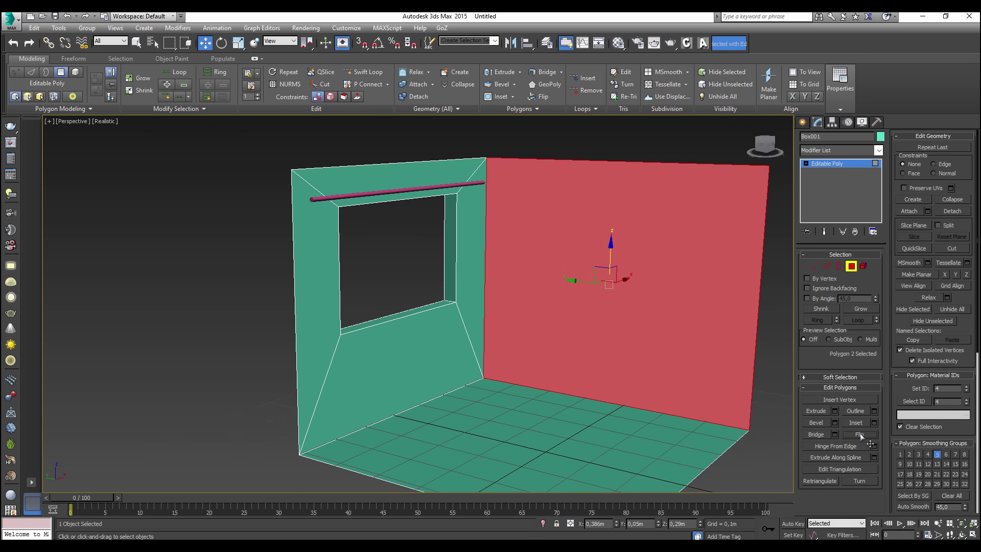
click(860, 436)
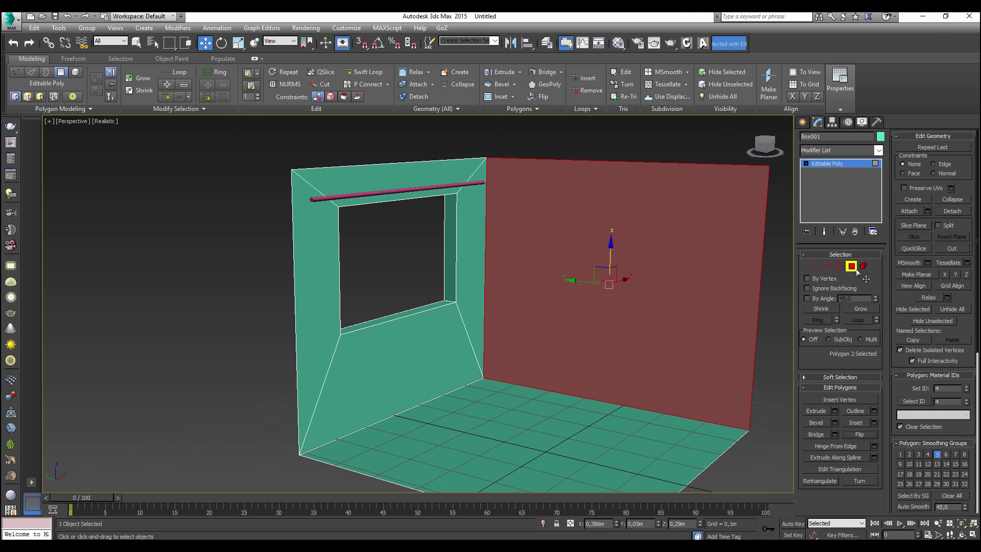
Flip the floor, wall and window frame polygons inward, then exit Polygon mode
drag(369, 395, 399, 424)
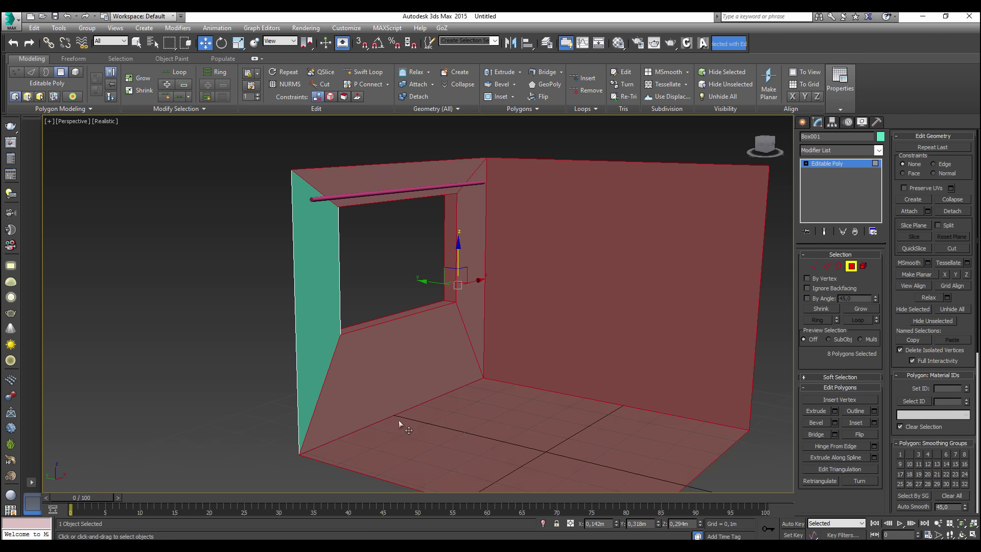
ctrl+click(310, 276)
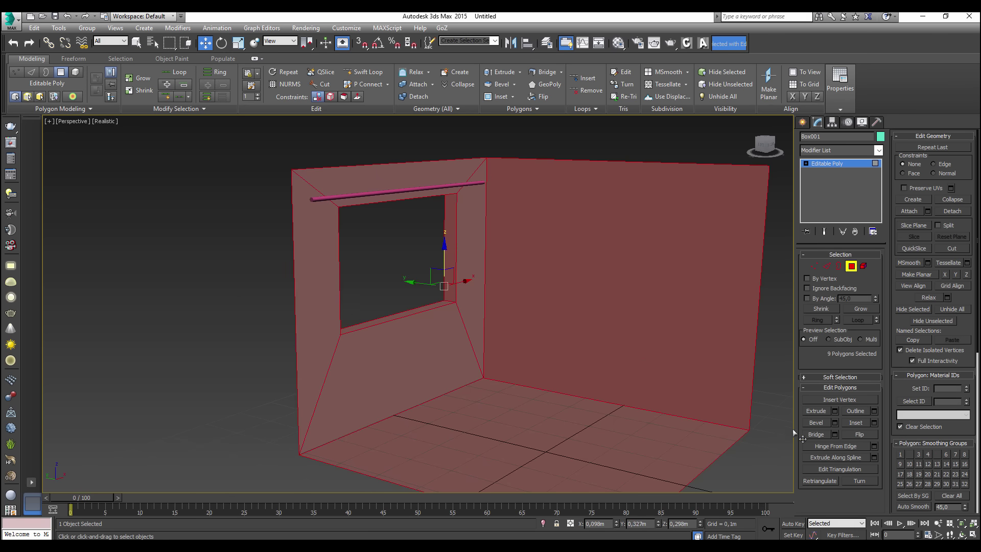
click(856, 435)
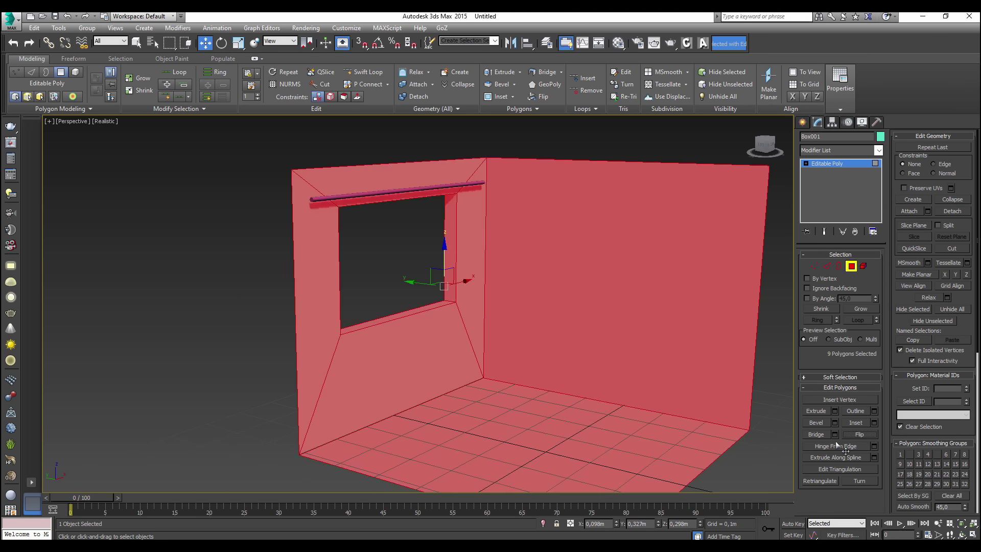
click(849, 267)
click(397, 278)
mouse_move(397, 279)
alt+middle_down()
mouse_move(483, 332)
mouse_move(475, 321)
mouse_move(488, 324)
mouse_move(431, 254)
mouse_move(418, 212)
mouse_move(436, 180)
alt+middle_up()
Rename the rod cylinder to 'tubo' and the room box to 'casa'
click(465, 189)
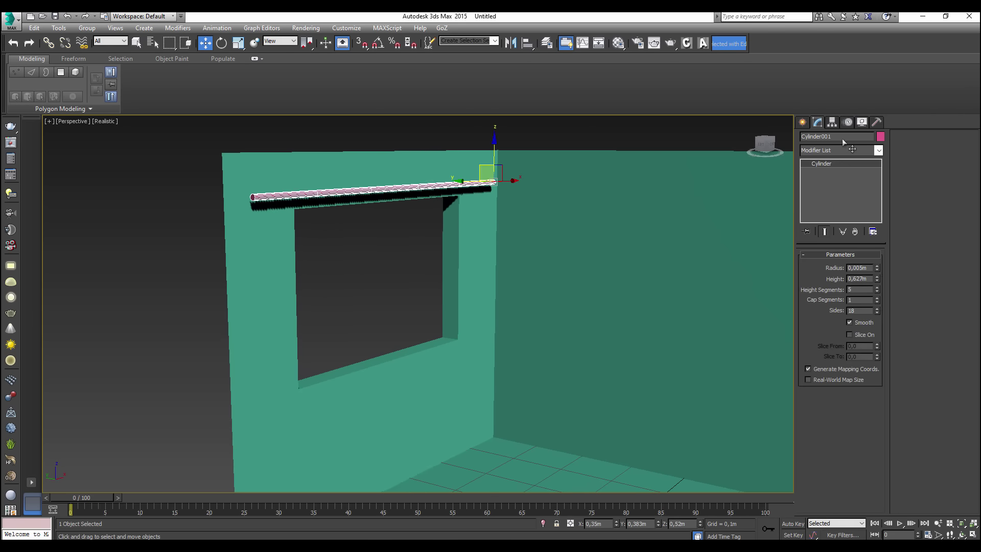
text(tubo)
click(584, 195)
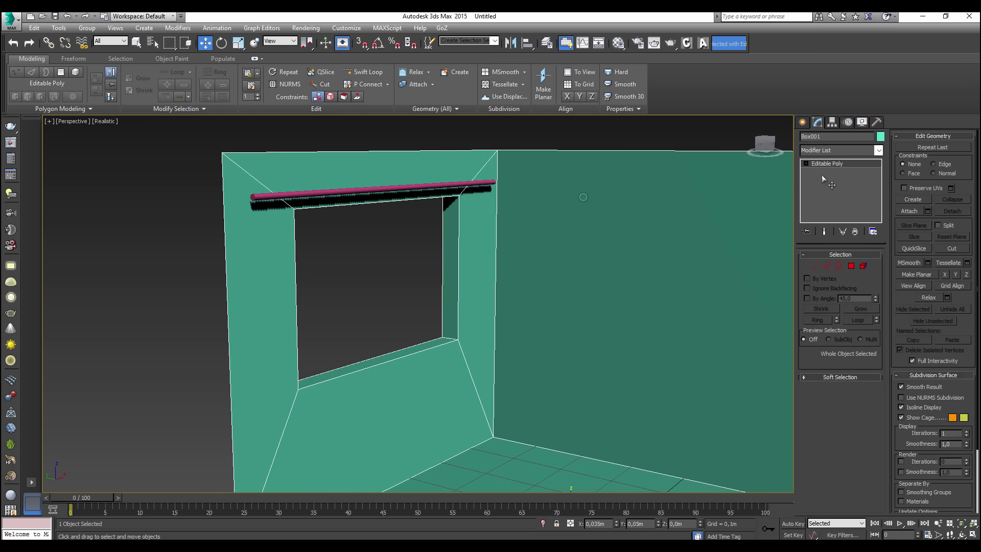
text(casa)
Turn the view toward the window wall and select both the casa room and the tubo rod
mouse_move(450, 208)
mouse_down()
mouse_move(427, 221)
mouse_move(450, 272)
mouse_up()
click(163, 323)
scroll(389, 326, down, 5)
mouse_move(389, 325)
alt+middle_down()
mouse_move(415, 295)
mouse_move(388, 299)
mouse_move(407, 306)
mouse_move(448, 287)
mouse_move(445, 253)
mouse_move(399, 253)
mouse_move(440, 191)
alt+middle_up()
click(417, 228)
click(440, 191)
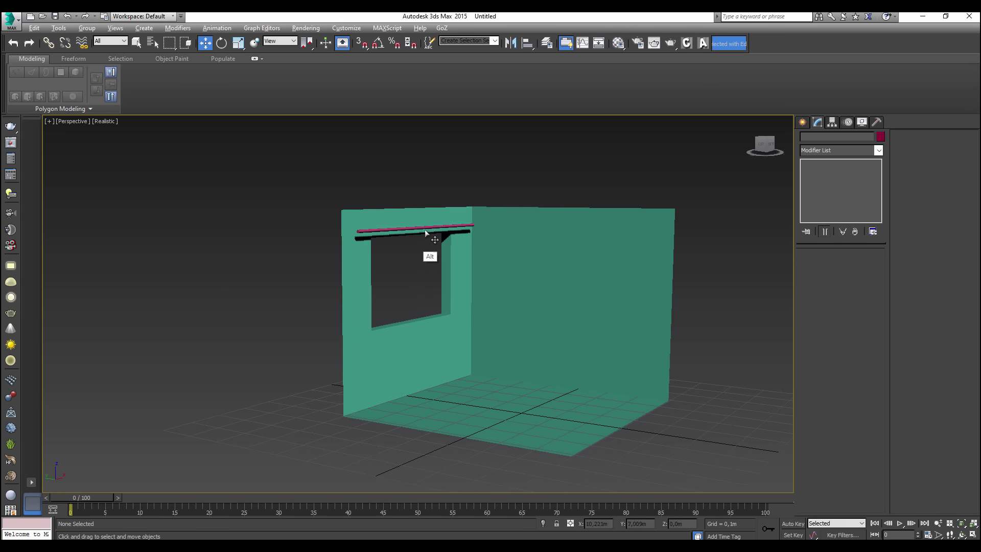
mouse_move(425, 229)
alt+middle_down()
mouse_move(434, 227)
mouse_move(411, 197)
mouse_move(428, 225)
mouse_move(376, 246)
alt+middle_up()
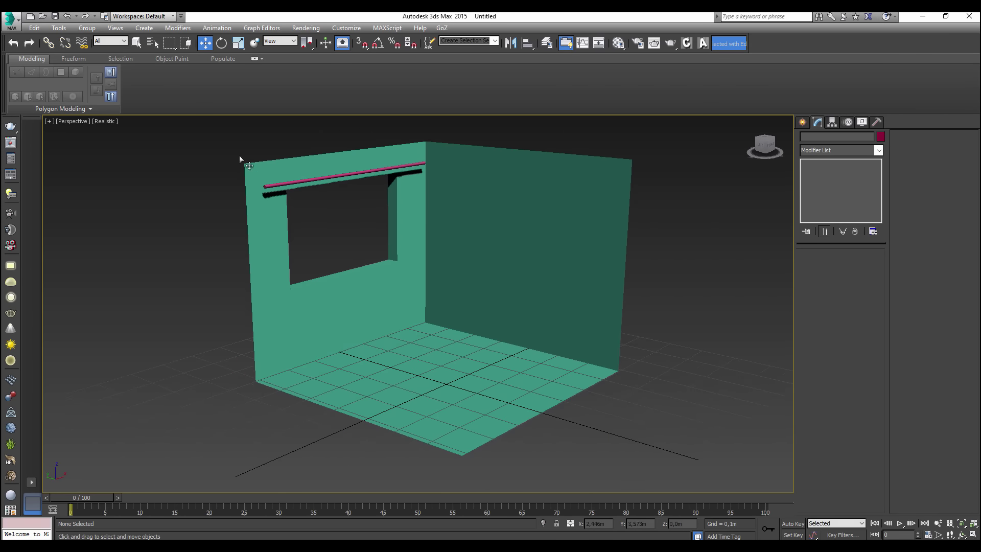
drag(239, 155, 310, 222)
Export room and rod as FBX 'escena cortina_tuto MD' into Cortinas en MD\FBX
click(15, 22)
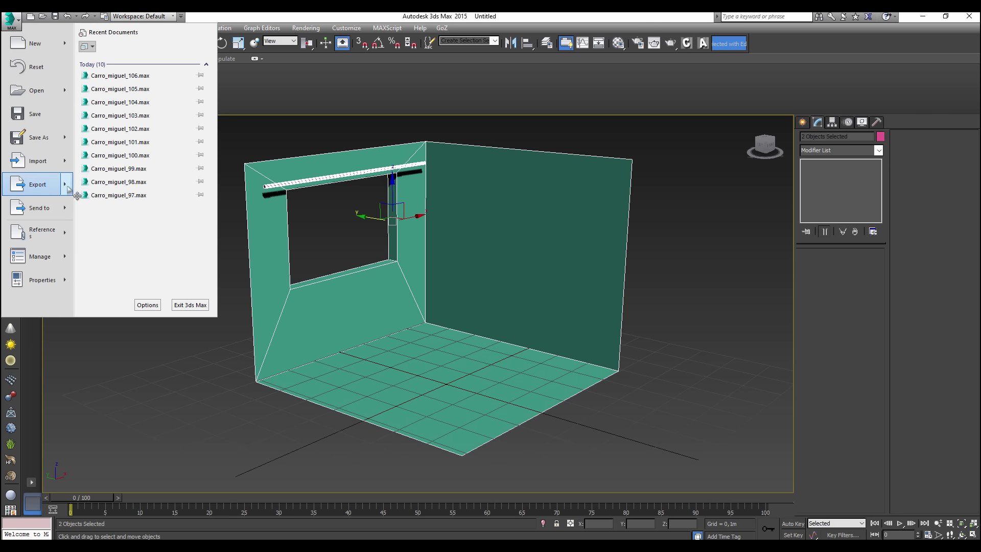
mouse_move(38, 184)
click(124, 104)
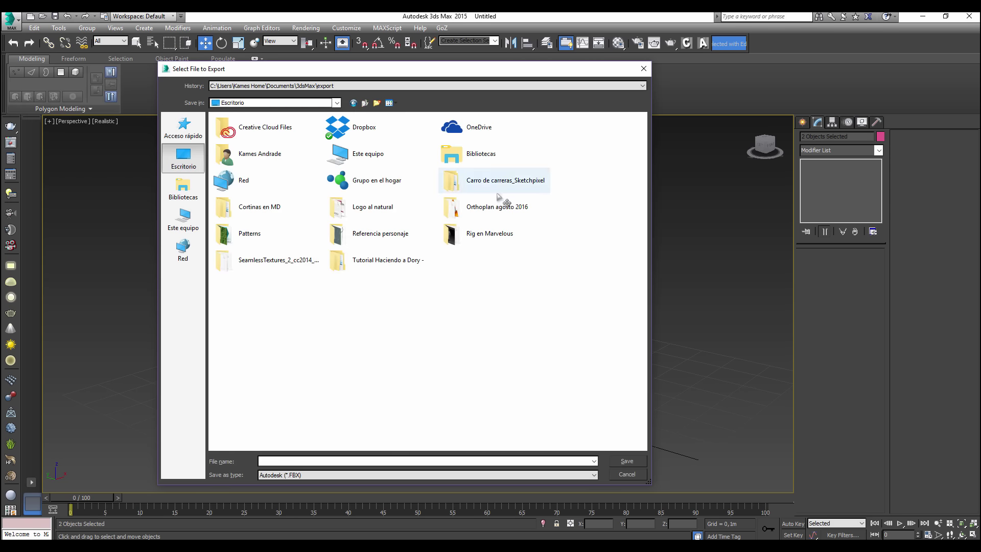
double_click(256, 210)
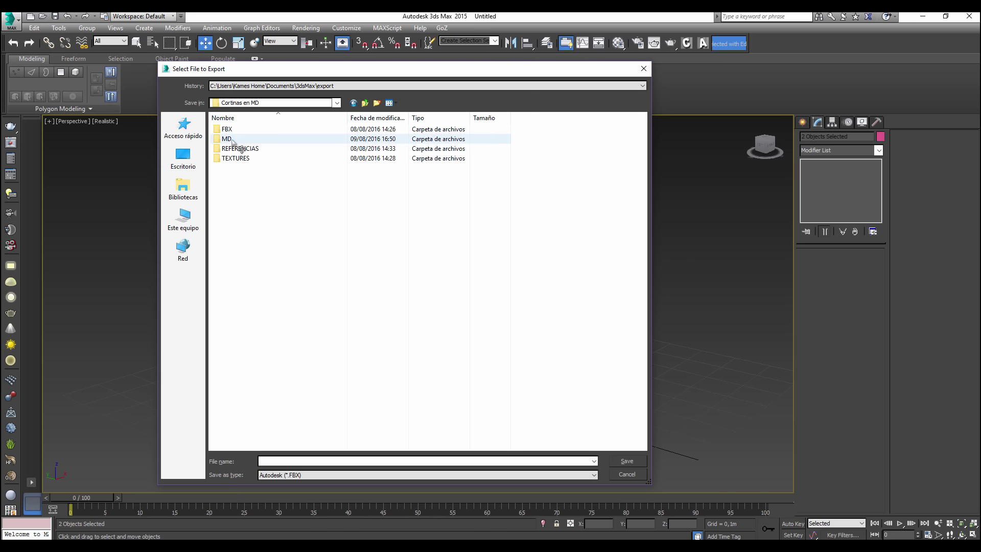
click(228, 131)
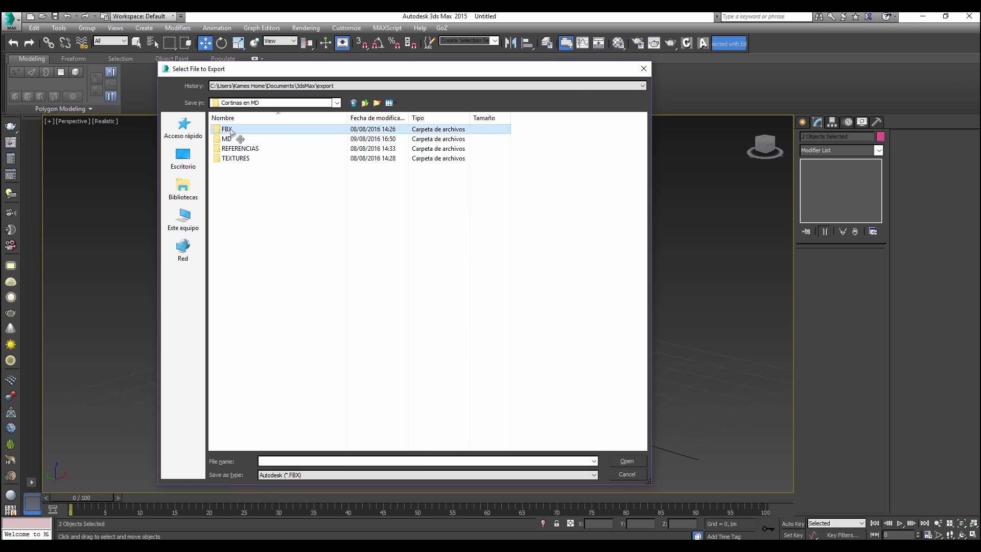
double_click(228, 131)
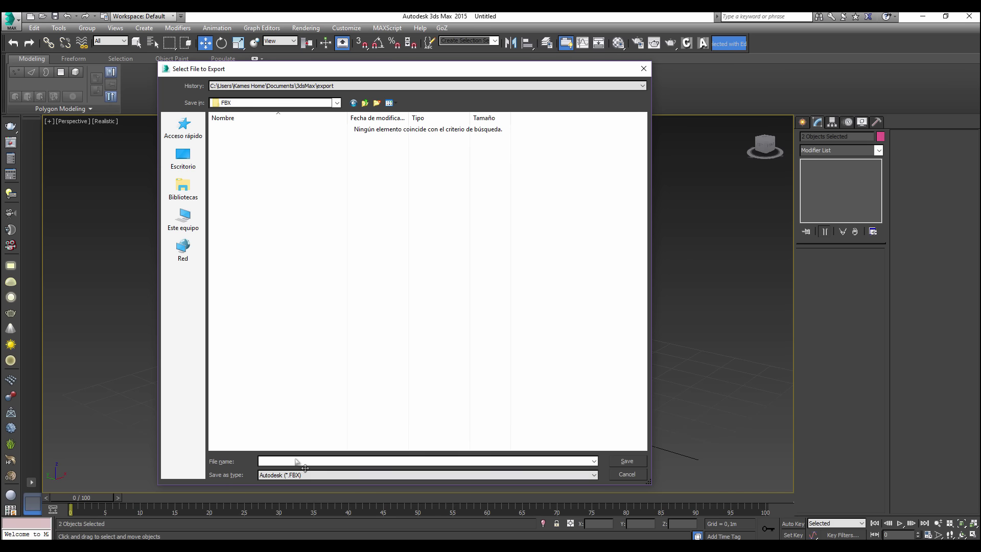
click(291, 463)
click(629, 462)
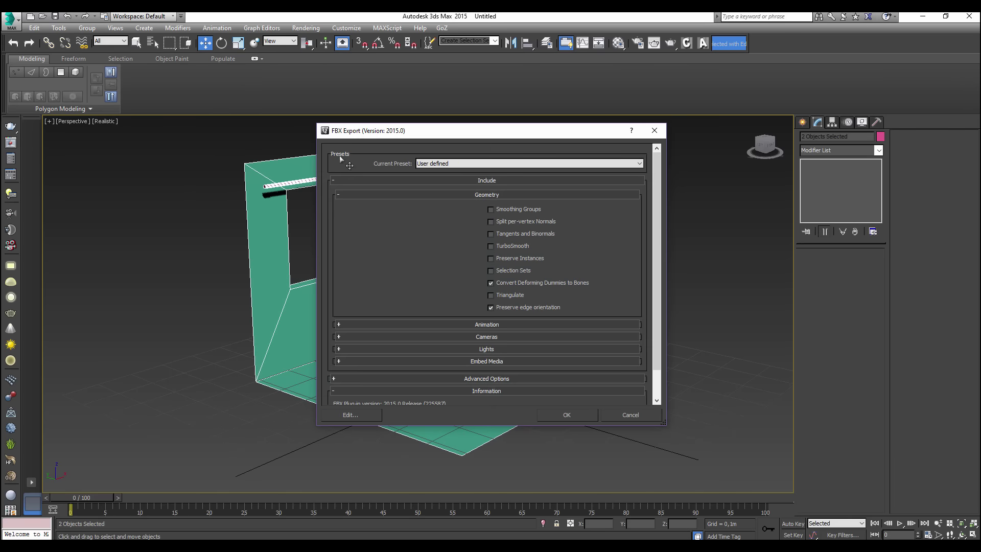
click(571, 409)
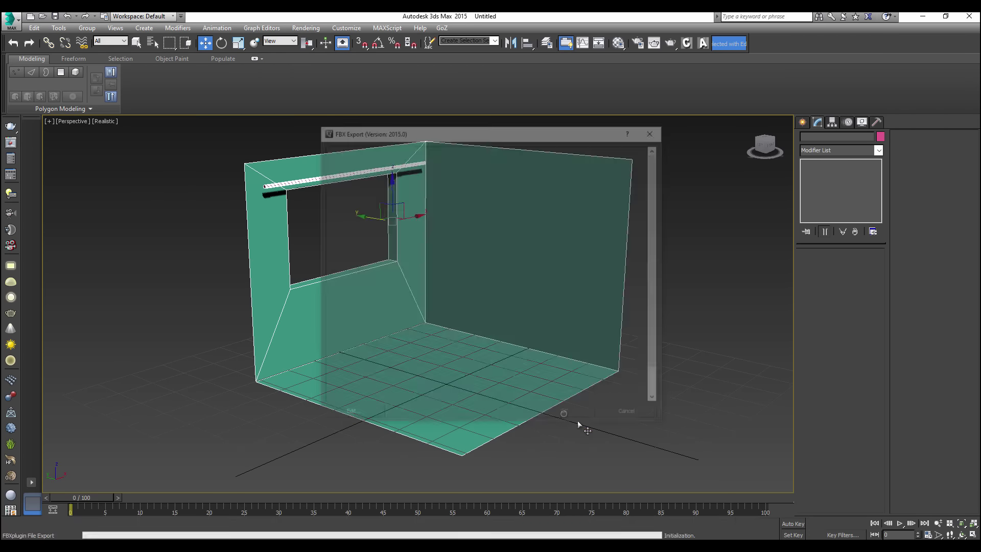
key(q)
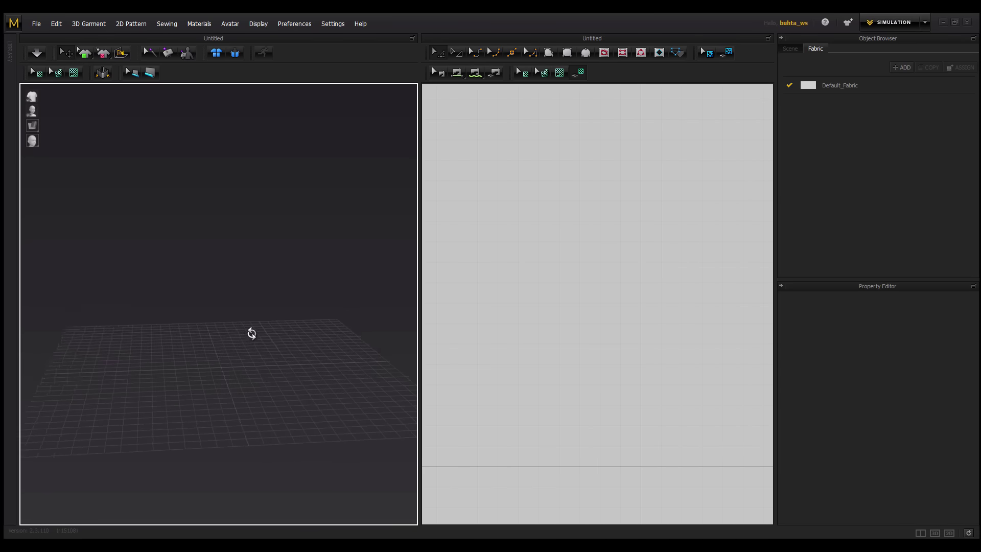
Load the third male avatar thumbnail from the Avatar Editor into the empty scene
right_drag(250, 333, 228, 344)
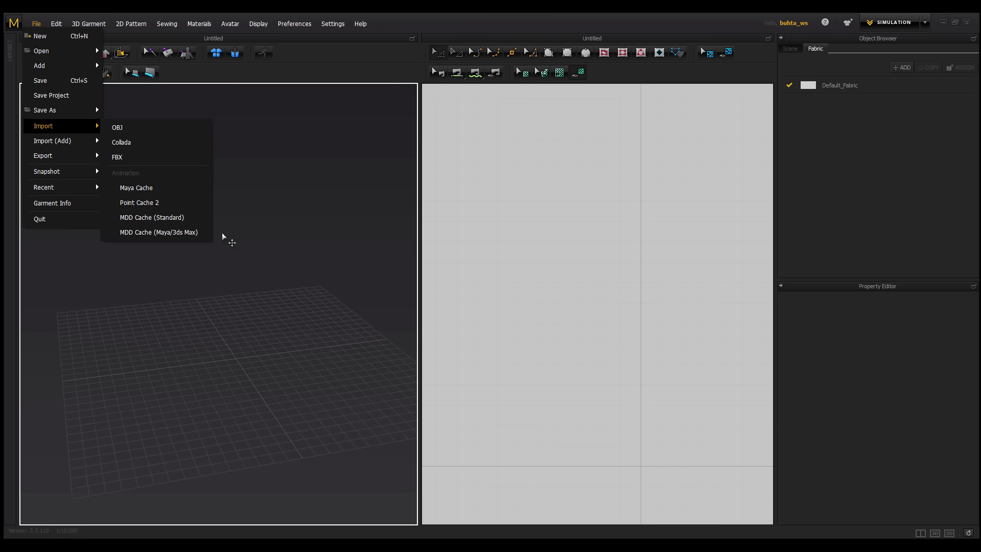
click(272, 247)
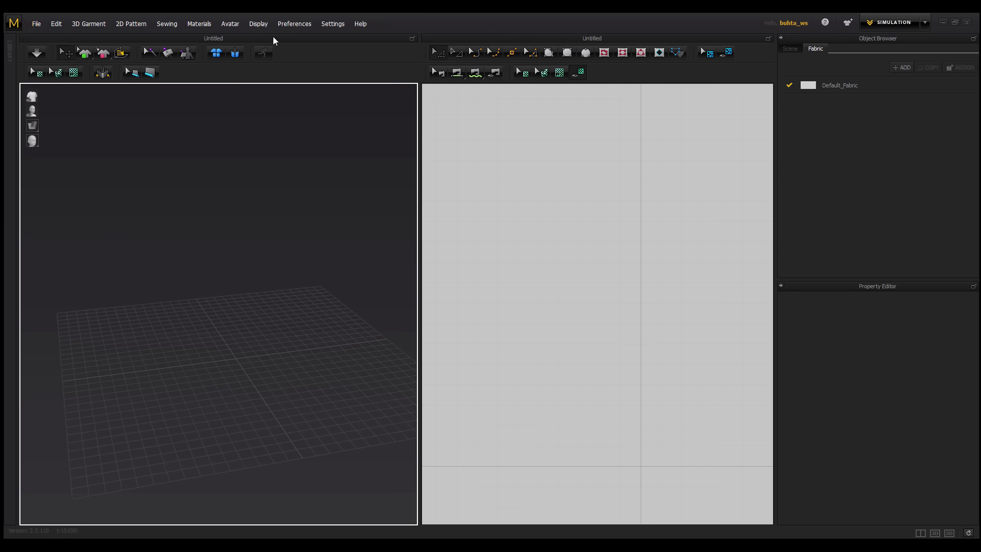
click(228, 26)
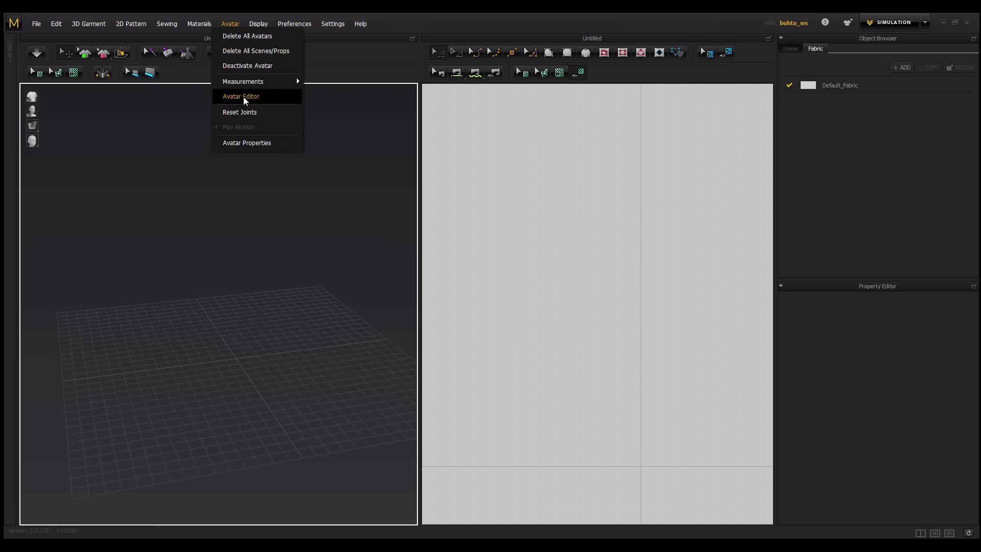
click(245, 97)
click(666, 157)
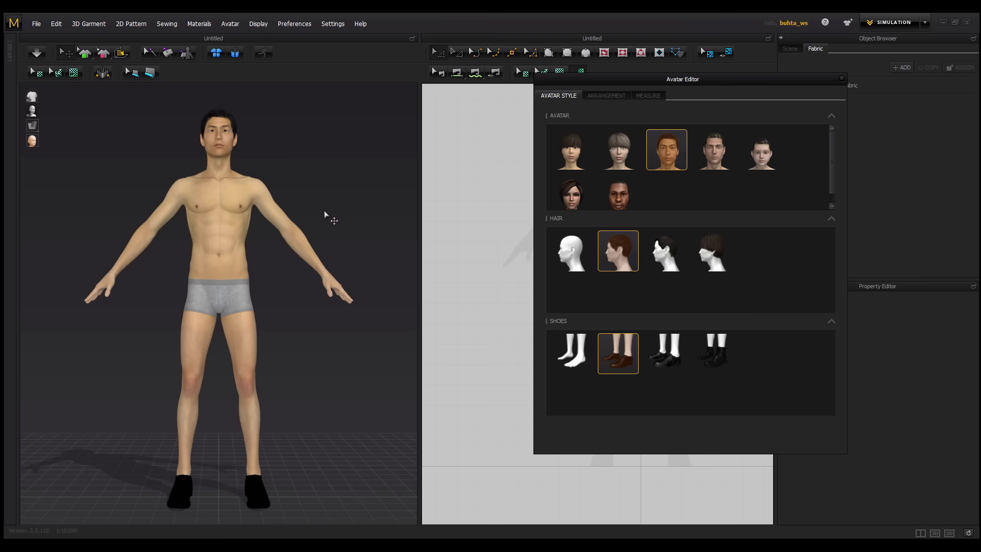
click(842, 79)
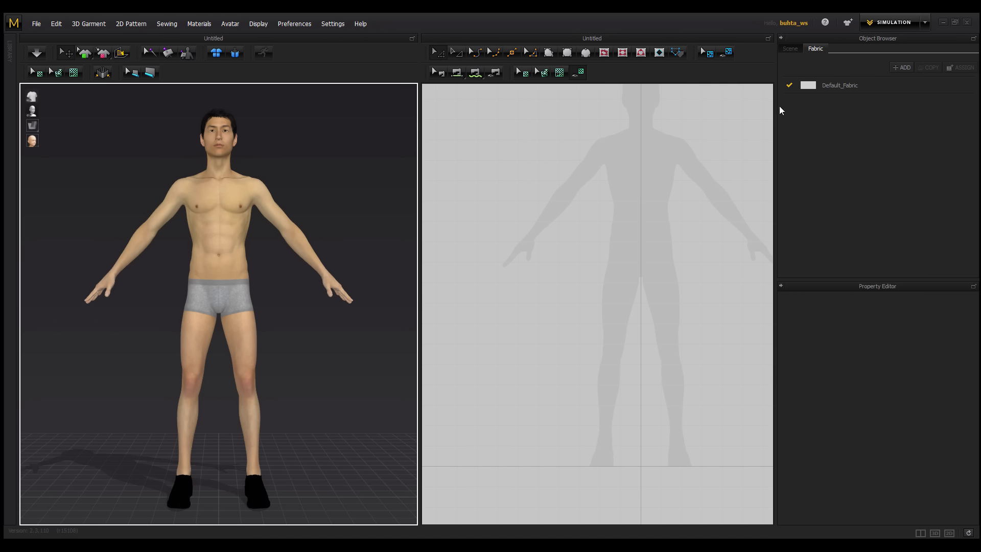
scroll(561, 225, down, 2)
scroll(561, 225, down, 1)
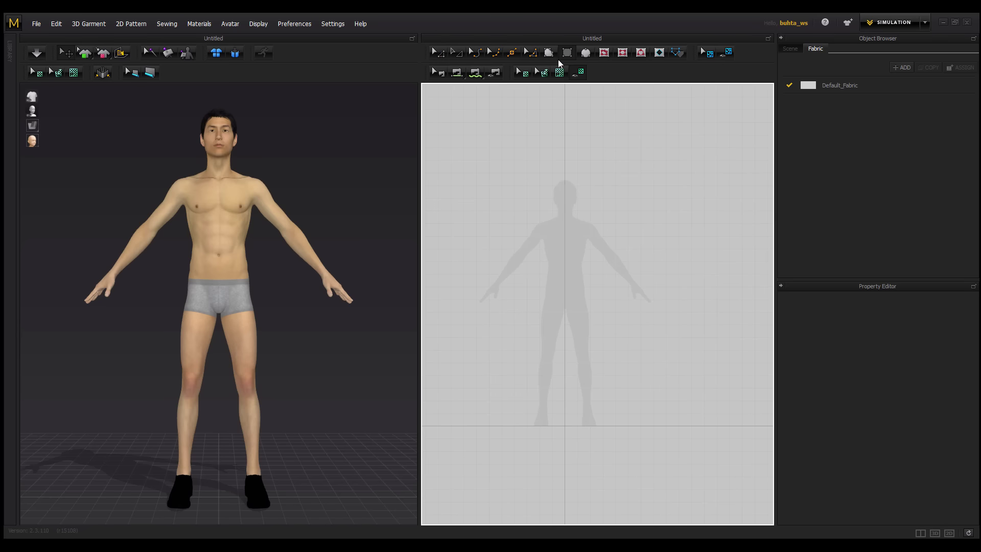
Draw a tall, narrow rectangular panel and switch the 3D display to mesh
mouse_move(553, 178)
mouse_down()
mouse_move(608, 408)
mouse_move(577, 426)
mouse_up()
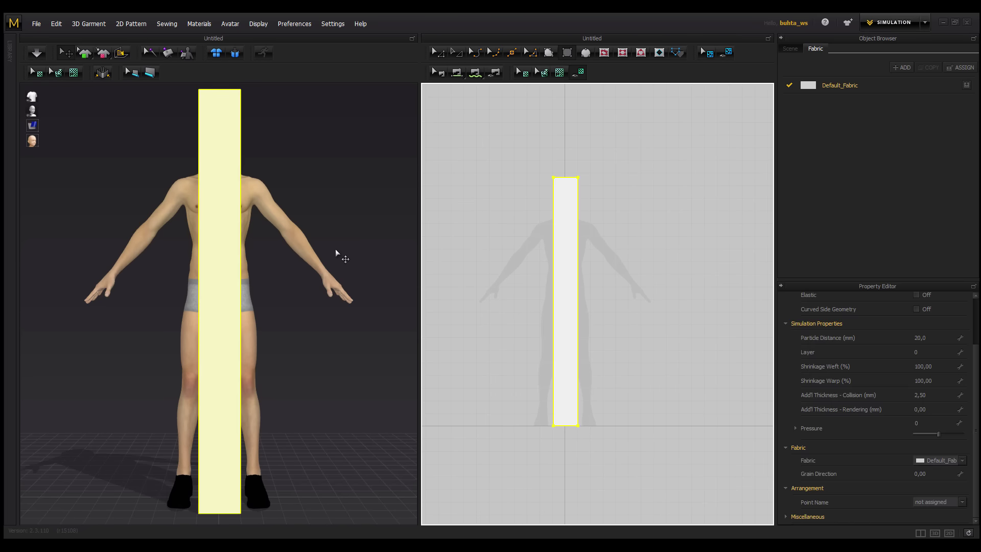
mouse_move(337, 254)
right_down()
mouse_move(254, 201)
mouse_move(219, 225)
mouse_move(298, 217)
mouse_move(269, 210)
right_up()
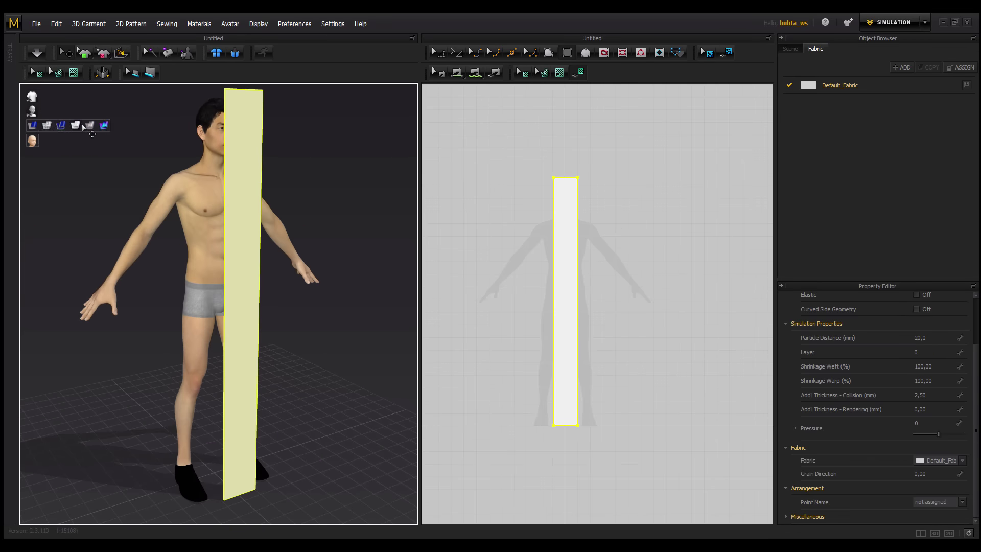
click(46, 125)
scroll(258, 153, up, 2)
scroll(254, 177, up, 4)
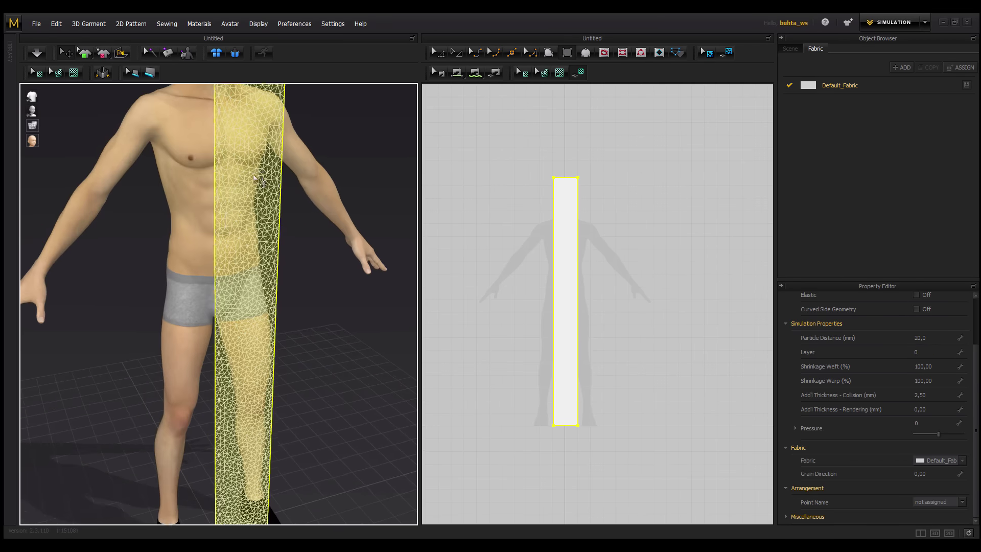
scroll(254, 177, down, 2)
scroll(250, 169, down, 2)
Orbit and zoom to view the tall panel from the side
mouse_move(250, 121)
right_down()
mouse_move(324, 157)
mouse_move(276, 164)
mouse_move(307, 176)
mouse_move(262, 188)
mouse_move(291, 190)
right_up()
scroll(296, 185, up, 2)
scroll(296, 185, down, 2)
scroll(263, 188, up, 2)
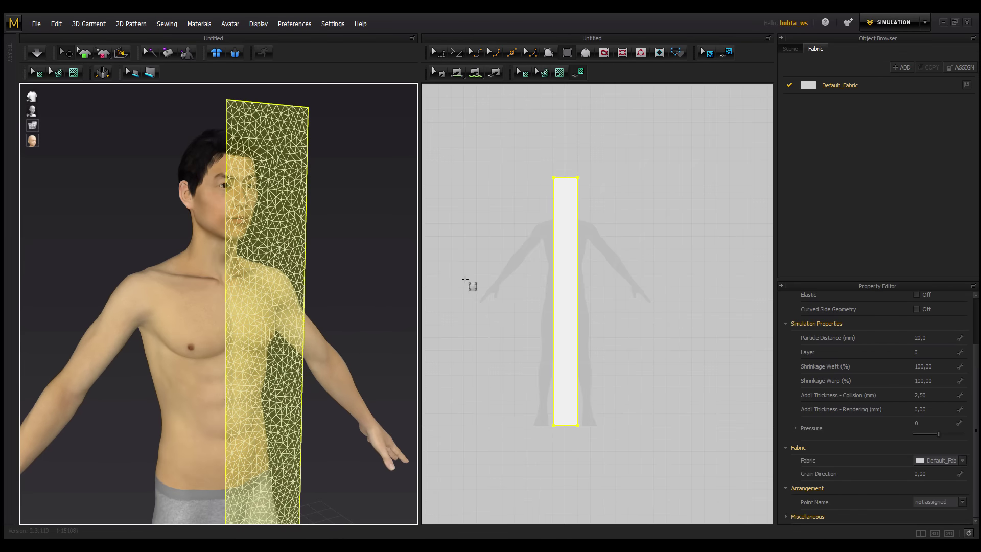
scroll(271, 277, down, 2)
scroll(256, 256, down, 2)
scroll(219, 220, down, 2)
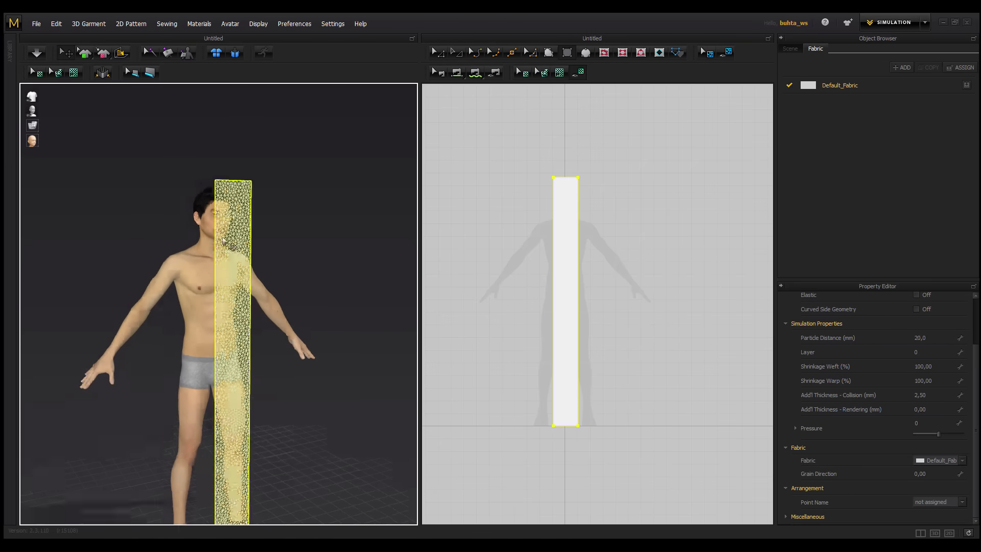
scroll(178, 184, down, 2)
click(35, 24)
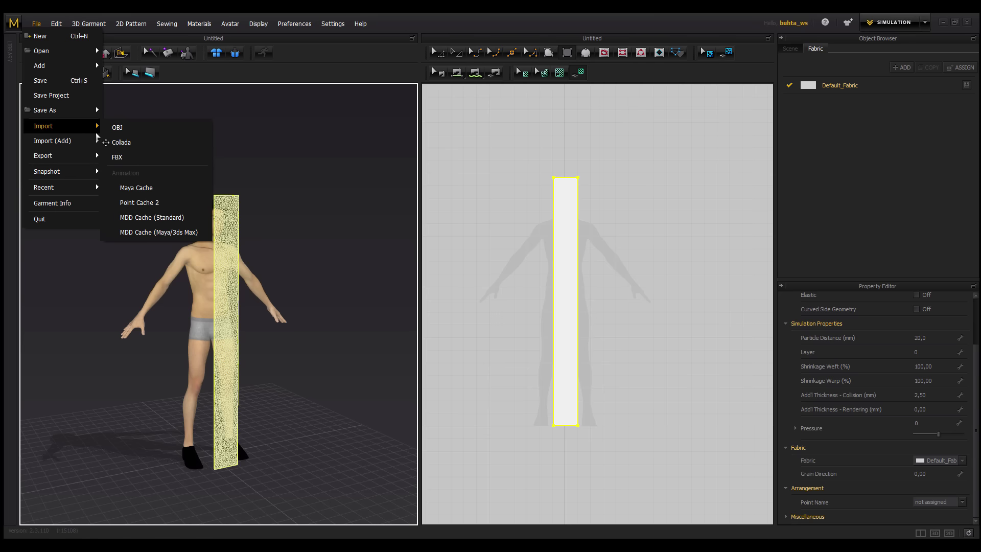
mouse_move(44, 125)
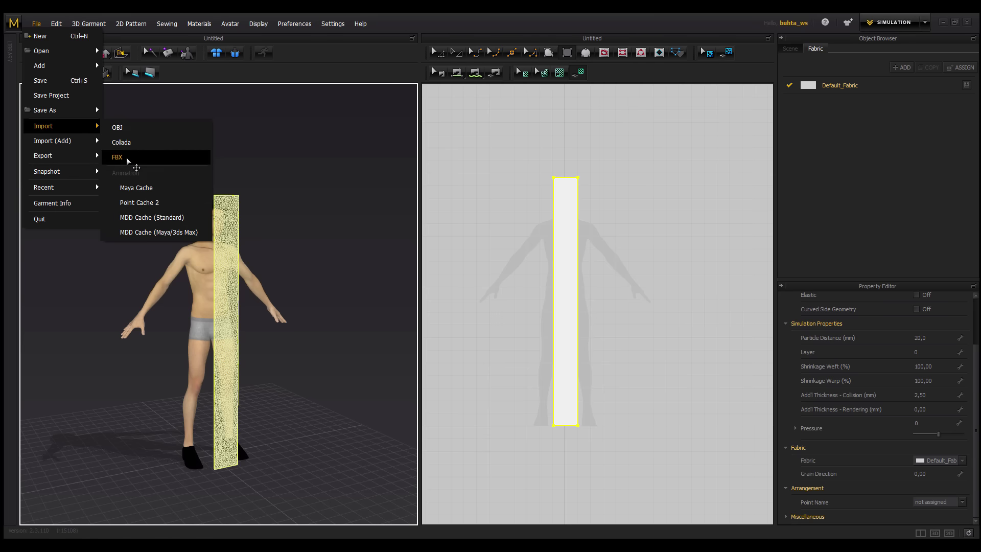
Import escena cortina_tuto MD.FBX at the default mm scale
click(120, 157)
click(432, 134)
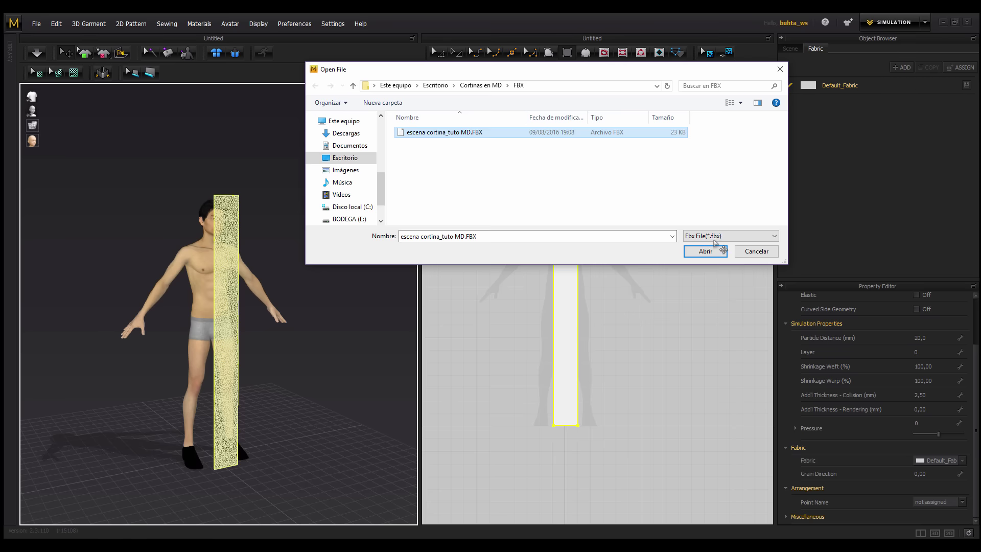
click(705, 251)
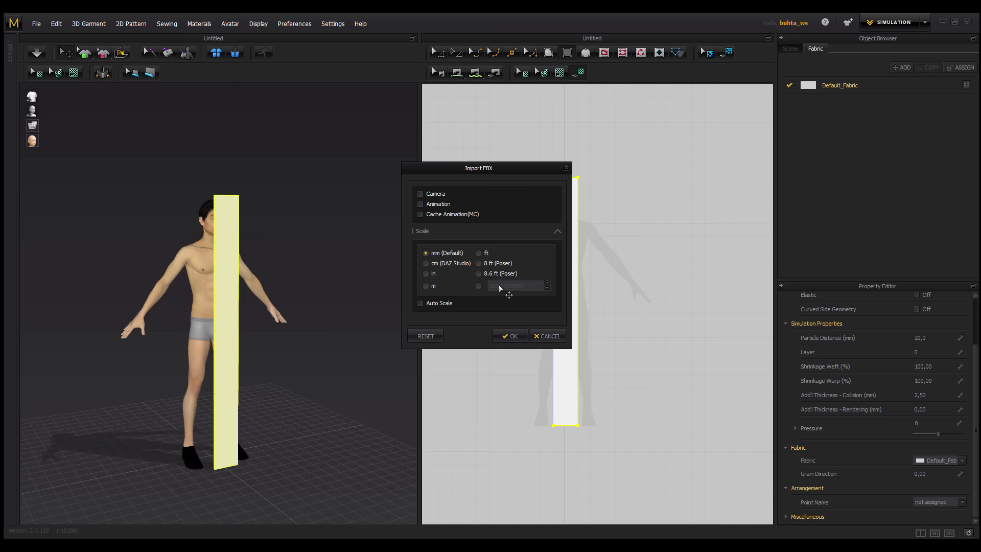
click(514, 337)
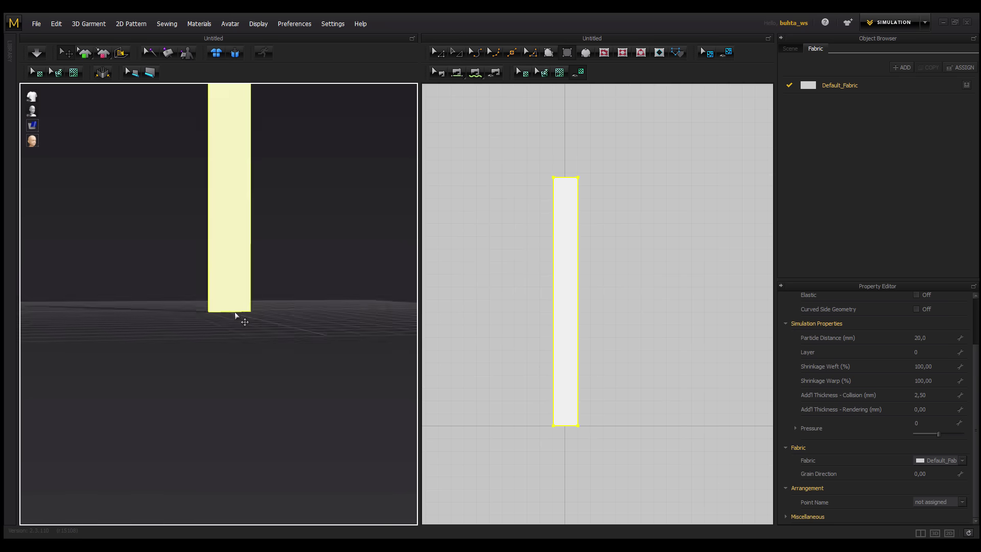
right_drag(236, 312, 252, 323)
scroll(234, 313, up, 2)
scroll(245, 347, up, 2)
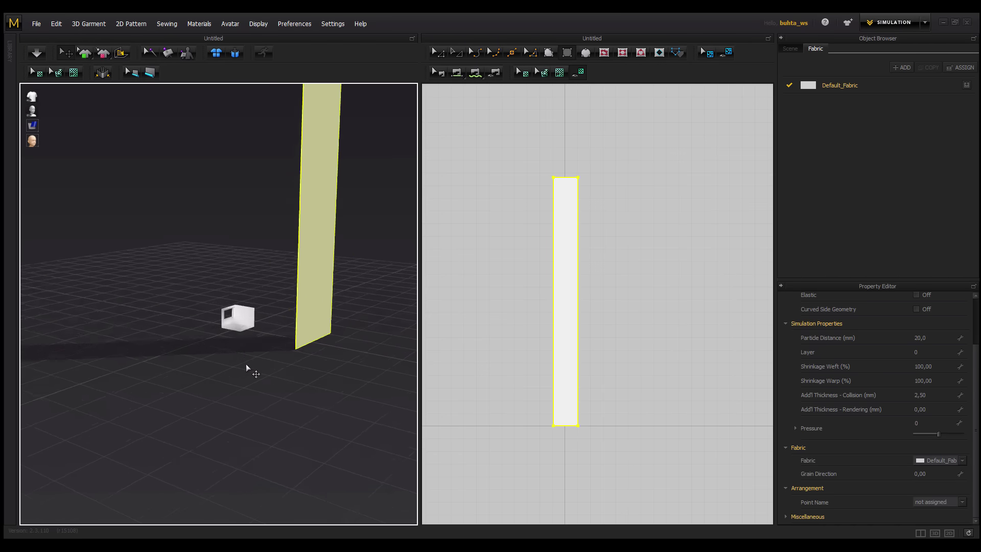
scroll(248, 358, up, 2)
scroll(233, 290, up, 2)
scroll(233, 290, up, 2)
scroll(258, 313, down, 3)
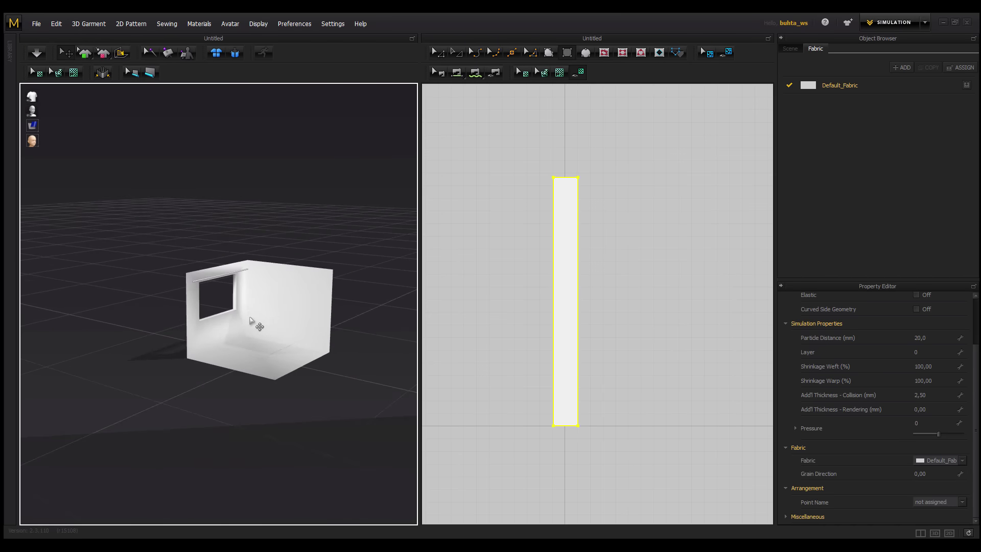
scroll(218, 246, down, 2)
scroll(210, 240, down, 2)
mouse_move(277, 162)
right_down()
mouse_move(265, 219)
mouse_move(259, 180)
mouse_move(328, 258)
right_up()
scroll(300, 263, down, 2)
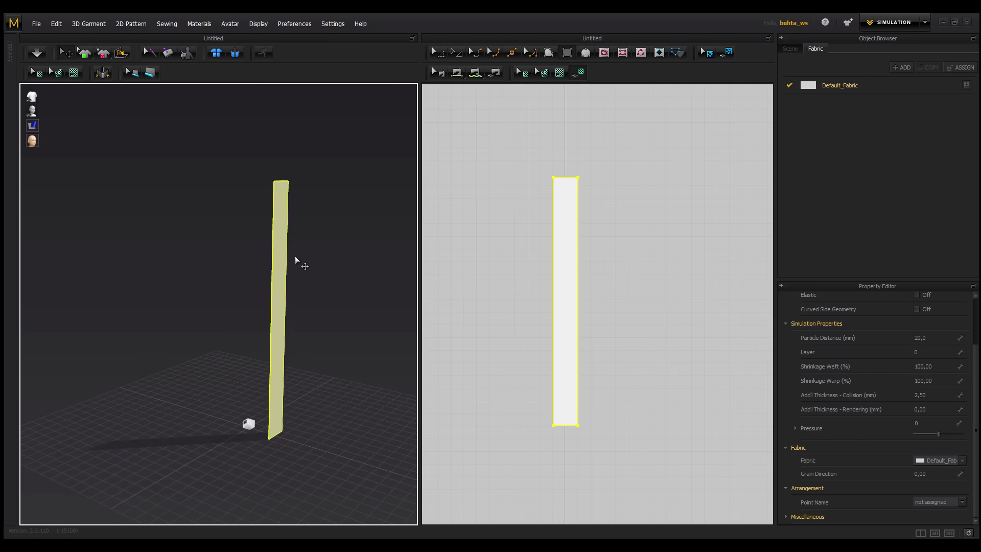
right_drag(261, 352, 257, 366)
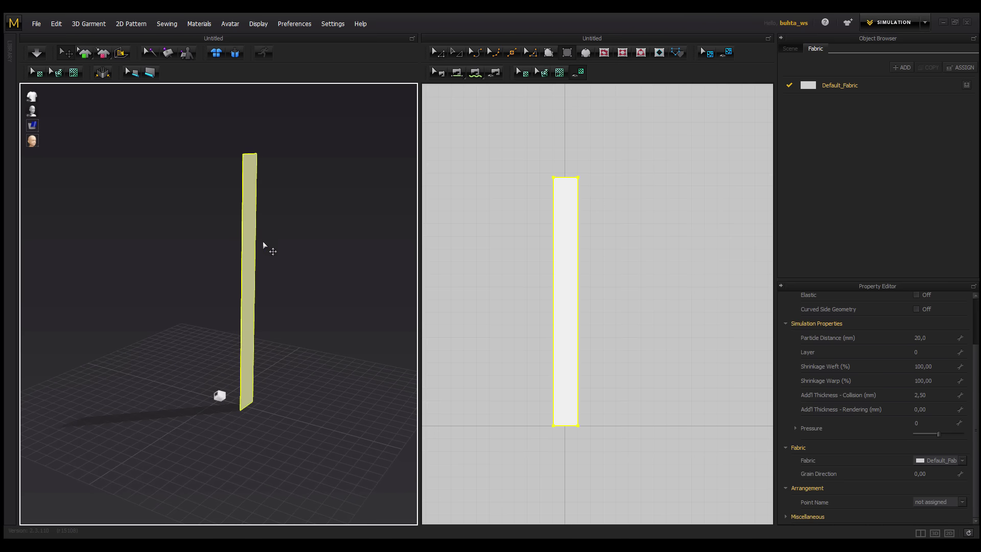
right_drag(239, 299, 220, 358)
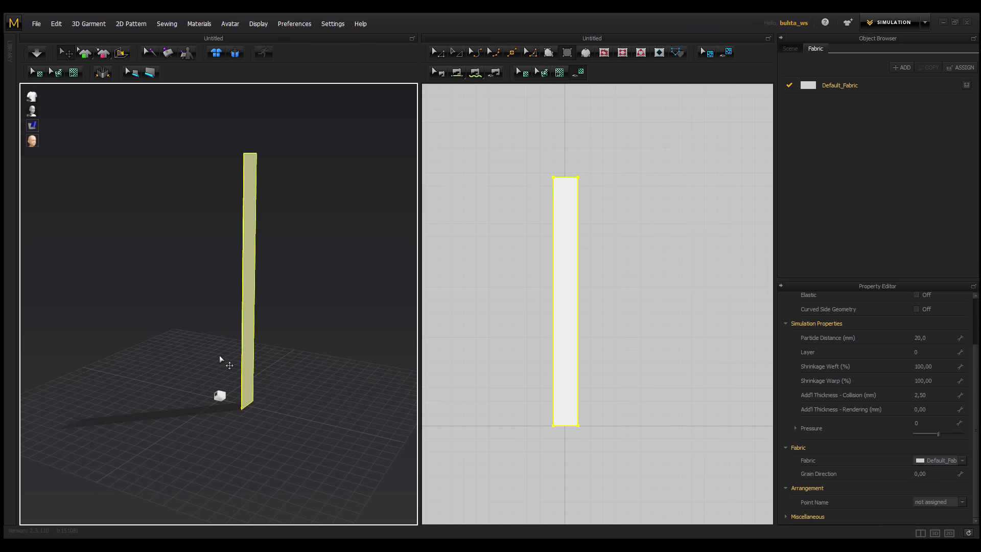
scroll(283, 297, down, 5)
scroll(241, 410, up, 8)
mouse_move(240, 409)
right_down()
mouse_move(231, 357)
mouse_move(249, 182)
mouse_move(219, 307)
mouse_move(263, 307)
right_up()
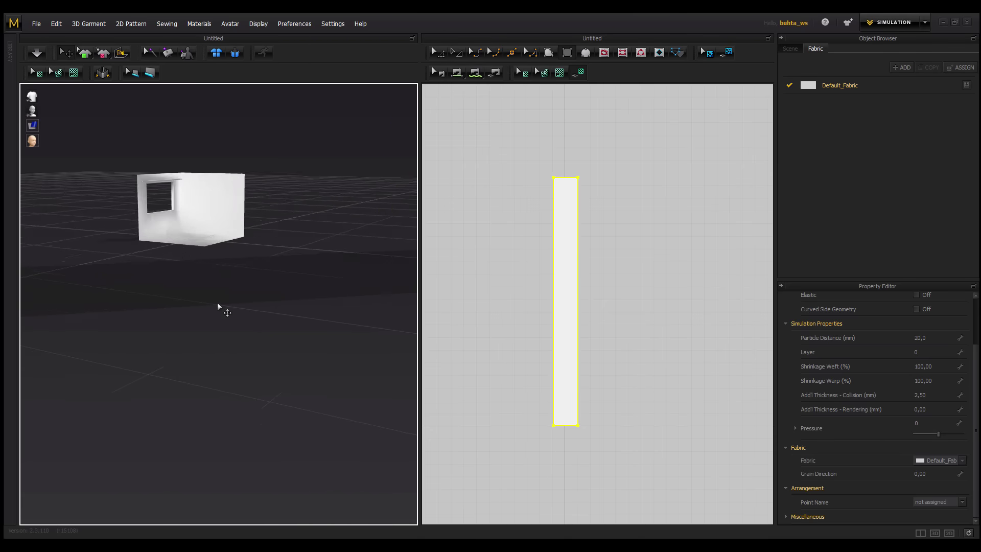
scroll(244, 283, up, 3)
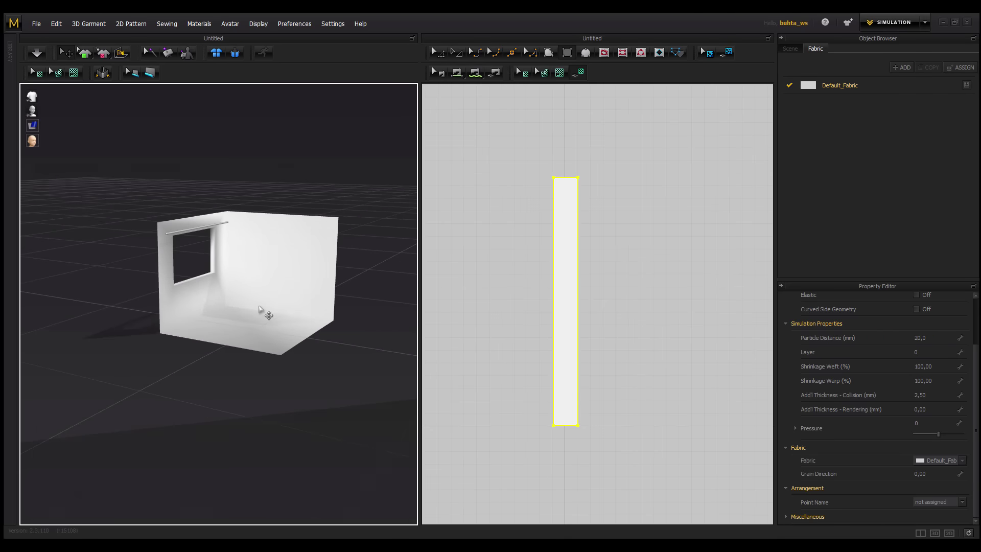
scroll(265, 317, up, 5)
scroll(265, 318, down, 10)
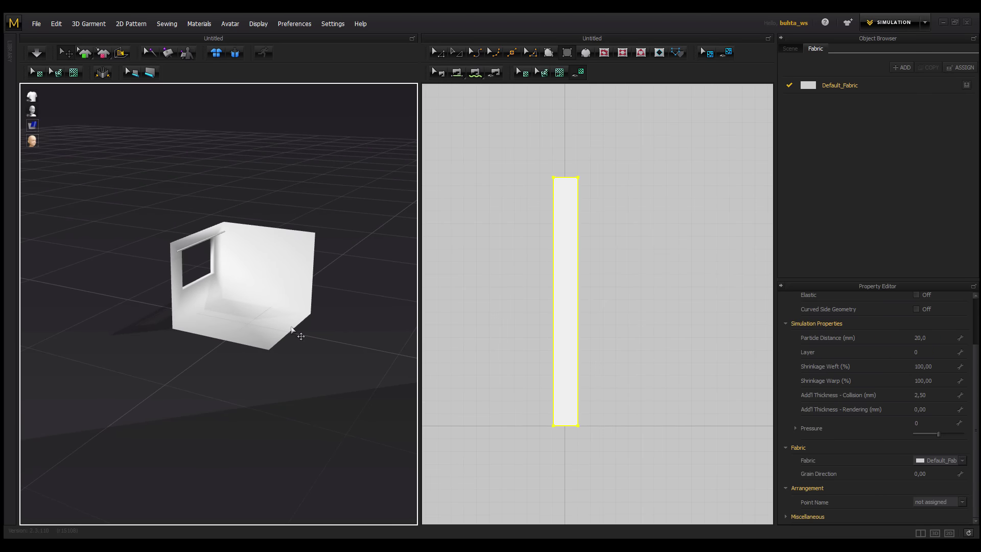
right_drag(267, 325, 244, 313)
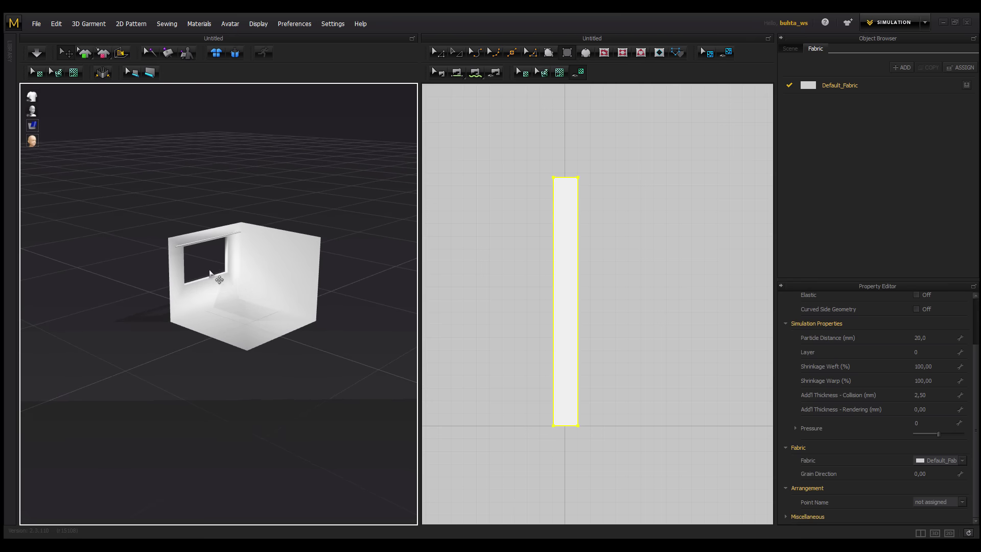
scroll(262, 302, down, 5)
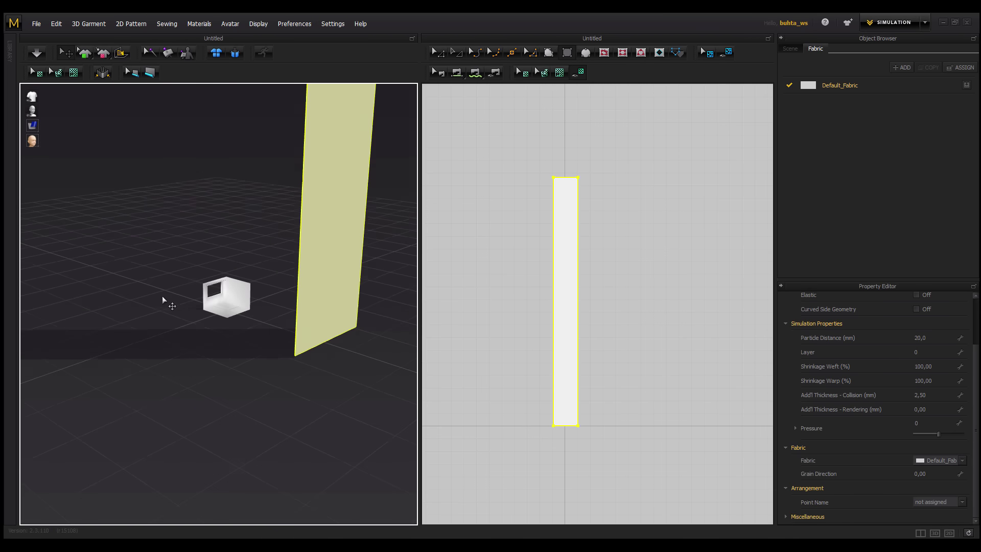
mouse_move(164, 298)
right_down()
mouse_move(252, 295)
mouse_move(212, 127)
right_up()
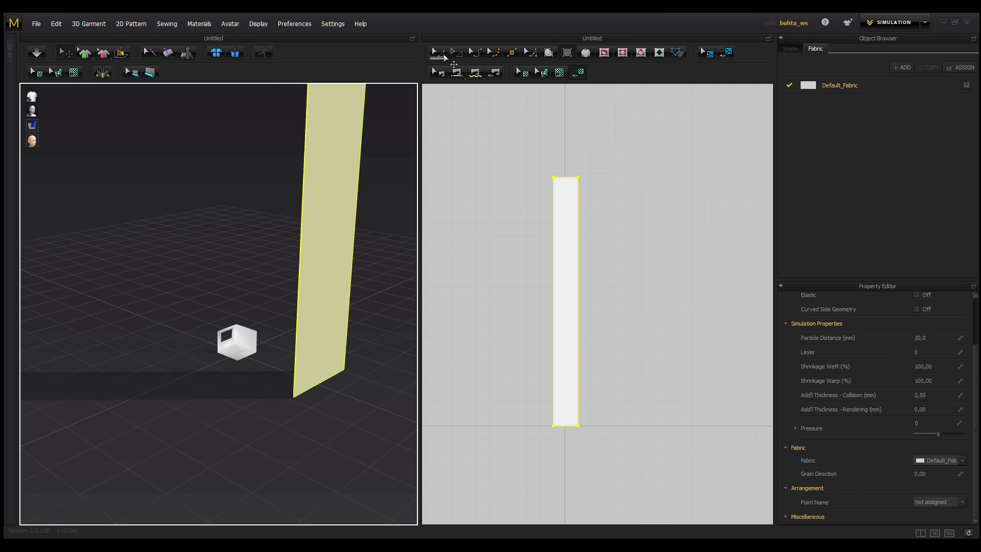
right_drag(612, 173, 589, 124)
Draw a small, narrow test rectangle pattern piece with the Rectangle tool
click(576, 75)
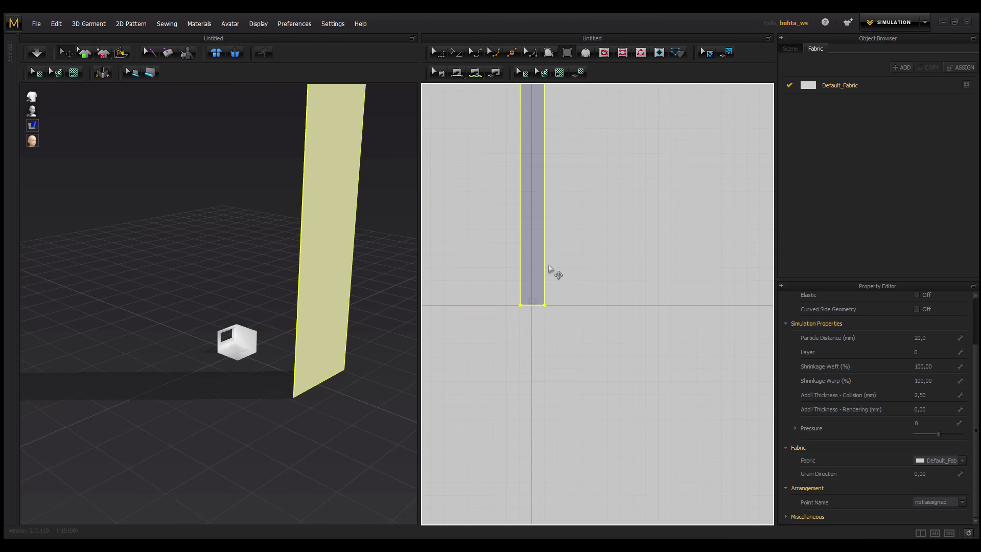
scroll(587, 368, up, 2)
scroll(667, 331, up, 2)
scroll(639, 347, up, 2)
scroll(583, 304, up, 1)
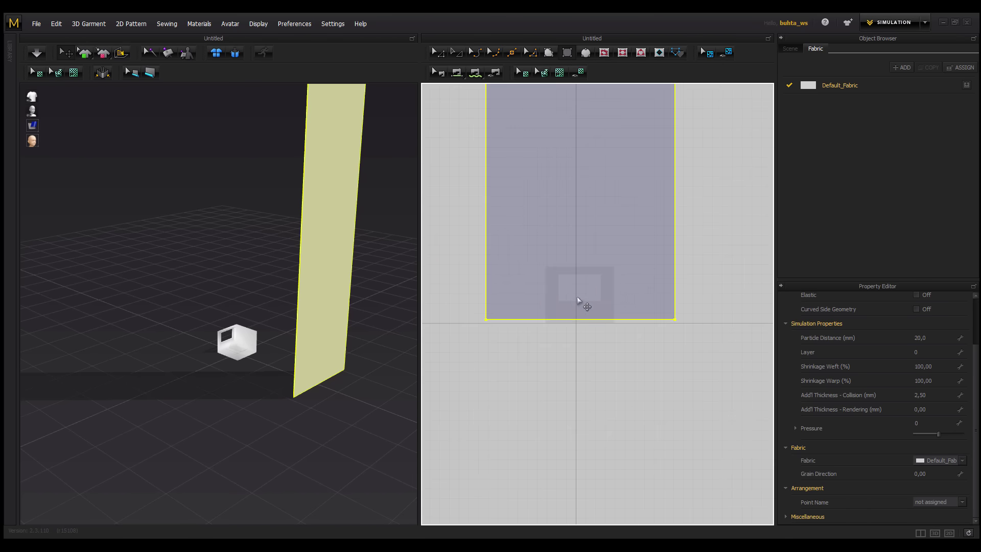
scroll(552, 300, up, 2)
scroll(548, 249, up, 1)
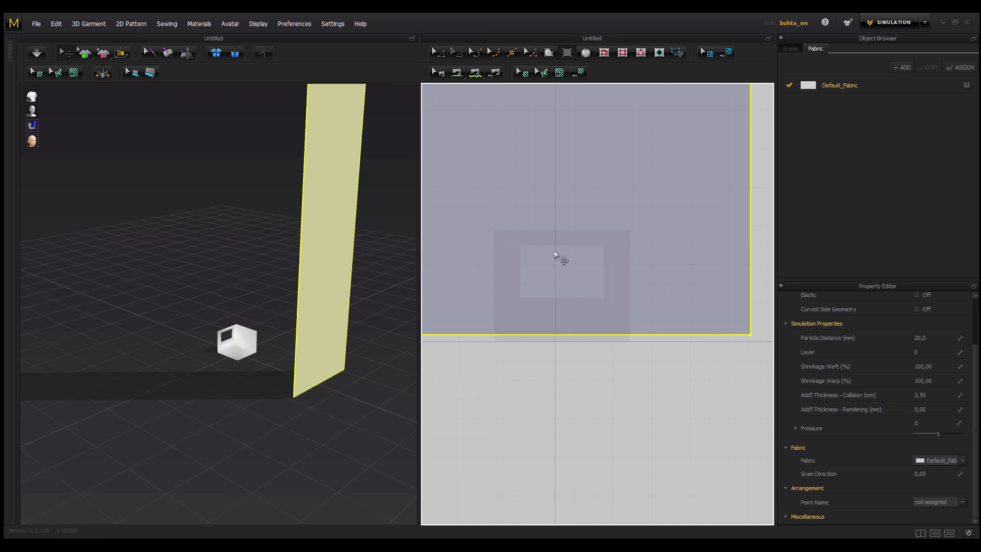
drag(545, 238, 566, 339)
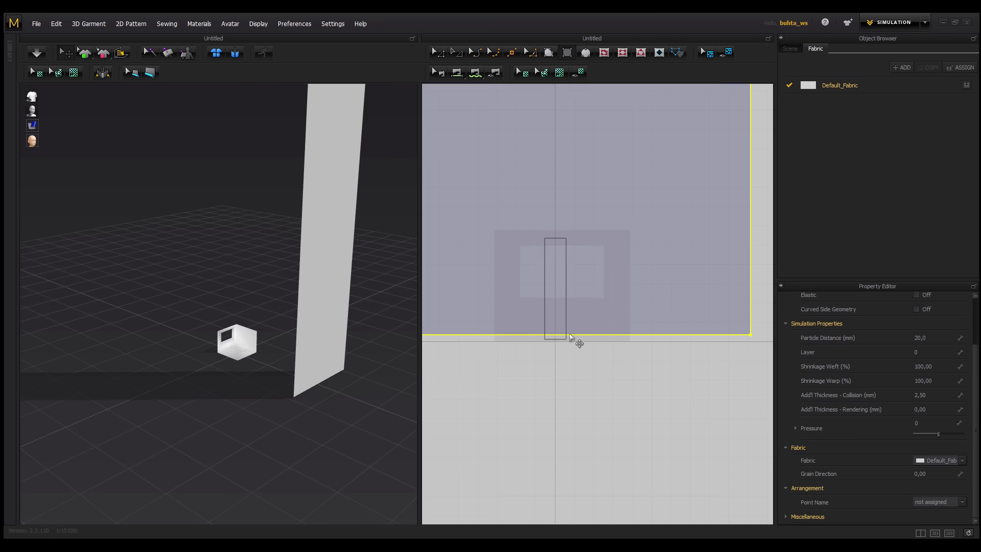
right_drag(358, 342, 346, 357)
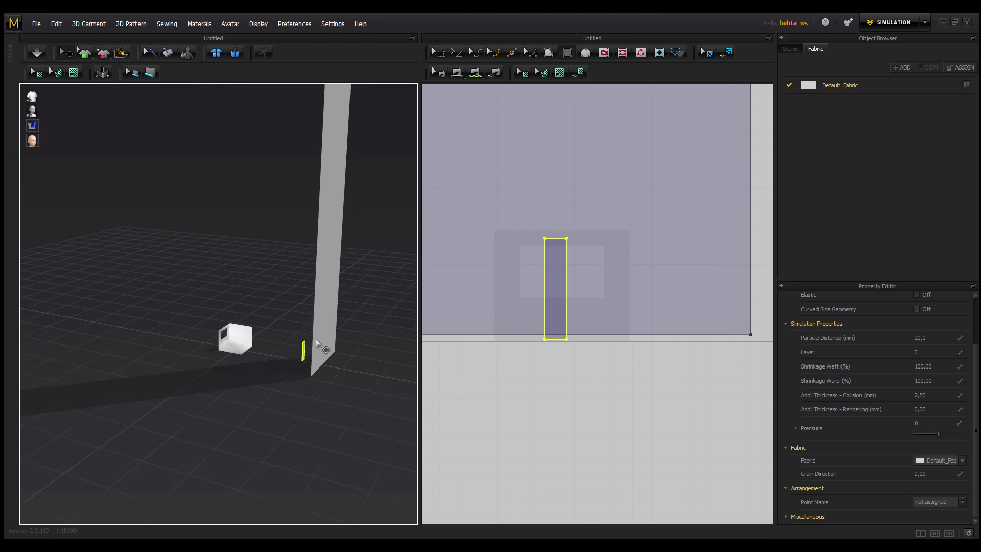
Move the test rectangle next to the room and set the garment display to Mesh
mouse_move(318, 352)
right_down()
mouse_move(303, 314)
mouse_move(392, 296)
right_up()
scroll(329, 333, up, 5)
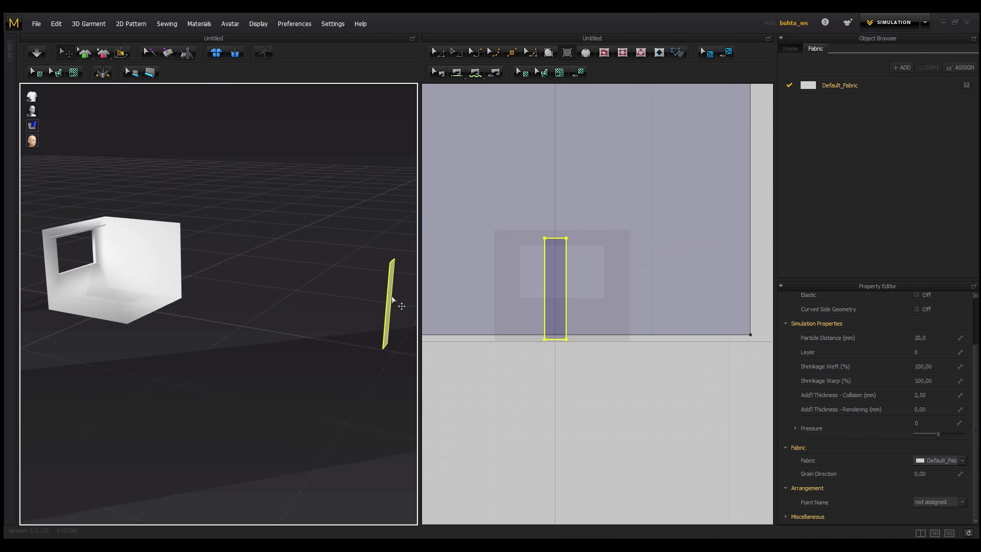
drag(391, 306, 201, 293)
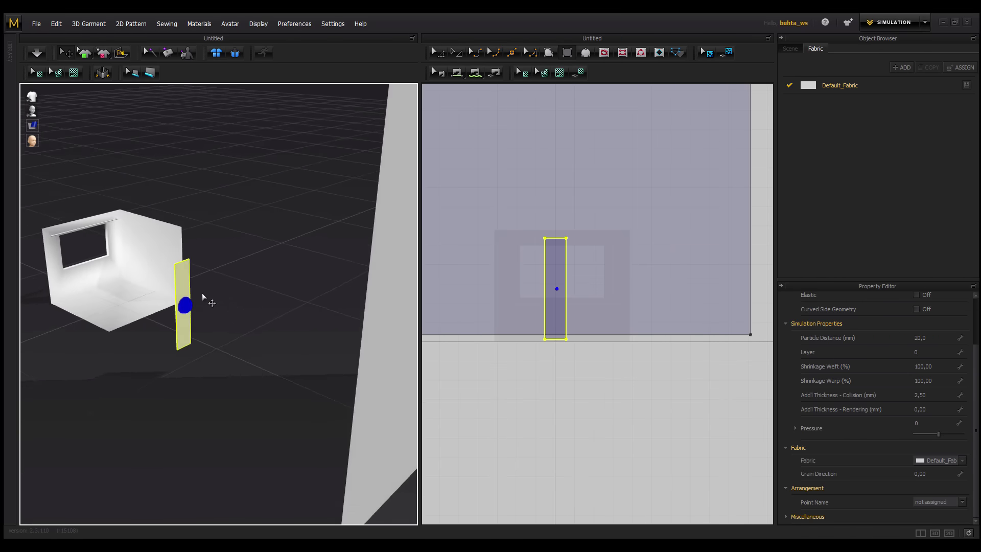
scroll(228, 313, up, 3)
scroll(255, 334, up, 2)
scroll(256, 334, up, 2)
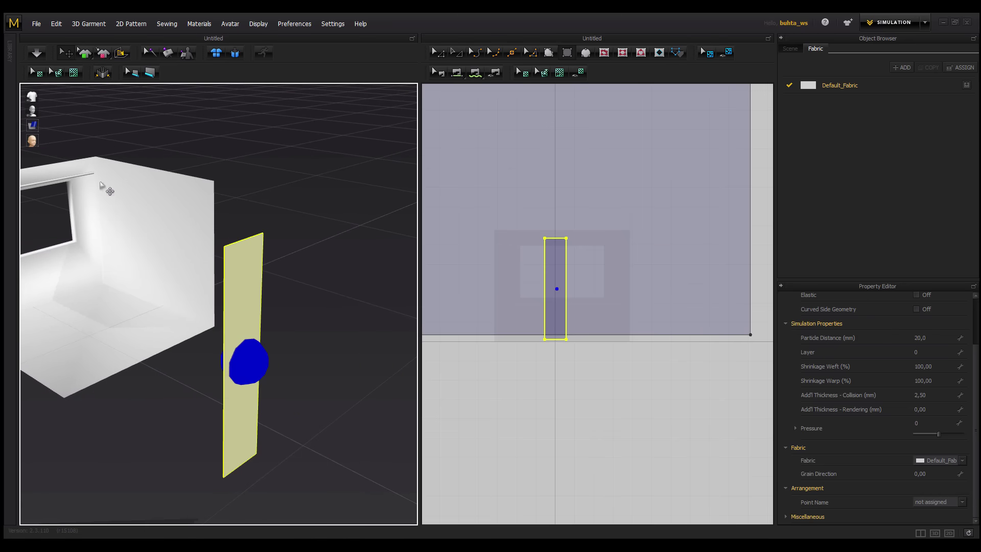
mouse_move(32, 125)
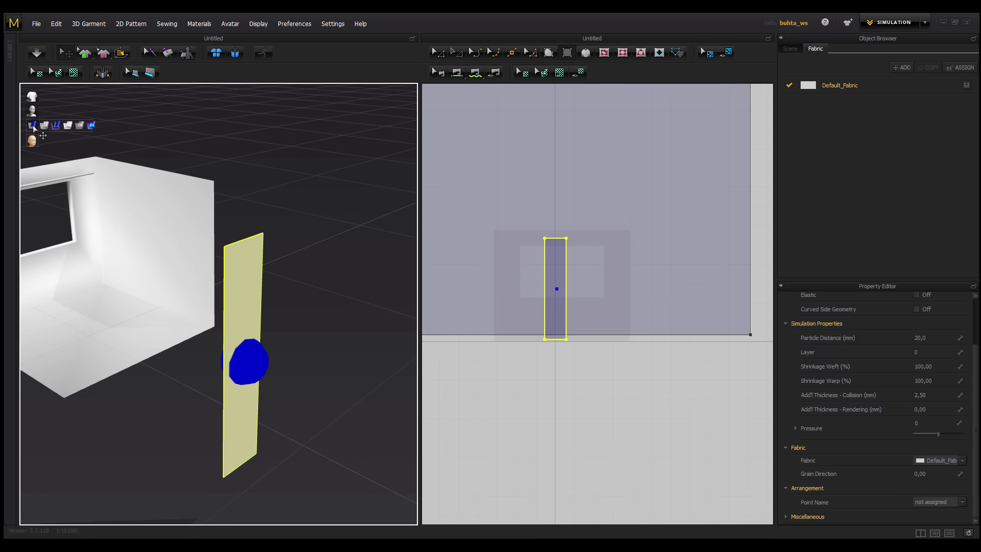
click(47, 124)
Delete the small test rectangle, leaving only the tall meshed panel
mouse_move(289, 265)
right_down()
mouse_move(271, 274)
mouse_move(337, 268)
mouse_move(283, 252)
right_up()
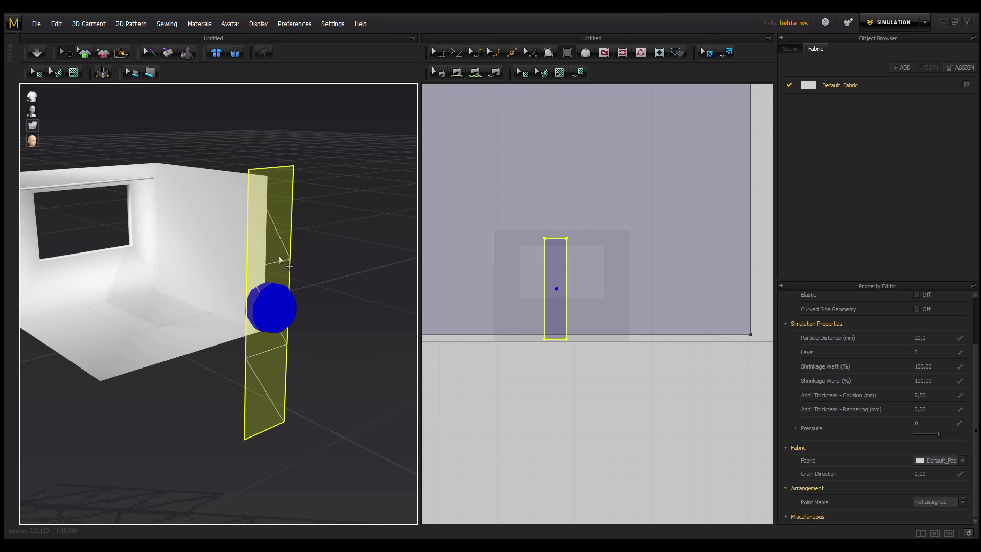
right_drag(280, 260, 300, 270)
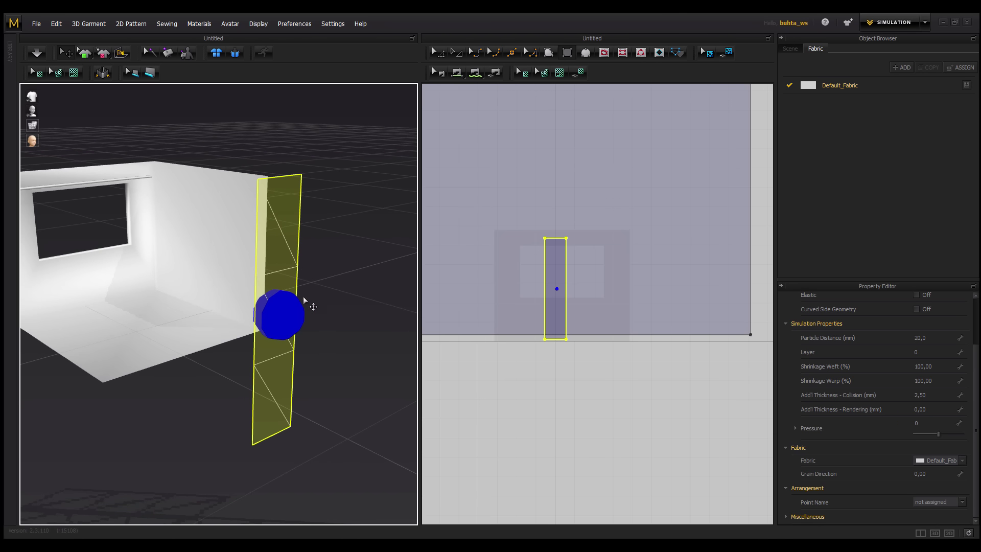
scroll(302, 297, down, 5)
right_drag(226, 228, 253, 278)
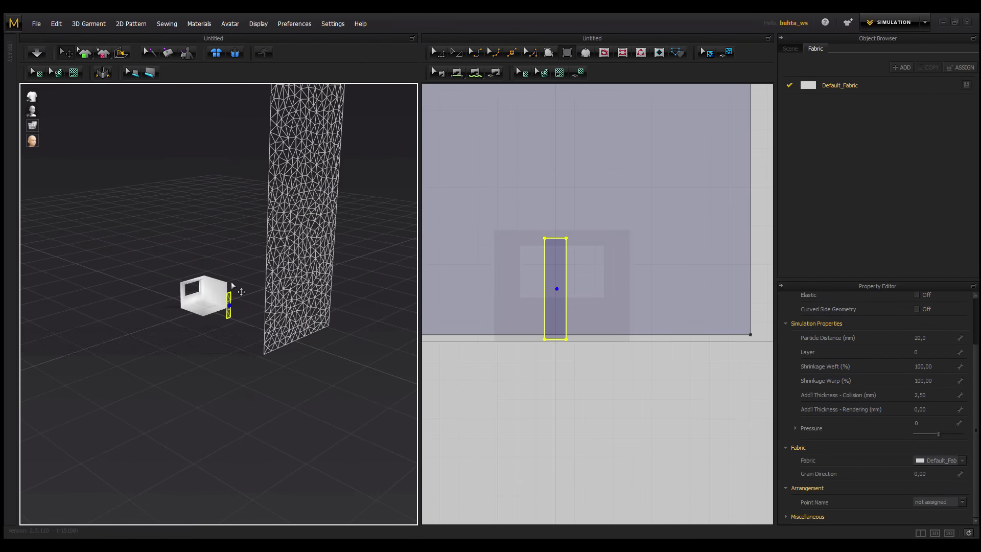
scroll(220, 266, down, 2)
right_drag(213, 247, 261, 307)
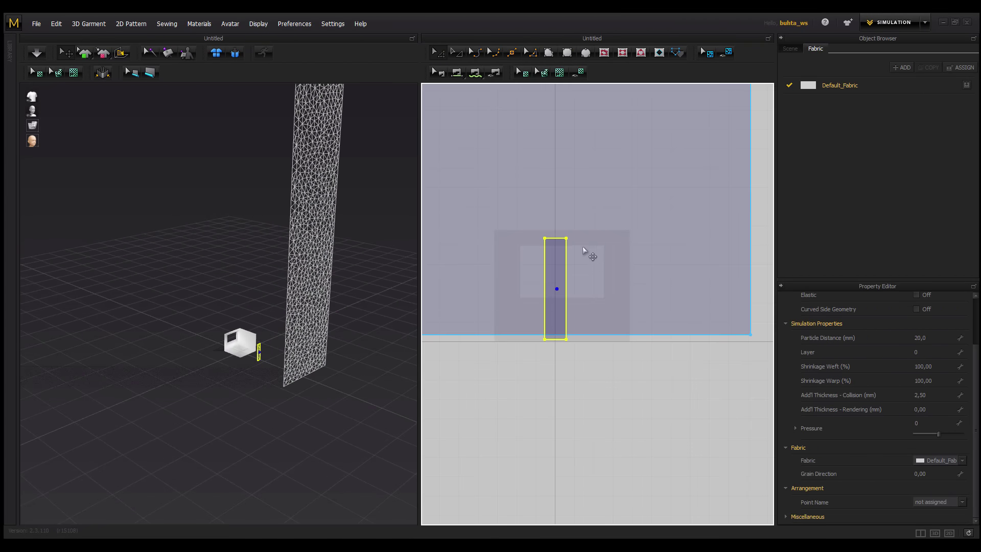
key(Delete)
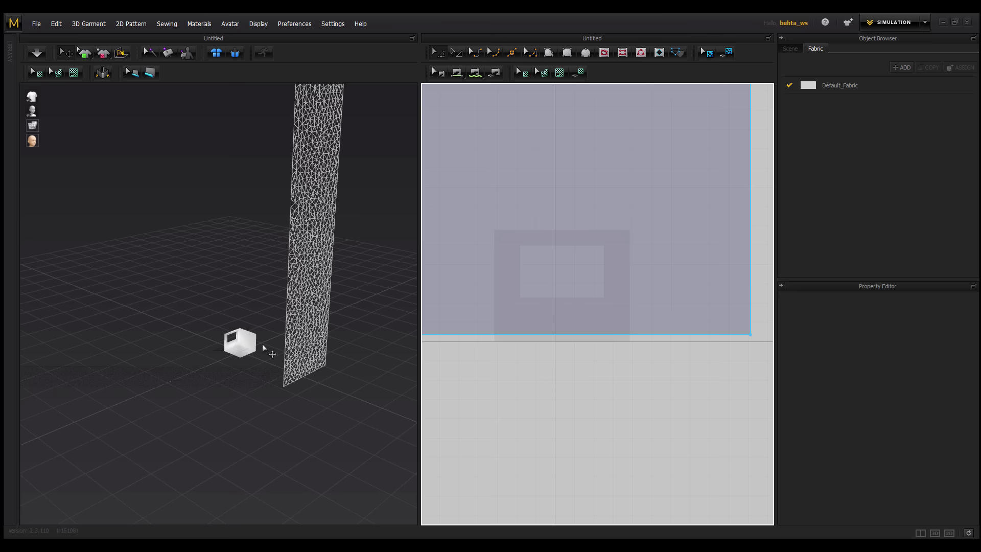
mouse_move(262, 345)
right_down()
mouse_move(307, 256)
mouse_move(301, 144)
mouse_move(296, 252)
mouse_move(307, 214)
right_up()
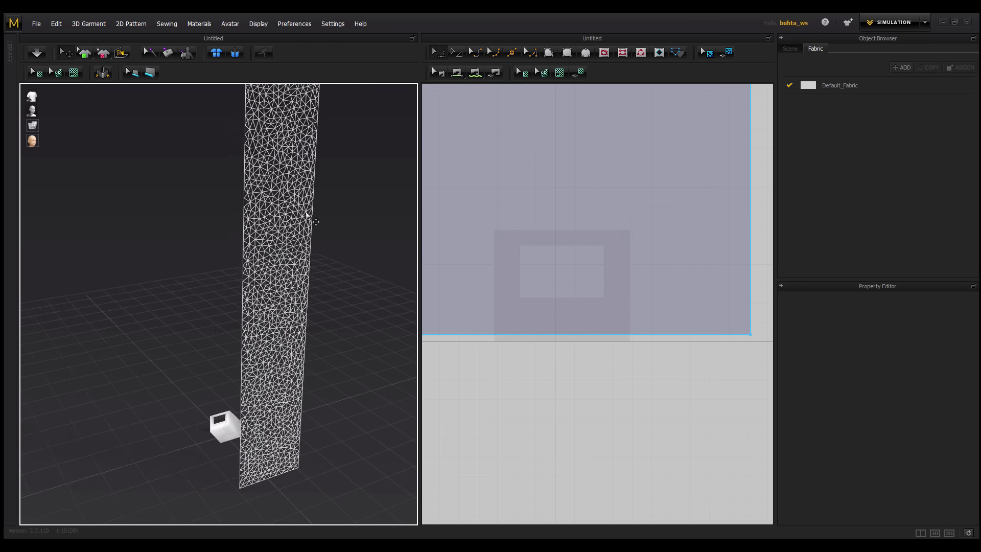
scroll(227, 269, down, 2)
scroll(219, 225, down, 2)
scroll(242, 270, down, 2)
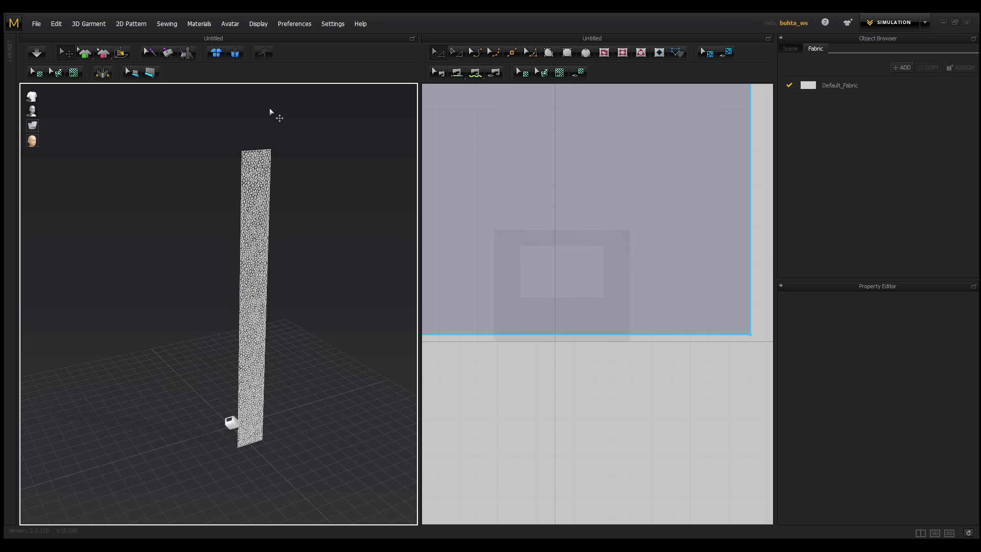
Import escena cortina_tuto MD.FBX with the scale set to inches
click(37, 23)
mouse_move(44, 126)
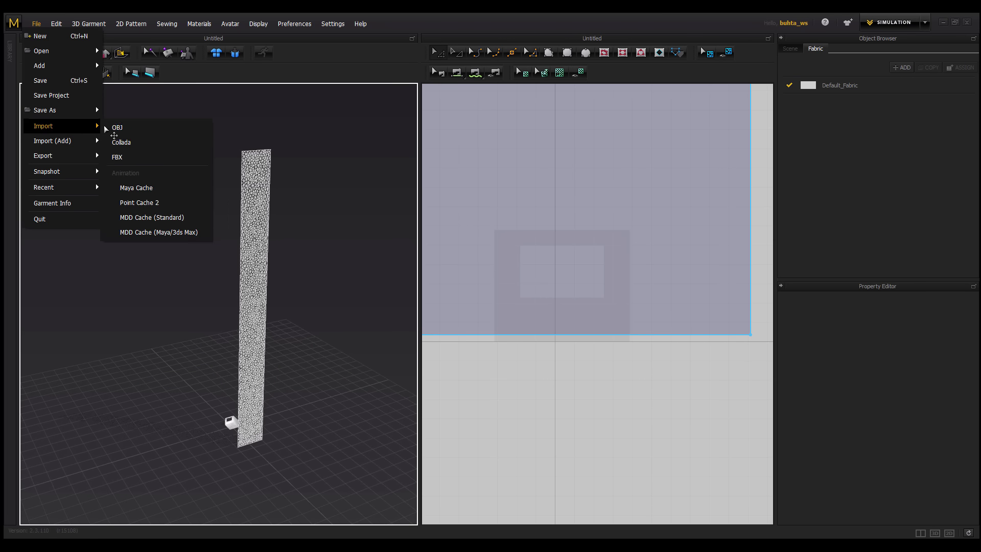
click(129, 158)
click(435, 133)
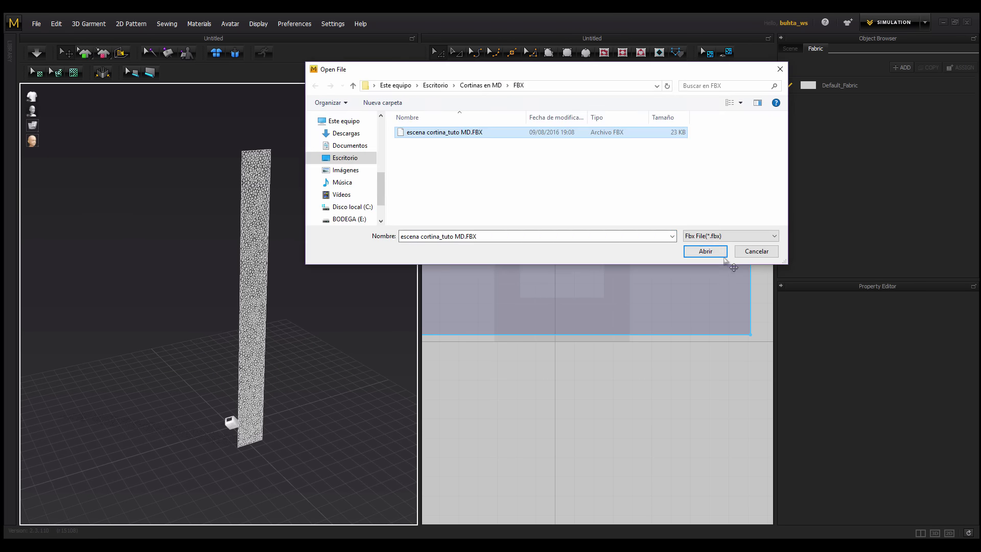
click(705, 251)
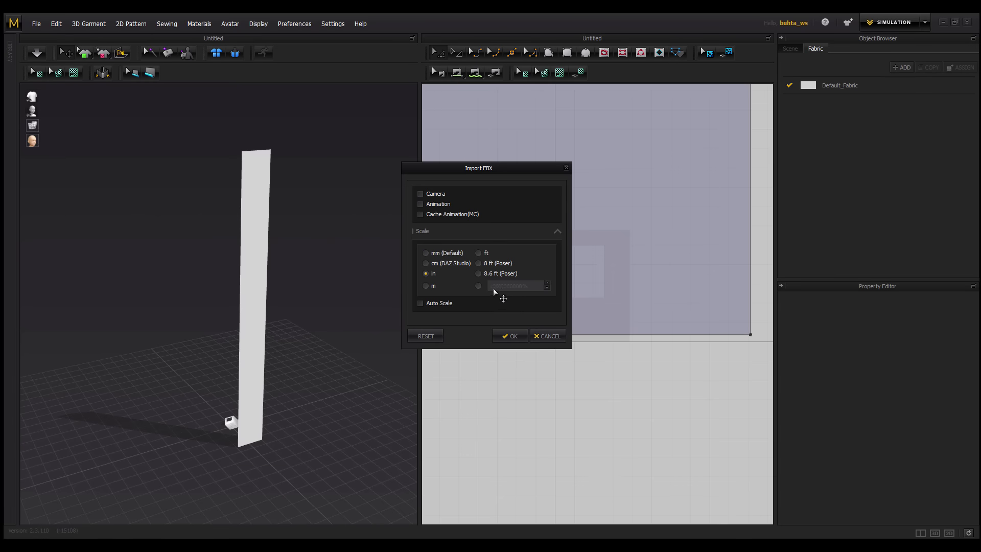
click(513, 336)
Orbit around the imported room to inspect the back wall, pillar and right wall
scroll(302, 340, down, 3)
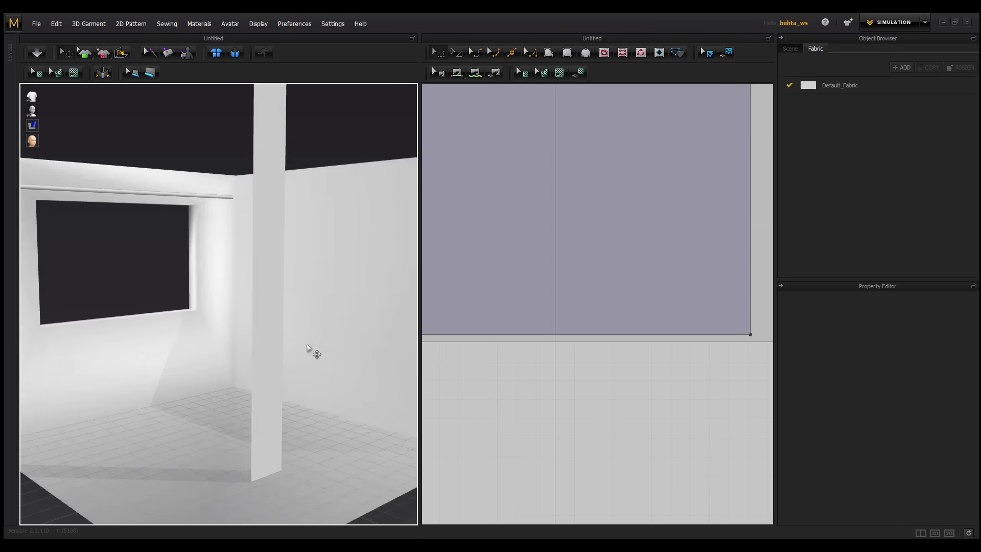
scroll(313, 350, down, 5)
mouse_move(299, 349)
right_down()
mouse_move(236, 319)
mouse_move(272, 344)
mouse_move(245, 317)
mouse_move(256, 311)
right_up()
scroll(250, 306, up, 5)
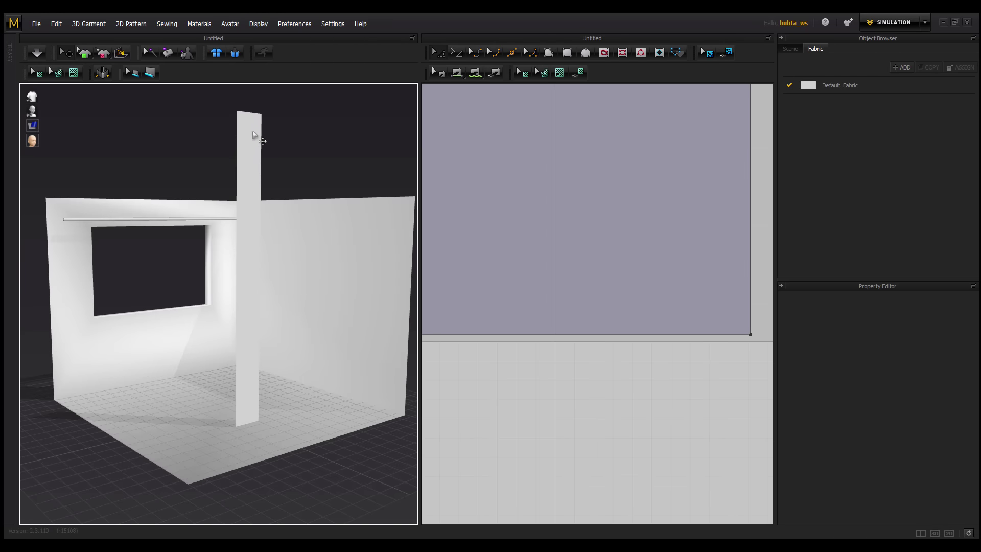
right_drag(232, 279, 170, 222)
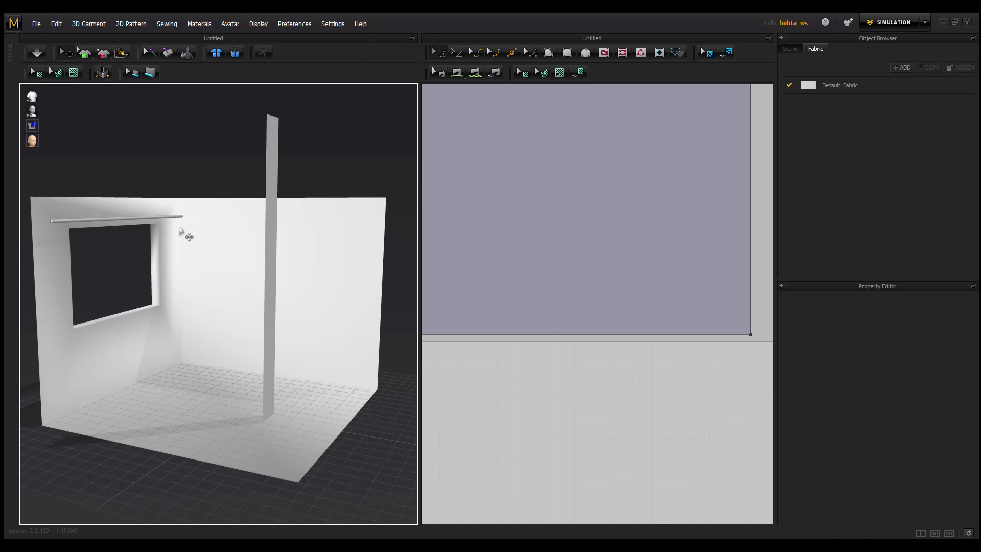
right_drag(272, 238, 105, 238)
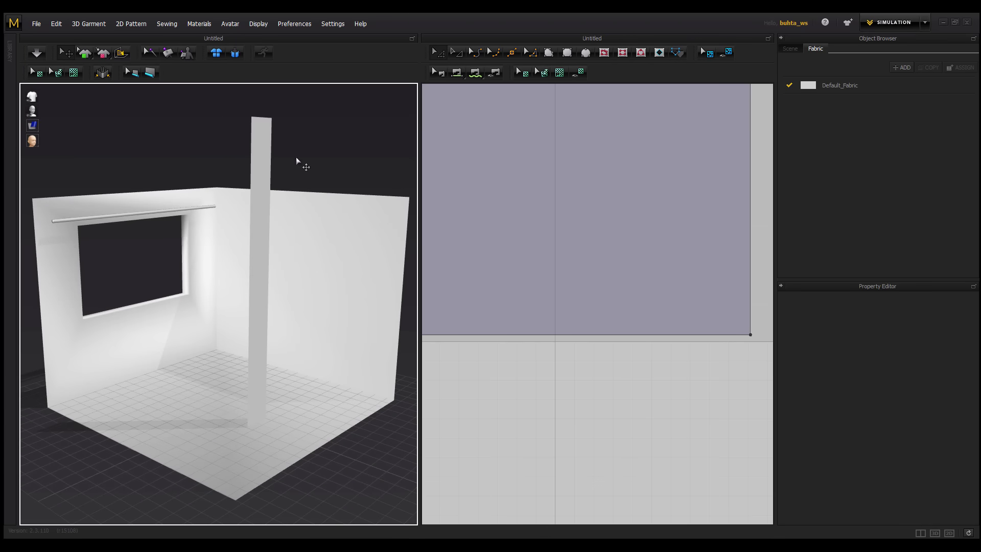
click(36, 23)
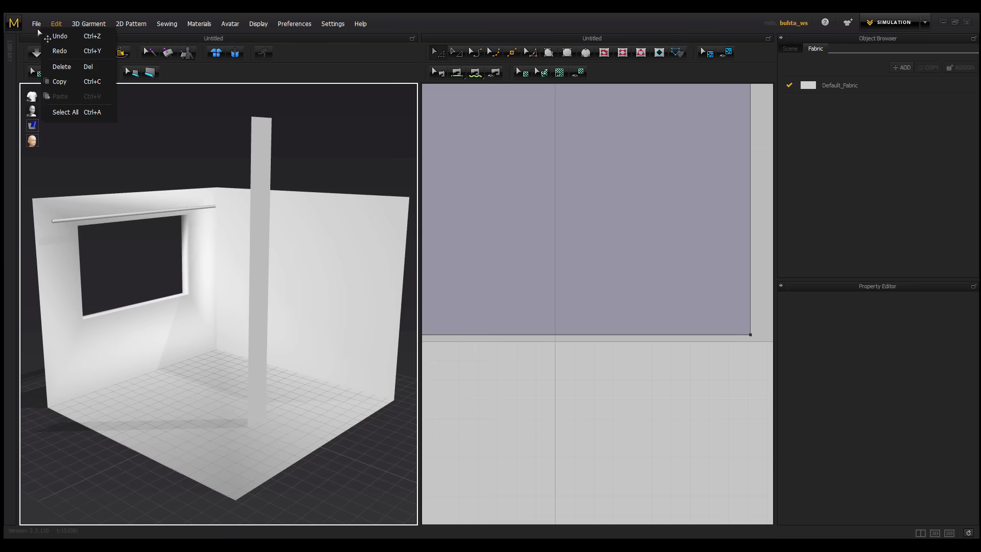
mouse_move(44, 126)
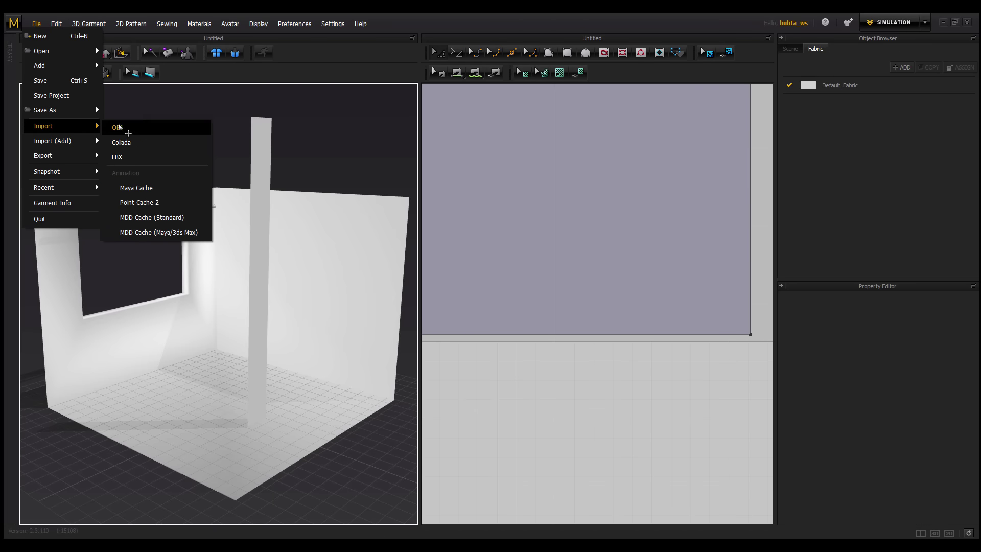
Re-import escena cortina_tuto MD.FBX at a custom 3540% scale
click(134, 157)
click(440, 133)
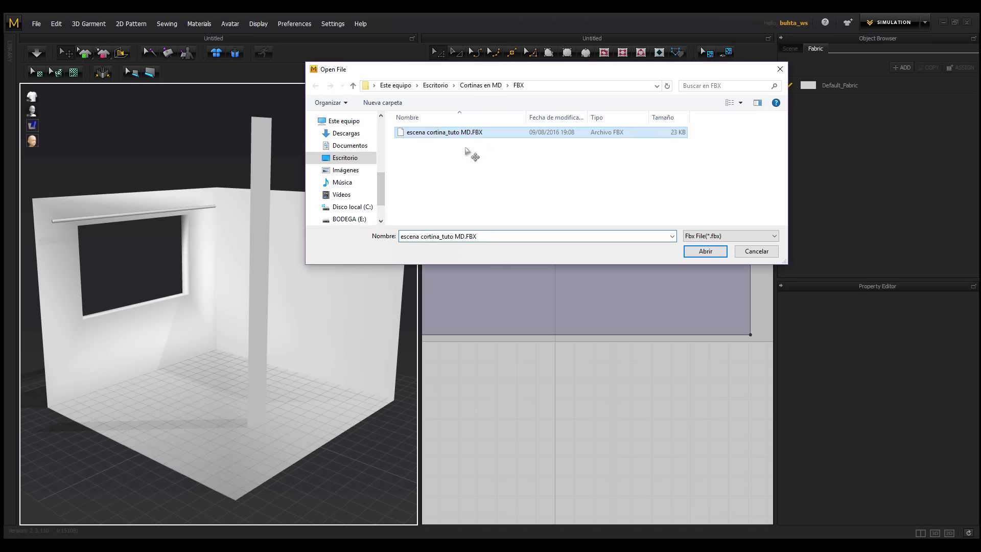
click(705, 251)
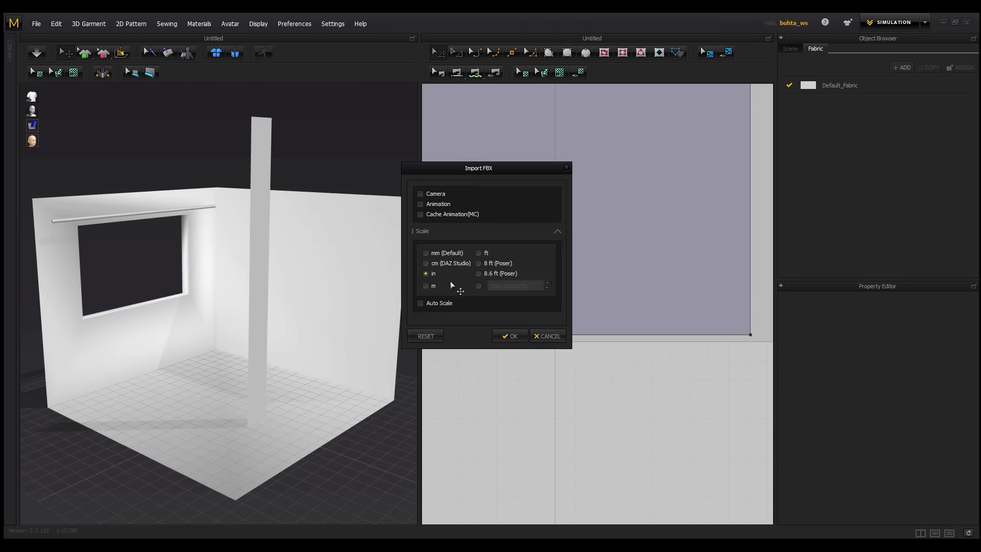
click(478, 286)
click(492, 286)
text(3)
click(513, 337)
scroll(321, 320, down, 5)
scroll(313, 334, up, 3)
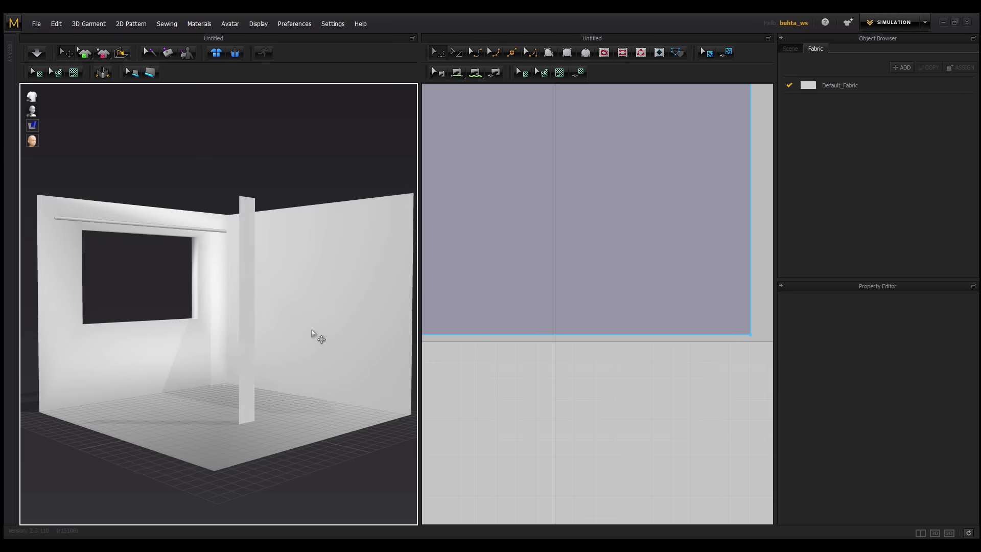
mouse_move(311, 331)
right_down()
mouse_move(254, 237)
mouse_move(240, 252)
mouse_move(179, 192)
right_up()
Start another FBX import of the room scene file and edit its scale percentage
click(37, 24)
mouse_move(62, 126)
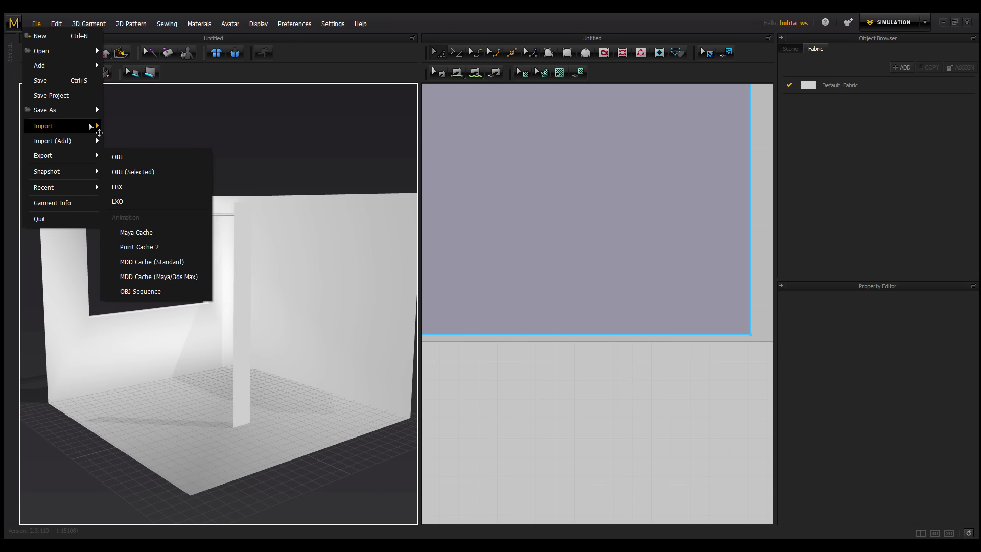
click(126, 159)
click(443, 134)
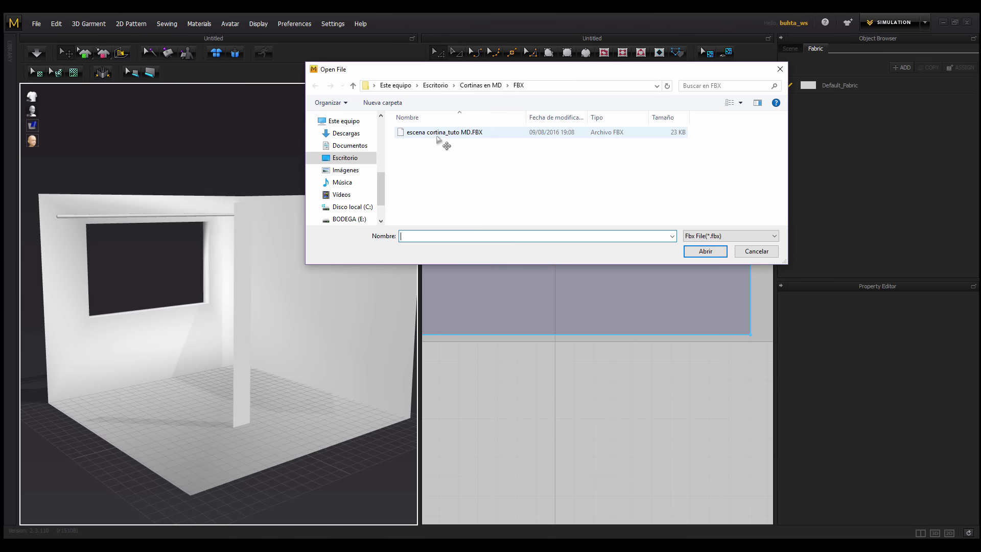
click(715, 251)
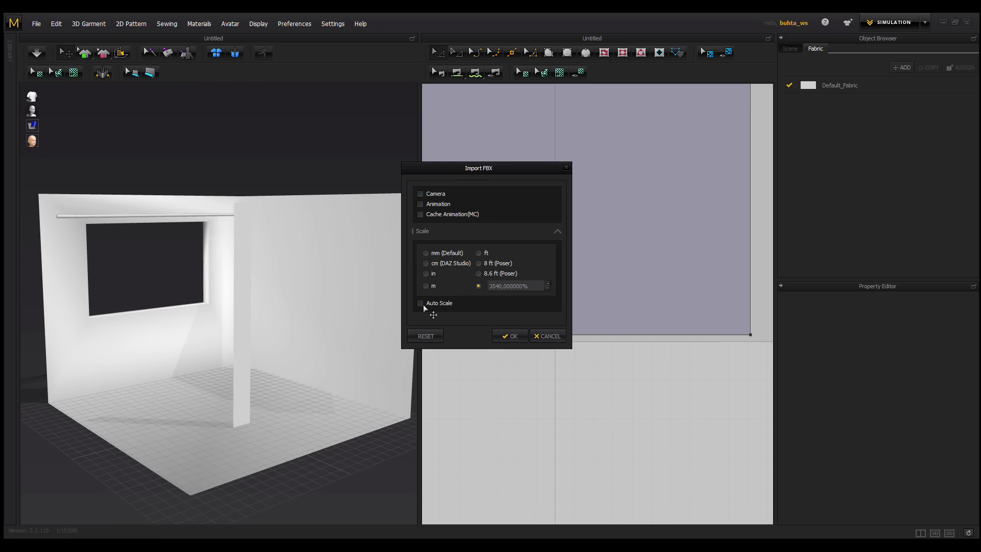
click(493, 287)
Confirm the room scene import and select the imported room mesh
click(513, 337)
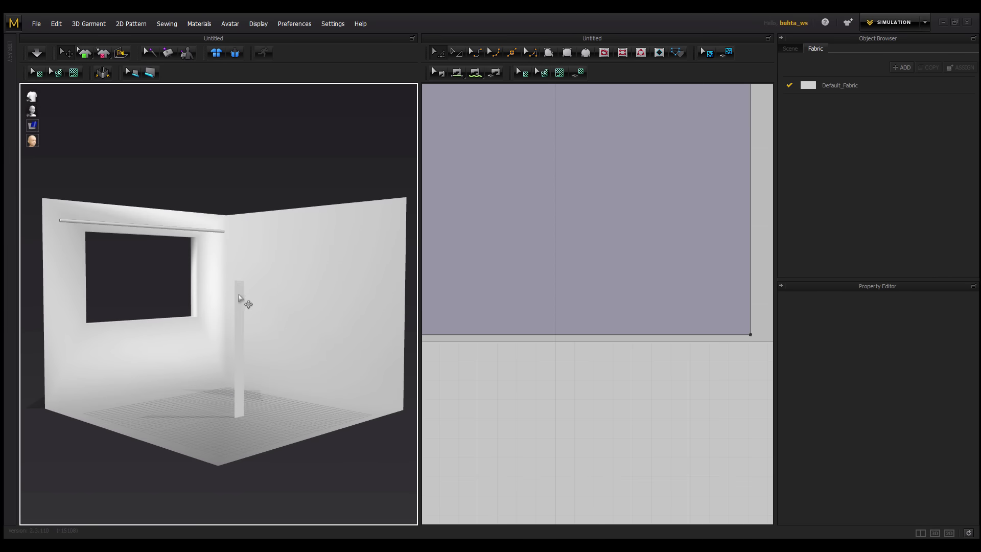
right_drag(274, 344, 236, 333)
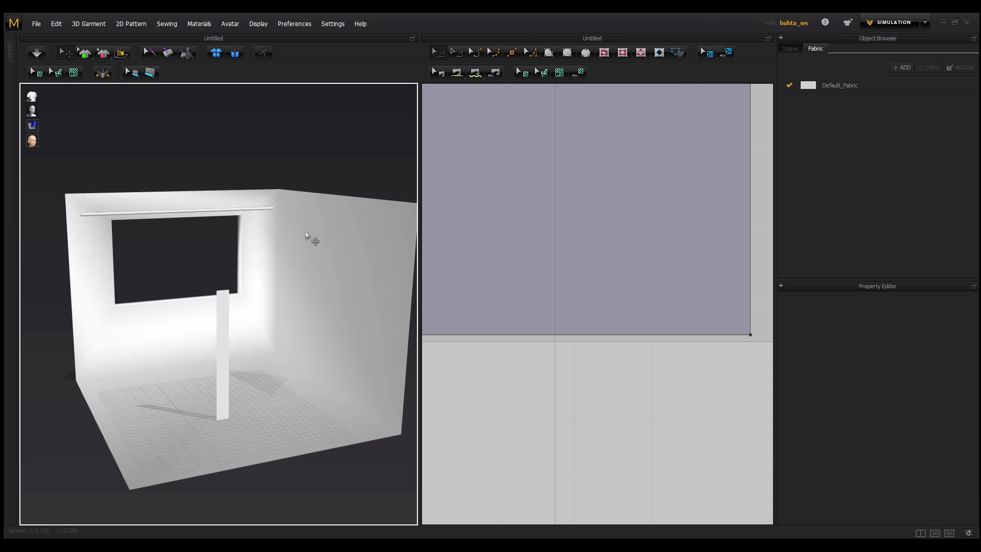
mouse_move(311, 237)
right_down()
mouse_move(331, 235)
mouse_move(306, 286)
right_up()
scroll(331, 234, down, 3)
click(304, 307)
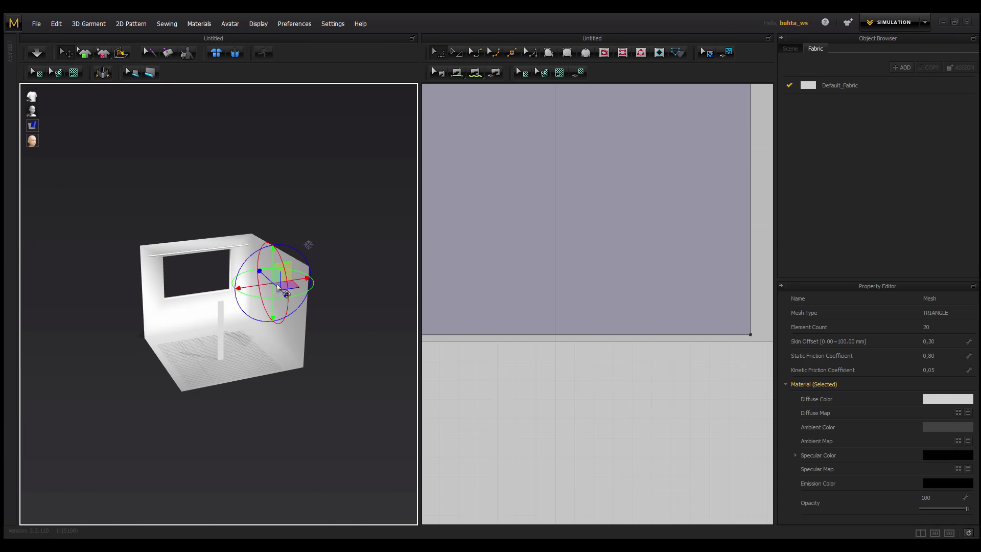
scroll(449, 295, down, 3)
scroll(482, 344, down, 3)
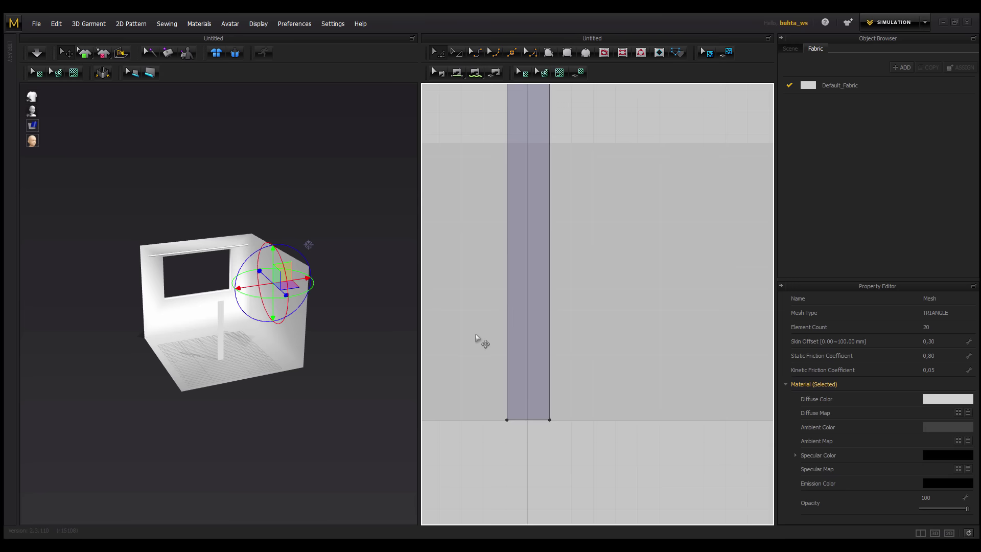
scroll(496, 264, down, 3)
Marquee-select the default pattern strip and delete it
drag(603, 200, 561, 381)
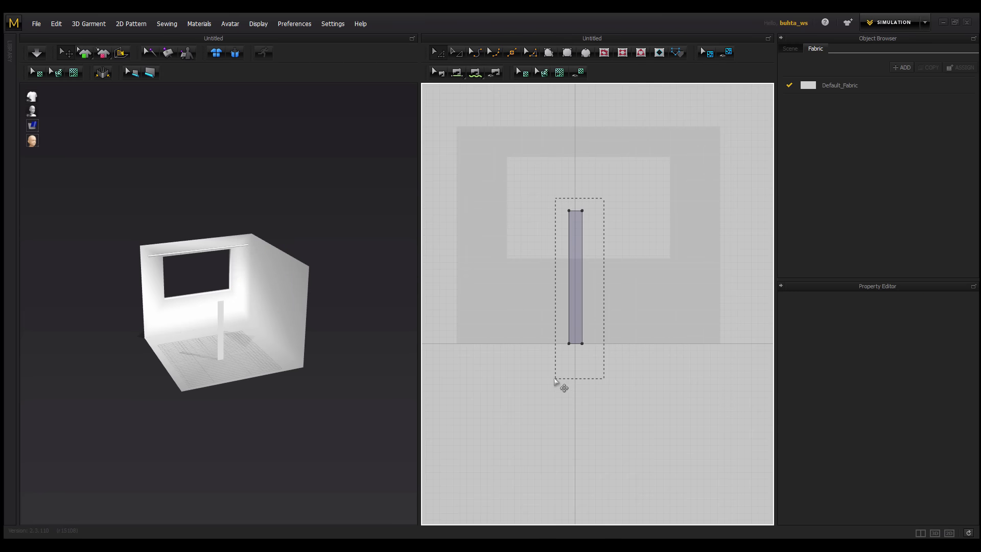
key(Delete)
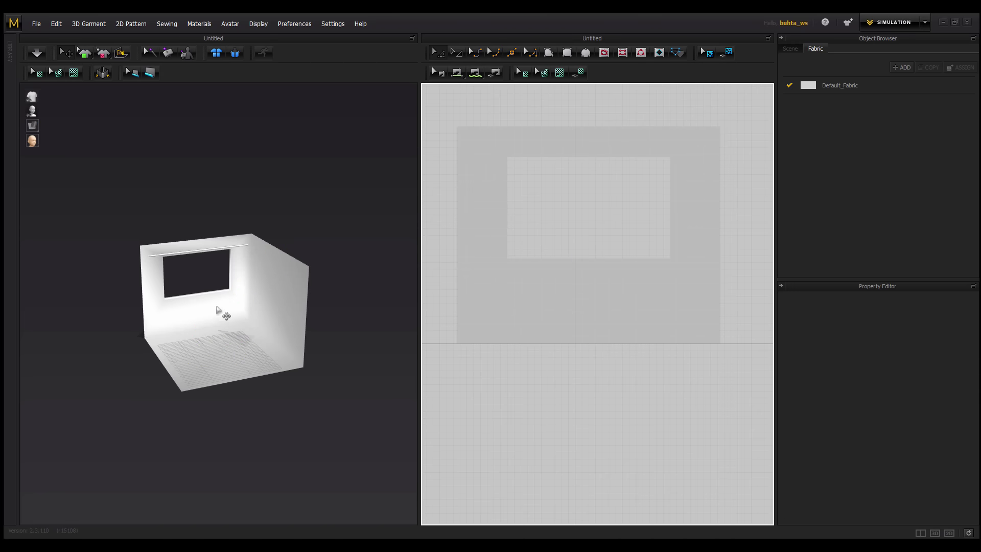
right_drag(217, 310, 270, 286)
scroll(219, 293, up, 3)
scroll(210, 301, up, 2)
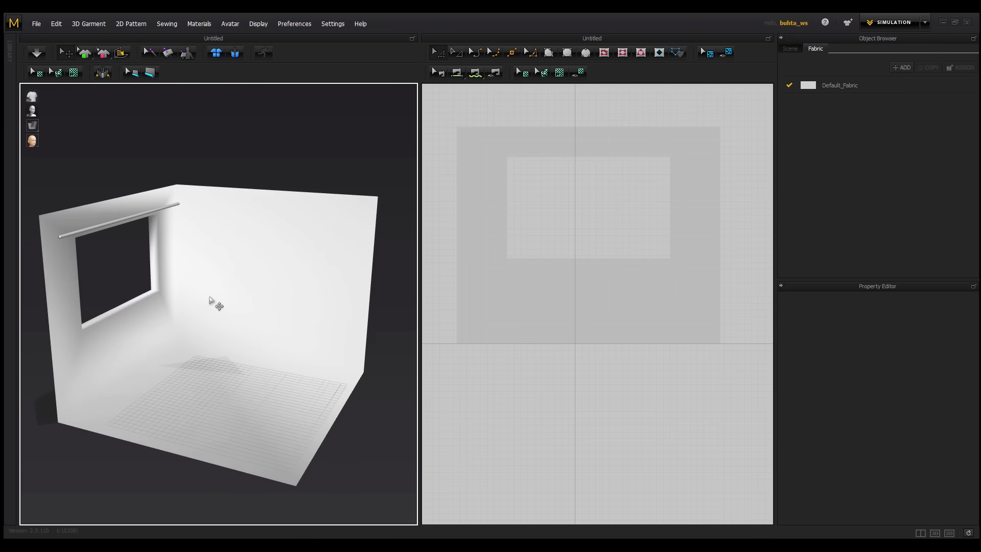
mouse_move(210, 300)
right_down()
mouse_move(241, 344)
mouse_move(219, 307)
right_up()
Move the small cyan piece aside and drag the room walls right, away from the rod
click(250, 276)
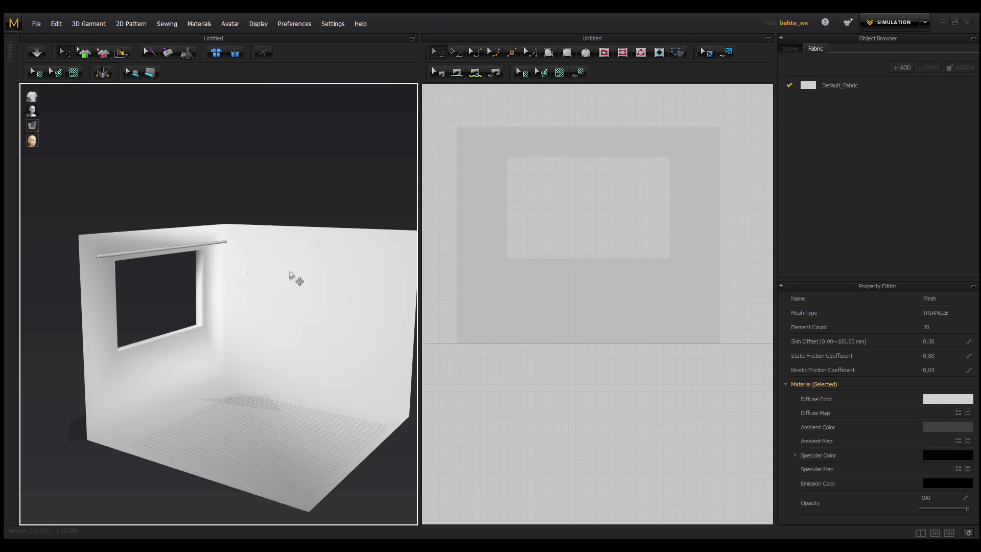
click(303, 259)
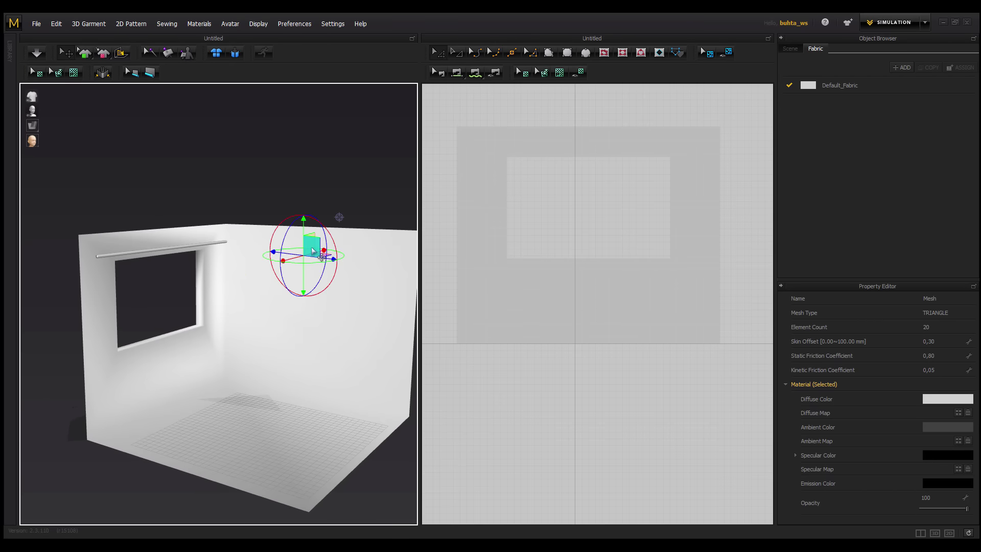
mouse_move(303, 260)
right_down()
mouse_move(345, 267)
mouse_move(312, 295)
mouse_move(232, 266)
right_up()
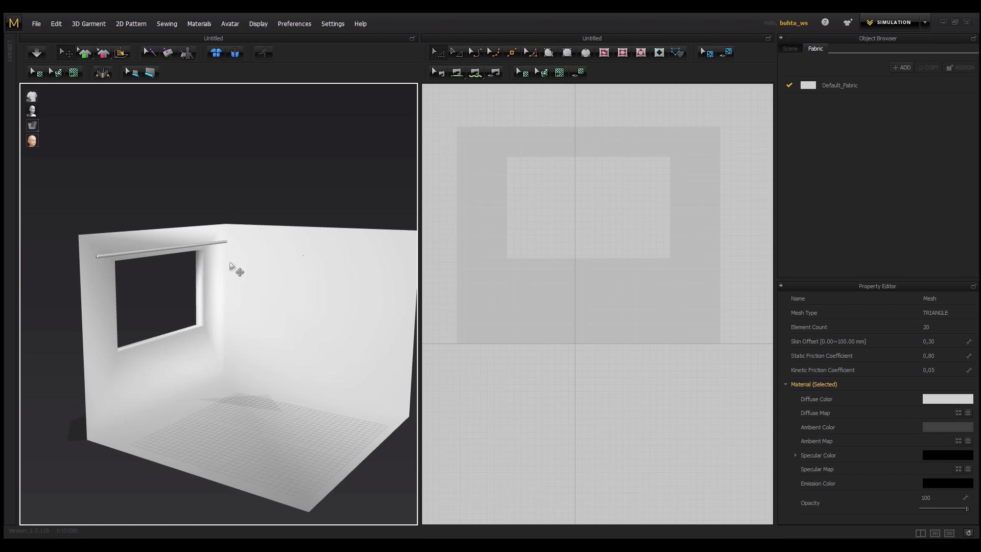
click(218, 244)
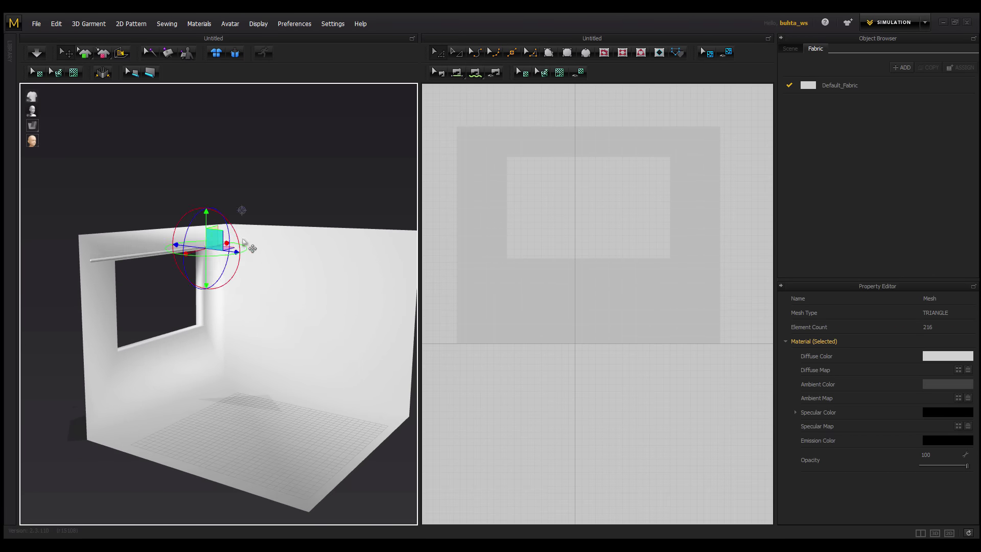
drag(224, 236, 251, 263)
right_drag(251, 262, 291, 305)
scroll(265, 273, down, 5)
scroll(291, 305, up, 3)
click(309, 297)
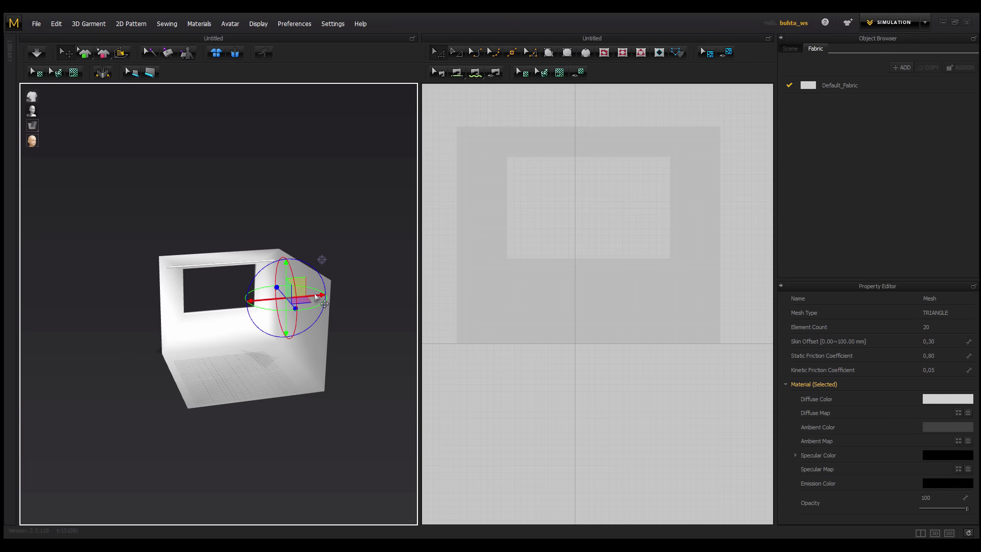
mouse_move(310, 298)
mouse_down()
mouse_move(503, 278)
mouse_move(442, 294)
mouse_up()
mouse_move(441, 293)
right_down()
mouse_move(456, 289)
mouse_move(287, 297)
mouse_move(272, 284)
mouse_move(289, 306)
mouse_move(351, 245)
right_up()
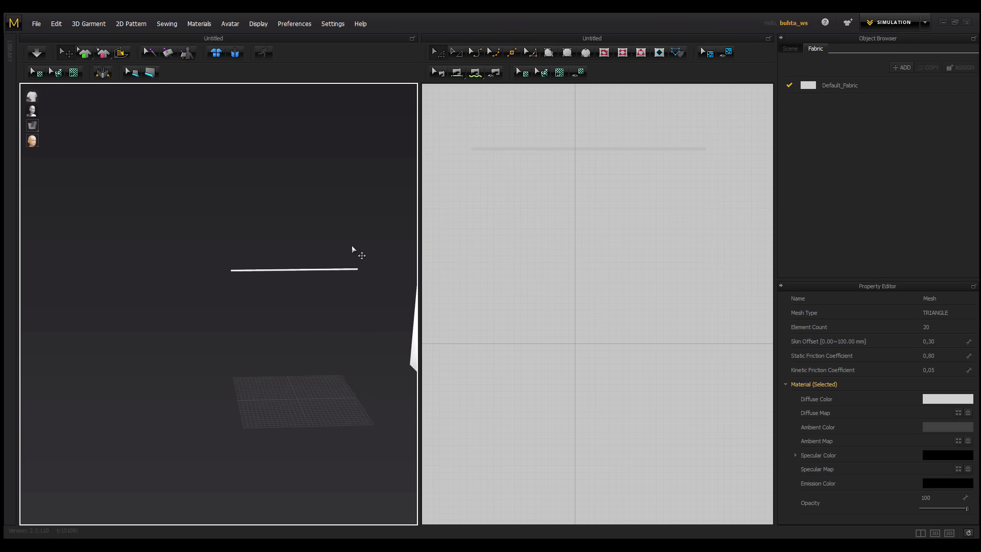
Draw a tall, thin rectangular curtain panel in the 2D pattern window
right_drag(499, 204, 499, 198)
click(566, 52)
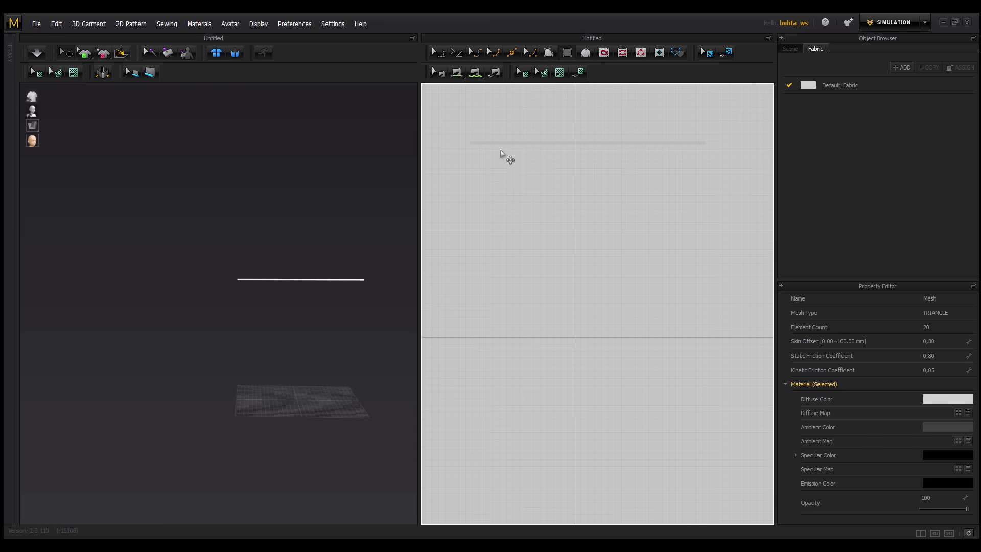
drag(475, 134, 485, 335)
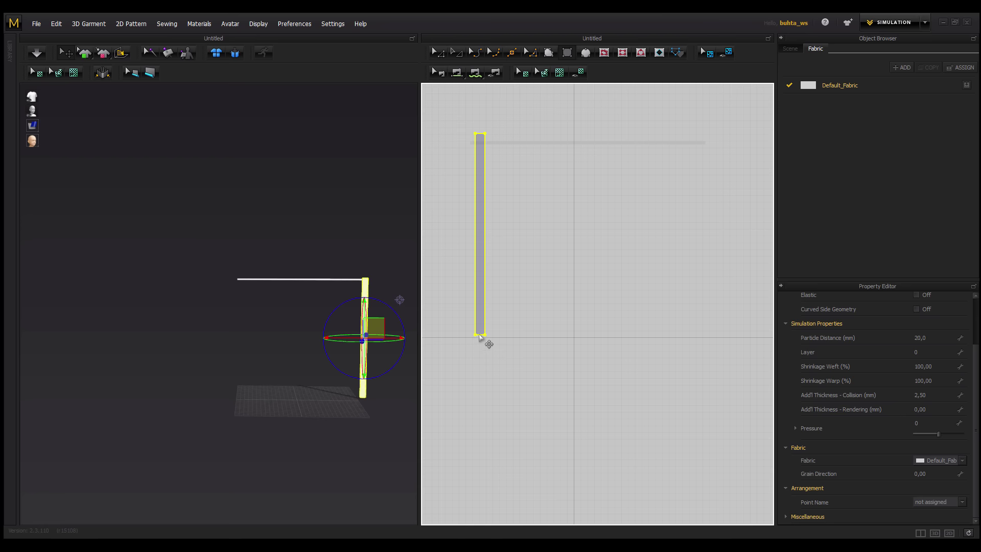
middle_drag(480, 337, 481, 361)
scroll(491, 169, down, 1)
scroll(497, 198, down, 1)
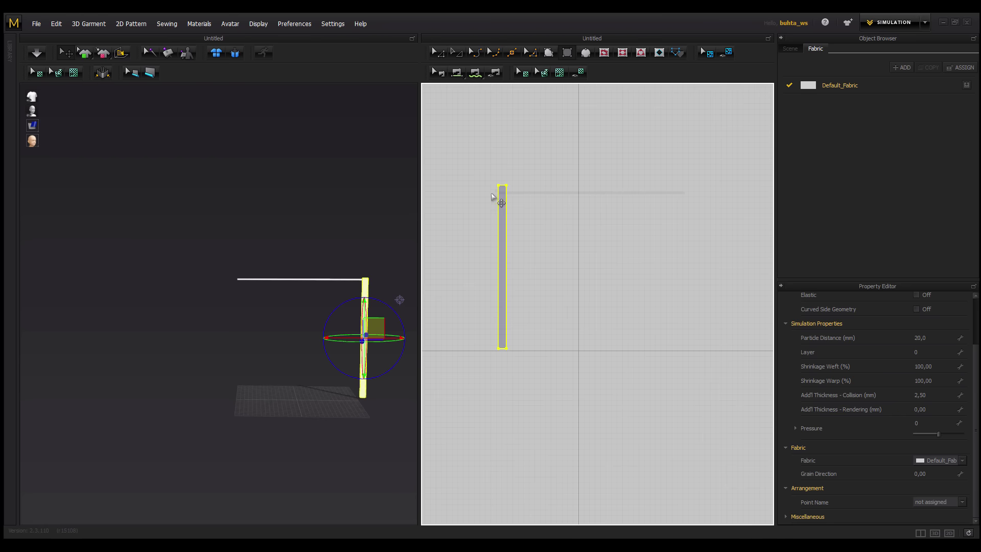
middle_drag(497, 198, 517, 236)
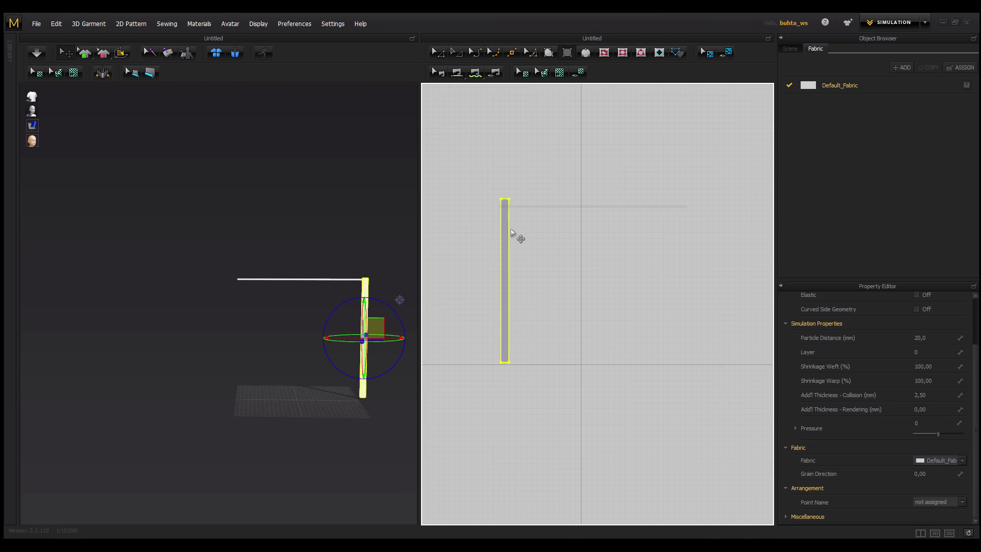
Push the panel's right edge outward to a 134.73 top width and lower its top edge slightly
click(540, 260)
click(513, 280)
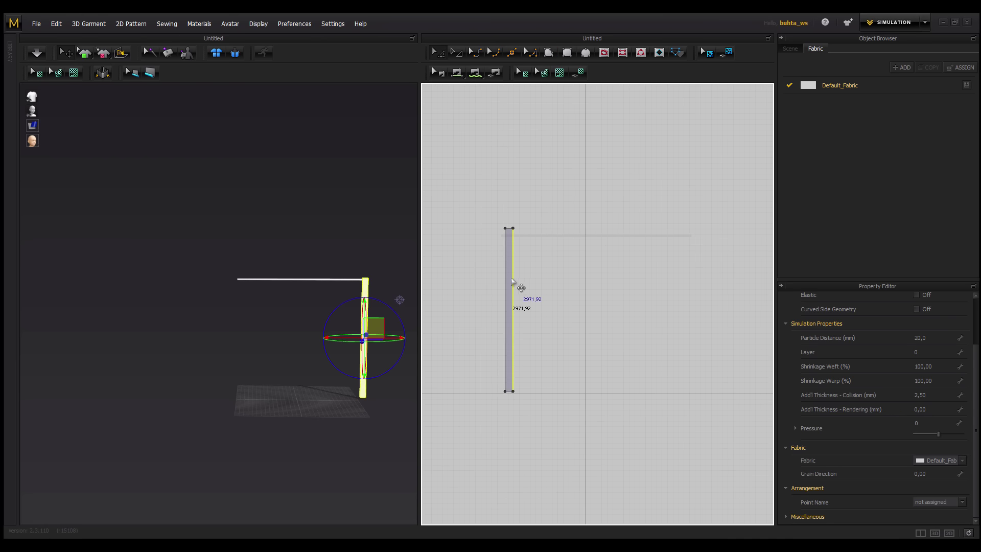
scroll(529, 293, up, 5)
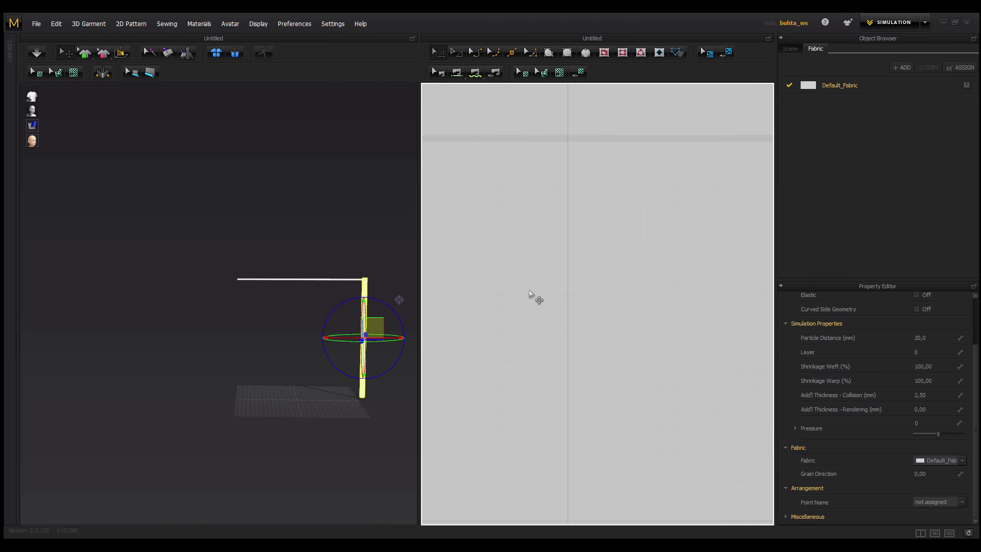
scroll(528, 291, down, 5)
scroll(521, 240, up, 2)
scroll(531, 226, up, 1)
scroll(520, 225, up, 2)
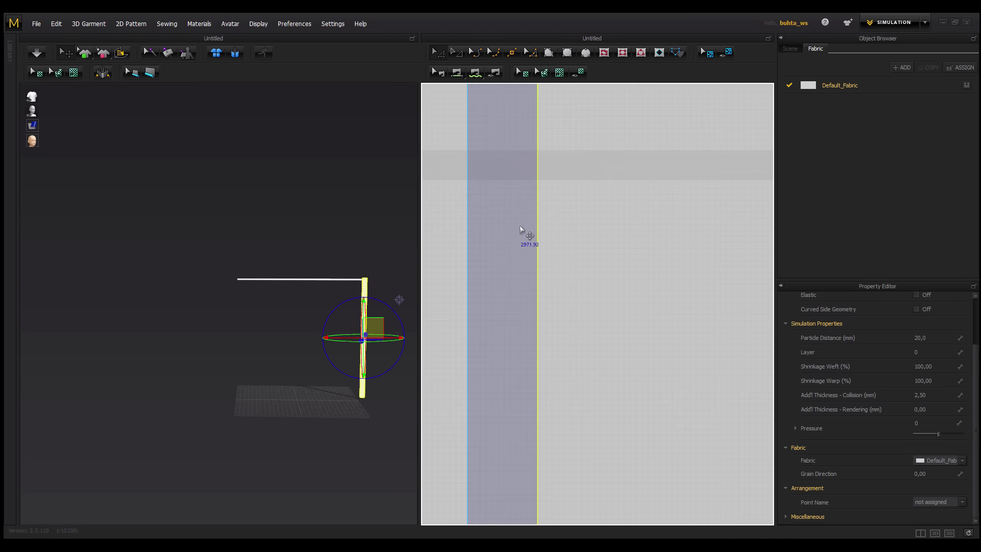
drag(558, 249, 569, 247)
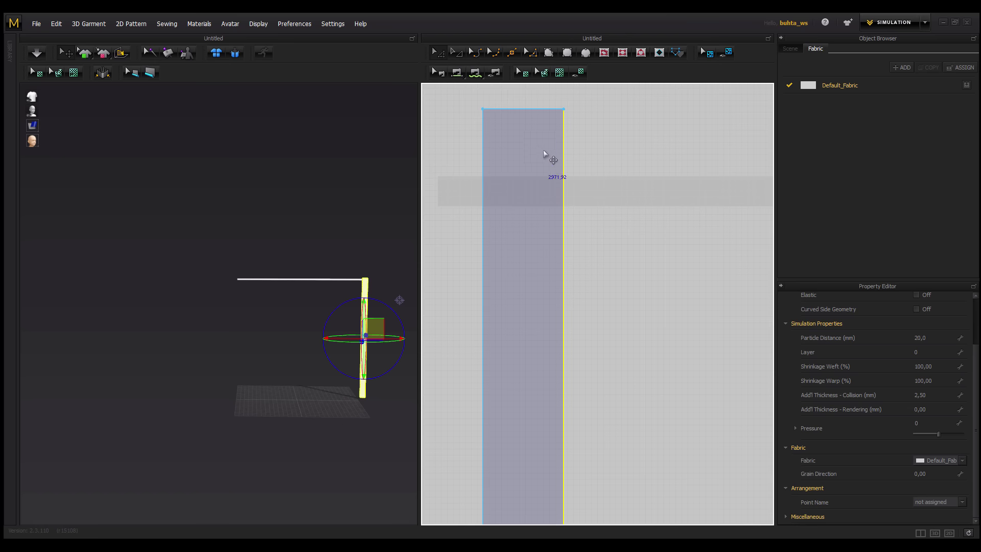
click(498, 111)
drag(498, 111, 489, 130)
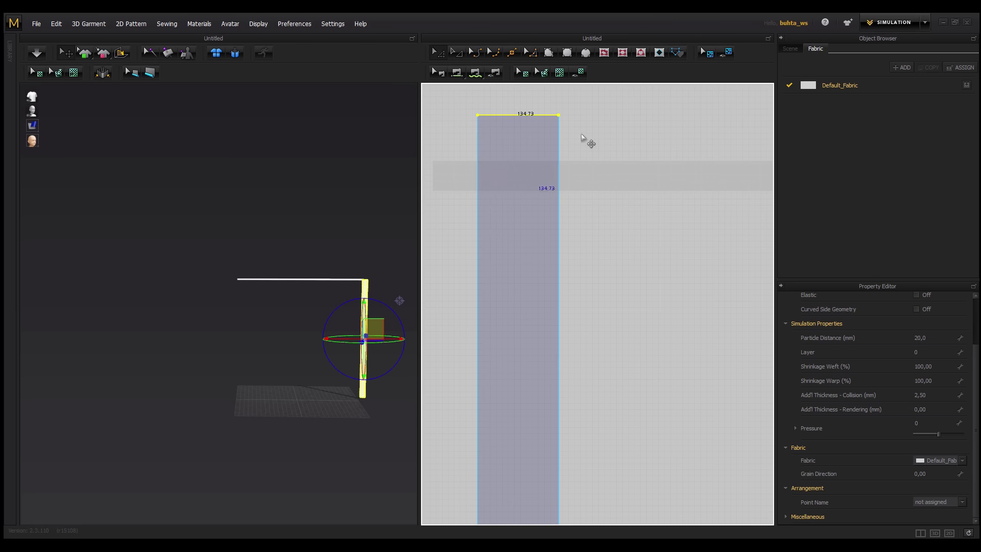
click(642, 55)
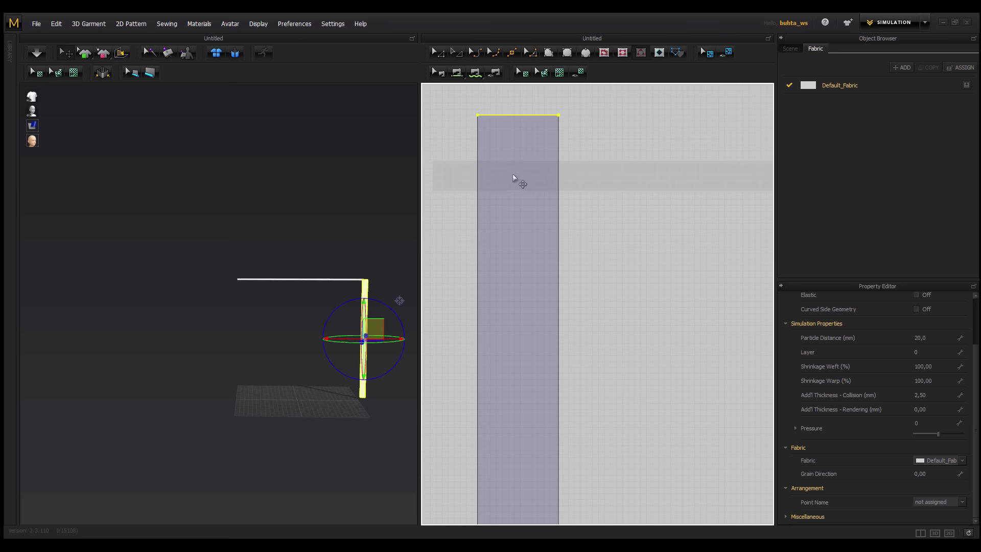
Draw a small circle near the top of the panel and convert it into a hole
mouse_move(515, 174)
mouse_down()
mouse_move(522, 195)
mouse_move(530, 163)
mouse_move(540, 172)
mouse_up()
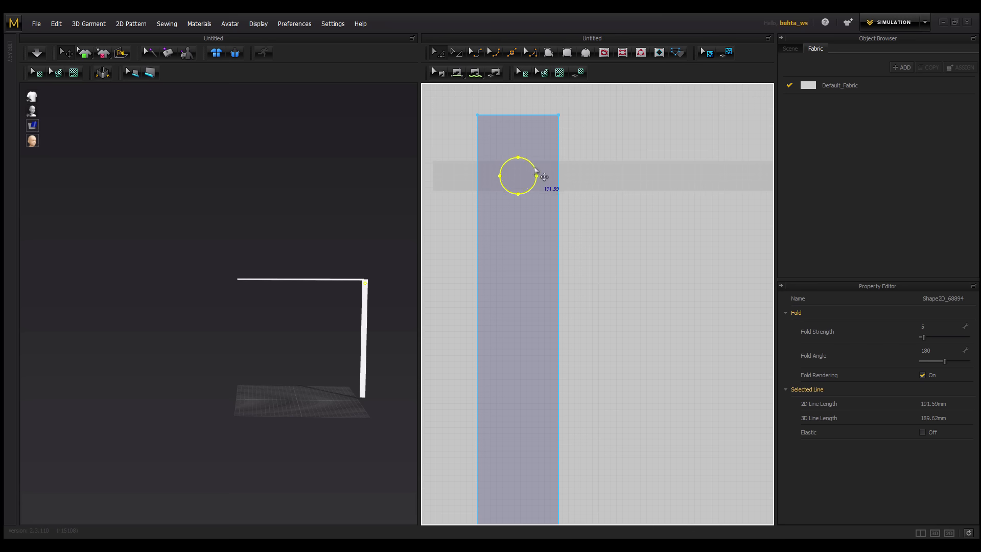
right_click(535, 168)
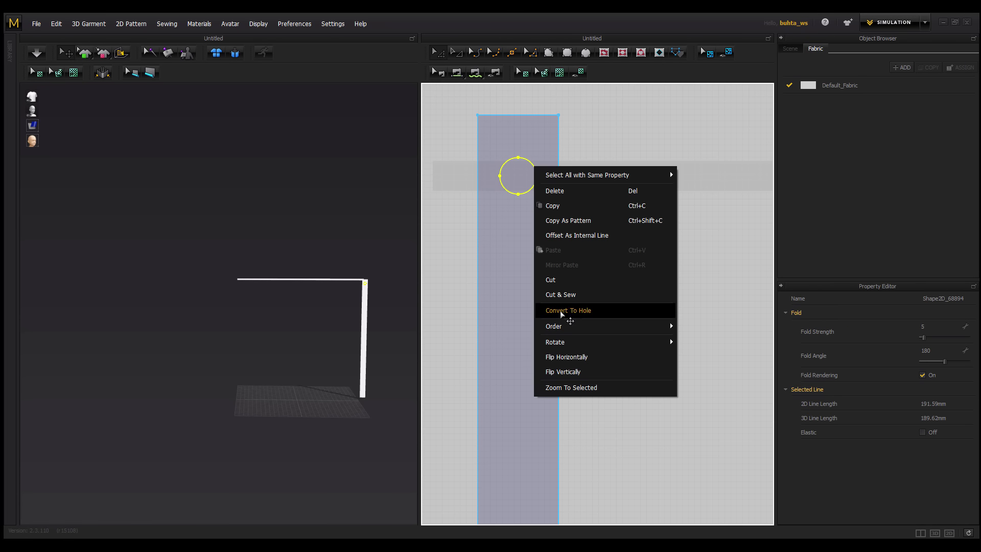
click(581, 311)
click(615, 270)
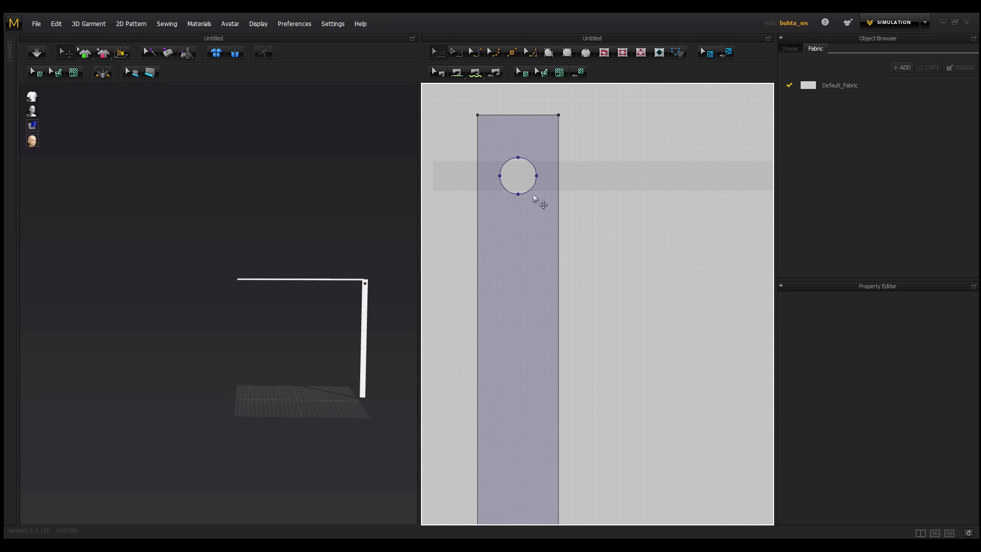
Select the long strip pattern and orbit the 3D view to look at it
click(526, 144)
click(587, 105)
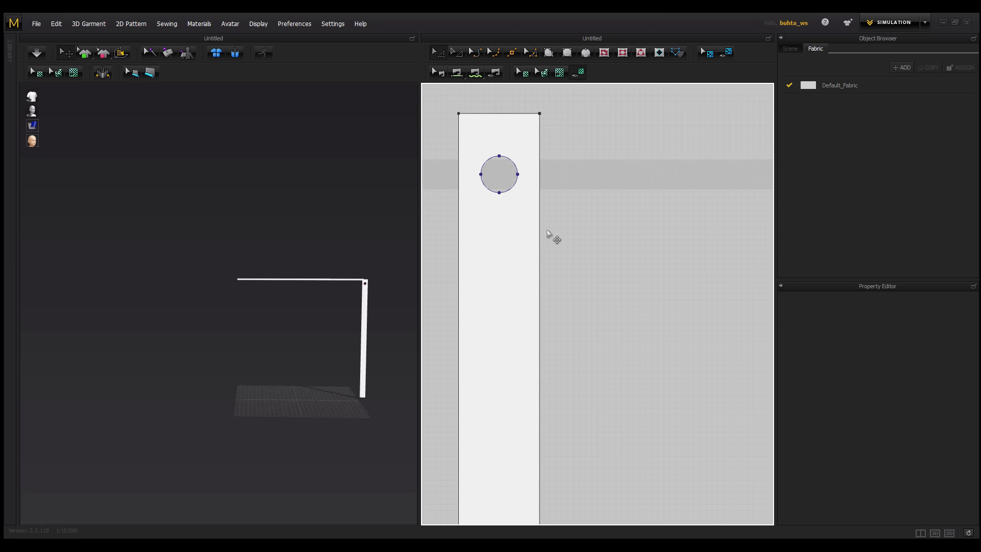
scroll(541, 238, down, 5)
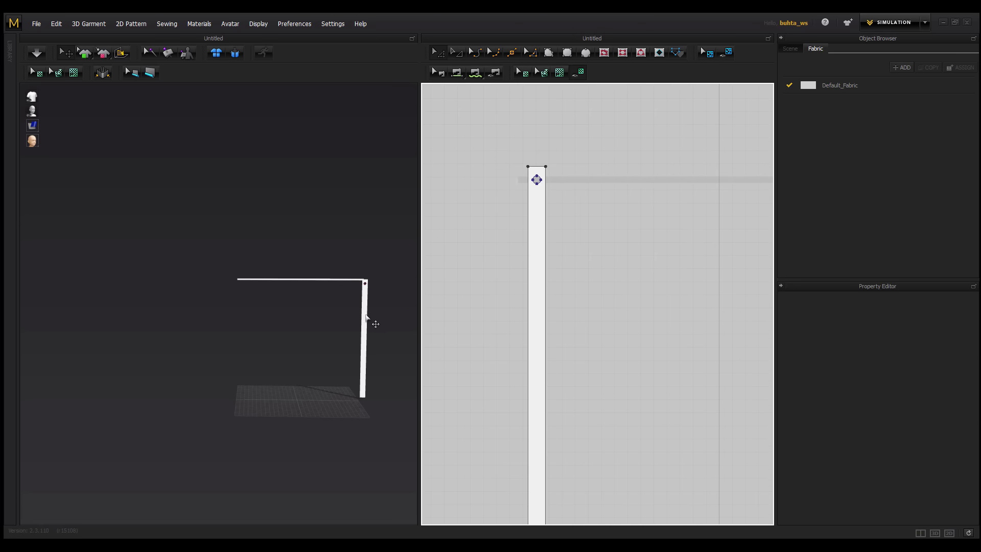
click(366, 317)
mouse_move(368, 323)
right_down()
mouse_move(388, 332)
mouse_move(346, 329)
mouse_move(372, 333)
mouse_move(371, 351)
mouse_move(258, 322)
mouse_move(324, 324)
mouse_move(287, 329)
right_up()
Move the strip left in the 3D scene and reposition the thin mesh object near the rod
click(373, 333)
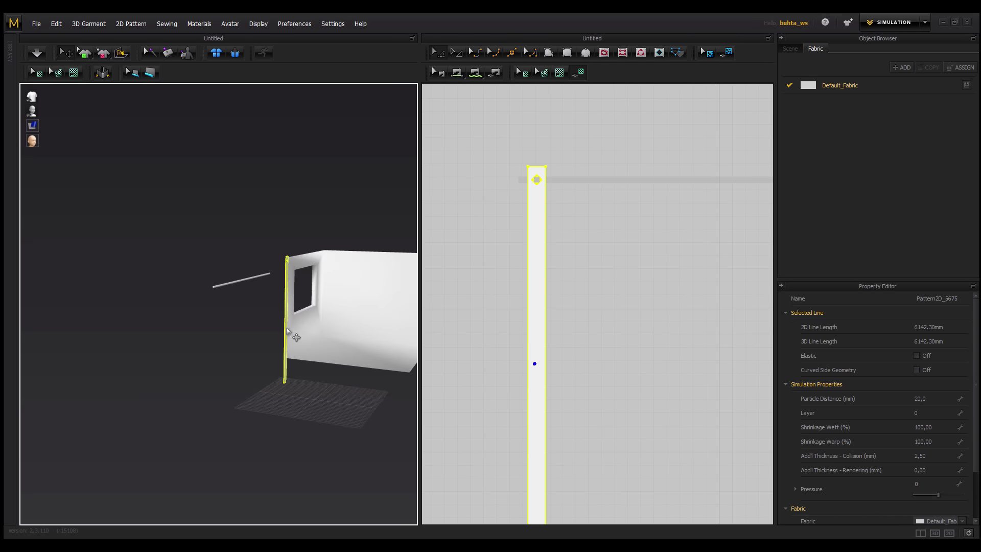
mouse_move(288, 331)
mouse_down()
mouse_move(254, 357)
mouse_move(217, 356)
mouse_up()
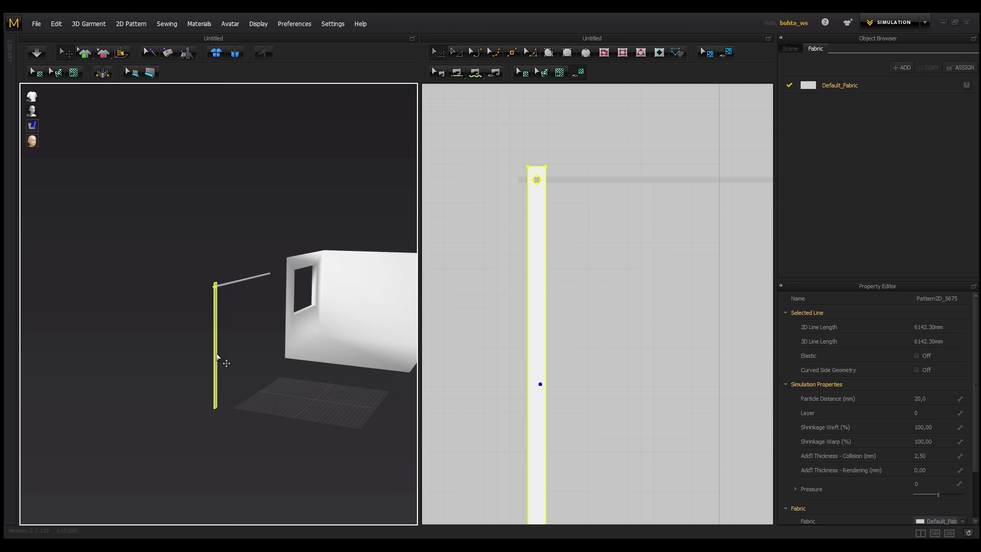
mouse_move(217, 357)
right_down()
mouse_move(193, 339)
mouse_move(252, 376)
mouse_move(195, 355)
mouse_move(230, 349)
mouse_move(275, 303)
mouse_move(270, 331)
mouse_move(350, 324)
mouse_move(237, 293)
right_up()
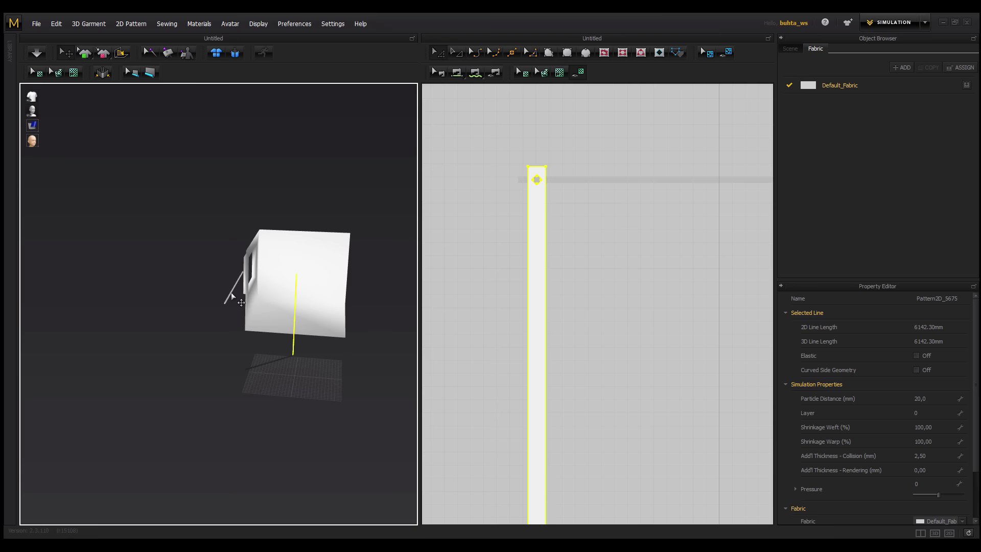
click(231, 292)
drag(232, 299, 330, 311)
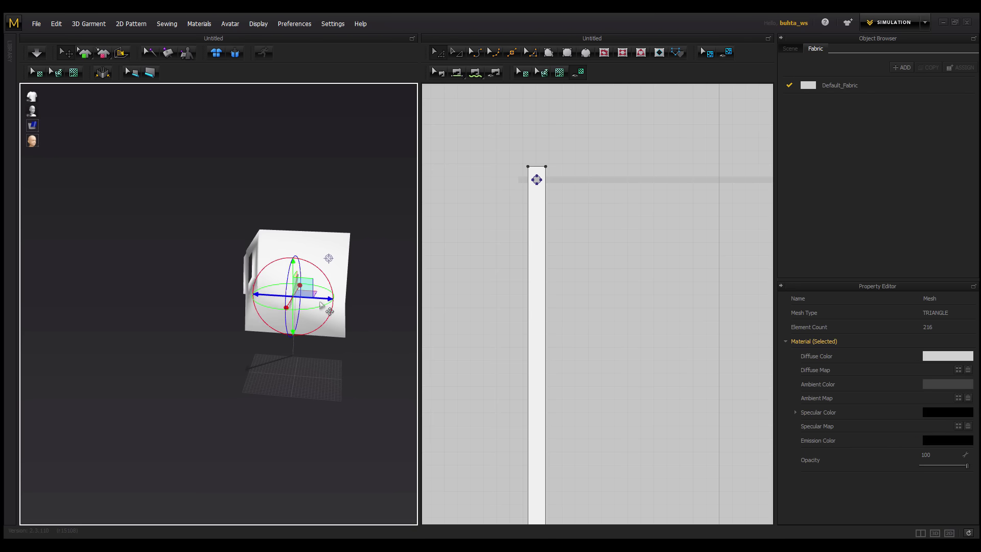
mouse_move(321, 305)
right_down()
mouse_move(307, 302)
mouse_move(327, 307)
mouse_move(300, 320)
mouse_move(342, 330)
mouse_move(235, 339)
mouse_move(250, 345)
mouse_move(302, 320)
mouse_move(283, 366)
right_up()
scroll(341, 309, up, 3)
Shift the vertical strip until its hole meets the rod, then check it hangs straight down
click(307, 319)
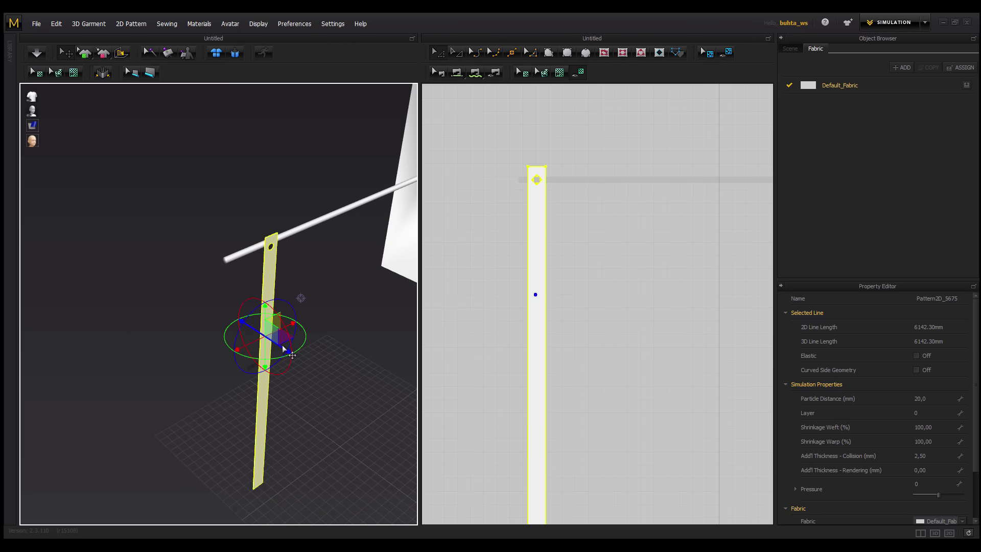
drag(284, 347, 274, 341)
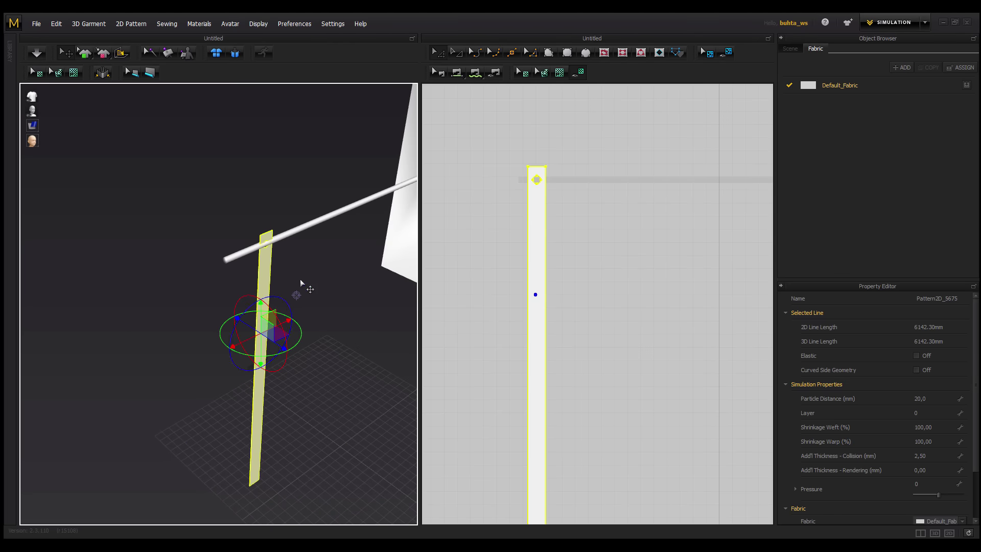
scroll(301, 284, up, 3)
scroll(262, 388, up, 2)
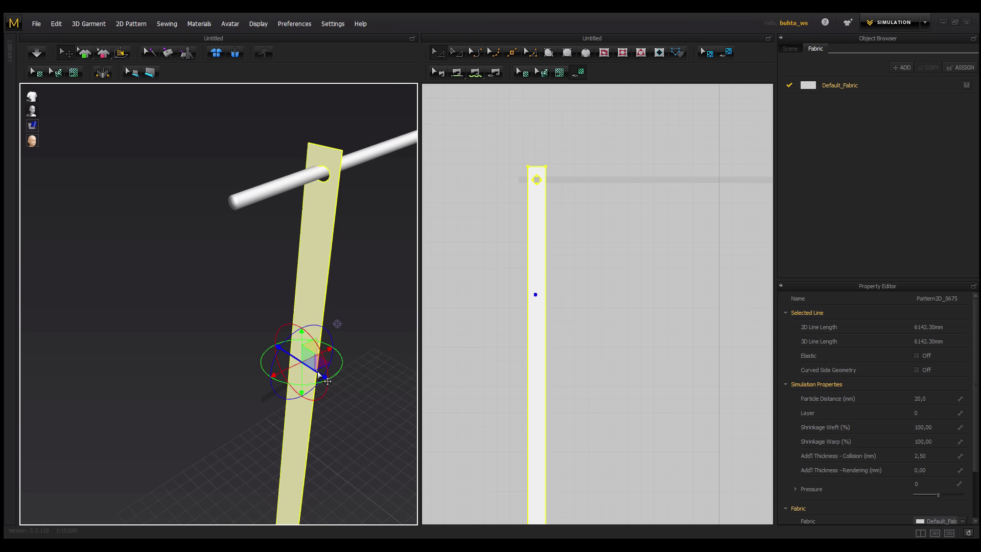
mouse_move(327, 381)
right_down()
mouse_move(288, 320)
mouse_move(225, 285)
right_up()
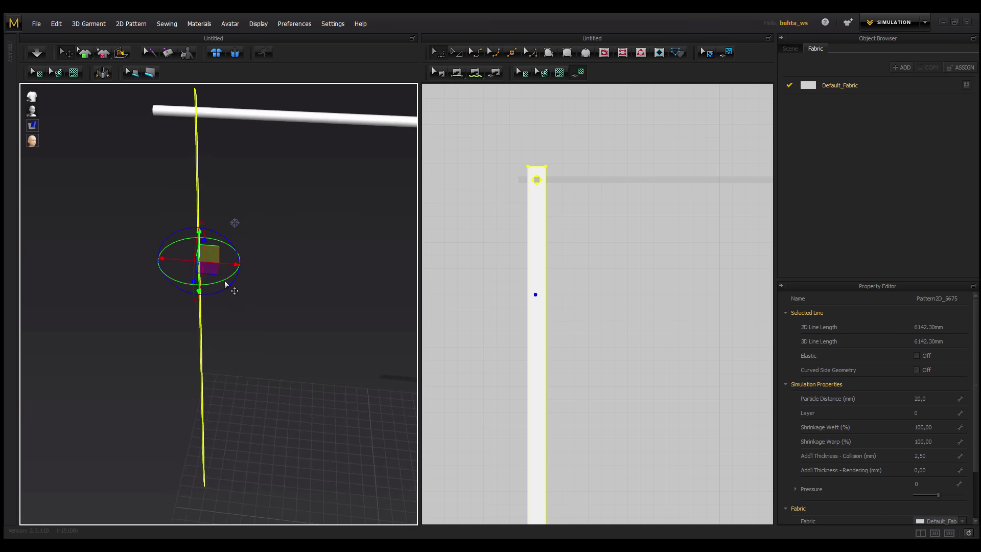
click(585, 245)
mouse_move(535, 198)
middle_down()
mouse_move(540, 218)
mouse_move(591, 93)
middle_up()
scroll(552, 242, up, 2)
scroll(552, 241, up, 2)
scroll(565, 230, up, 2)
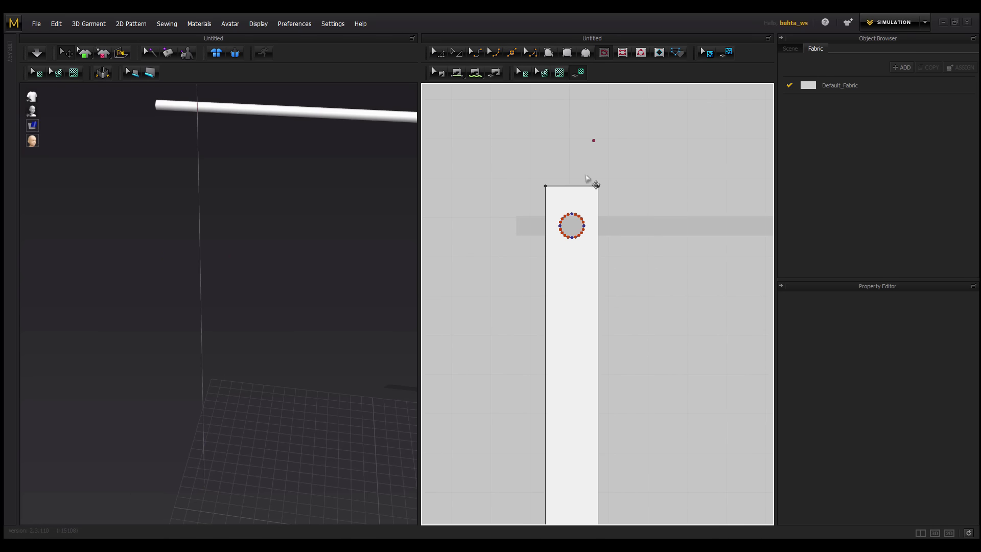
Cut the strip along a line below the hole, leaving the lower piece directly under the square tab
click(599, 247)
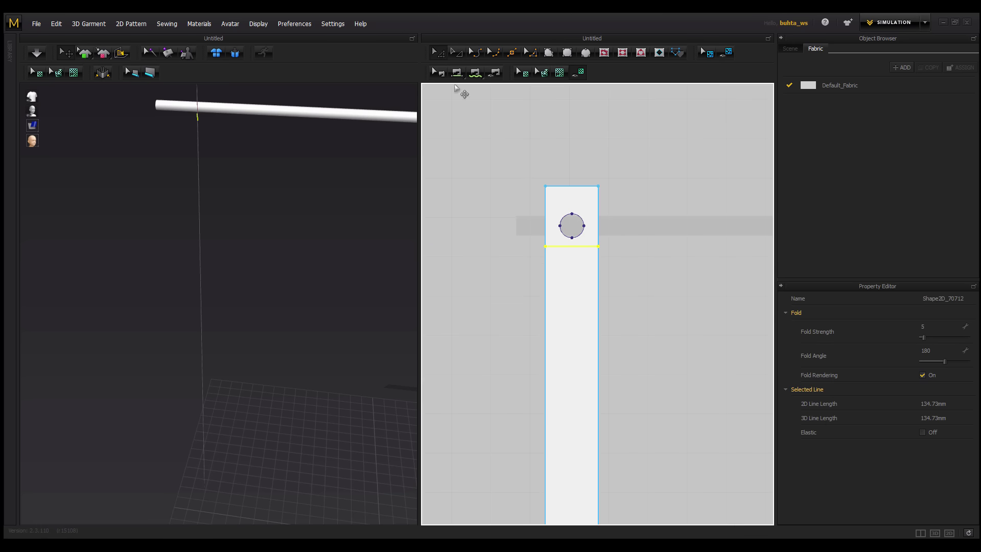
right_click(595, 250)
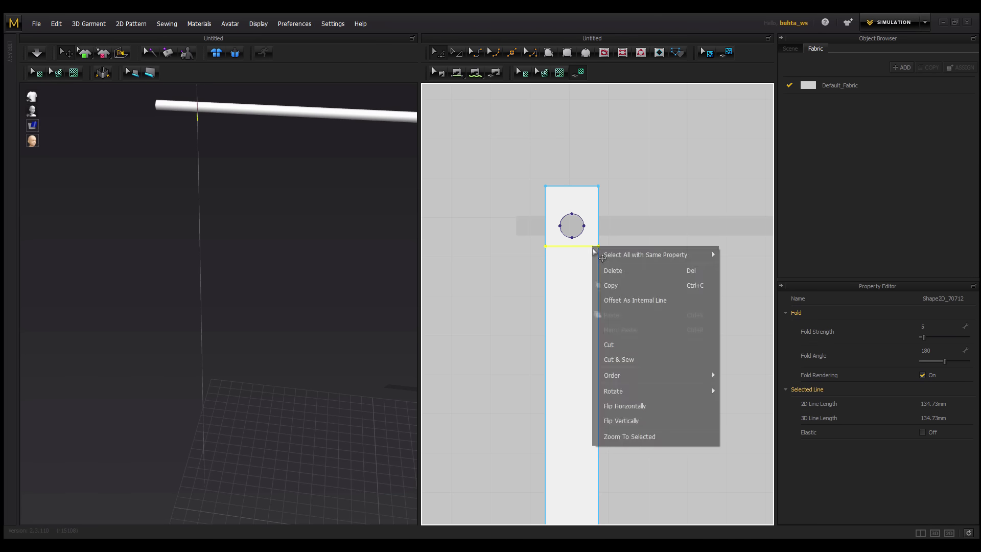
click(615, 344)
click(587, 313)
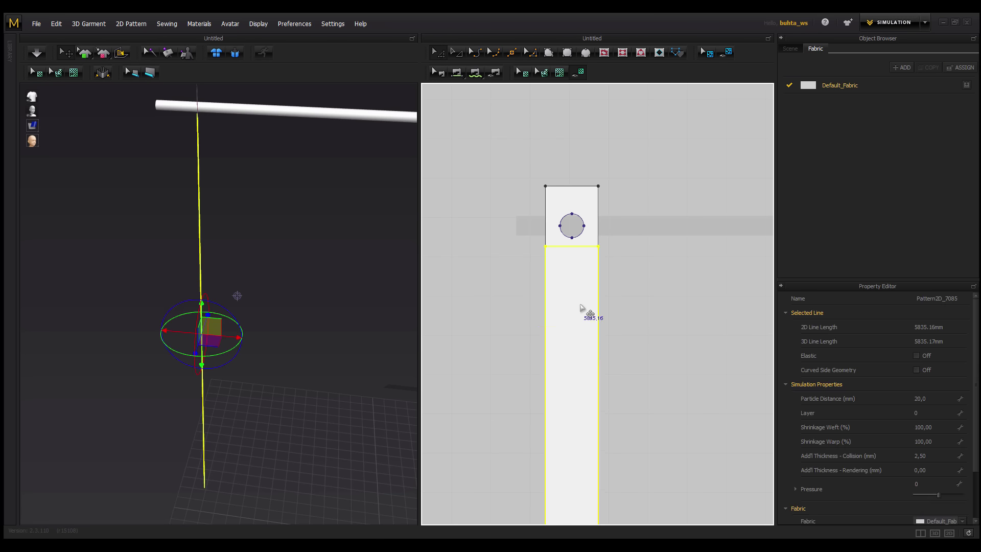
drag(587, 344, 580, 349)
drag(568, 313, 581, 296)
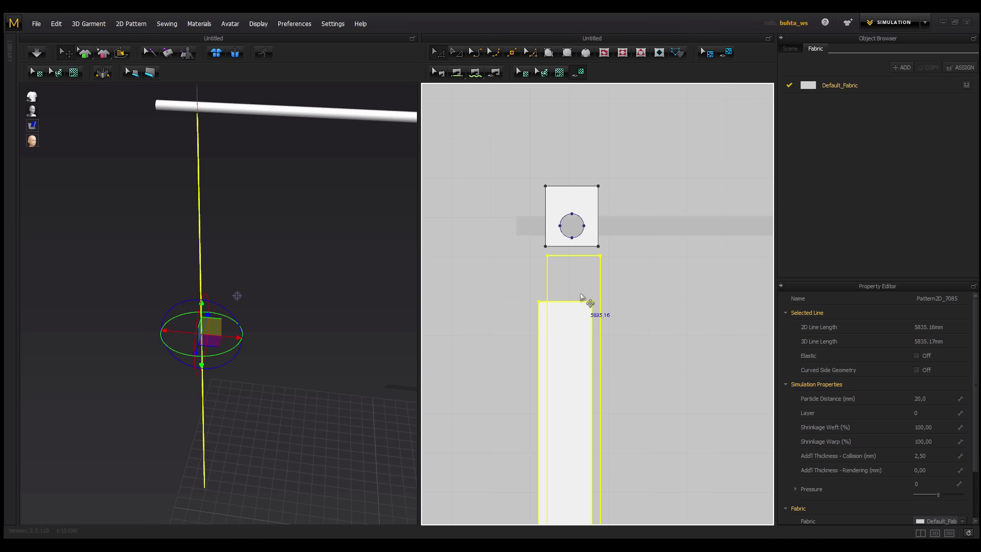
drag(581, 296, 582, 298)
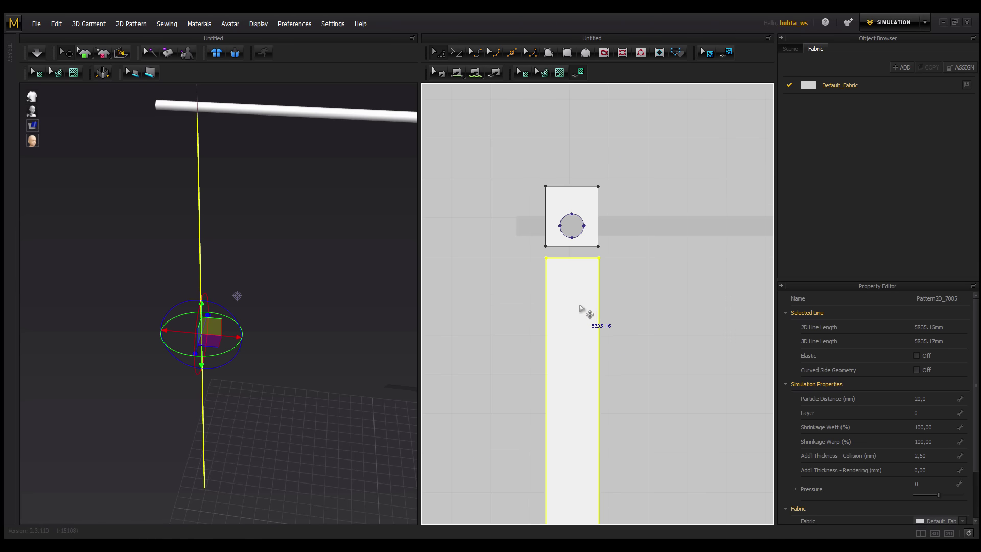
click(625, 254)
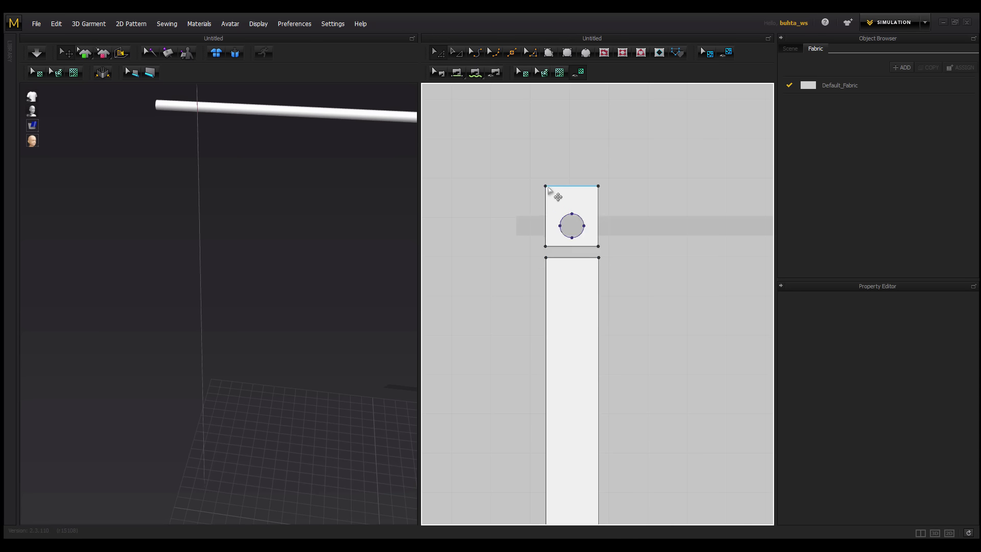
Sew the square tab's bottom edge to the lower piece along the 134.73 cut
middle_drag(580, 284, 557, 308)
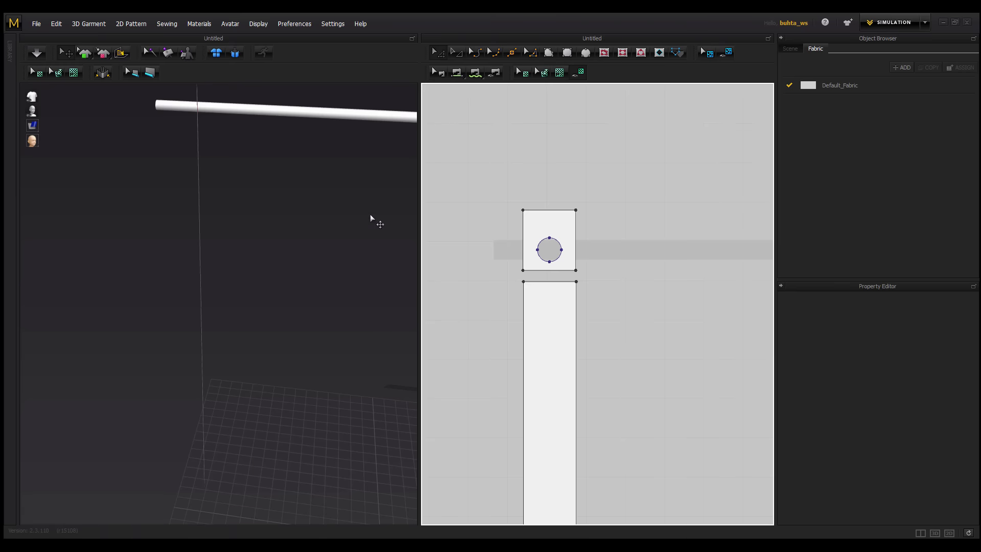
scroll(272, 213, down, 2)
mouse_move(271, 213)
right_down()
mouse_move(293, 219)
mouse_move(237, 250)
mouse_move(259, 216)
mouse_move(276, 225)
right_up()
click(471, 77)
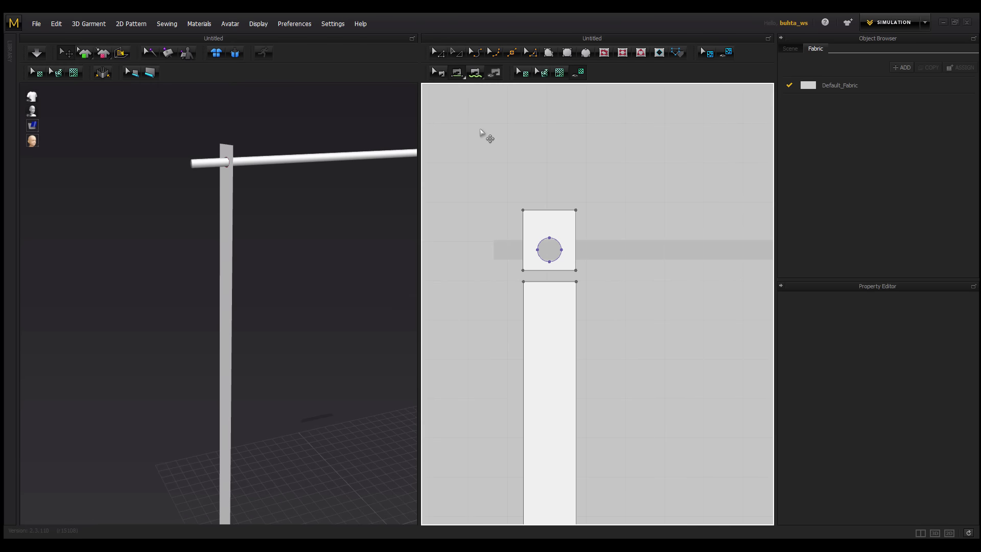
click(548, 282)
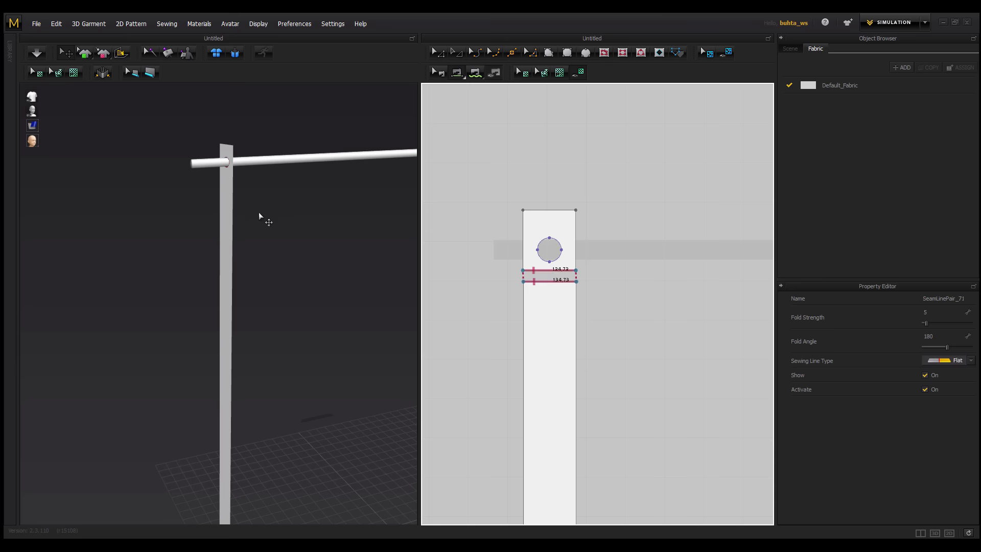
right_drag(259, 213, 224, 172)
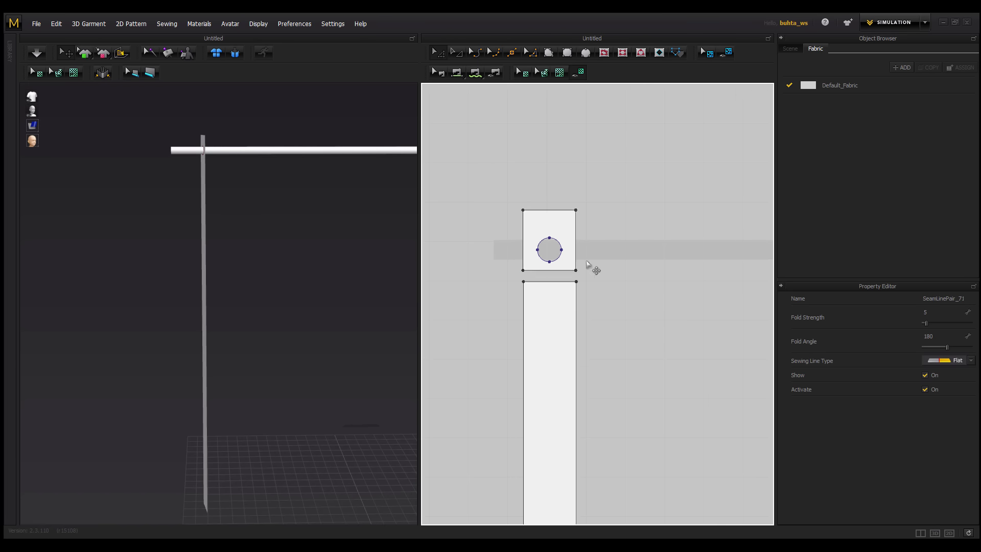
scroll(578, 286, down, 3)
right_drag(567, 311, 565, 194)
drag(583, 138, 499, 443)
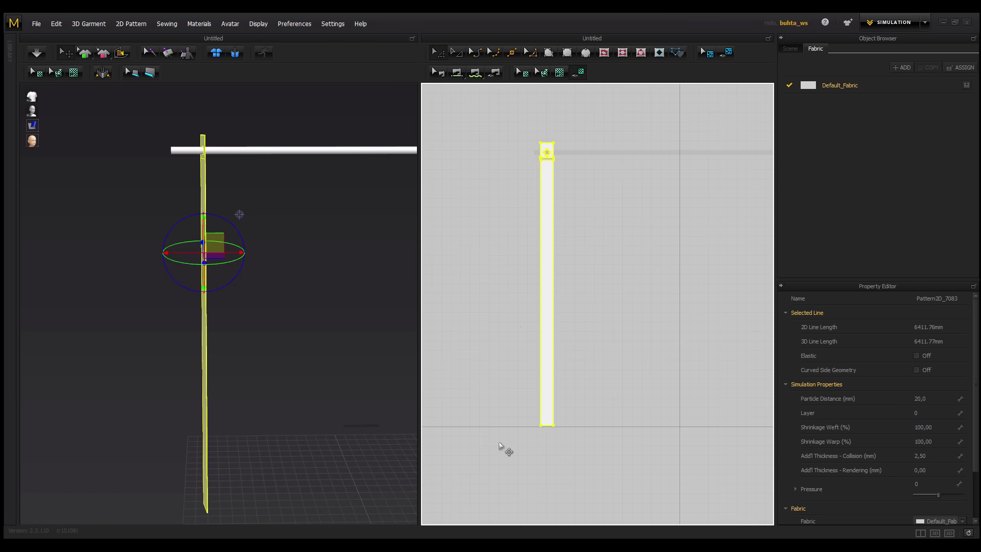
Copy and paste the sewn strip, placing the duplicate beside the original in 2D
key(ctrl+c)
key(ctrl+v)
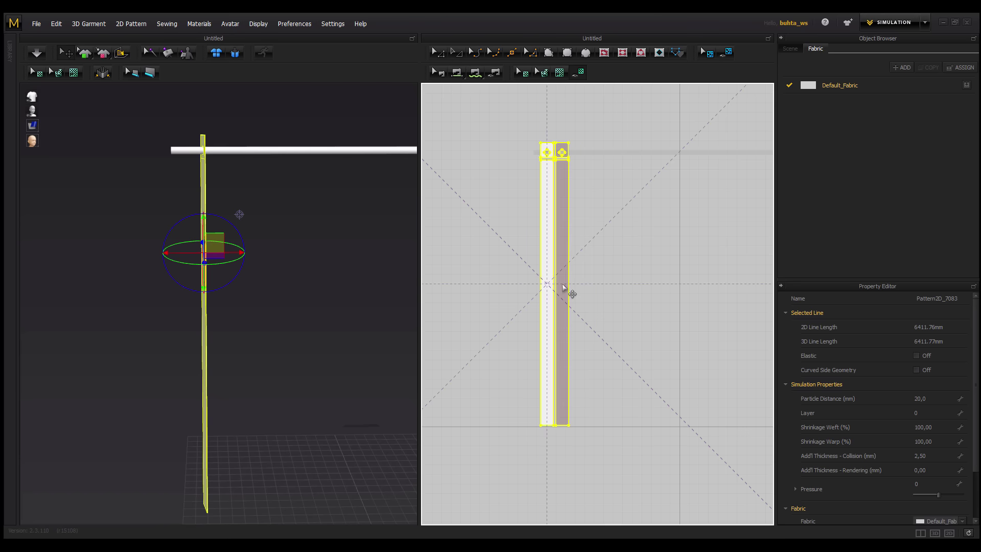
click(564, 290)
scroll(249, 230, up, 5)
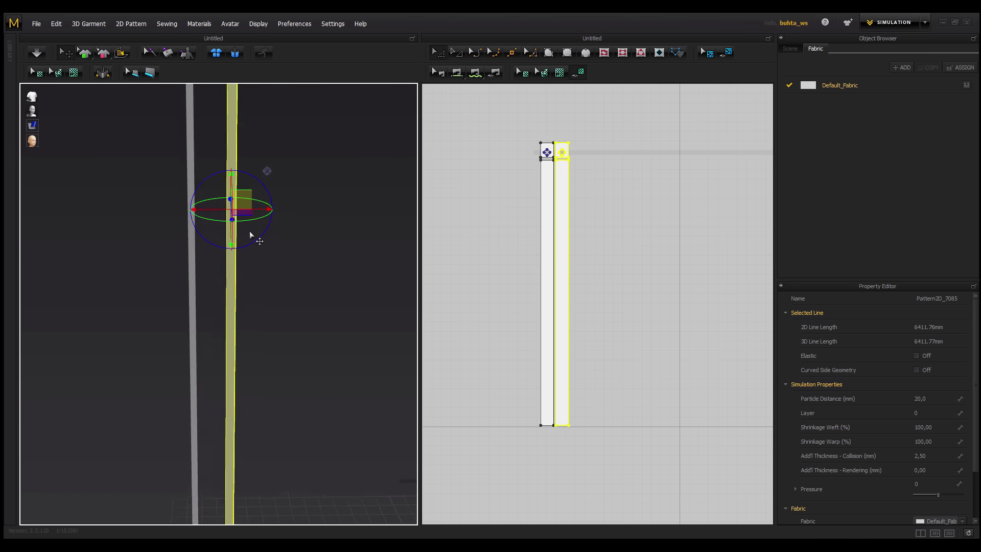
scroll(270, 306, down, 3)
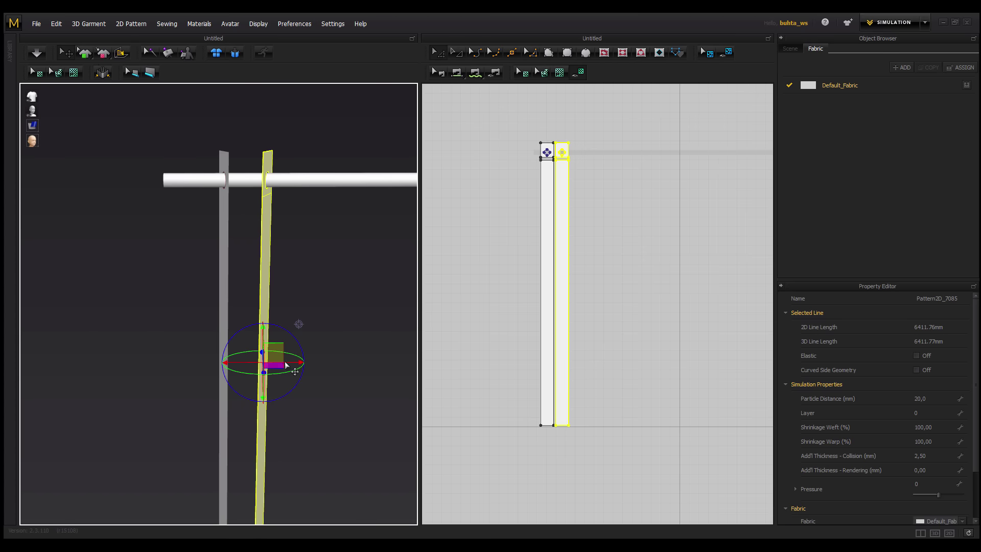
Slide the copied strip sideways along the rod in the 3D view
drag(292, 364, 262, 273)
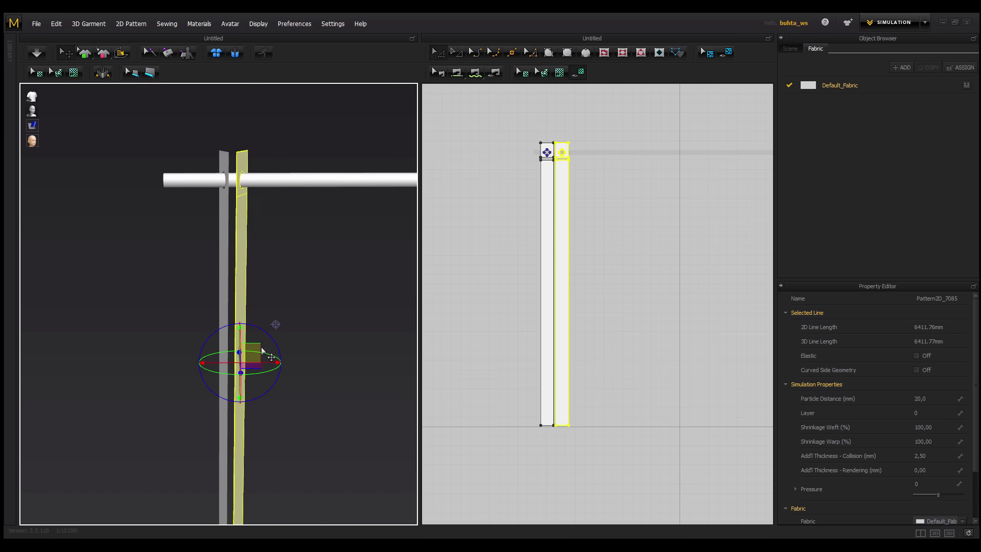
scroll(261, 272, up, 2)
middle_drag(262, 273, 303, 283)
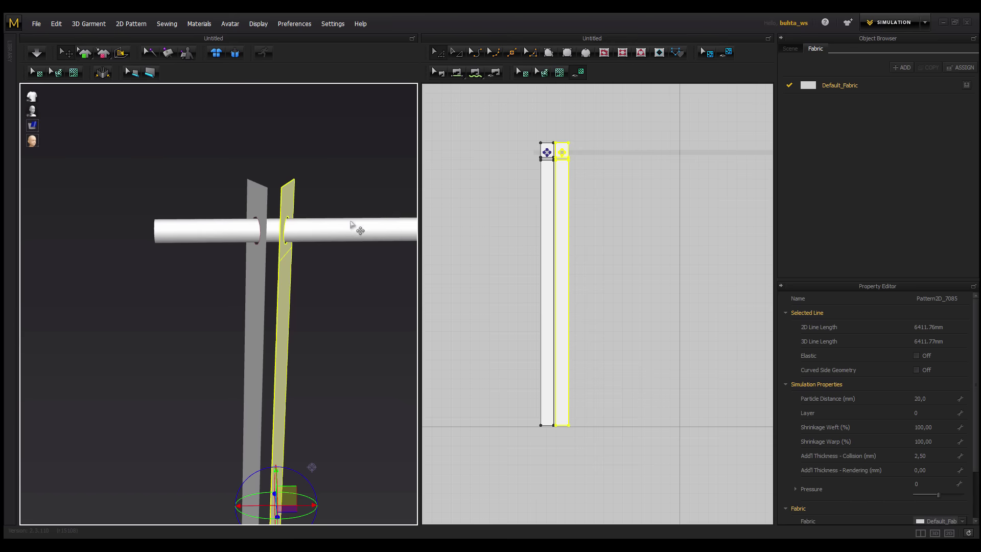
scroll(350, 225, up, 2)
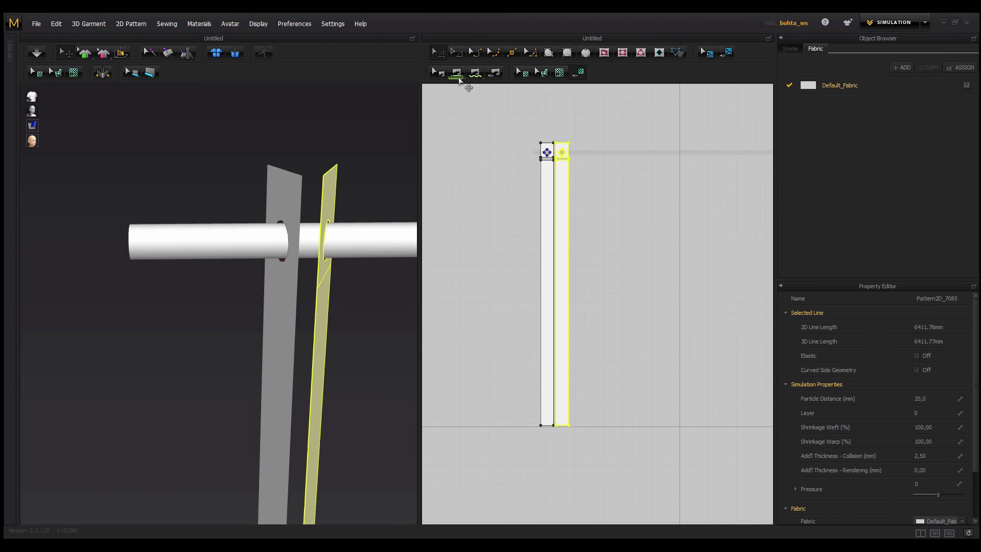
click(542, 123)
scroll(562, 154, up, 3)
scroll(554, 219, down, 1)
Seam the two strips together, dismissing the sewing-length warning, and sew the square tabs' facing edges
scroll(552, 219, up, 1)
middle_drag(552, 219, 588, 324)
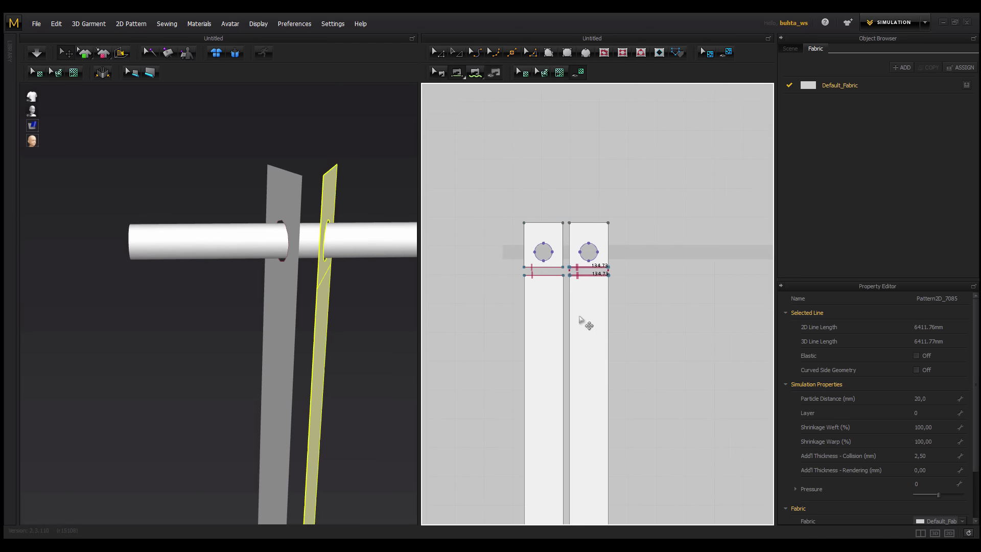
click(565, 245)
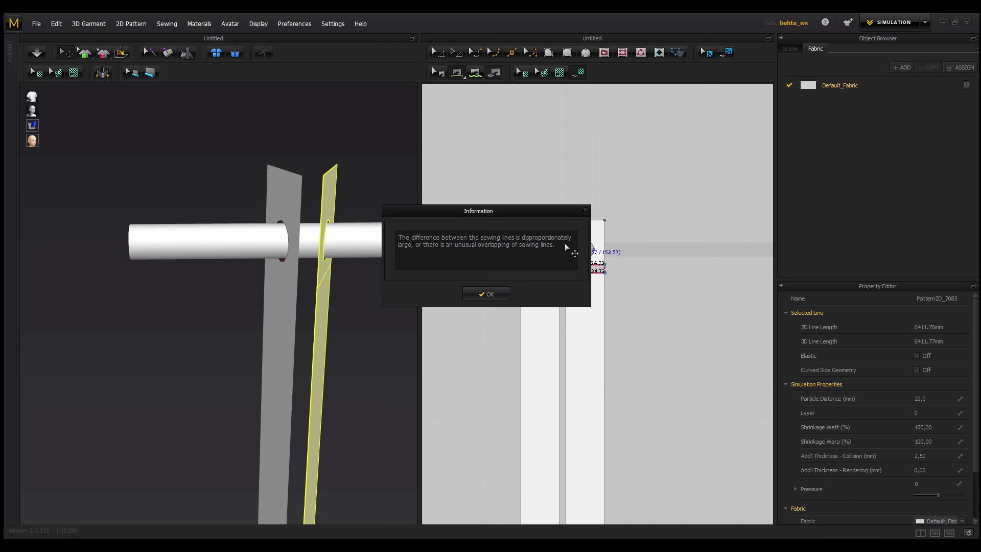
click(508, 291)
scroll(557, 250, up, 2)
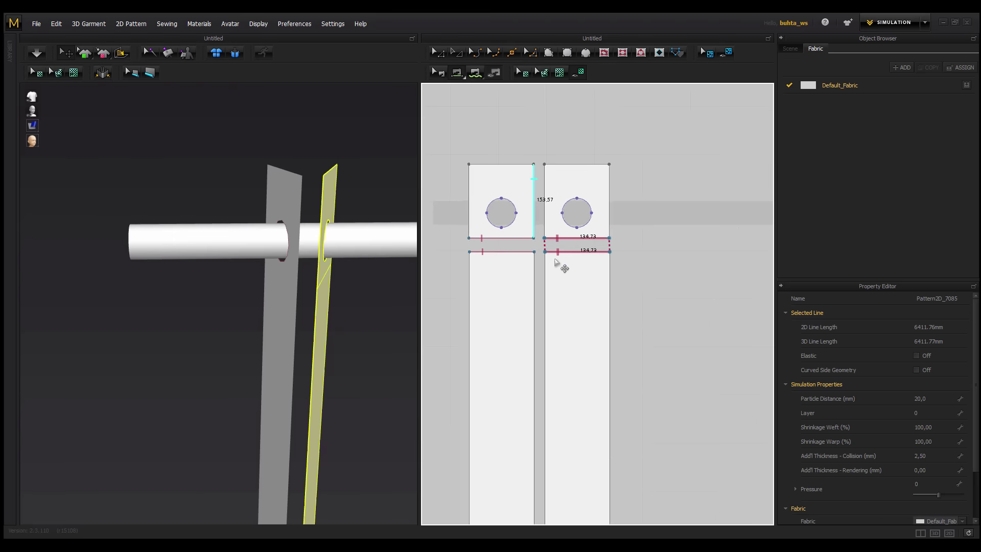
click(533, 188)
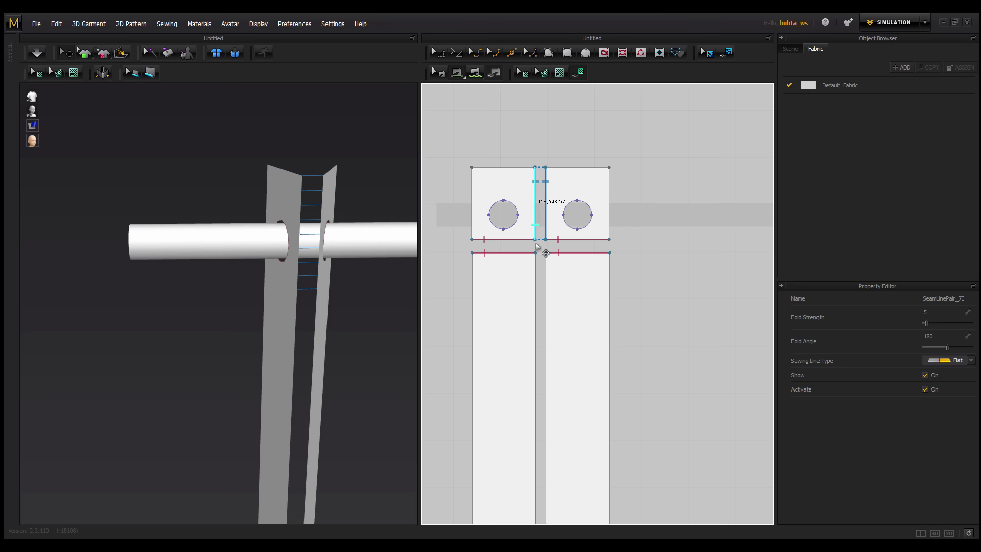
Sew the strips' inner long edges together and inspect the new seam in 3D
click(546, 341)
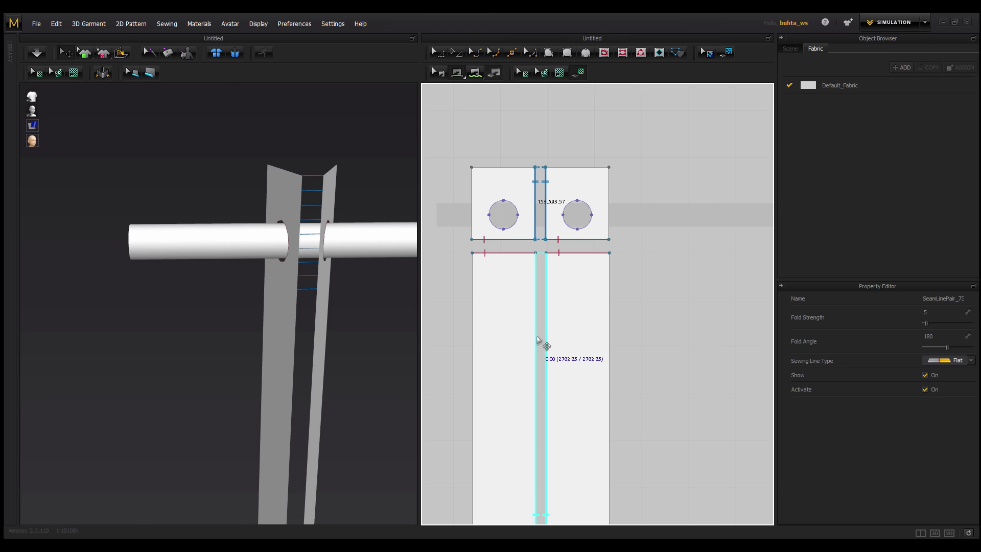
click(537, 337)
scroll(523, 352, down, 1)
mouse_move(321, 359)
right_down()
mouse_move(322, 335)
mouse_move(291, 375)
mouse_move(278, 314)
mouse_move(253, 295)
mouse_move(231, 312)
mouse_move(264, 318)
mouse_move(259, 283)
mouse_move(280, 258)
mouse_move(274, 279)
mouse_move(241, 248)
right_up()
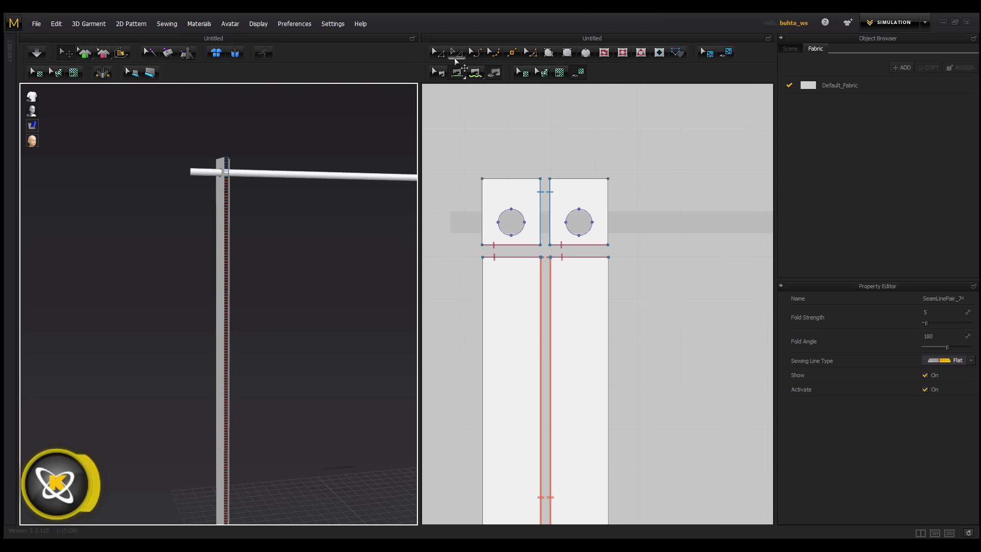
click(435, 52)
scroll(523, 286, down, 5)
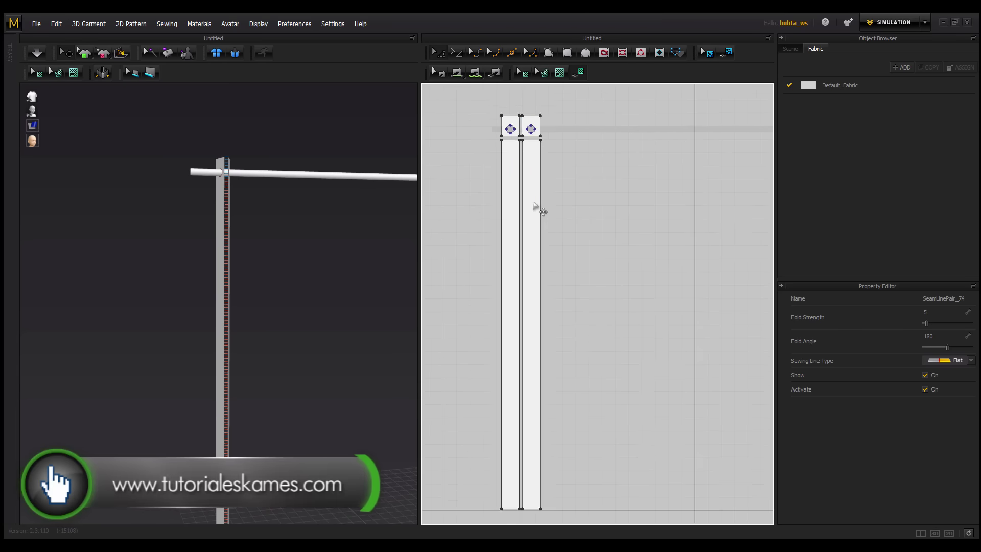
Copy both curtain strips and paste the duplicate pair just right of the originals
mouse_move(588, 105)
mouse_down()
mouse_move(470, 487)
mouse_move(479, 497)
mouse_up()
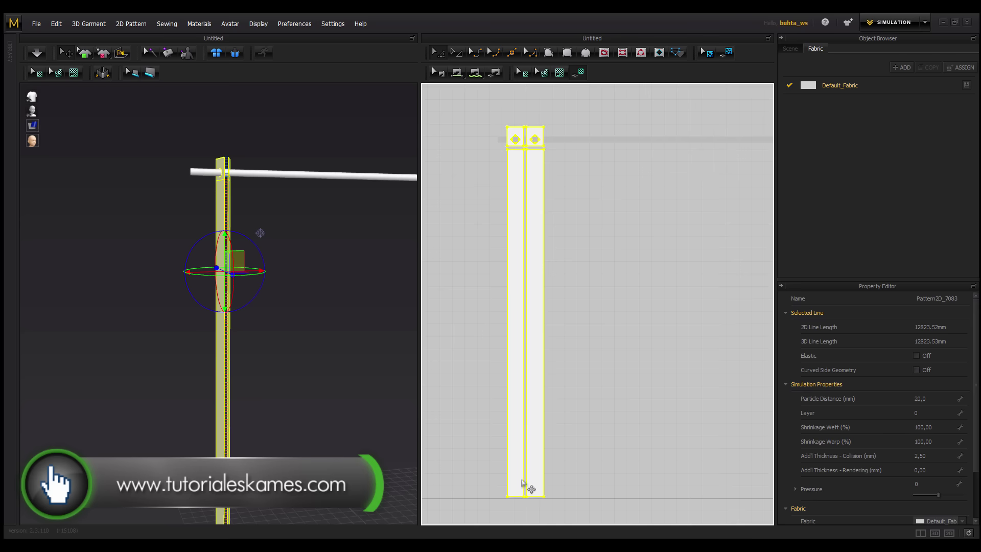
key(ctrl+c)
key(ctrl+v)
click(566, 304)
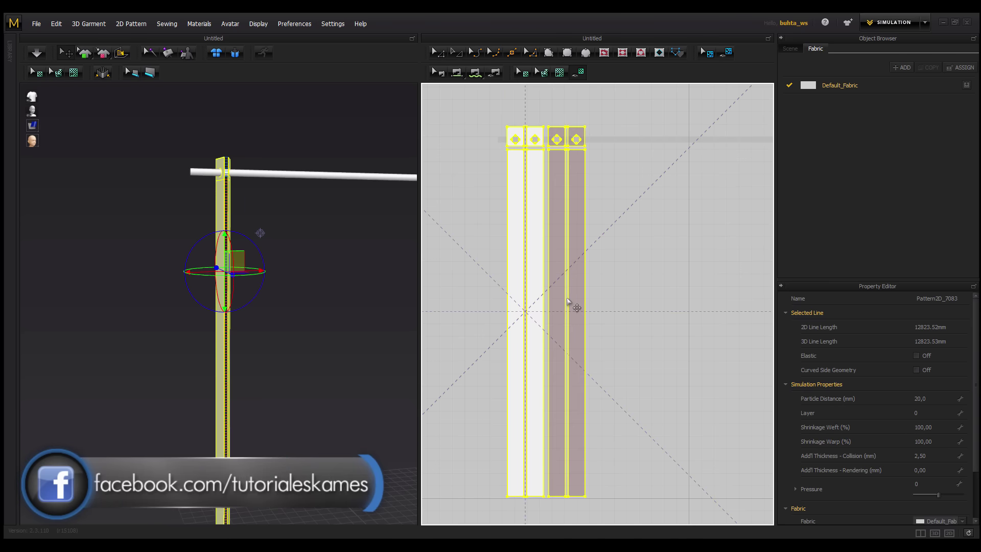
click(567, 298)
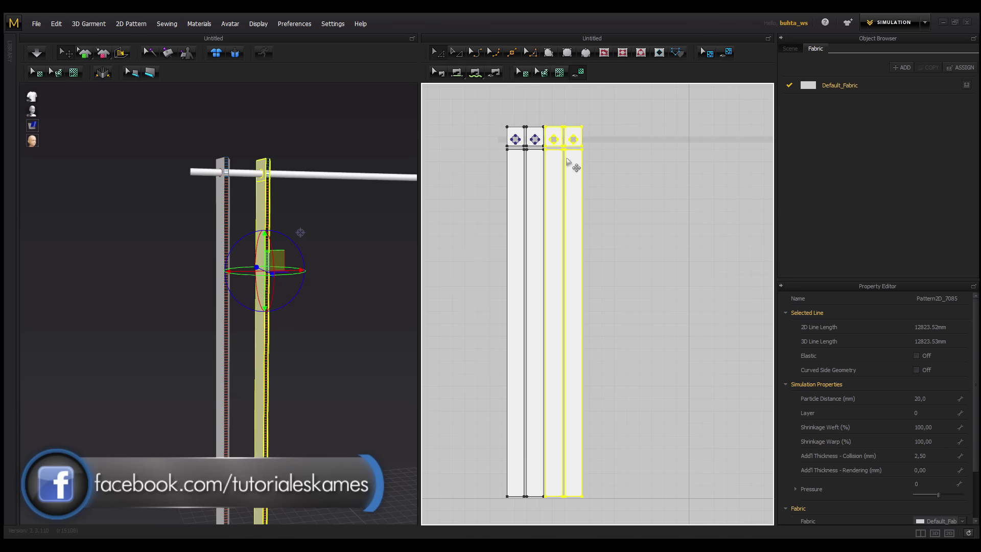
drag(567, 161, 515, 86)
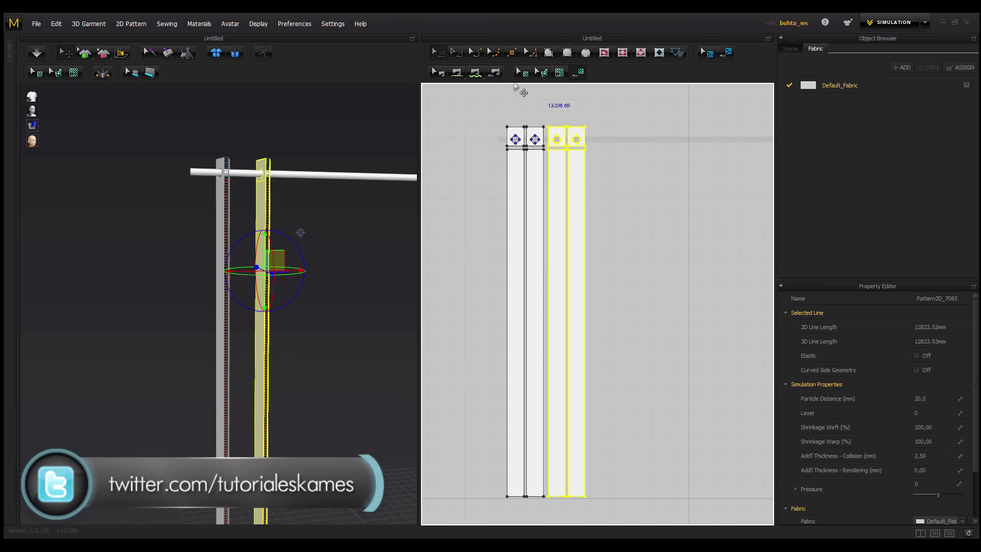
Sew the two middle strips together along their long edges and top tab edges
click(456, 76)
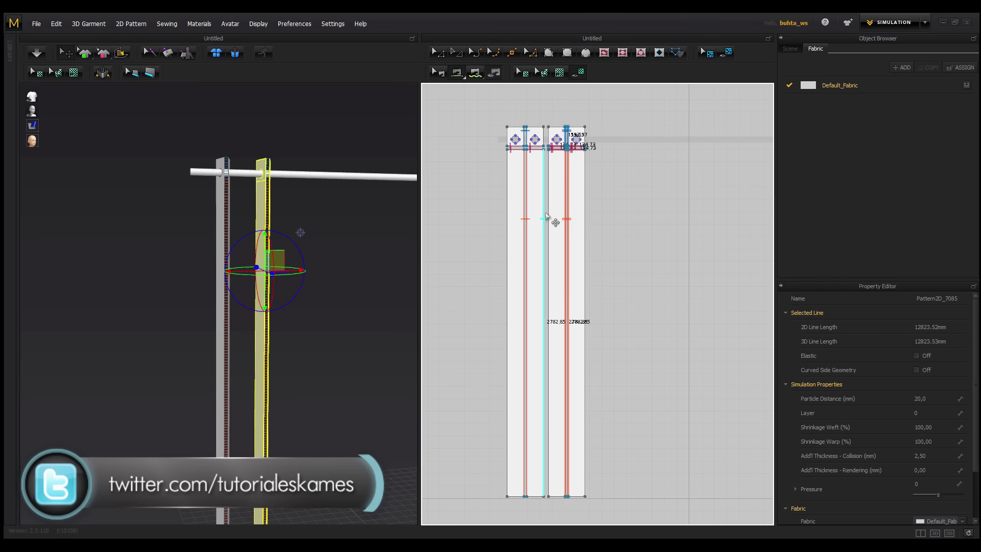
click(548, 219)
scroll(551, 230, up, 2)
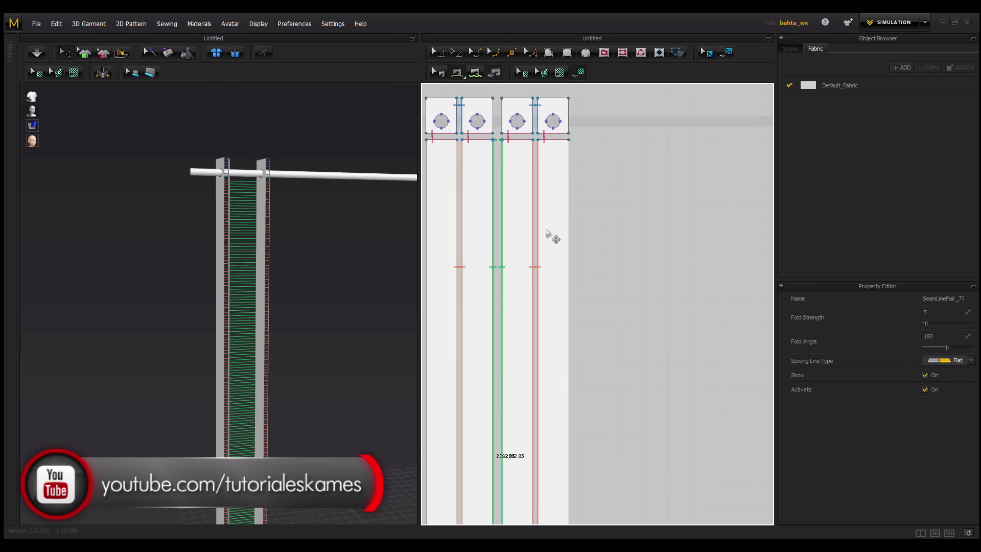
scroll(562, 250, up, 2)
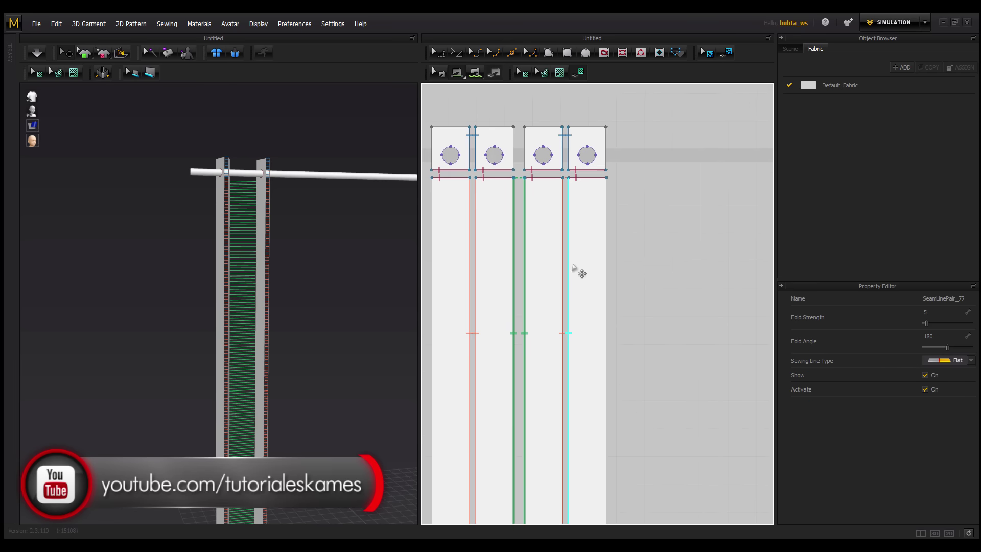
click(519, 148)
mouse_move(340, 194)
right_down()
mouse_move(318, 220)
mouse_move(313, 184)
right_up()
scroll(603, 286, down, 5)
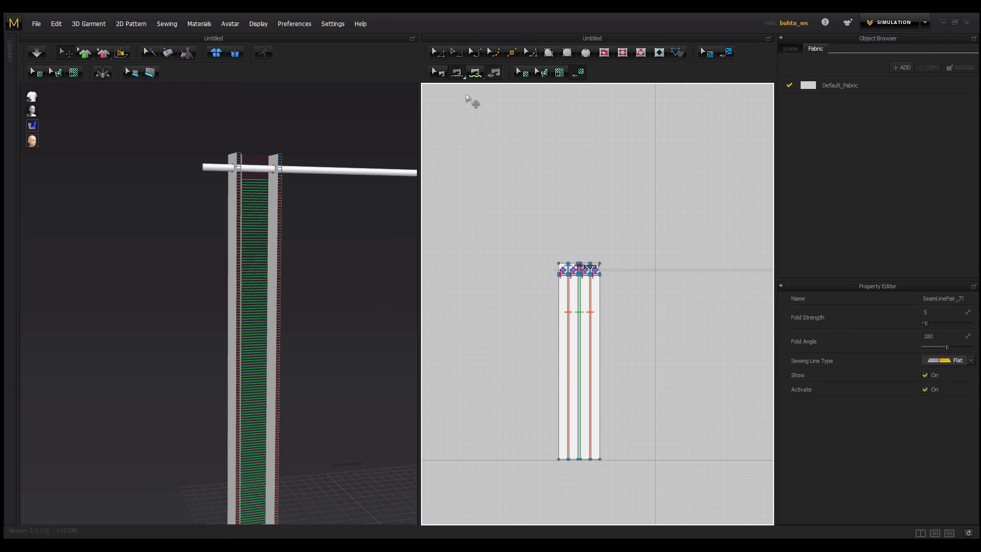
Box-select the two copied right-hand strips and orbit around them
click(447, 60)
drag(617, 251, 589, 398)
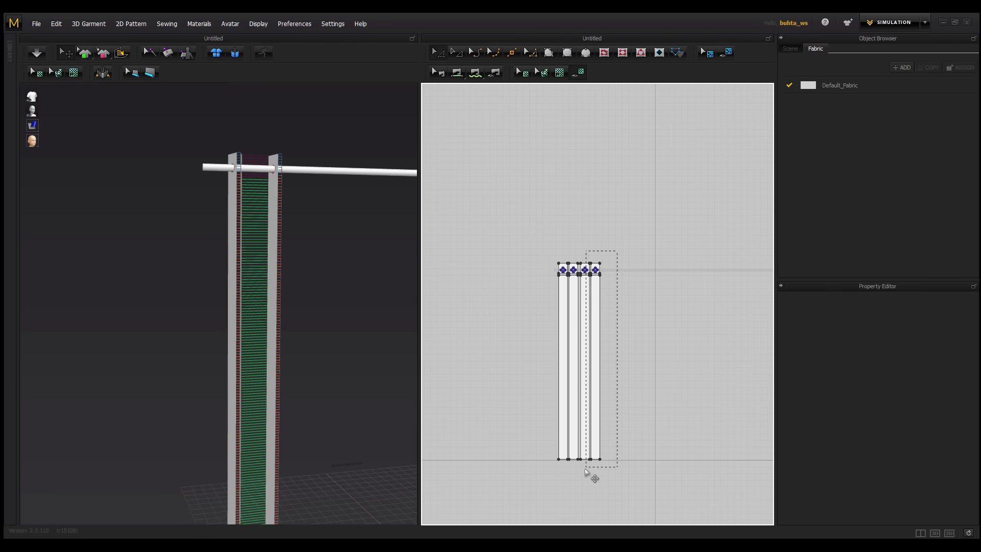
drag(580, 474, 580, 474)
mouse_move(286, 307)
right_down()
mouse_move(301, 241)
mouse_move(305, 279)
mouse_move(279, 273)
mouse_move(287, 255)
mouse_move(295, 271)
mouse_move(308, 265)
mouse_move(302, 252)
mouse_move(281, 277)
right_up()
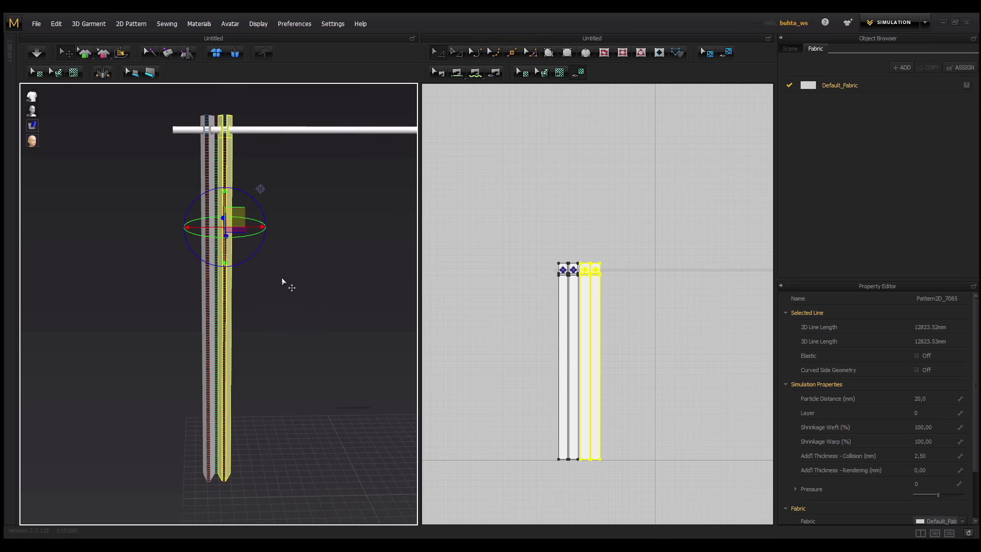
Run the cloth simulation and orbit around the four strips as they drape from the rod
key(space)
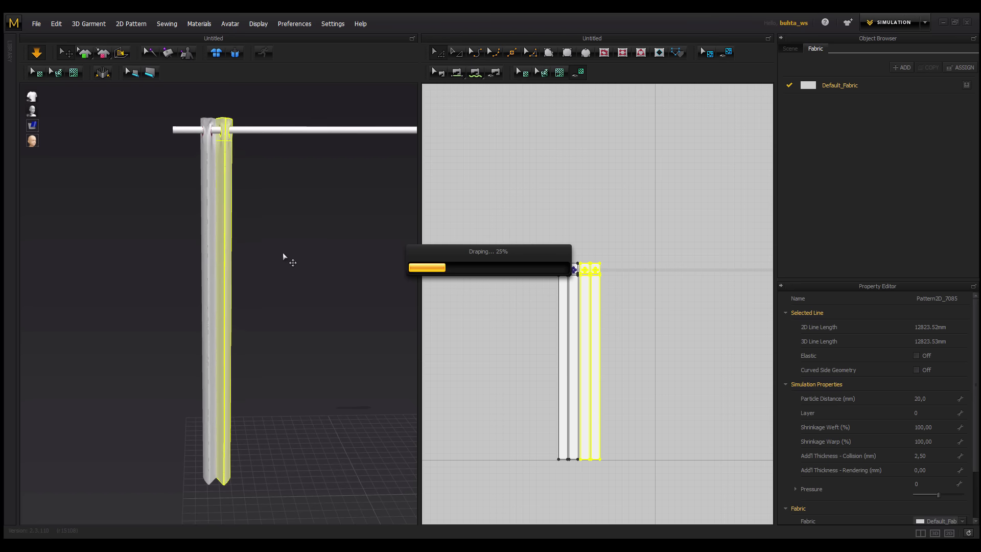
mouse_move(264, 258)
right_down()
mouse_move(290, 260)
mouse_move(292, 270)
right_up()
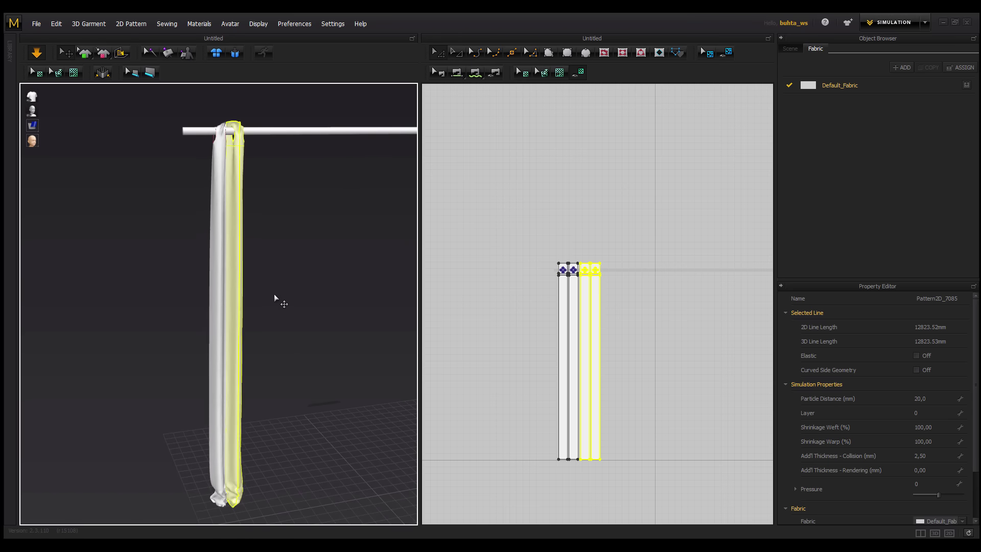
mouse_move(272, 273)
right_down()
mouse_move(305, 297)
mouse_move(277, 229)
mouse_move(298, 265)
mouse_move(327, 257)
mouse_move(305, 237)
right_up()
scroll(294, 220, up, 3)
scroll(298, 265, up, 3)
scroll(298, 265, down, 3)
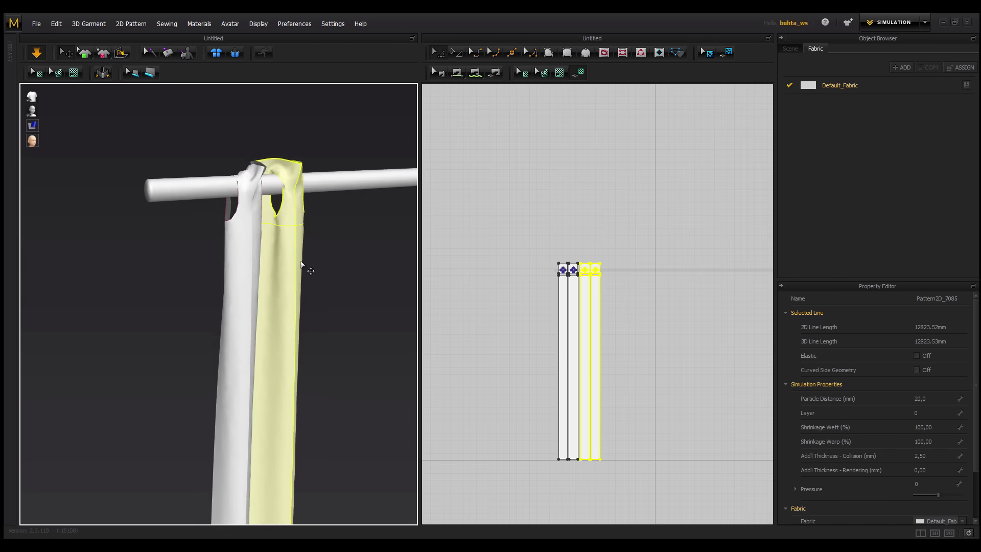
scroll(306, 276, down, 3)
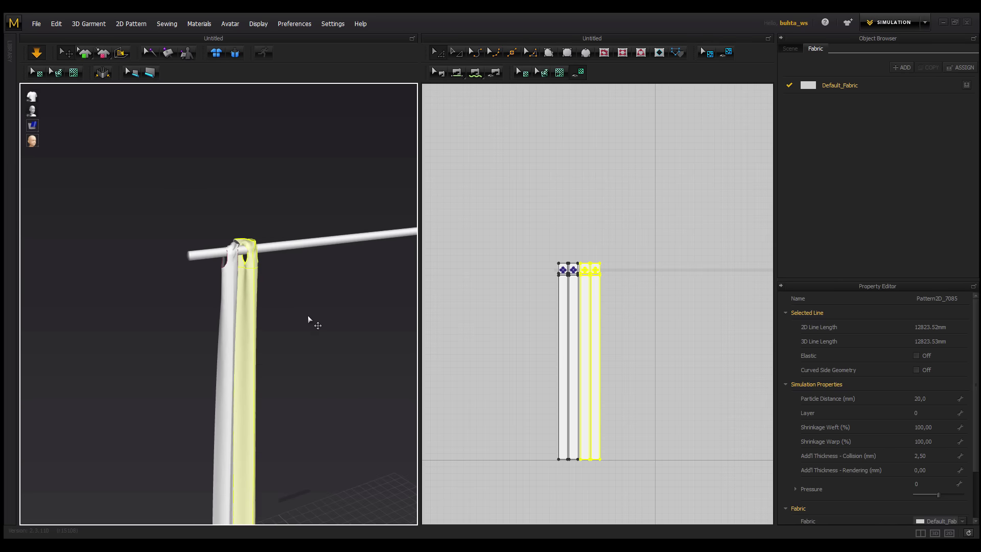
mouse_move(307, 315)
right_down()
mouse_move(305, 274)
mouse_move(265, 256)
mouse_move(274, 294)
mouse_move(265, 294)
right_up()
scroll(265, 256, down, 3)
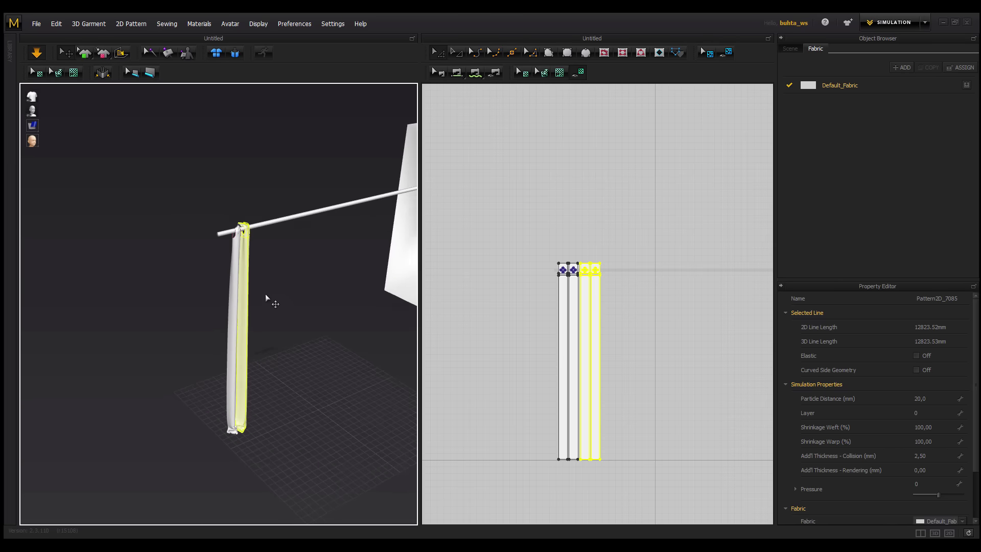
scroll(272, 331, up, 3)
right_drag(272, 331, 273, 301)
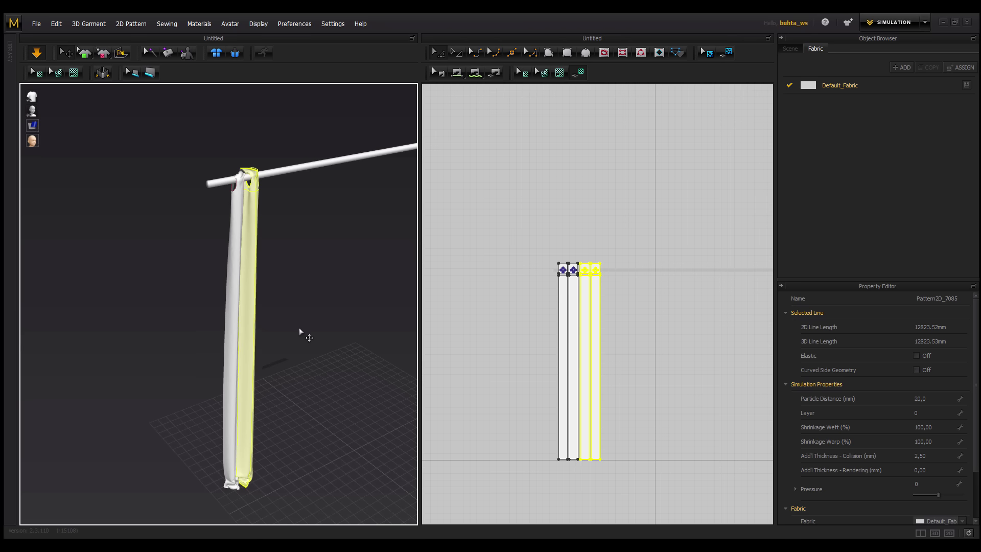
Change Default_Fabric's colour to tan (A69173) and view the curtain from the front
click(851, 88)
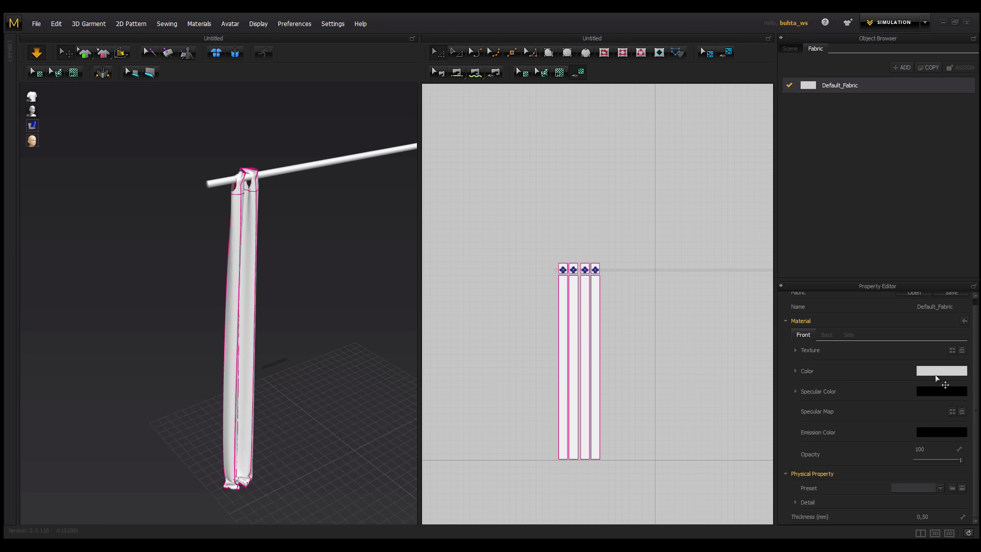
click(935, 376)
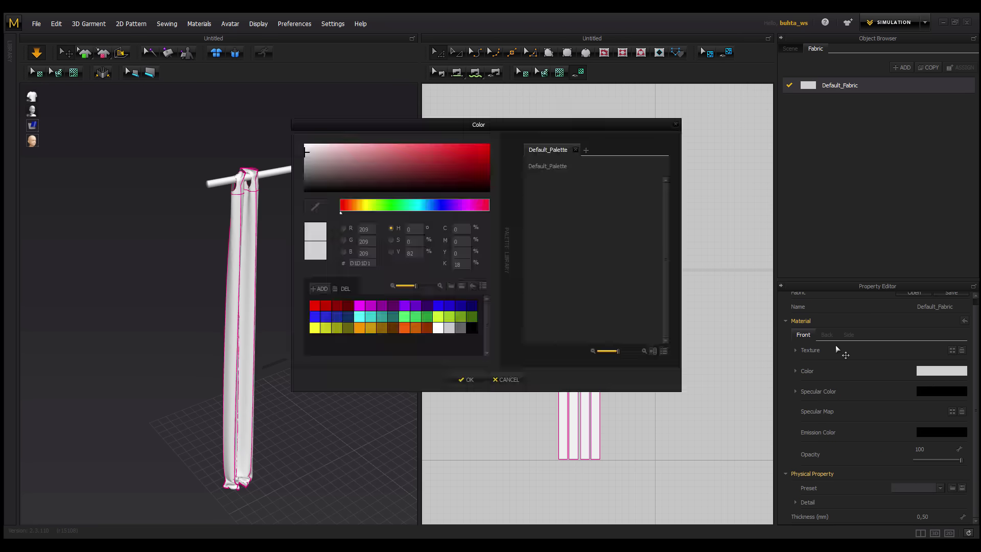
click(354, 210)
drag(364, 180, 361, 161)
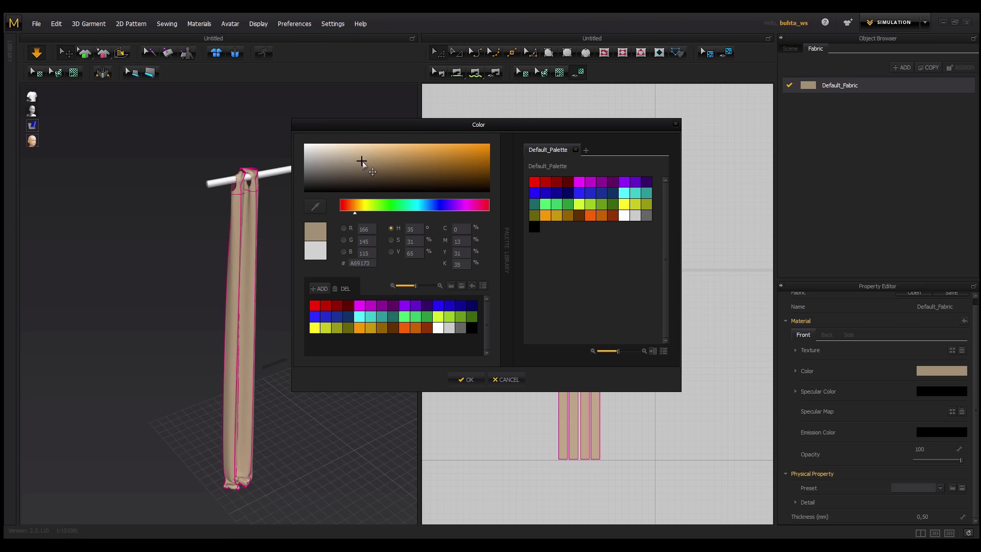
click(466, 380)
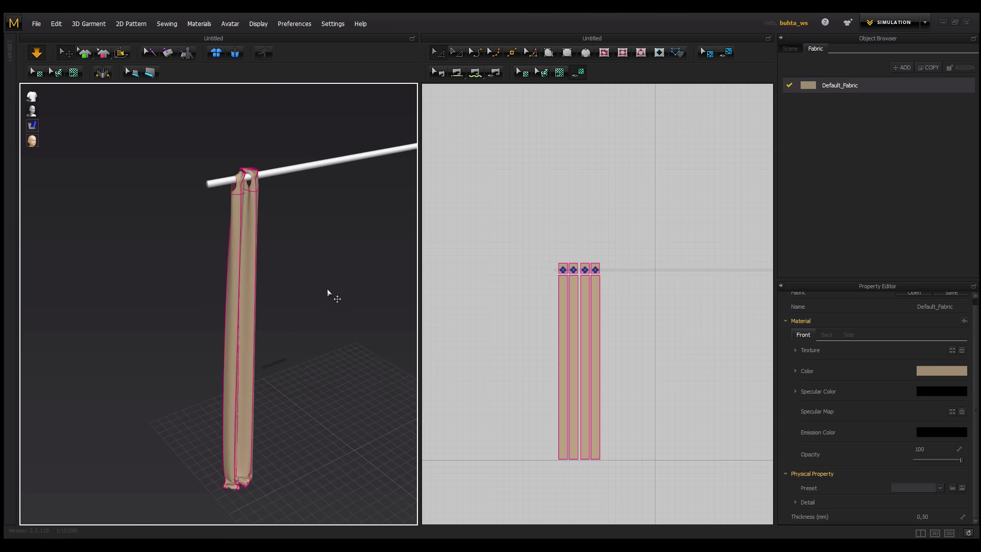
mouse_move(327, 293)
right_down()
mouse_move(302, 268)
mouse_move(315, 297)
right_up()
right_drag(316, 346, 322, 339)
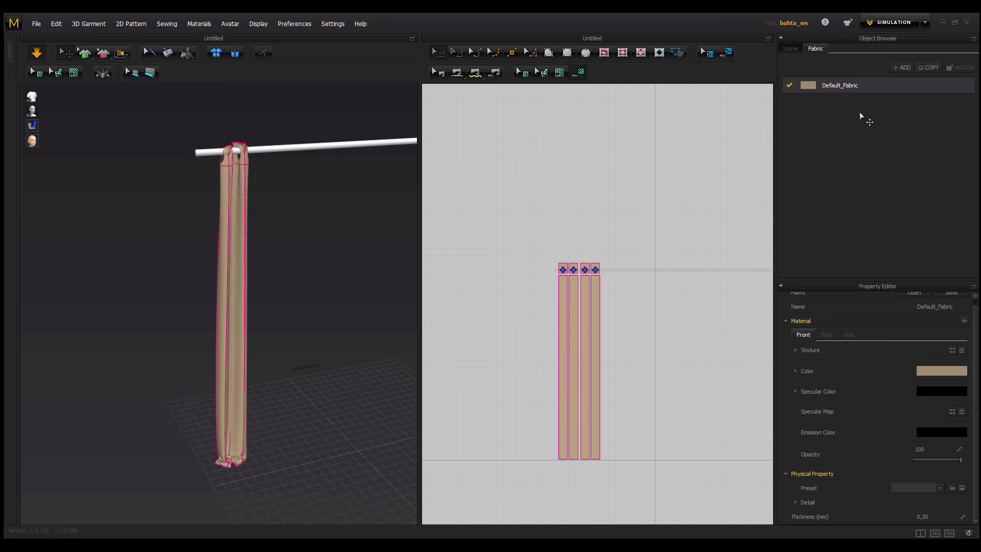
double_click(933, 306)
text(tela)
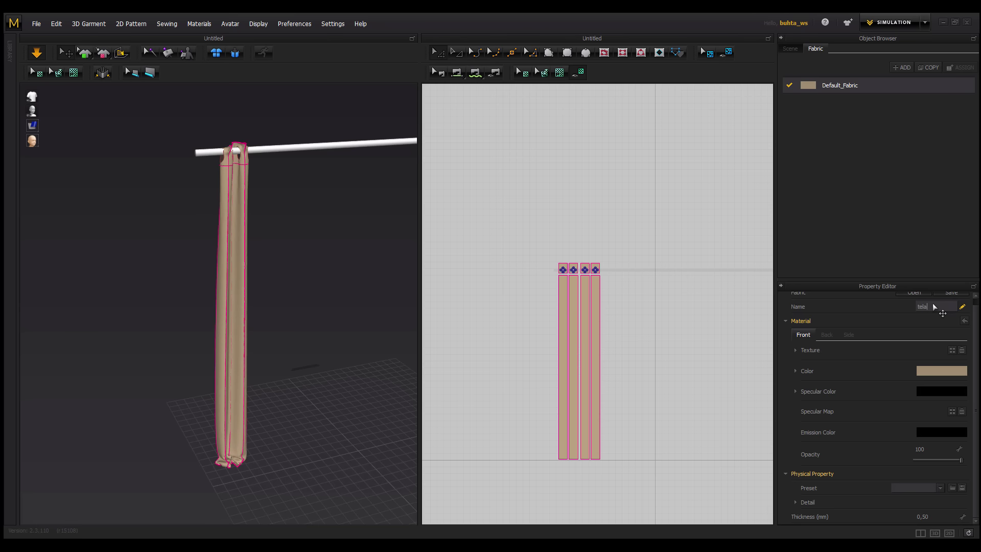
Name the fabric 'tela', duplicate it as 'tela tubo', and inspect the curtain top at the rod
key(Return)
click(930, 72)
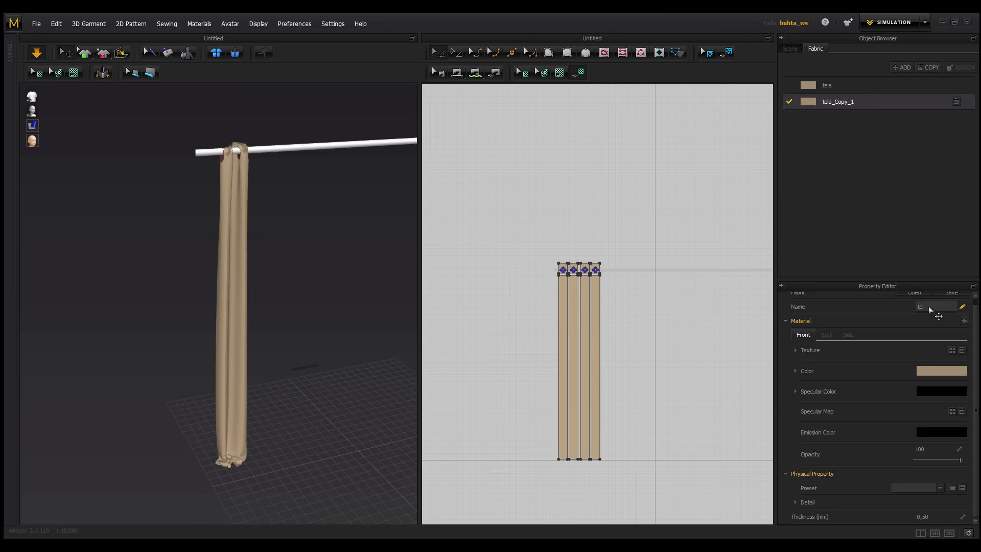
text(la tubo)
key(Return)
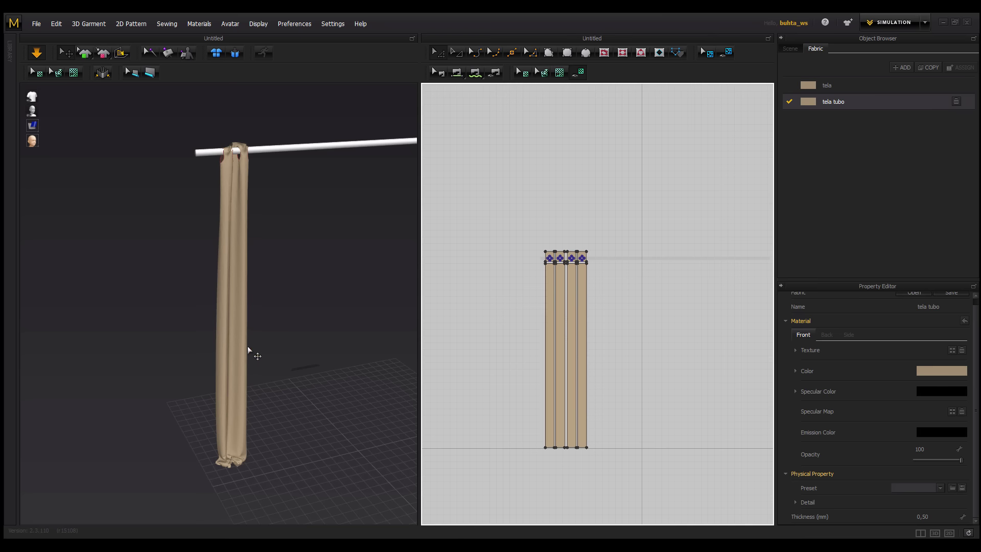
right_drag(247, 350, 246, 341)
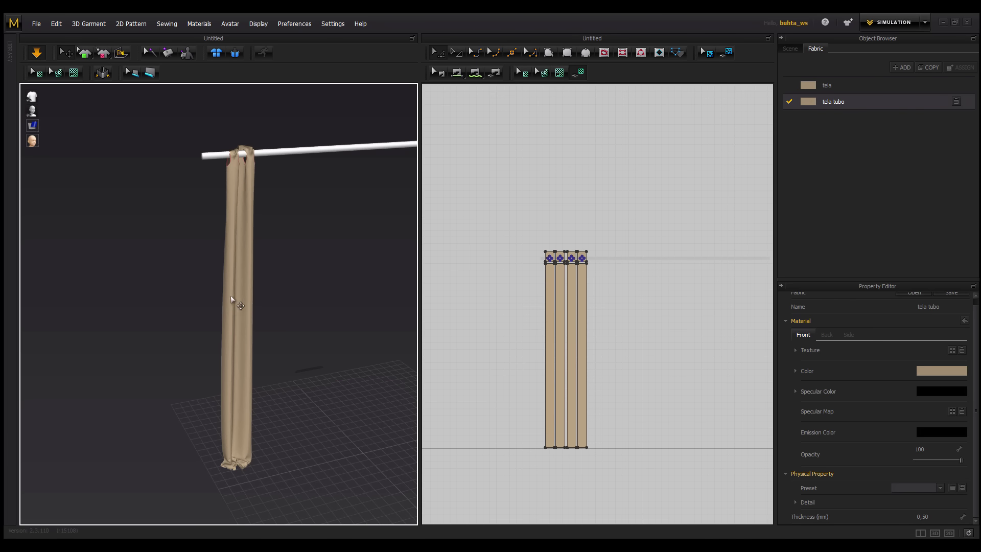
mouse_move(231, 296)
right_down()
mouse_move(231, 316)
mouse_move(251, 308)
mouse_move(257, 207)
mouse_move(264, 250)
mouse_move(252, 224)
right_up()
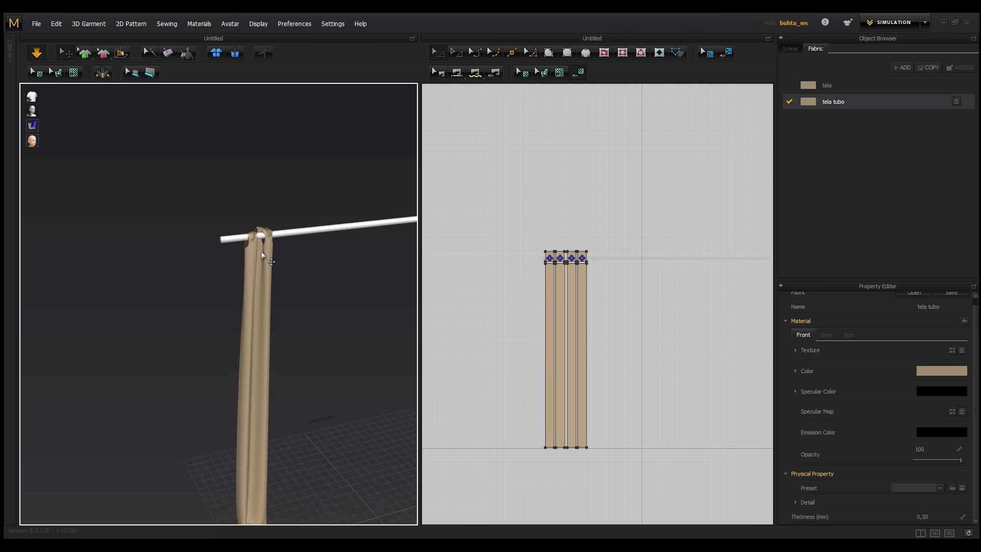
mouse_move(277, 246)
right_down()
mouse_move(268, 223)
mouse_move(272, 262)
mouse_move(283, 236)
right_up()
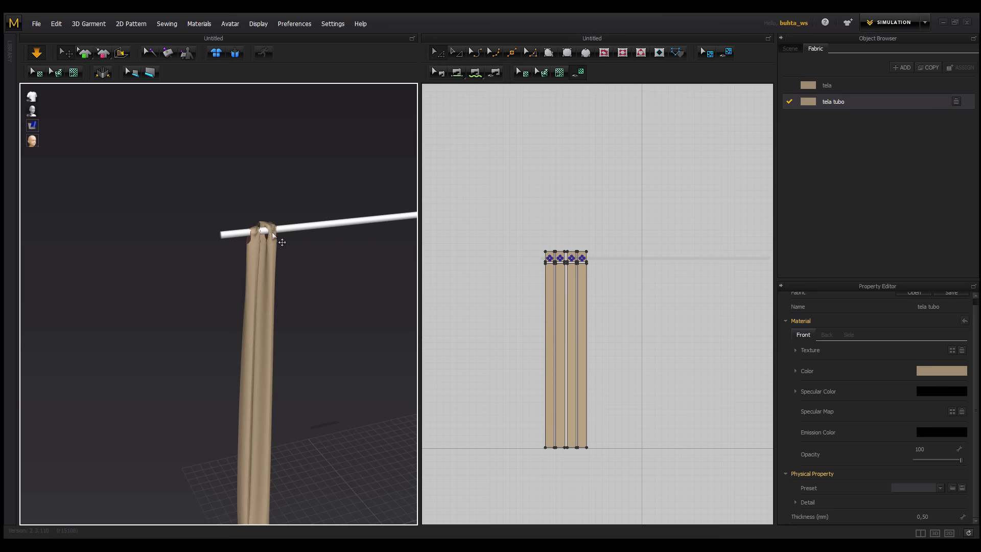
Assign the D_Cotton physical preset to the tela fabric
right_drag(562, 317, 580, 292)
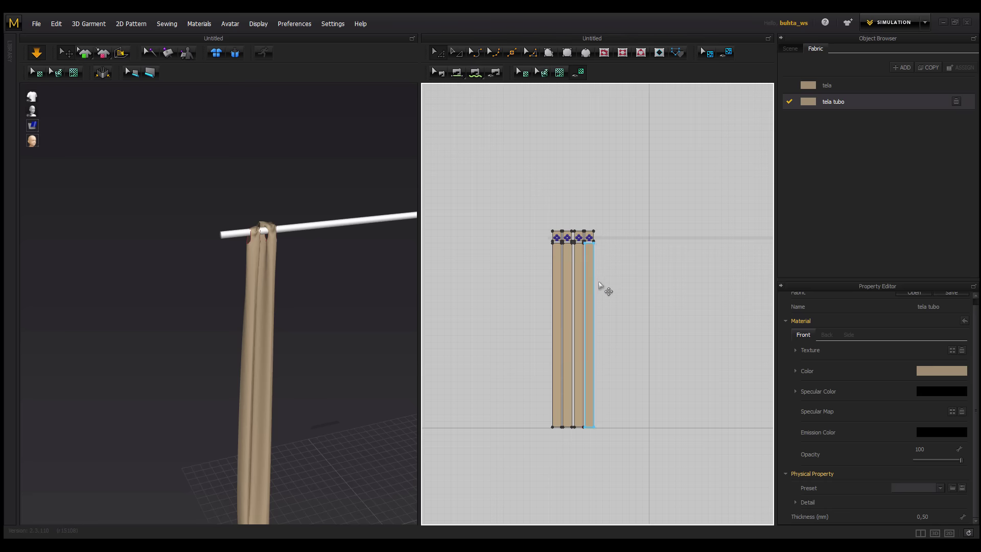
scroll(604, 287, up, 1)
scroll(608, 284, up, 1)
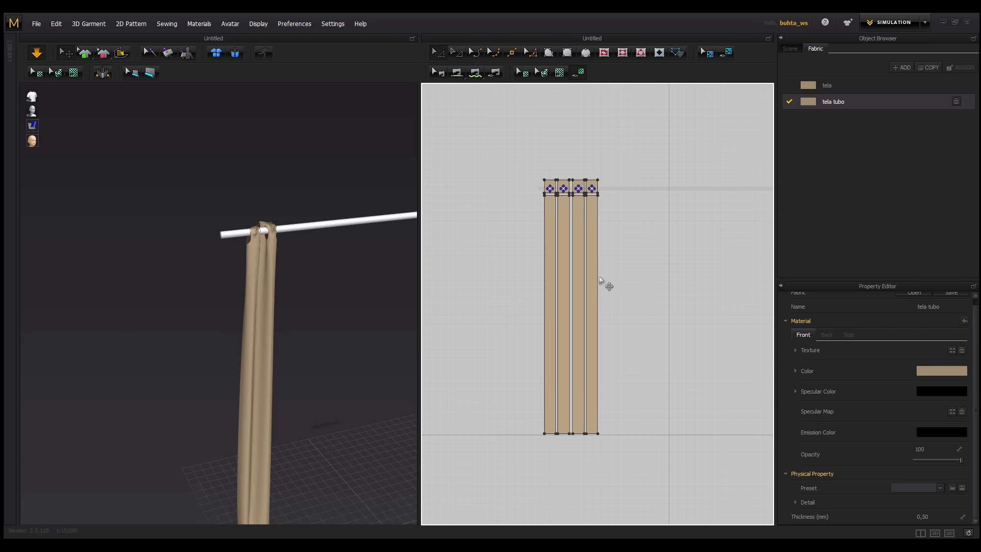
click(831, 85)
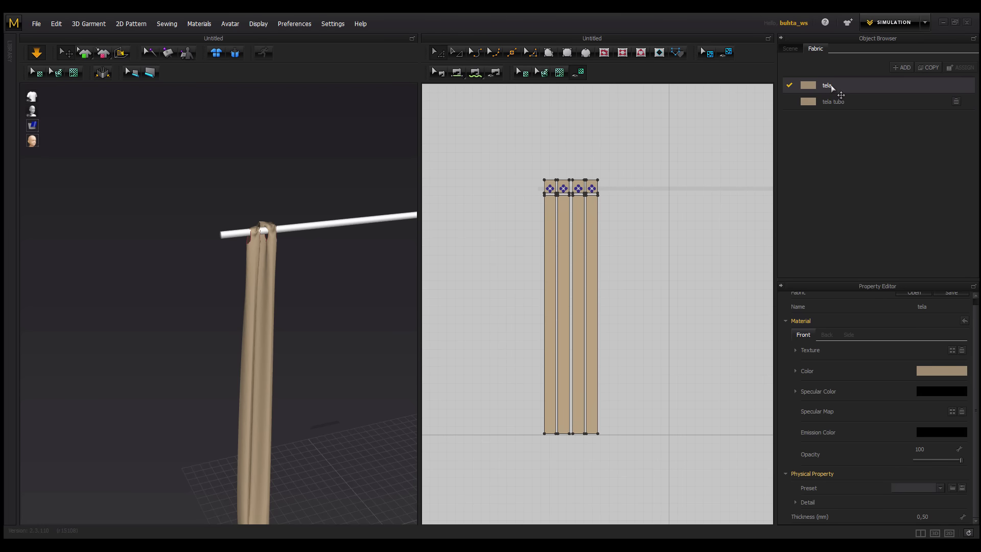
click(941, 488)
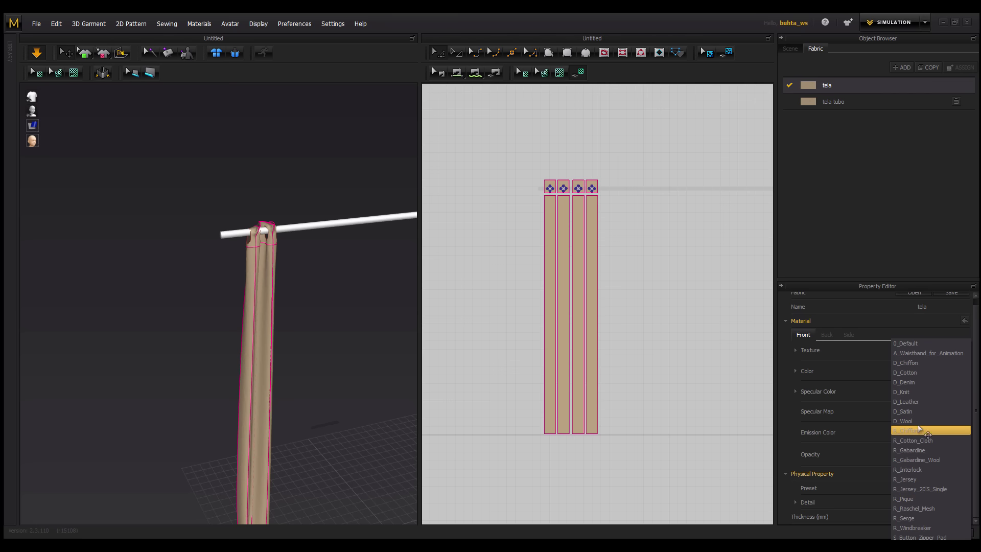
click(912, 374)
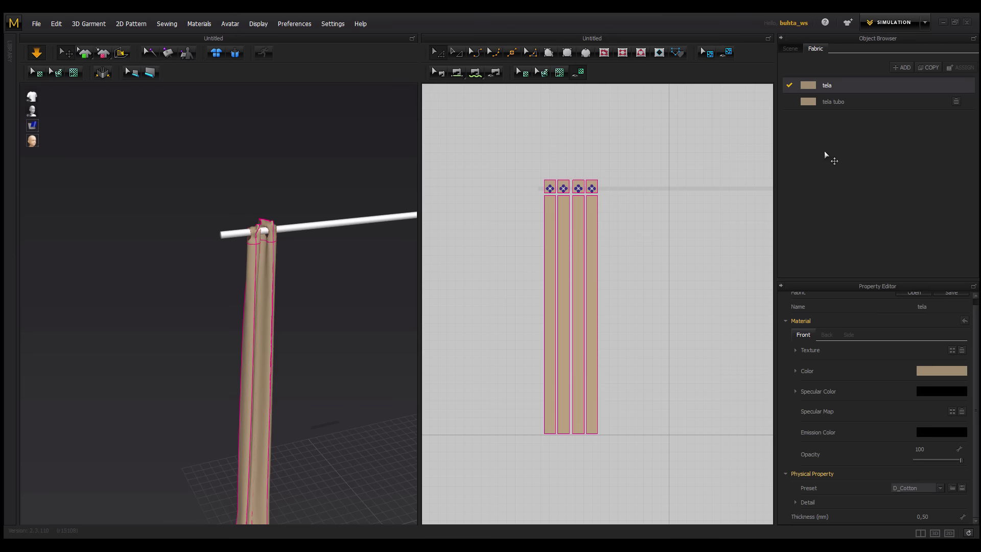
Set the tela tubo fabric's physical preset to S_Button_Zipper
click(842, 102)
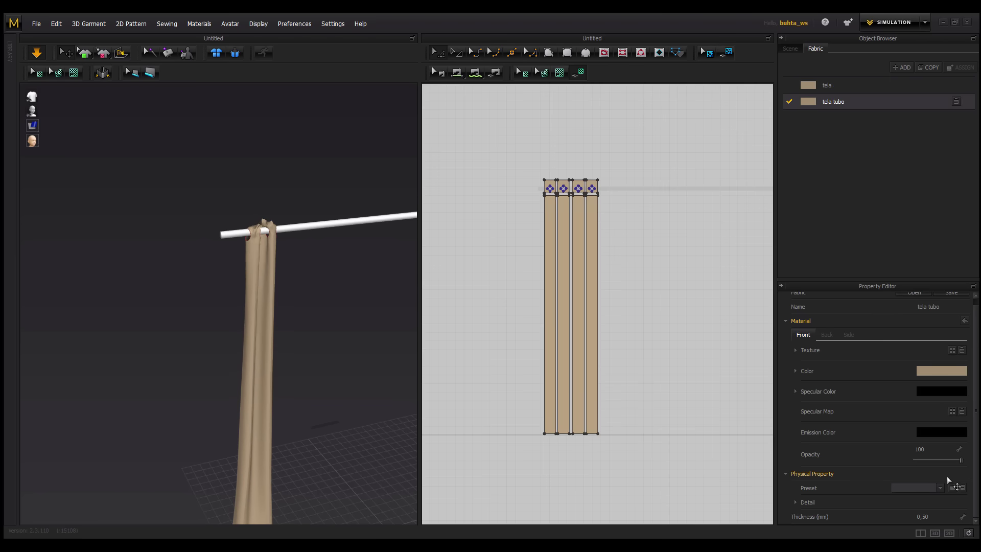
click(941, 487)
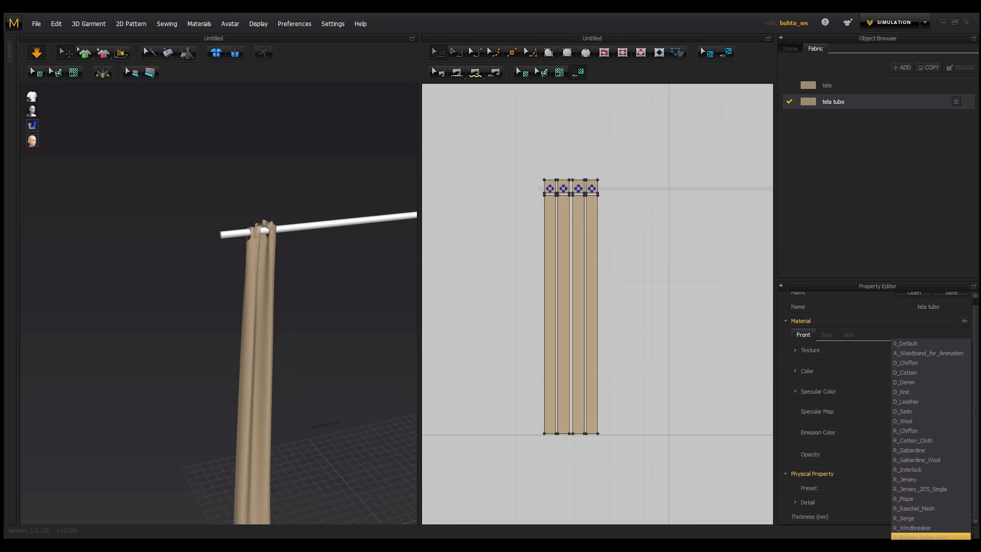
click(930, 536)
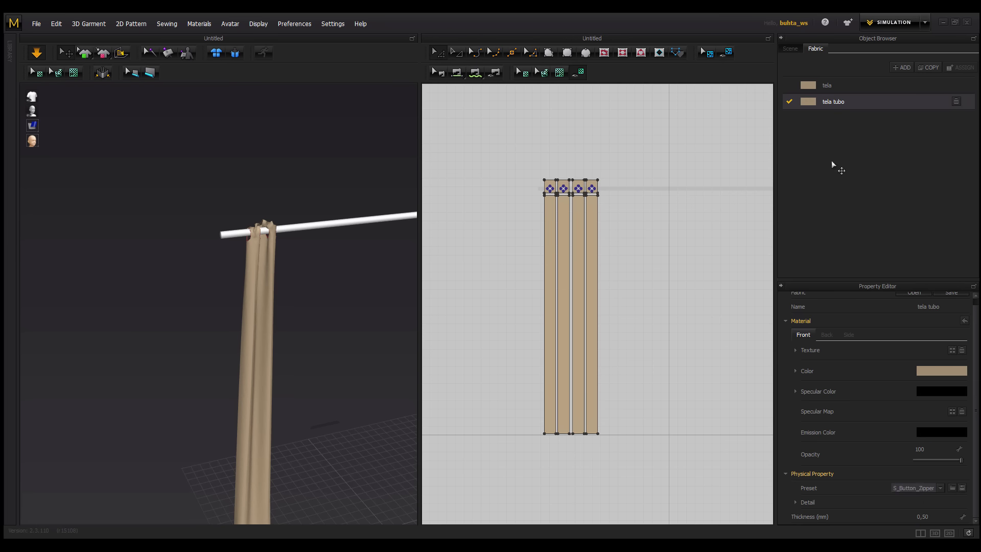
Apply tela tubo to the four grommet header pieces, then orbit to inspect the curtain on the rod
drag(609, 164, 540, 197)
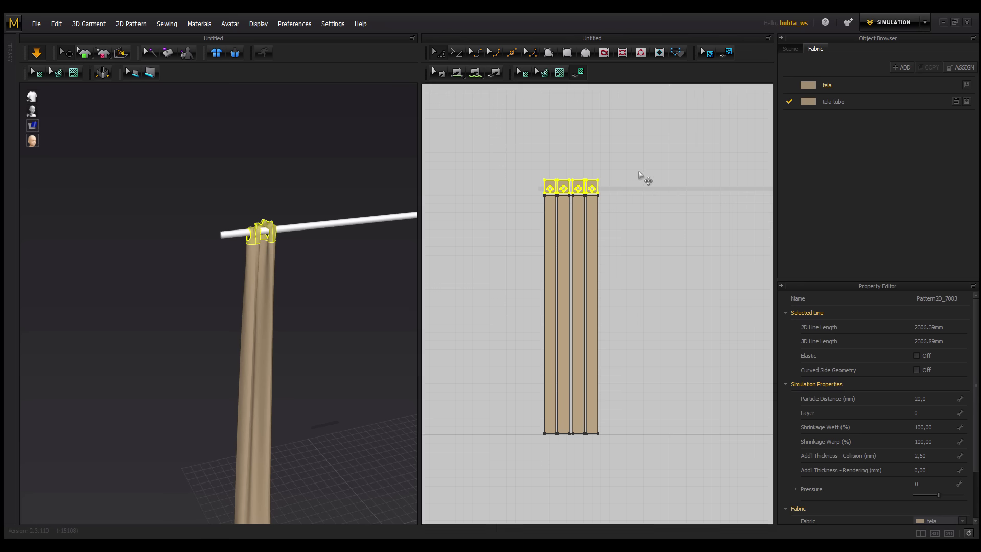
drag(815, 104, 601, 186)
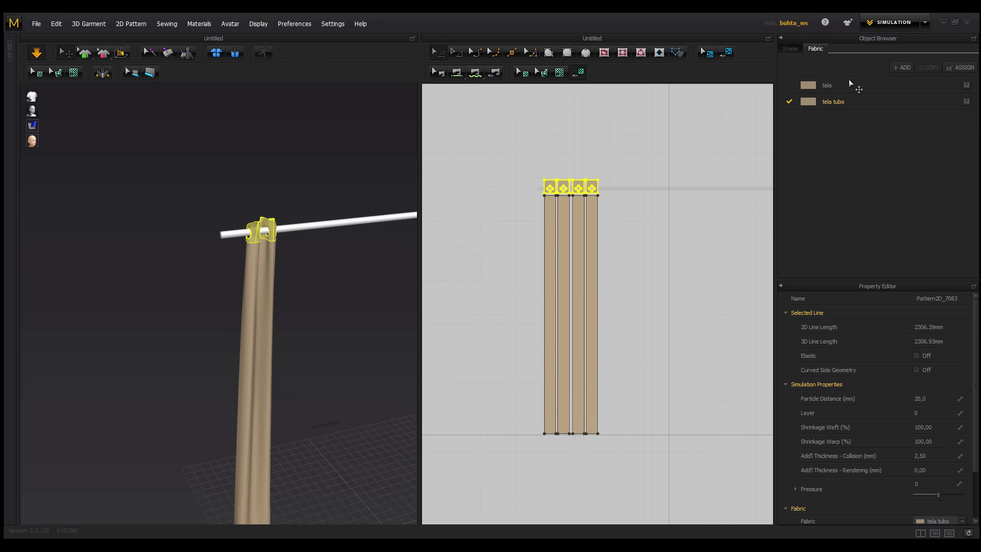
click(831, 85)
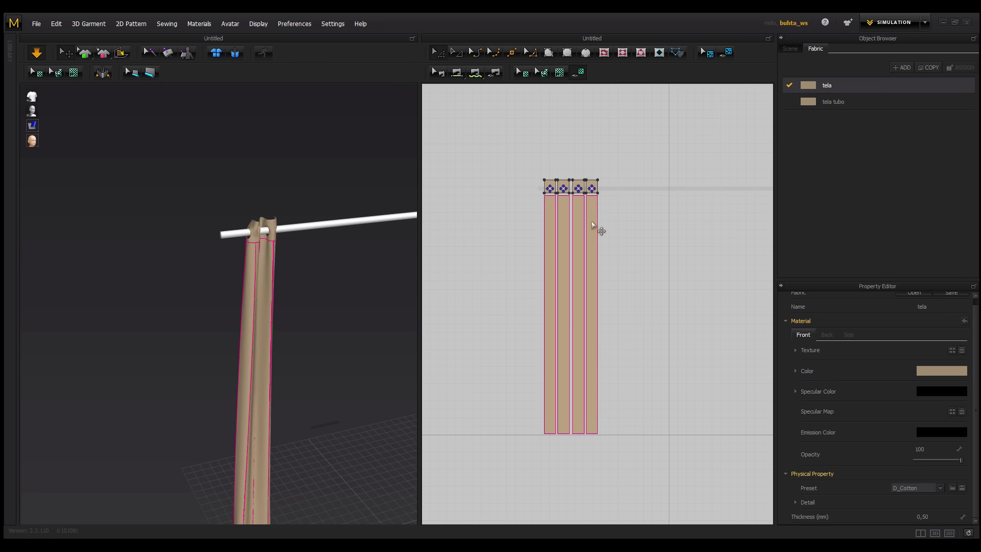
scroll(276, 240, down, 3)
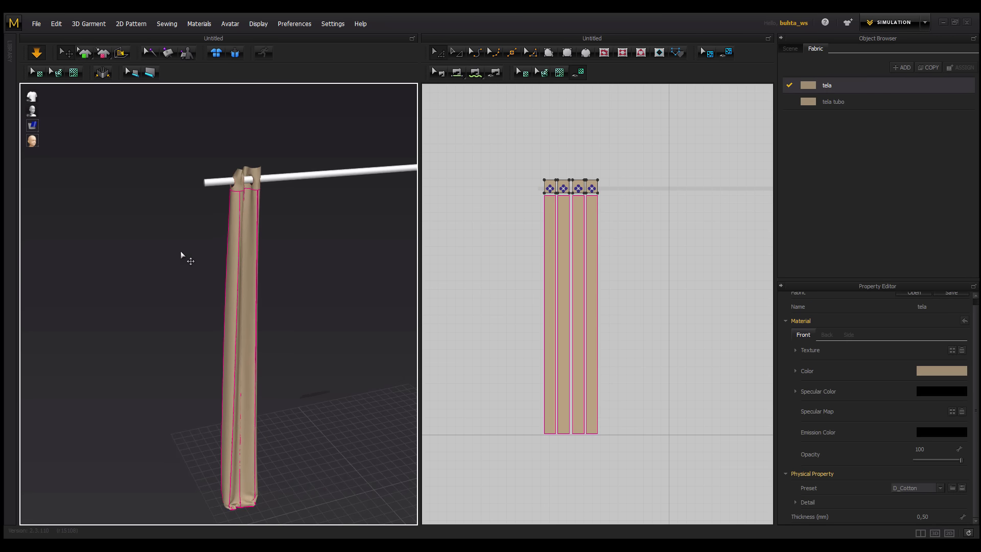
scroll(267, 184, up, 2)
scroll(273, 240, up, 1)
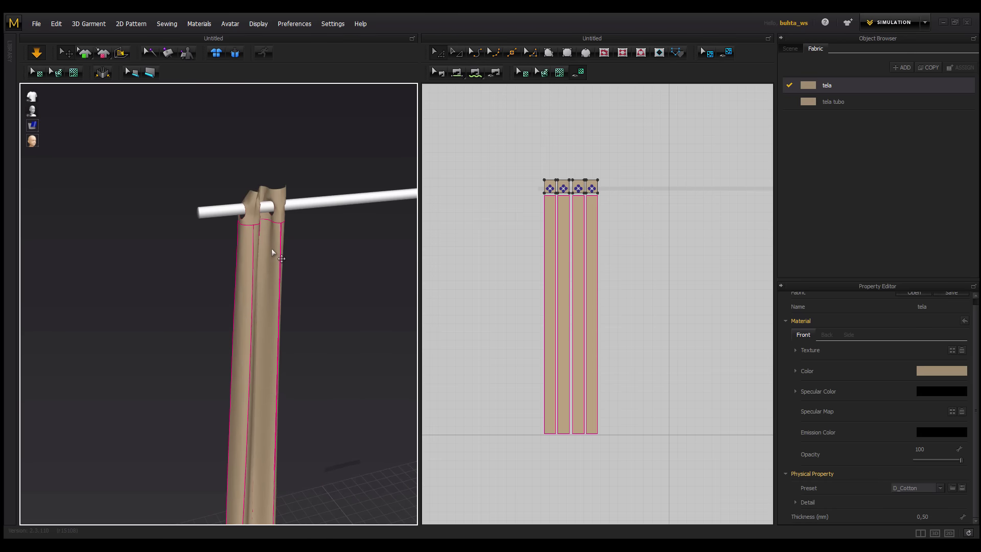
scroll(276, 232, up, 2)
scroll(294, 221, up, 1)
click(293, 213)
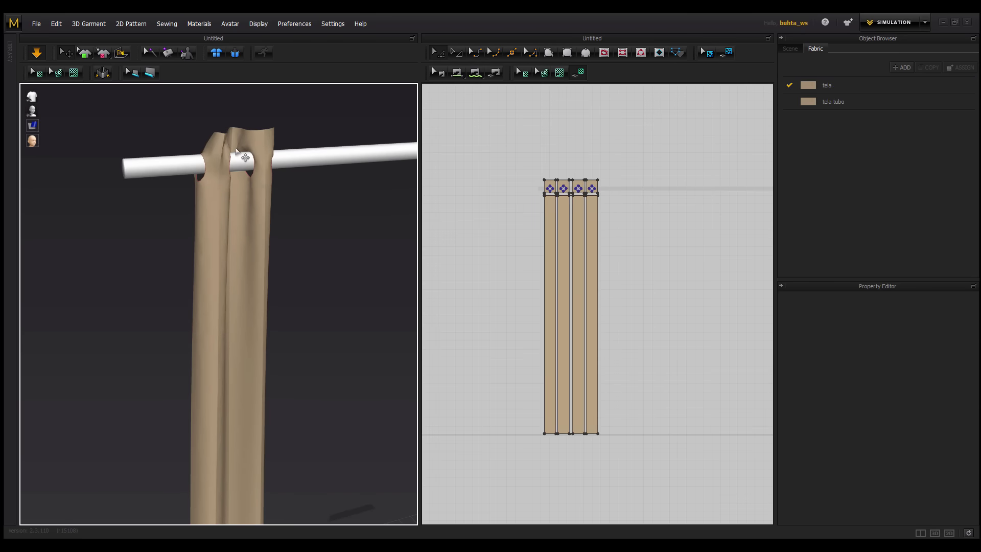
mouse_move(253, 176)
right_down()
mouse_move(287, 256)
mouse_move(323, 206)
right_up()
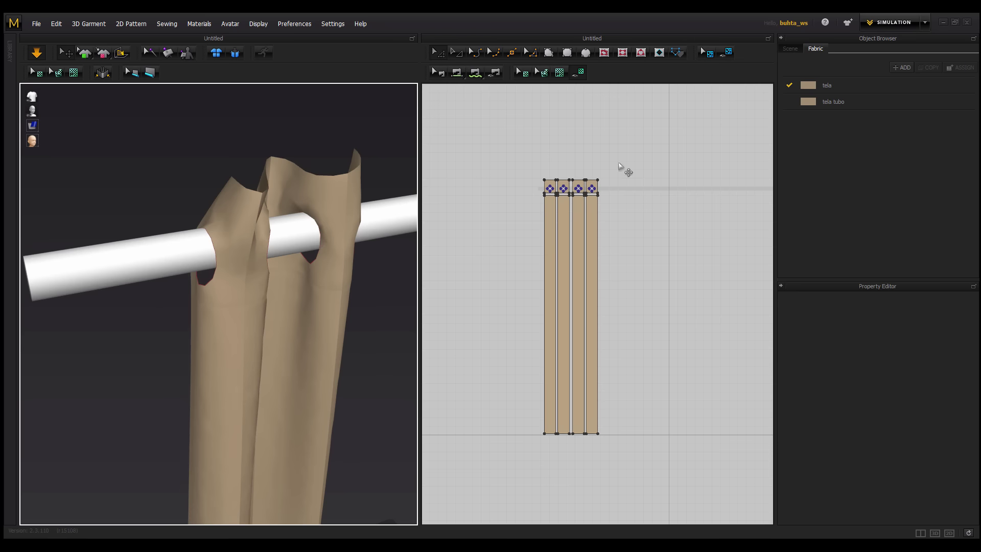
Switch the tela tubo preset to S_Leather_Belt to stiffen the header
click(848, 103)
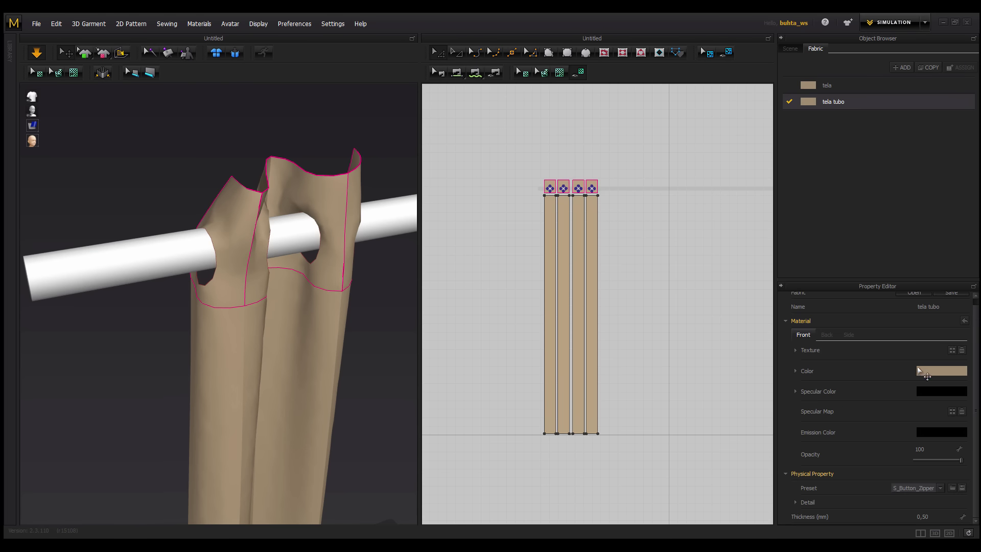
click(940, 489)
click(923, 508)
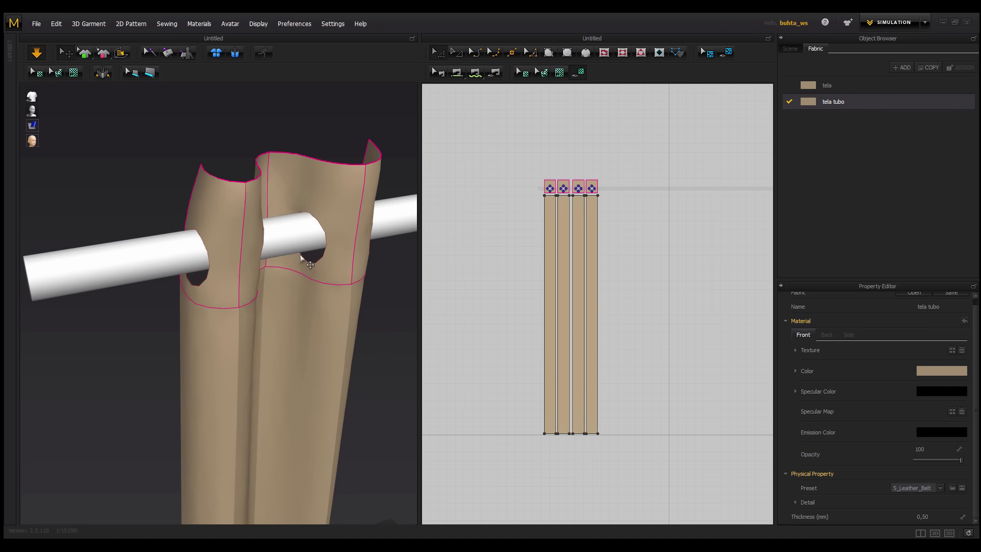
Orbit and zoom to a close frontal view of the curtain's header loops
mouse_move(302, 255)
right_down()
mouse_move(267, 192)
mouse_move(239, 235)
mouse_move(265, 235)
right_up()
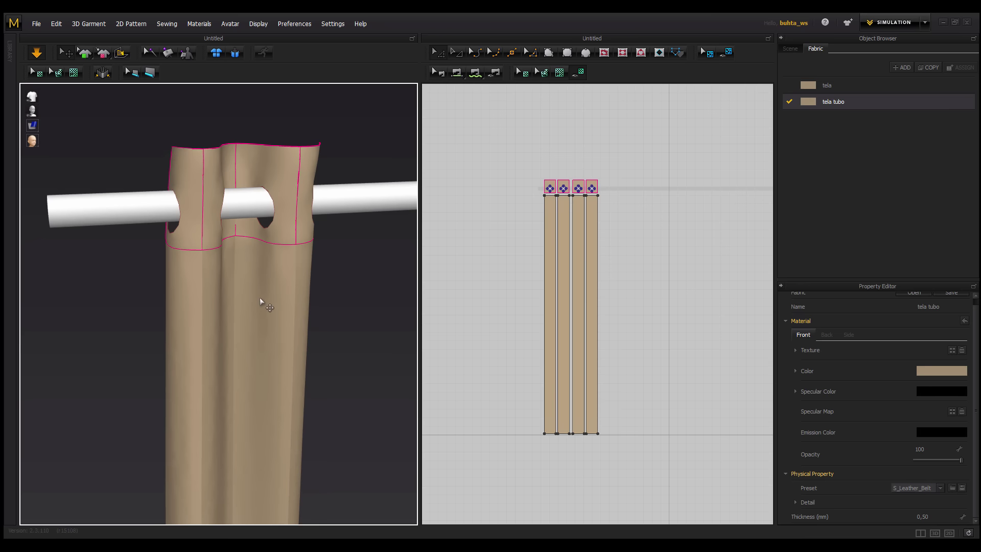
scroll(272, 293, up, 3)
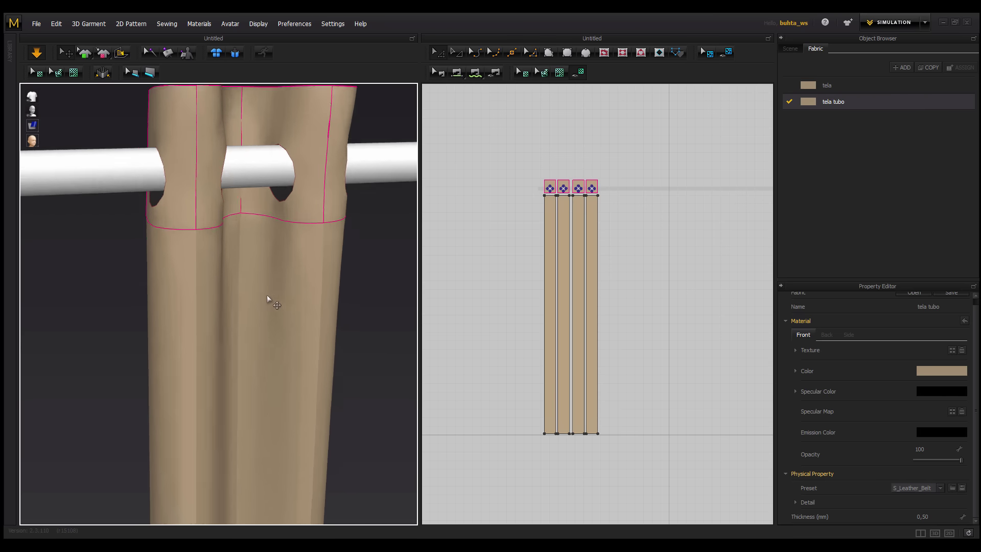
scroll(266, 295, down, 4)
mouse_move(256, 294)
right_down()
mouse_move(239, 284)
mouse_move(251, 280)
right_up()
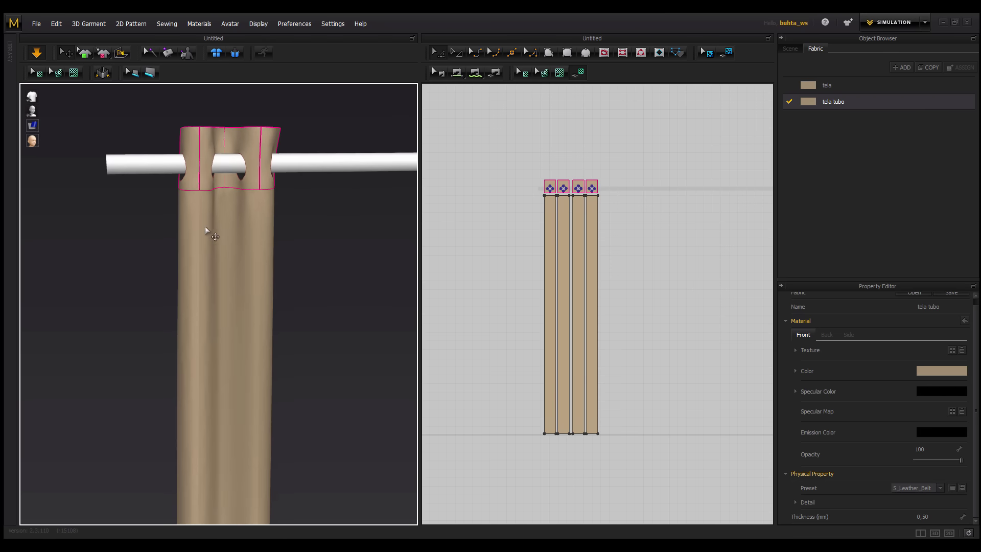
scroll(205, 226, up, 5)
scroll(215, 248, down, 3)
scroll(222, 239, up, 4)
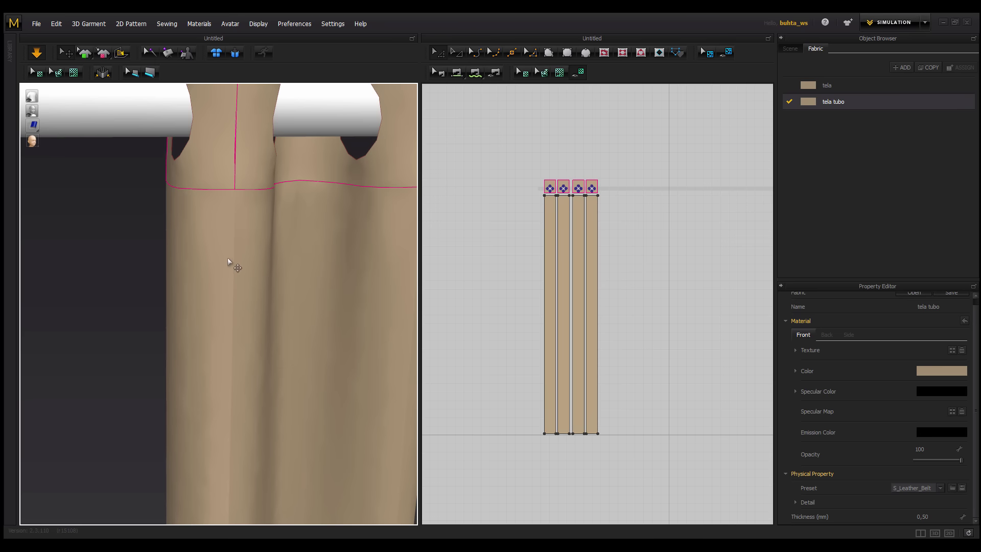
scroll(237, 332, down, 3)
scroll(228, 335, up, 1)
scroll(210, 307, up, 3)
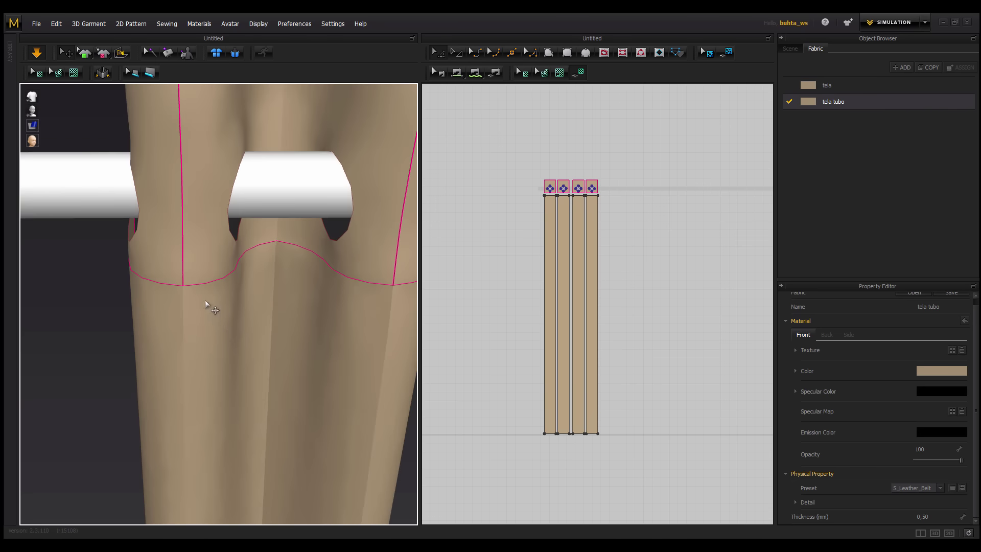
scroll(189, 323, up, 3)
scroll(186, 306, down, 3)
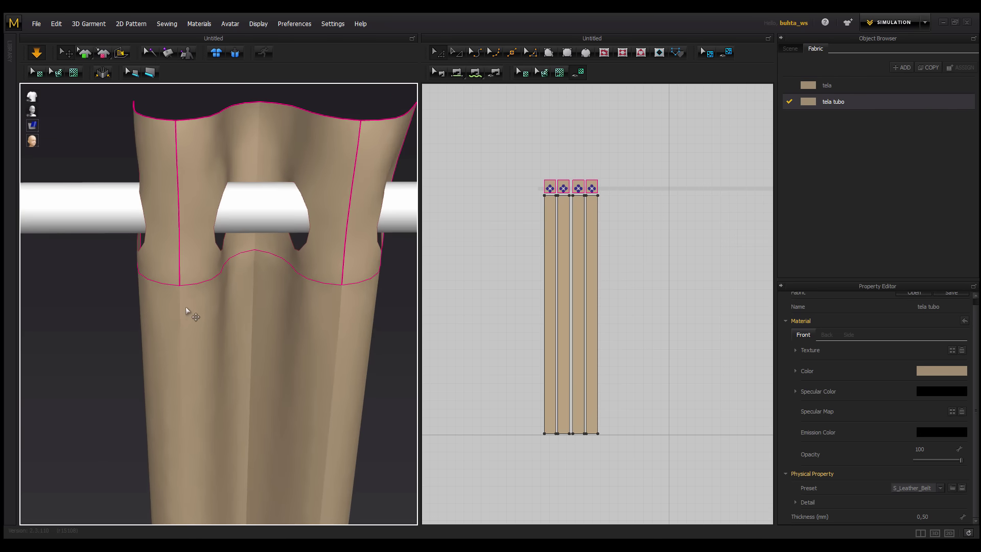
middle_drag(186, 306, 192, 307)
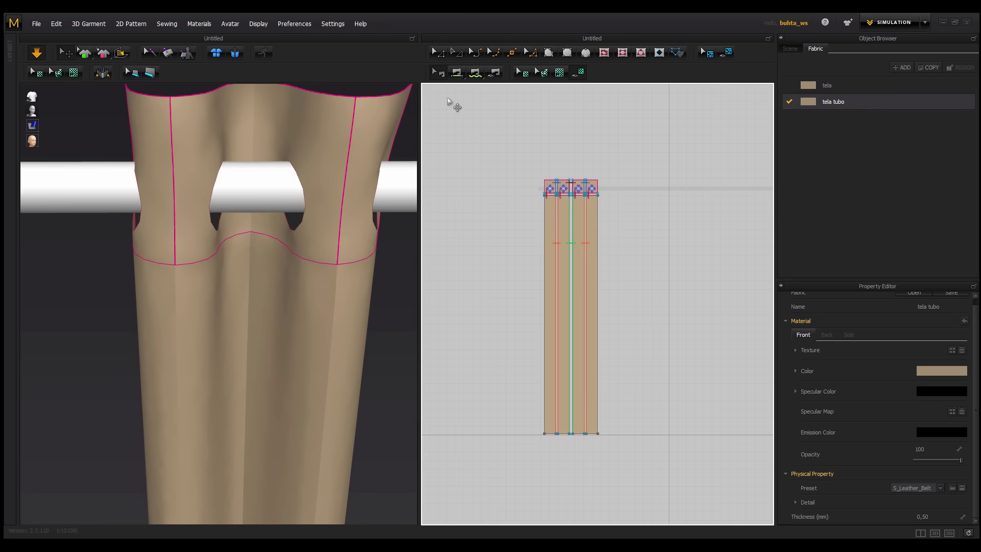
Raise fold strength to 100 on the seam between the first two strips
scroll(544, 254, up, 2)
scroll(542, 245, up, 3)
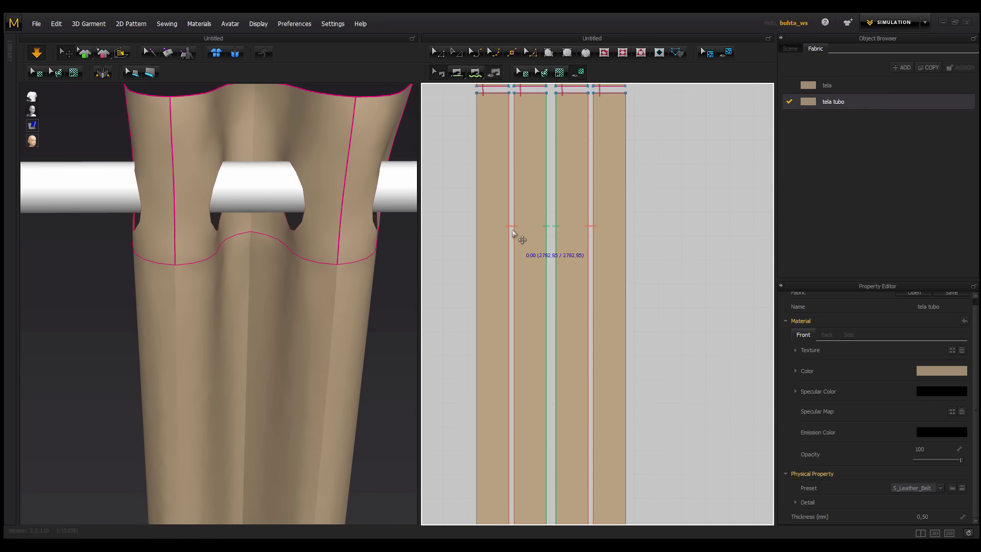
click(511, 228)
click(512, 228)
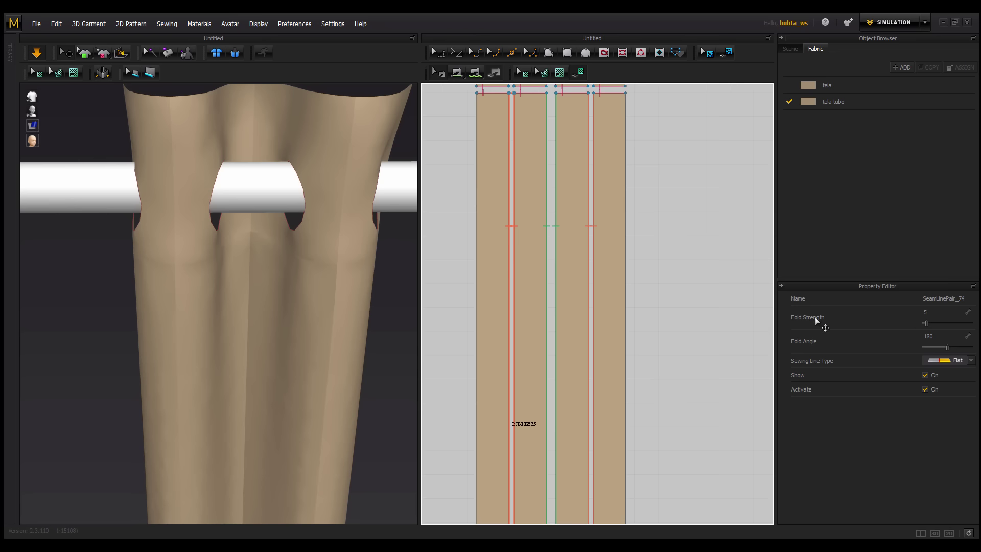
click(927, 324)
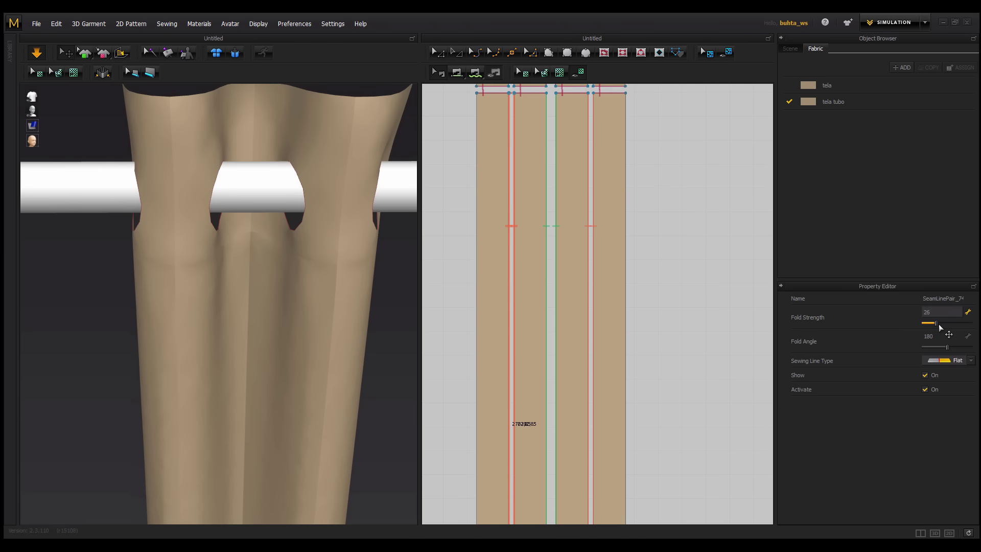
drag(939, 325, 976, 332)
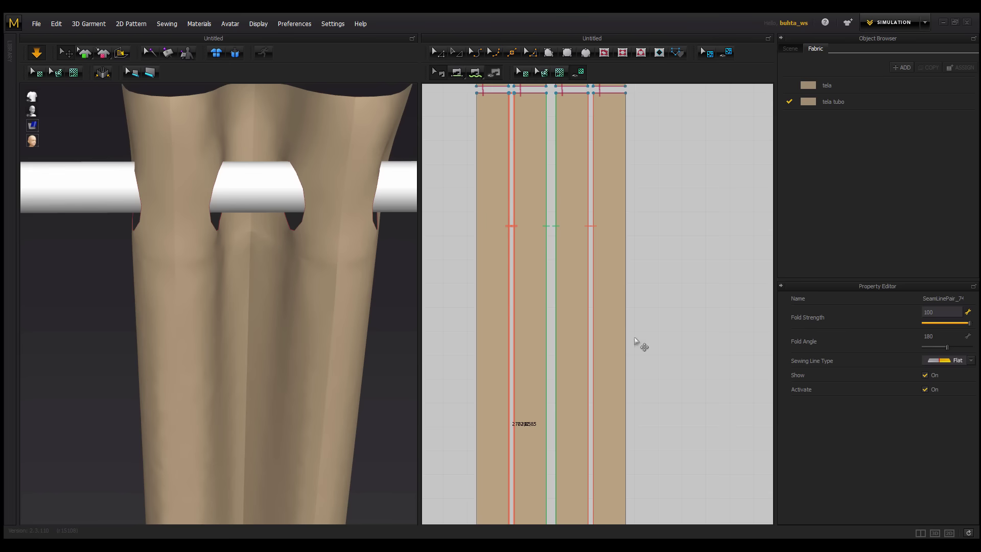
Check the curtain on the rod and readjust the red pleat seam's fold strength
scroll(304, 337, up, 5)
scroll(302, 362, up, 3)
scroll(251, 387, up, 3)
scroll(253, 358, down, 10)
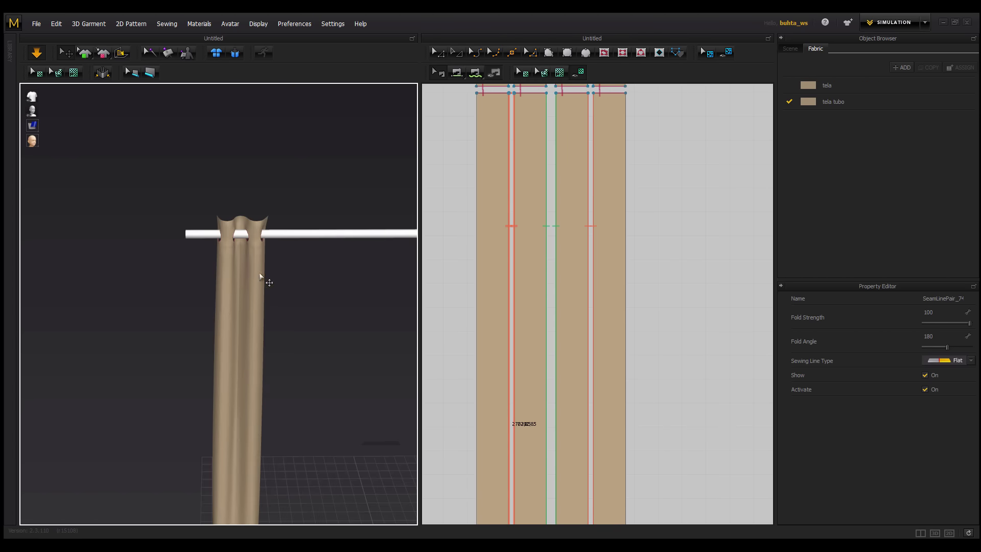
mouse_move(262, 278)
right_down()
mouse_move(268, 302)
mouse_move(304, 324)
mouse_move(276, 289)
right_up()
scroll(279, 270, up, 5)
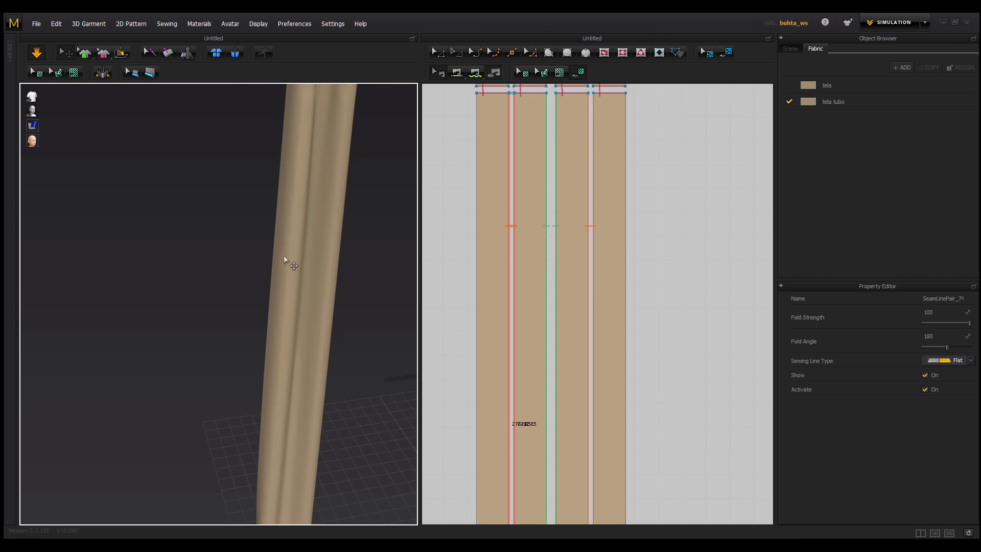
scroll(266, 307, down, 5)
scroll(271, 255, up, 2)
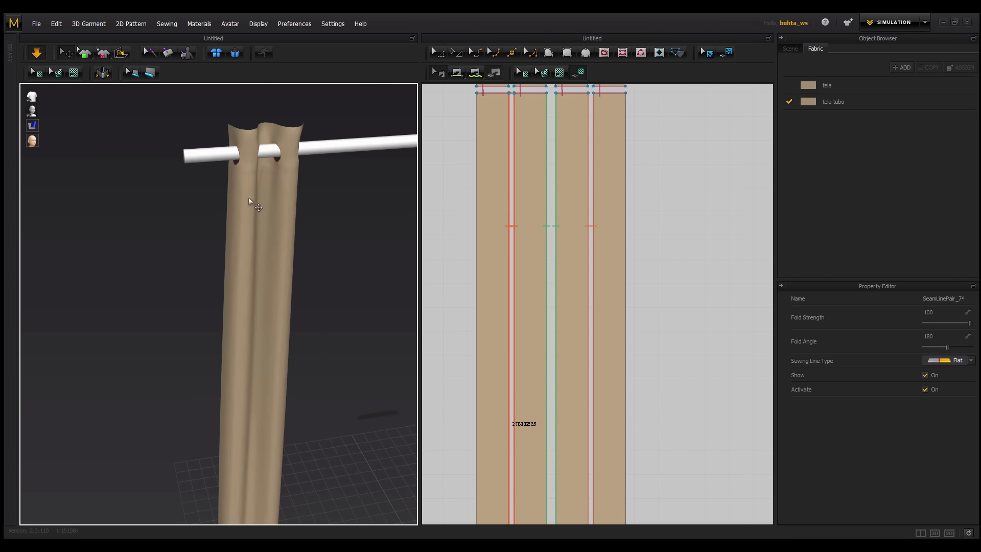
drag(962, 325, 938, 327)
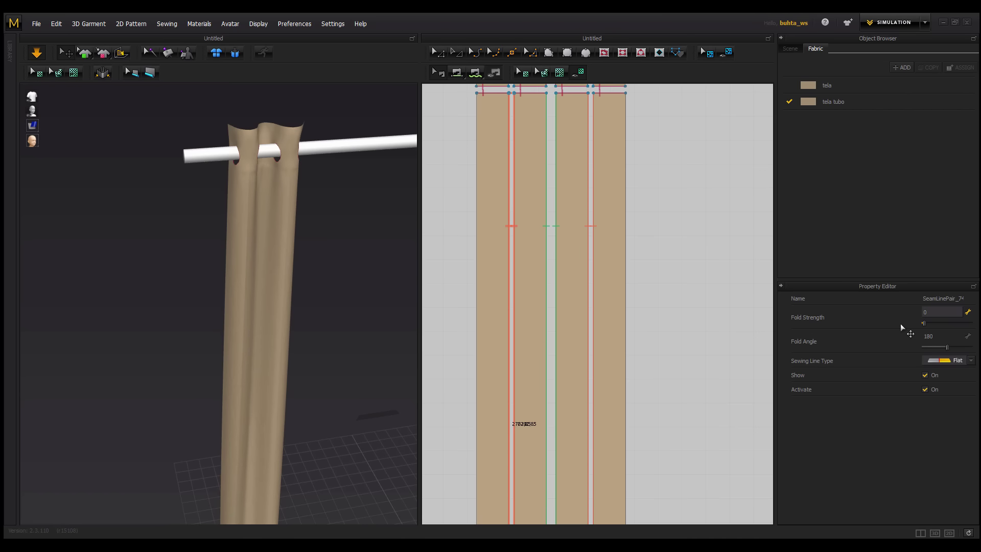
drag(923, 323, 965, 323)
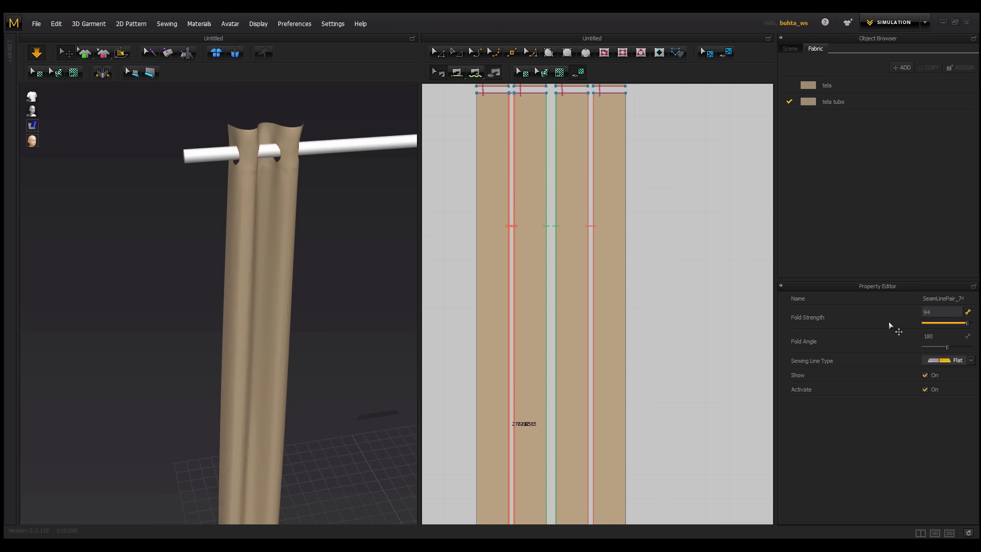
Set fold strength 100 on the green pleat seam and 96 on the right red seam
click(548, 227)
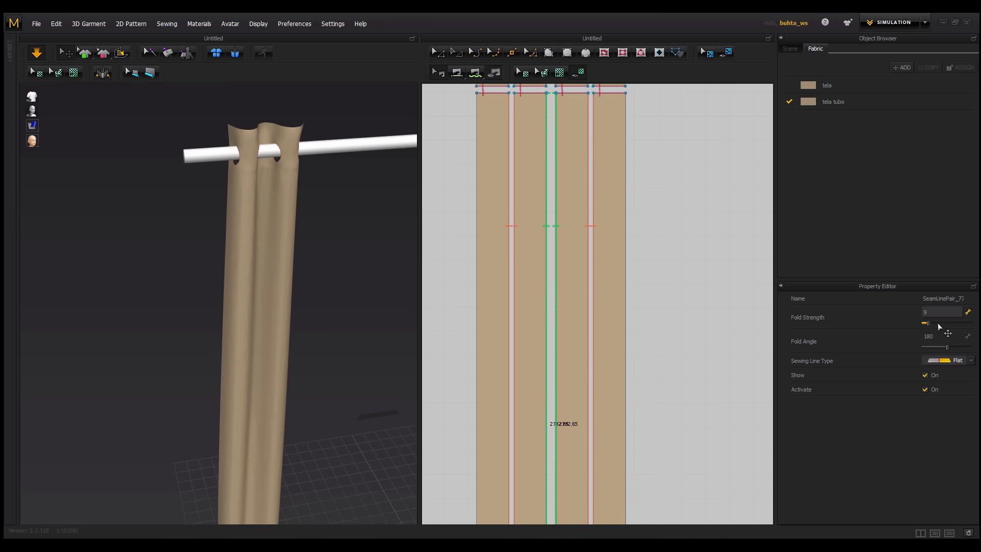
drag(928, 323, 973, 329)
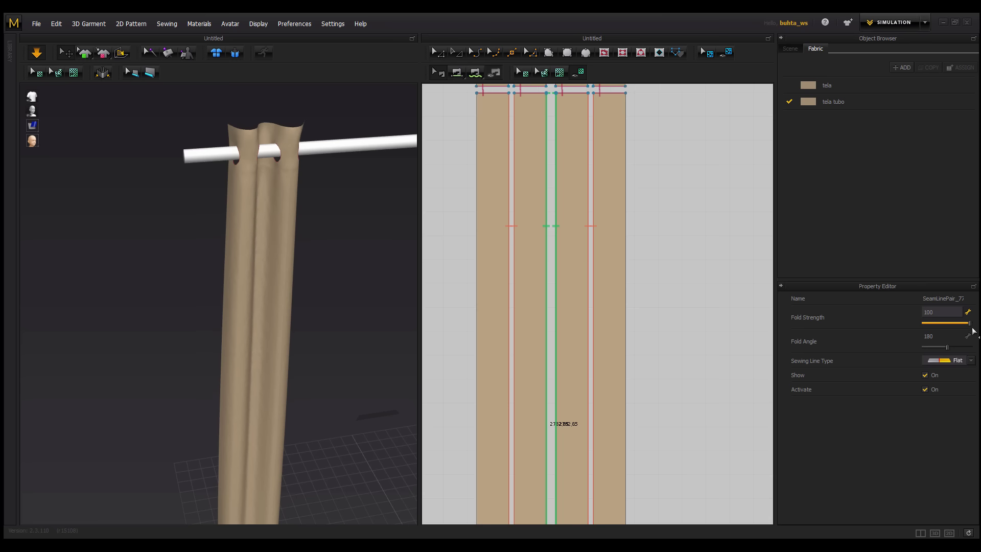
click(593, 275)
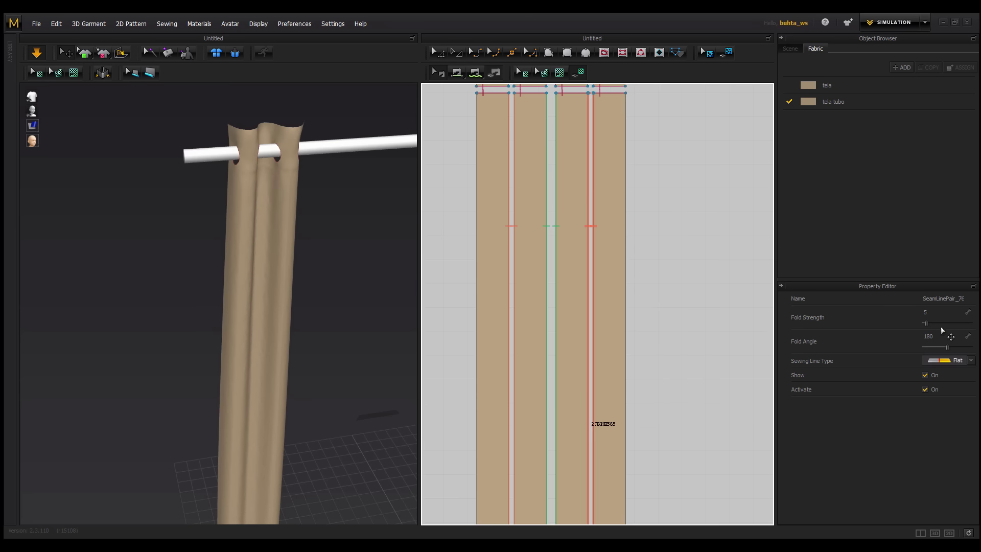
drag(926, 323, 968, 324)
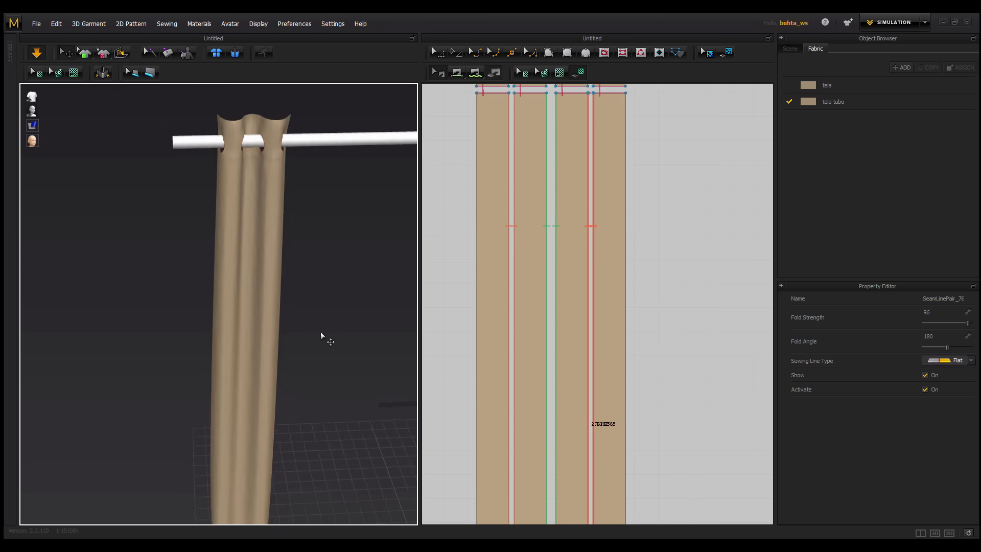
Orbit around the re-simulated pleats and bring the top grommet strips into view
mouse_move(321, 332)
right_down()
mouse_move(307, 298)
mouse_move(247, 250)
mouse_move(271, 235)
mouse_move(237, 221)
right_up()
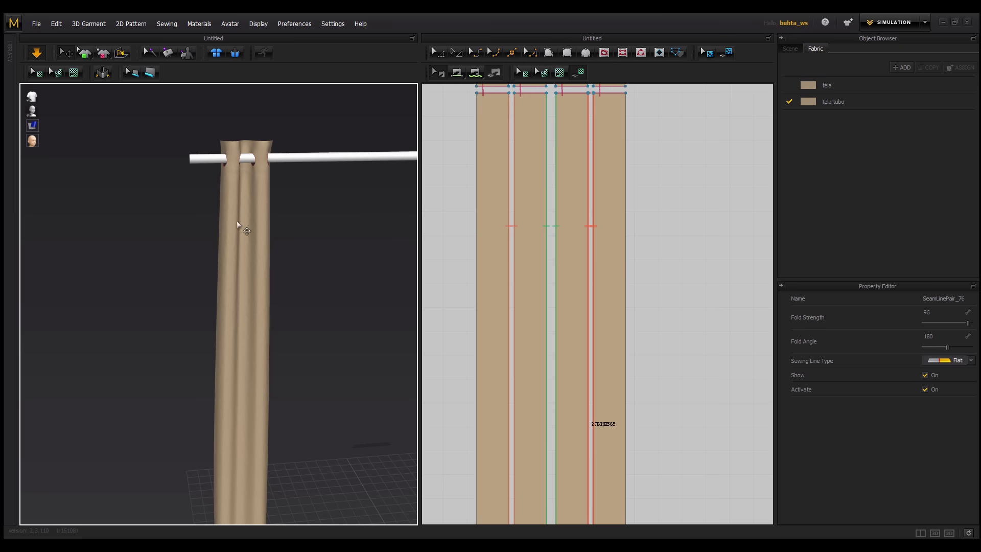
scroll(257, 248, up, 3)
scroll(248, 287, down, 5)
middle_drag(252, 288, 258, 322)
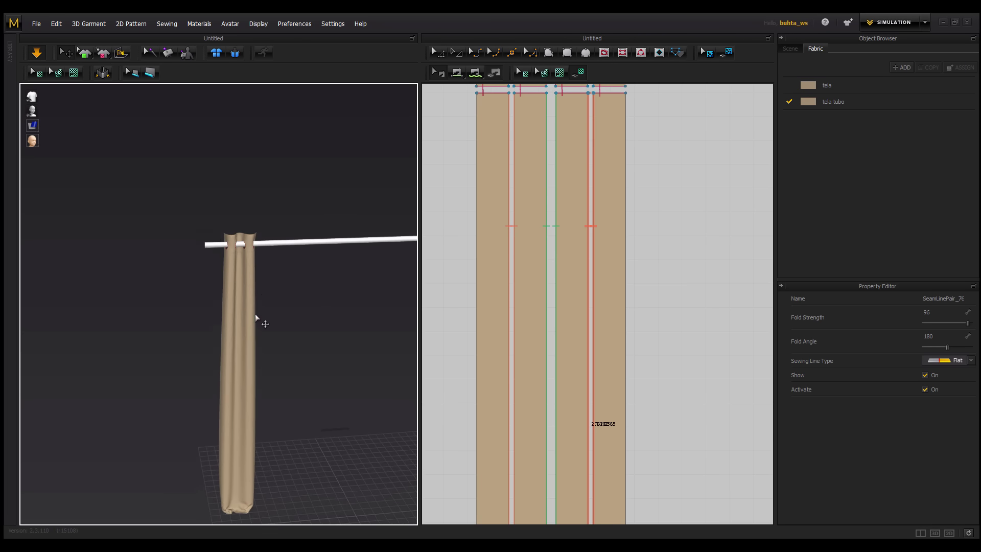
scroll(255, 317, up, 3)
scroll(255, 253, down, 3)
scroll(238, 249, up, 4)
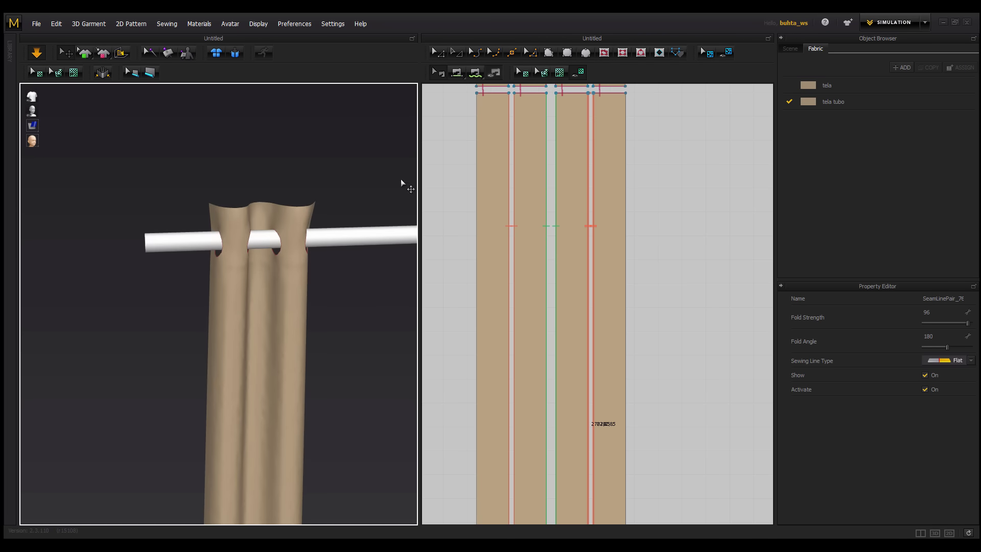
middle_drag(551, 175, 546, 232)
Raise fold strength on the short grommet-strip seams, 91 on the left and high on the right
click(506, 161)
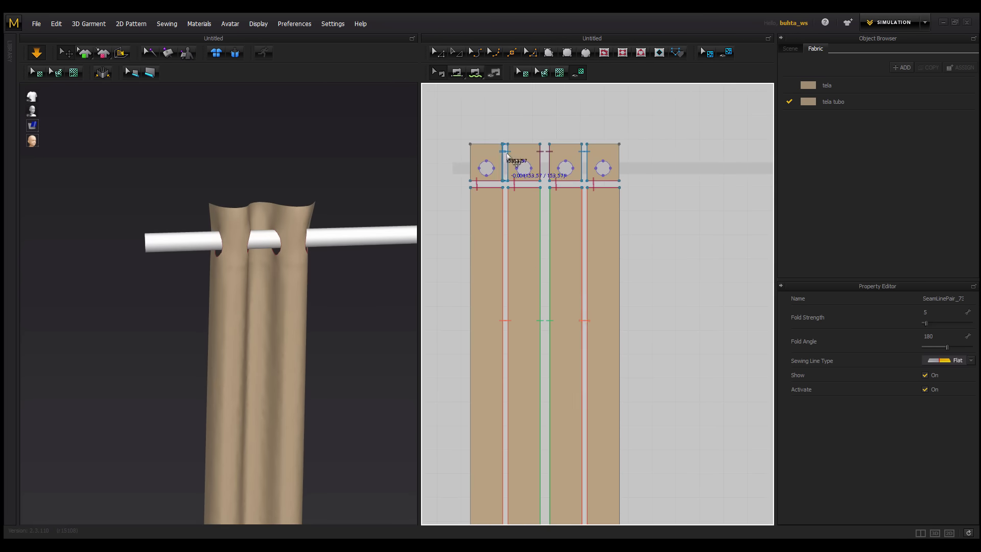
drag(929, 324, 968, 326)
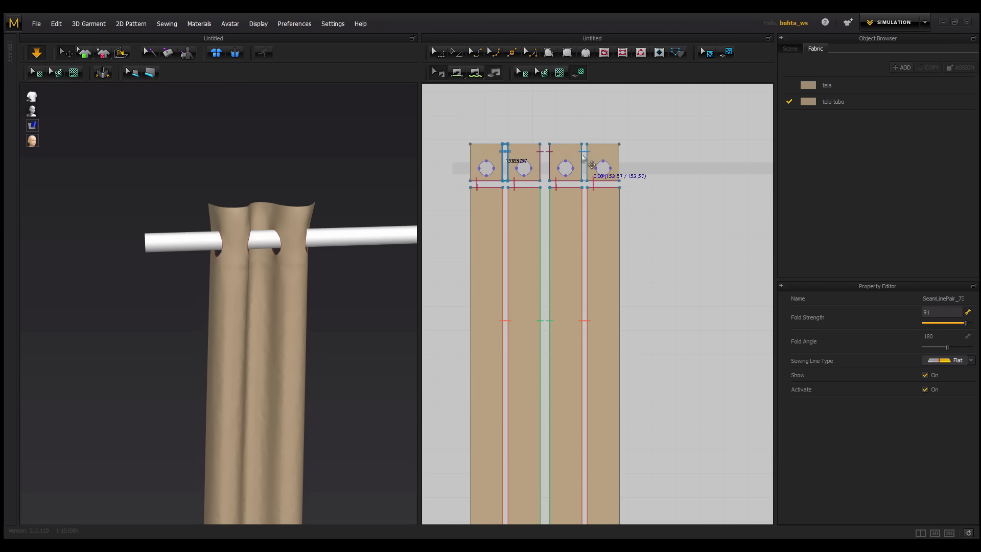
click(584, 163)
drag(926, 324, 969, 326)
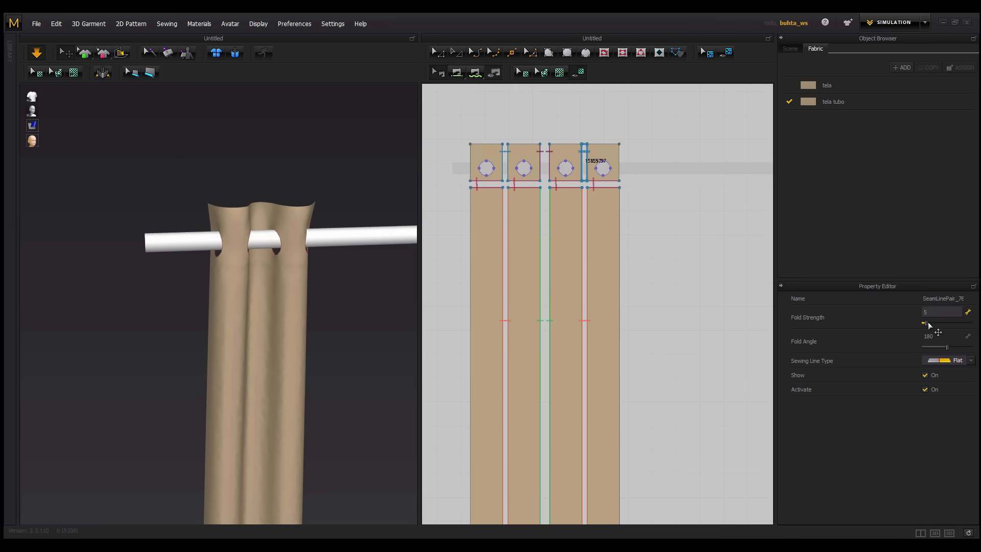
Set the long green pleat seam to fold strength 90, keeping its fold angle at 180
middle_drag(316, 329, 285, 310)
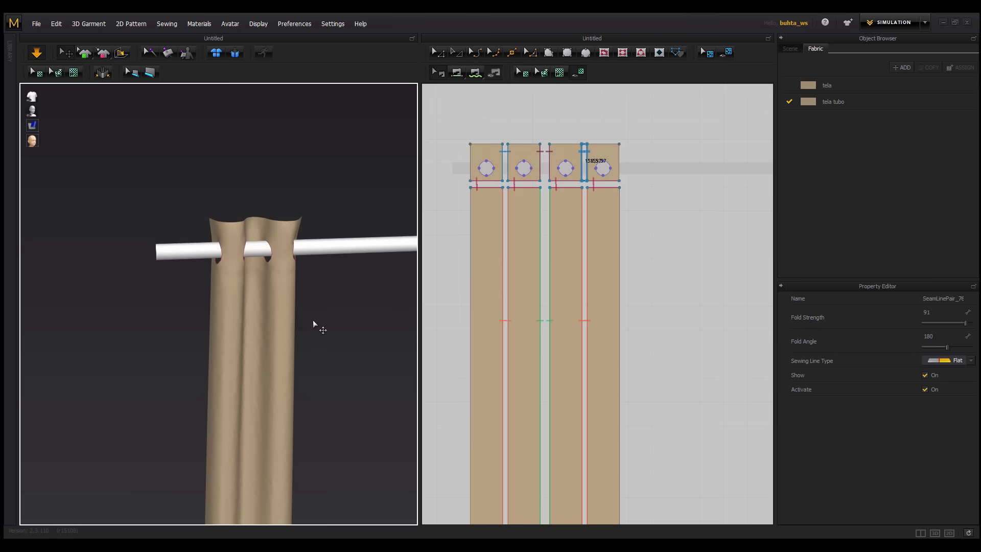
scroll(285, 309, down, 3)
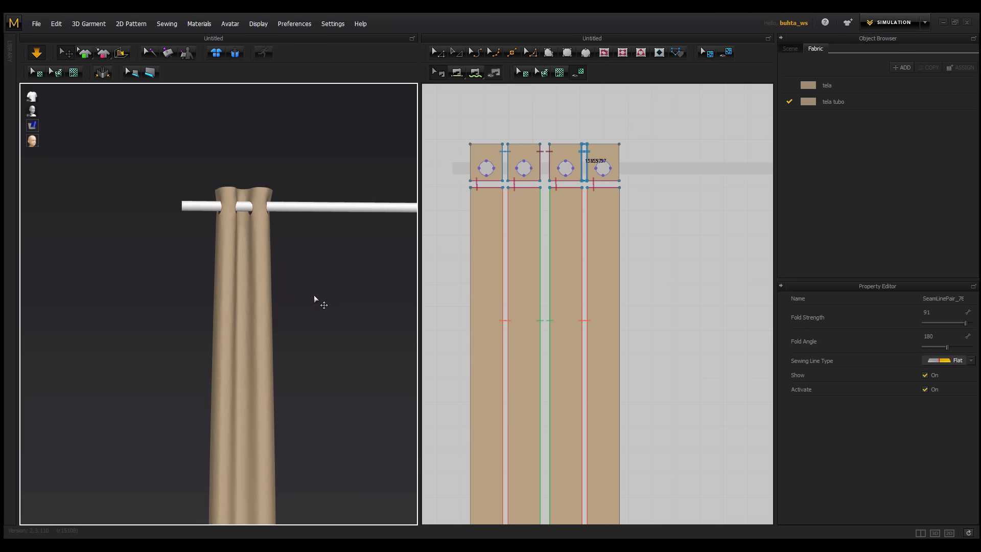
click(549, 287)
click(927, 323)
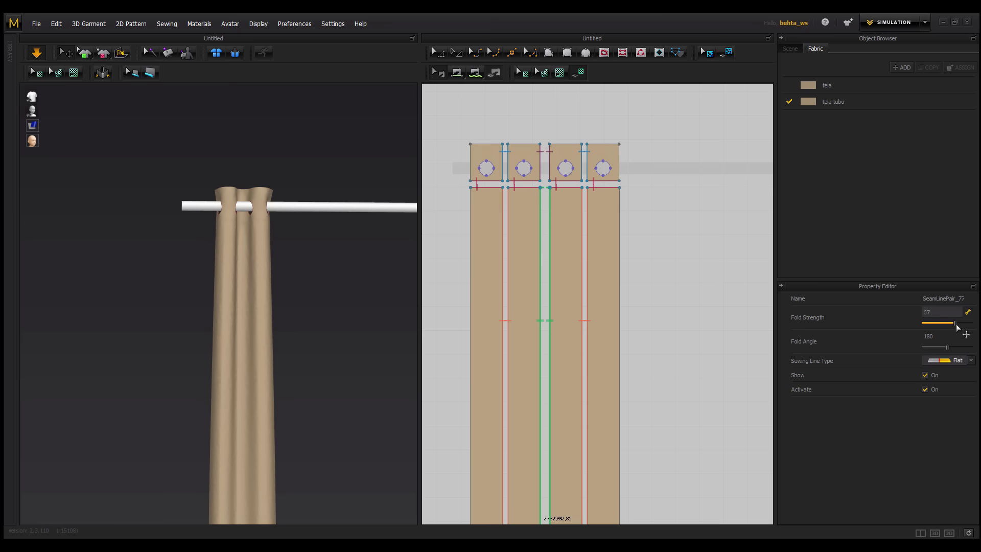
mouse_move(948, 348)
mouse_down()
mouse_move(928, 348)
mouse_move(969, 348)
mouse_up()
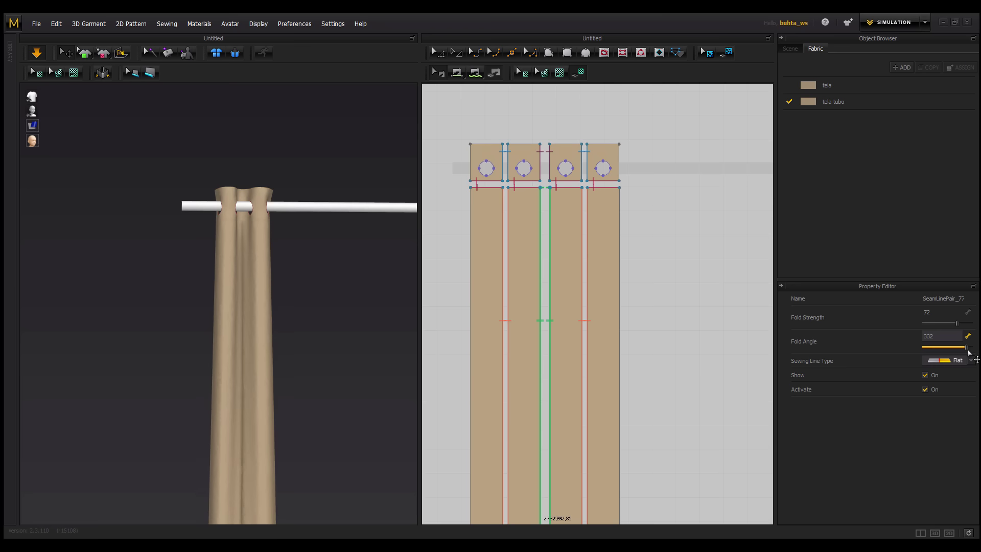
drag(968, 350, 933, 352)
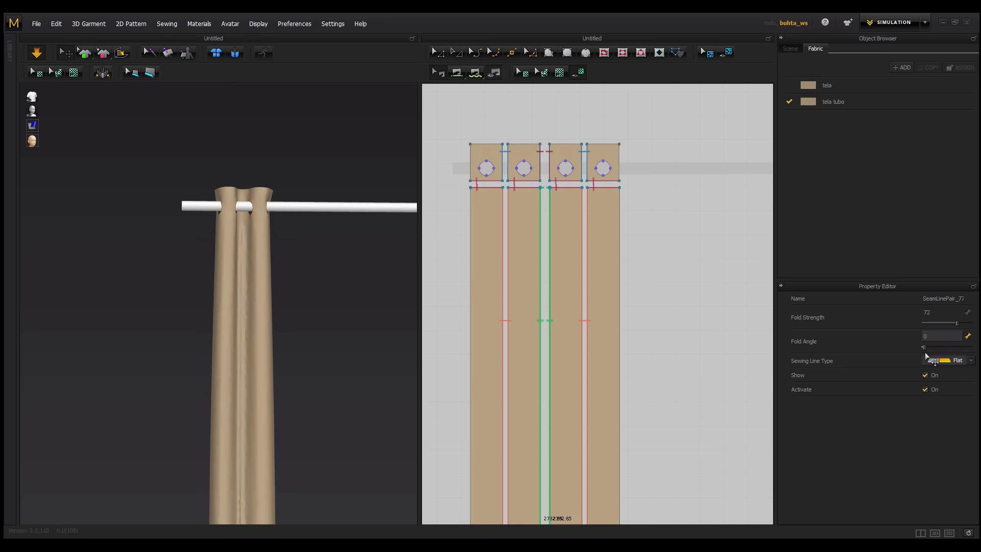
click(949, 348)
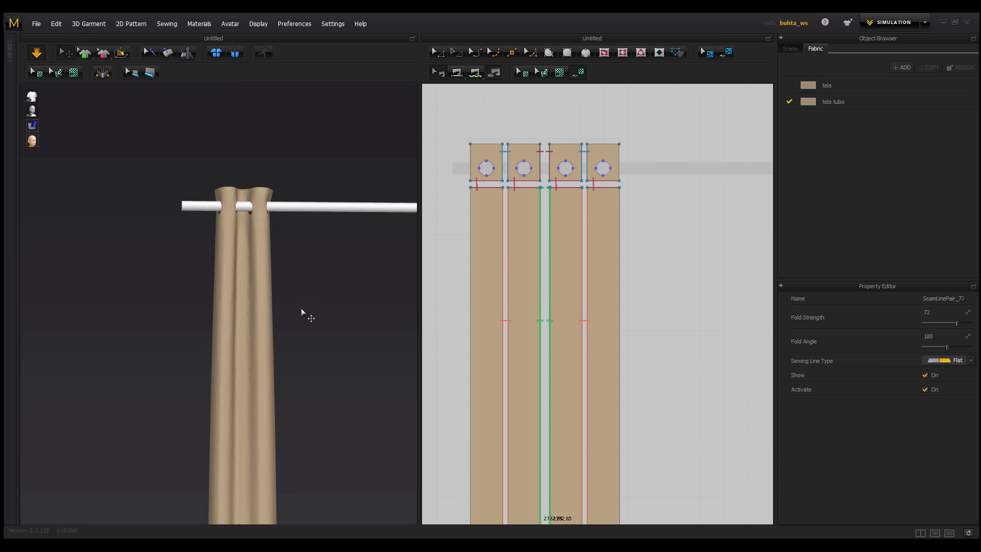
scroll(294, 327, up, 2)
scroll(289, 272, up, 3)
scroll(284, 335, up, 3)
scroll(281, 322, down, 8)
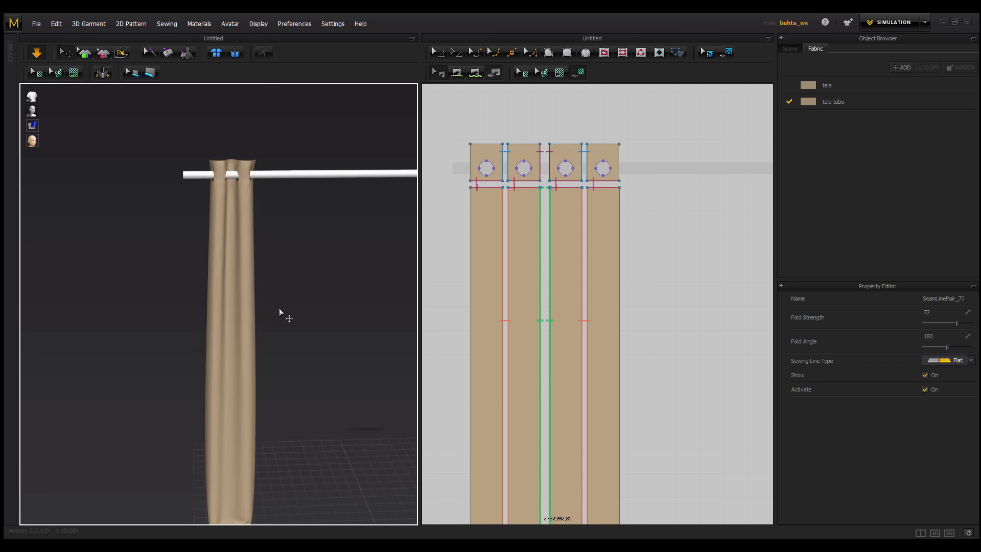
mouse_move(279, 308)
right_down()
mouse_move(277, 351)
mouse_move(287, 280)
mouse_move(302, 332)
mouse_move(295, 341)
right_up()
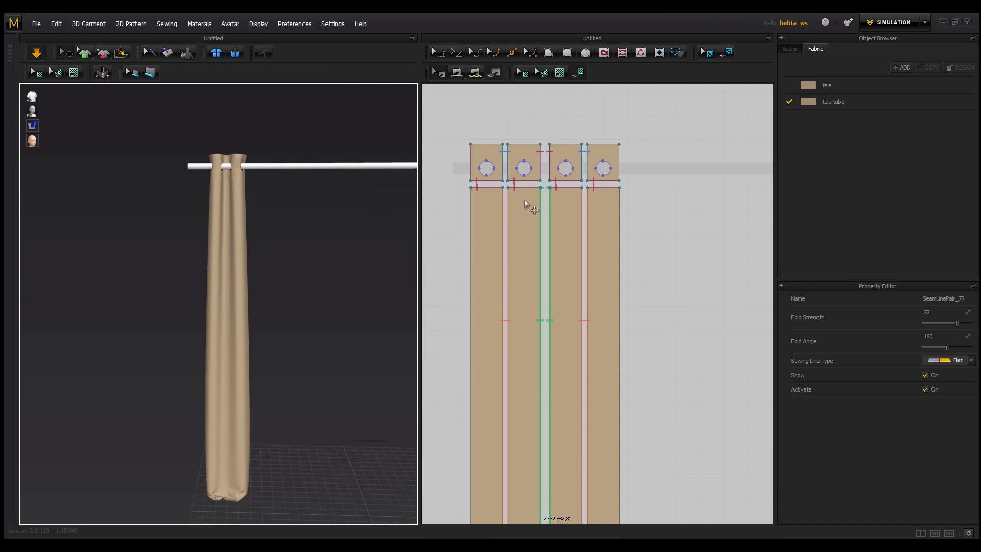
Duplicate the four curtain pattern pieces and place the copy beside the originals
scroll(506, 220, down, 3)
scroll(501, 281, down, 3)
right_drag(498, 276, 464, 254)
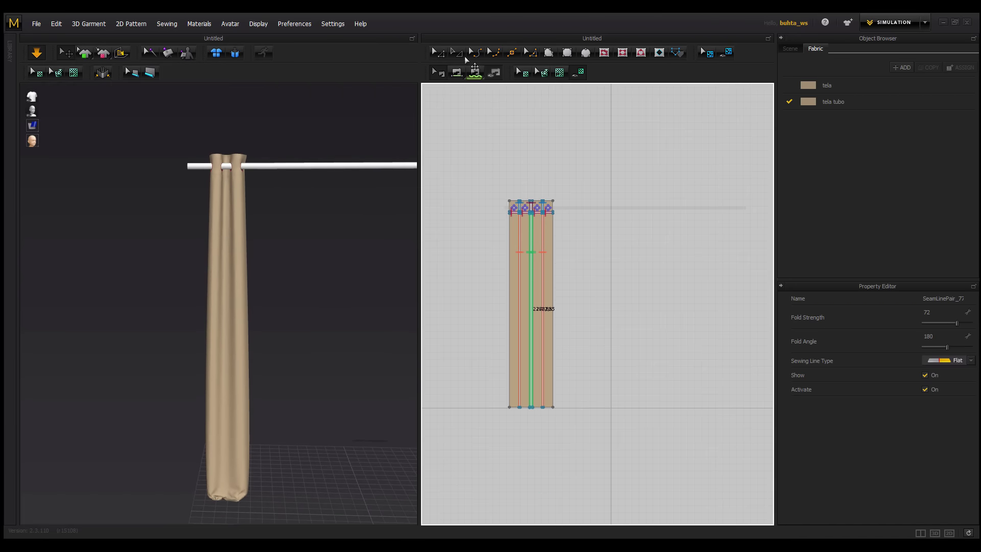
key(a)
drag(591, 195, 483, 431)
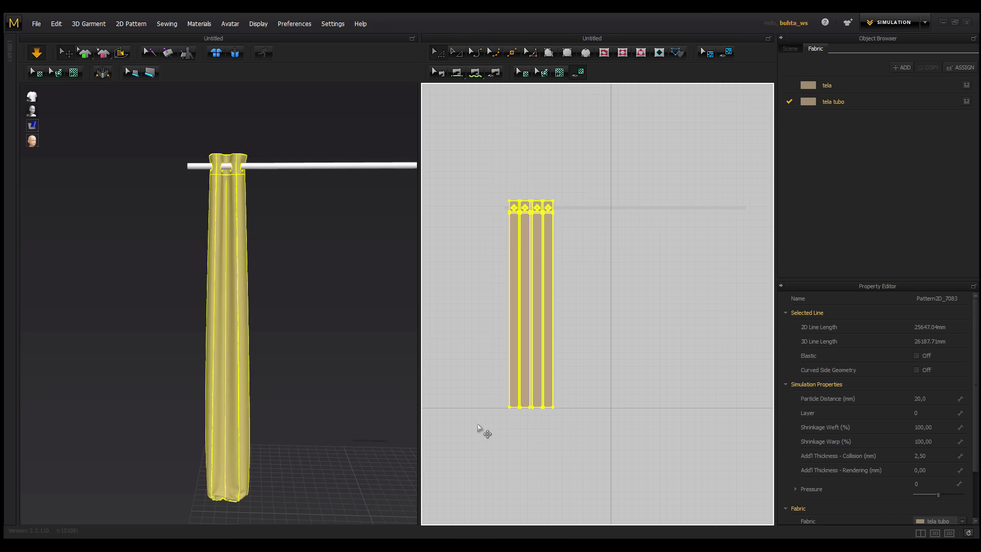
key(ctrl+c)
key(ctrl+v)
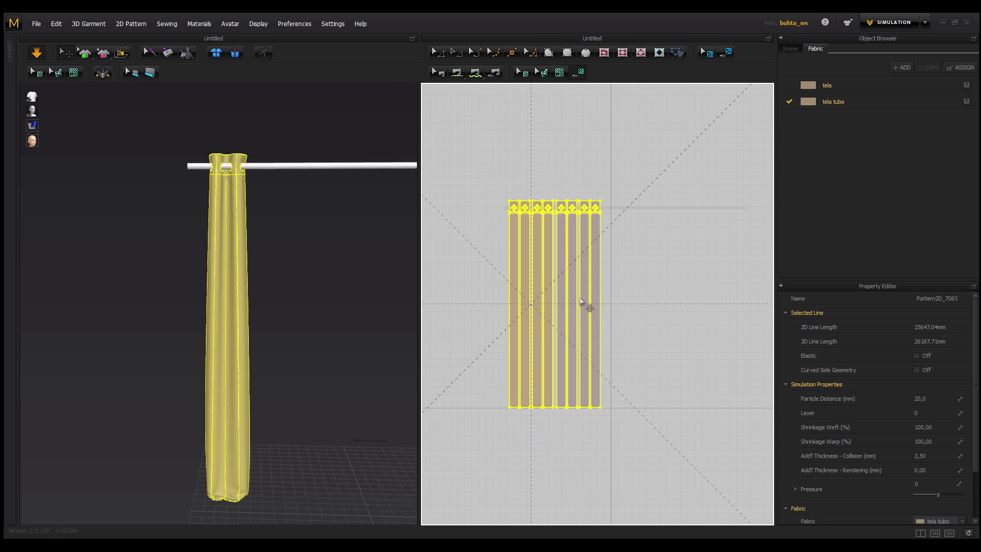
click(579, 301)
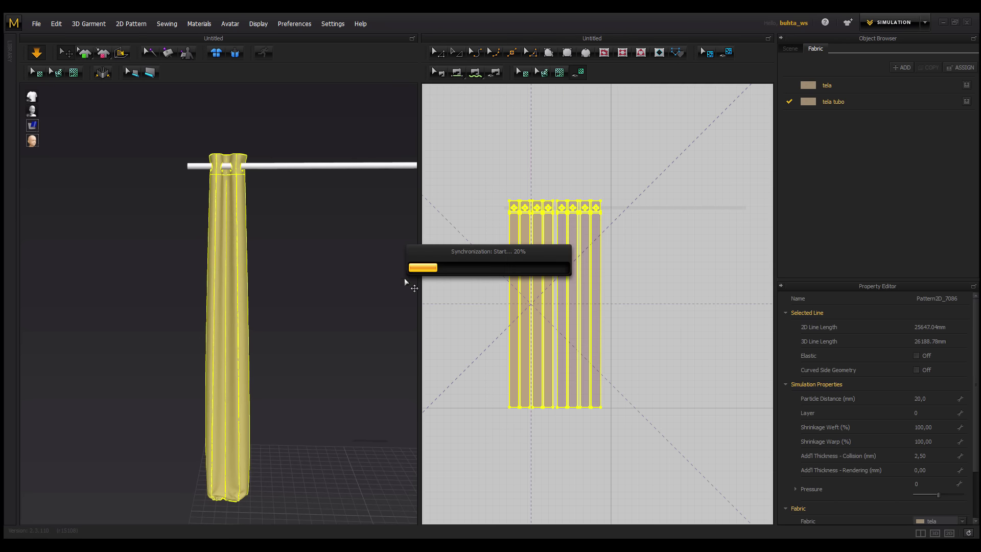
Slide the duplicate curtain to the left along the rod
click(338, 263)
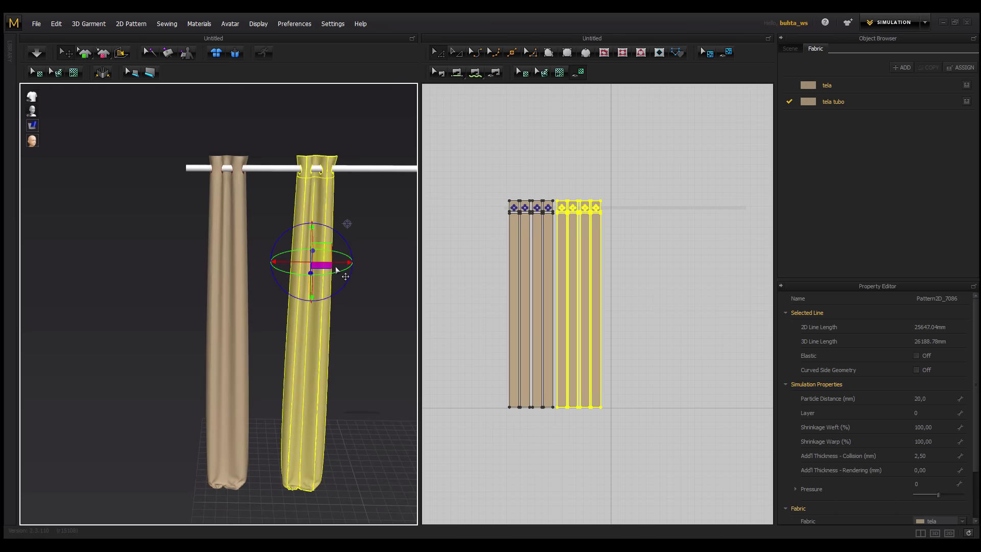
drag(342, 263, 296, 264)
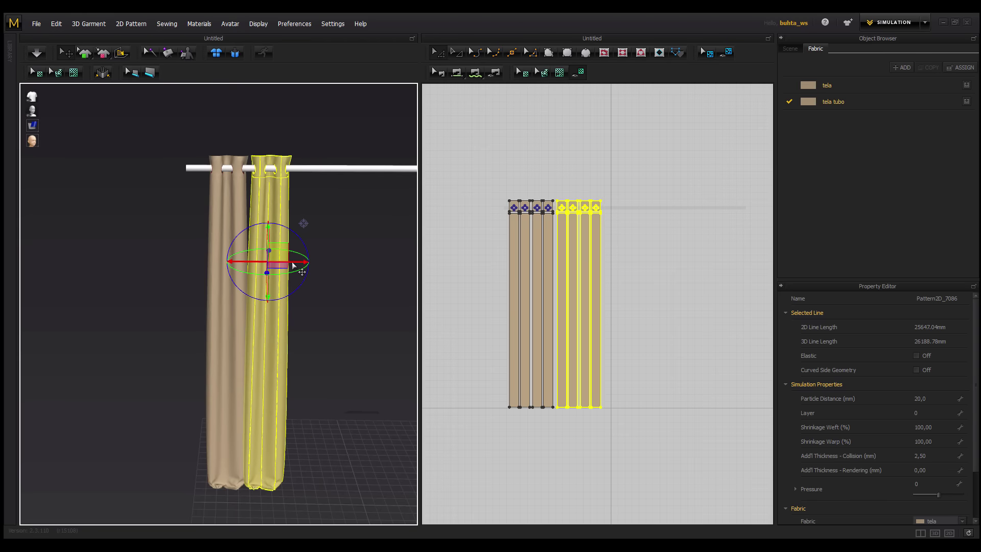
scroll(273, 227, down, 5)
scroll(318, 231, up, 10)
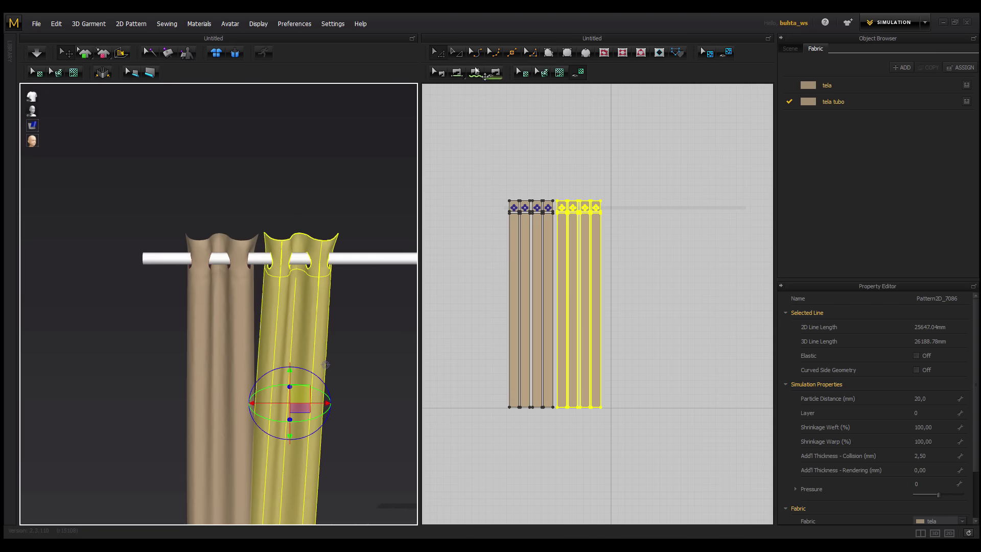
Show sewing lines and sew the two panels' top edges together, dismissing the proportion warning
click(457, 72)
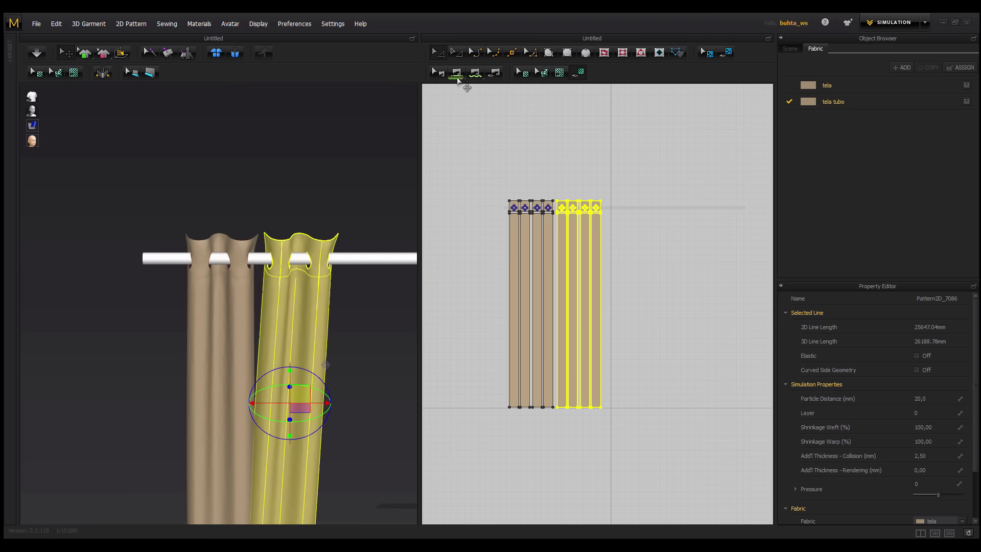
click(553, 240)
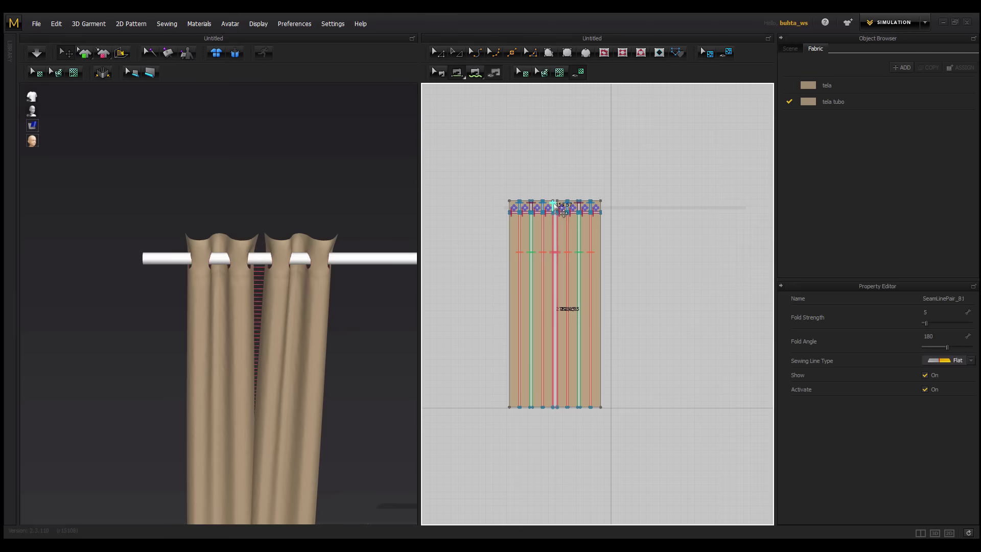
scroll(546, 169, up, 3)
middle_drag(547, 169, 556, 214)
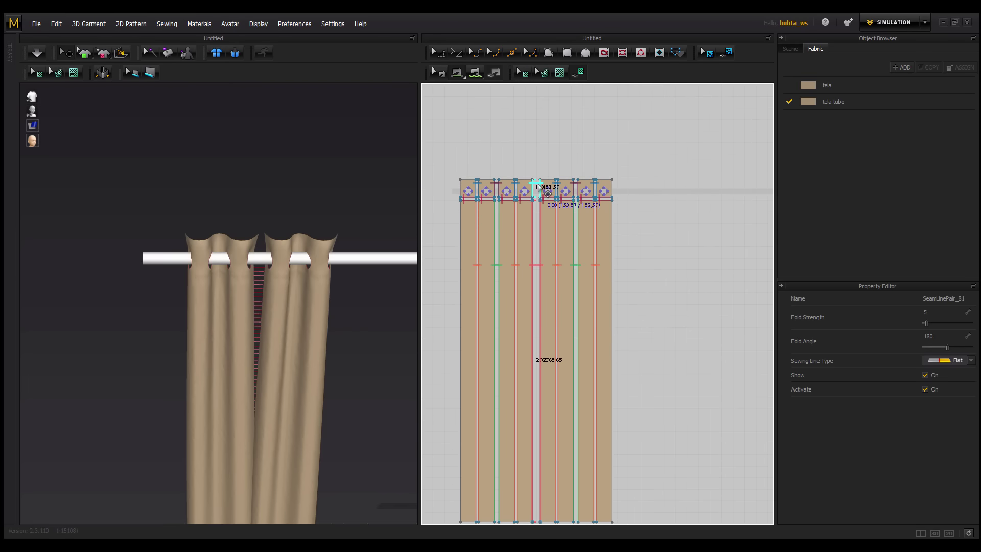
click(536, 190)
click(497, 294)
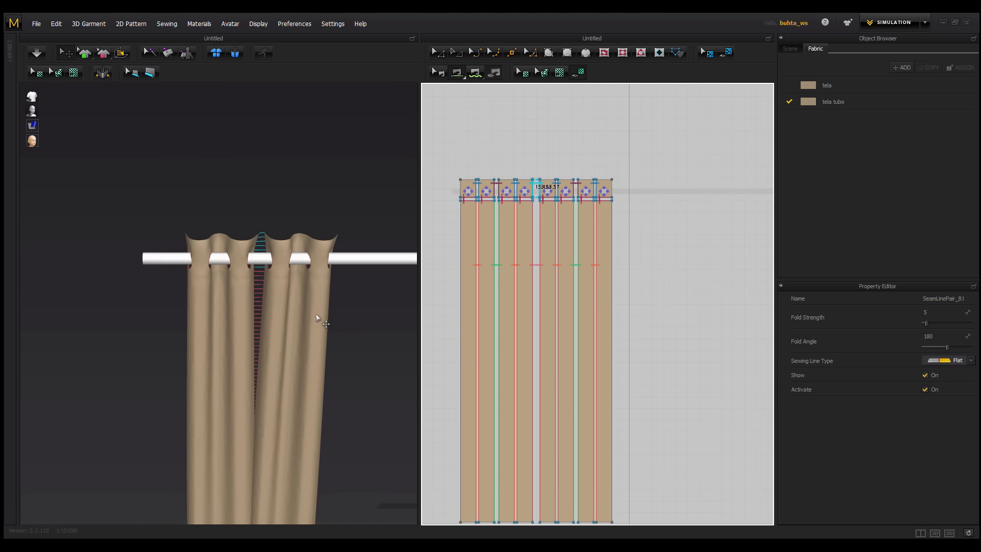
Run a drape simulation on the curtains, then box-select all curtain pattern pieces
scroll(333, 304, down, 2)
middle_drag(333, 304, 79, 82)
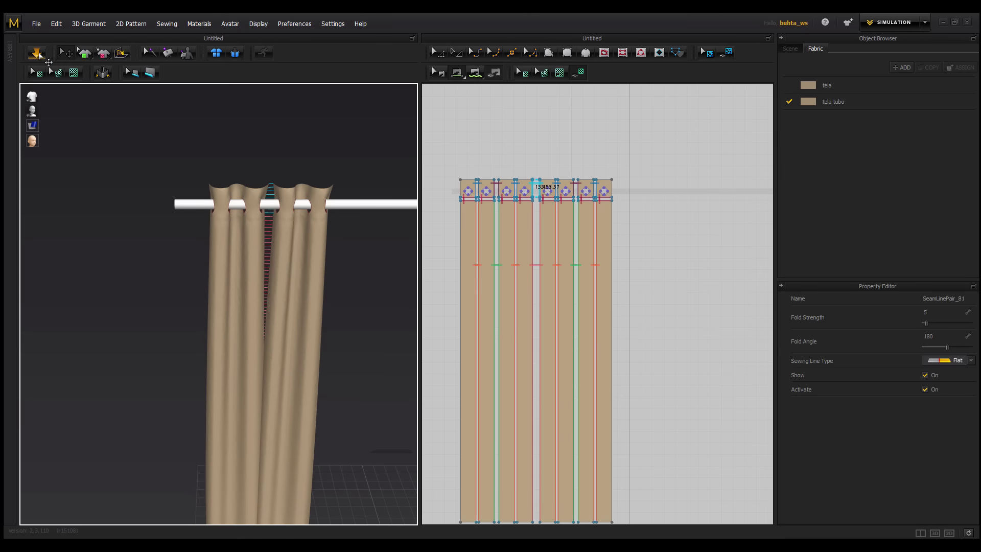
click(36, 53)
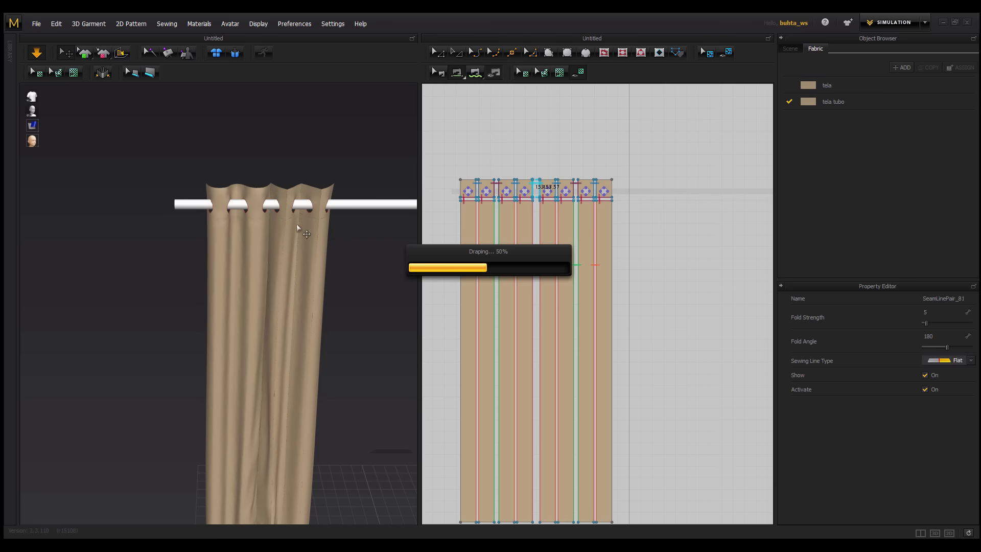
key(space)
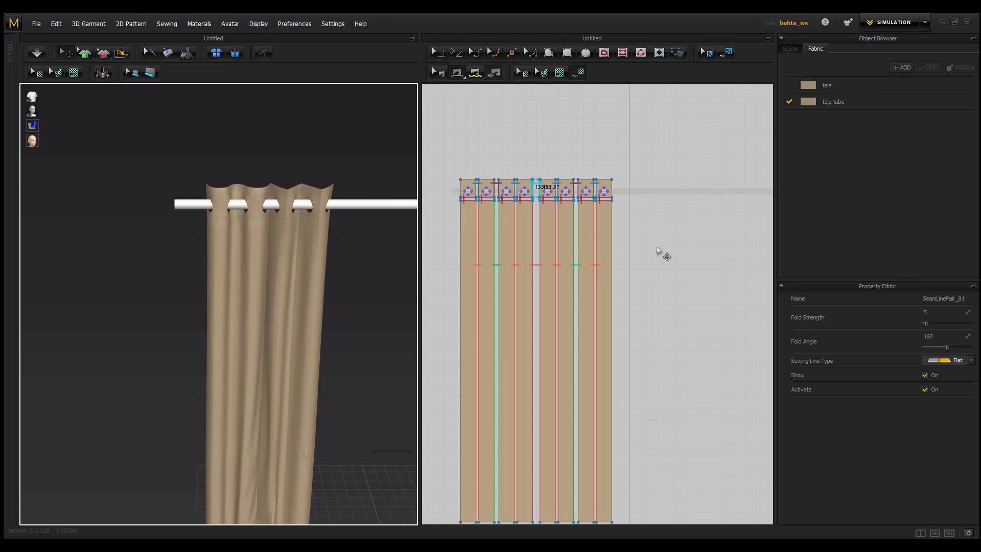
scroll(616, 265, down, 1)
scroll(613, 264, down, 2)
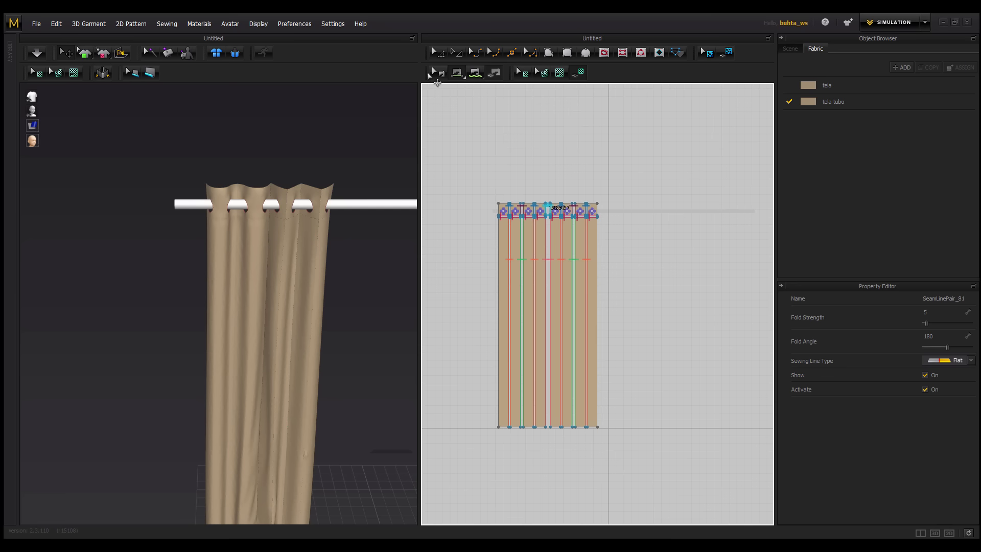
drag(627, 193, 473, 466)
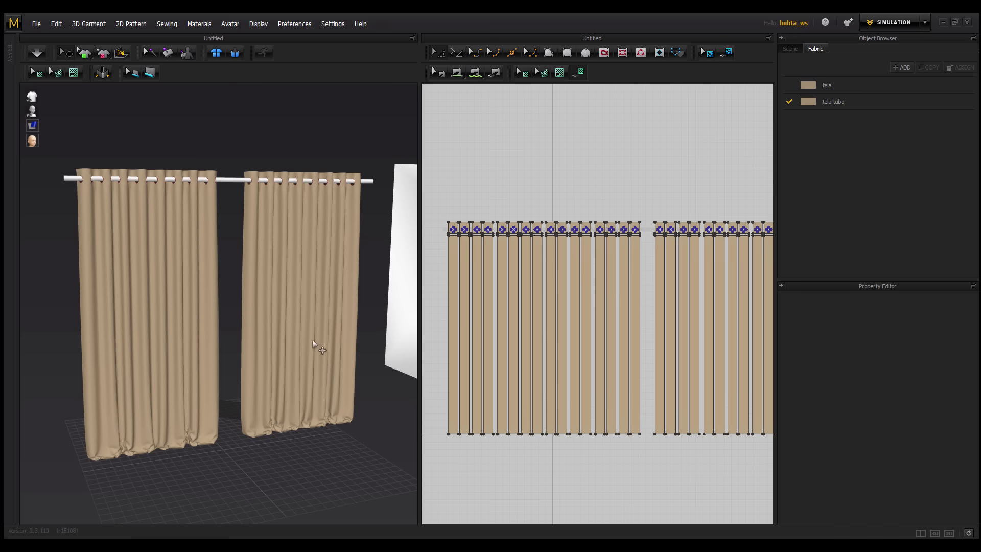
Simulate the curtains and orbit until the rod appears level with both patterns visible
key(space)
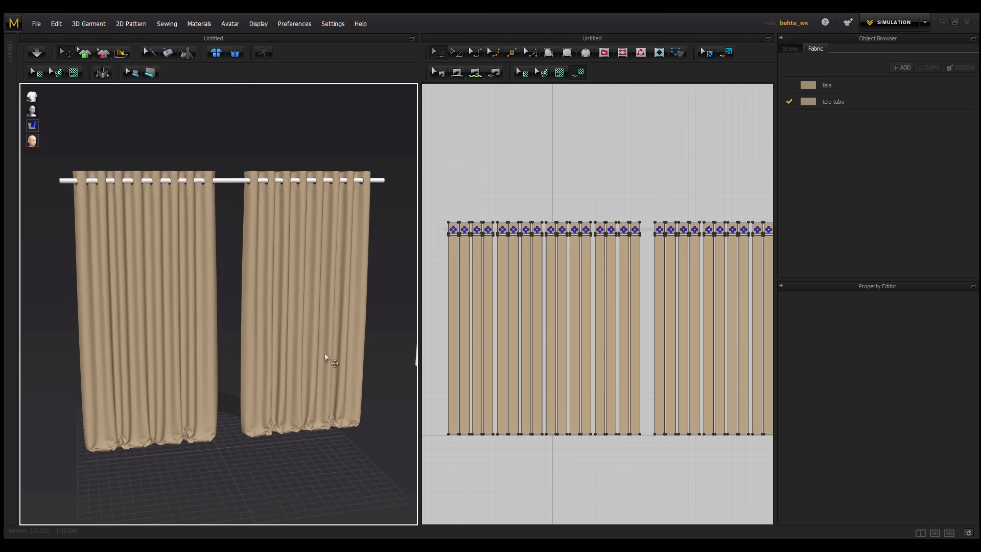
middle_drag(557, 345, 546, 341)
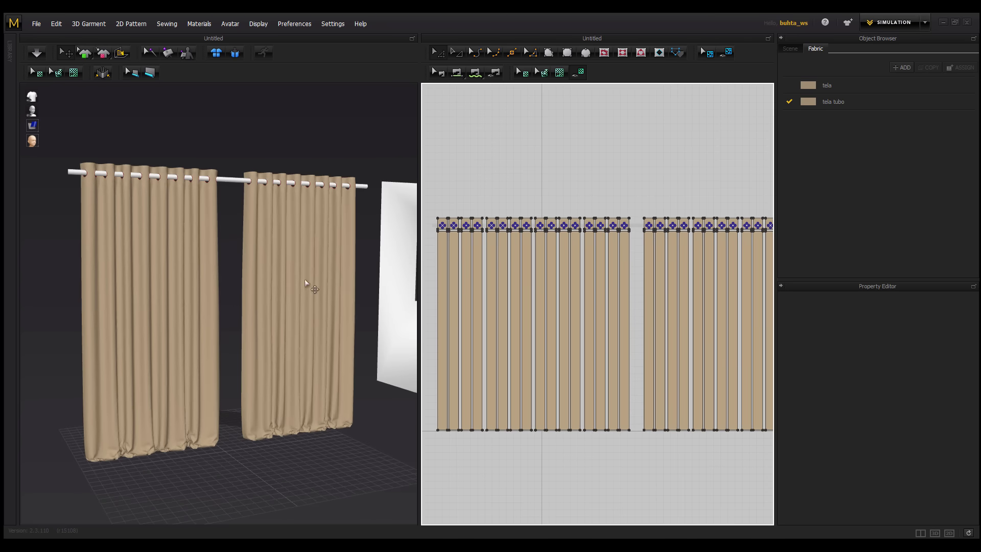
right_drag(215, 276, 170, 200)
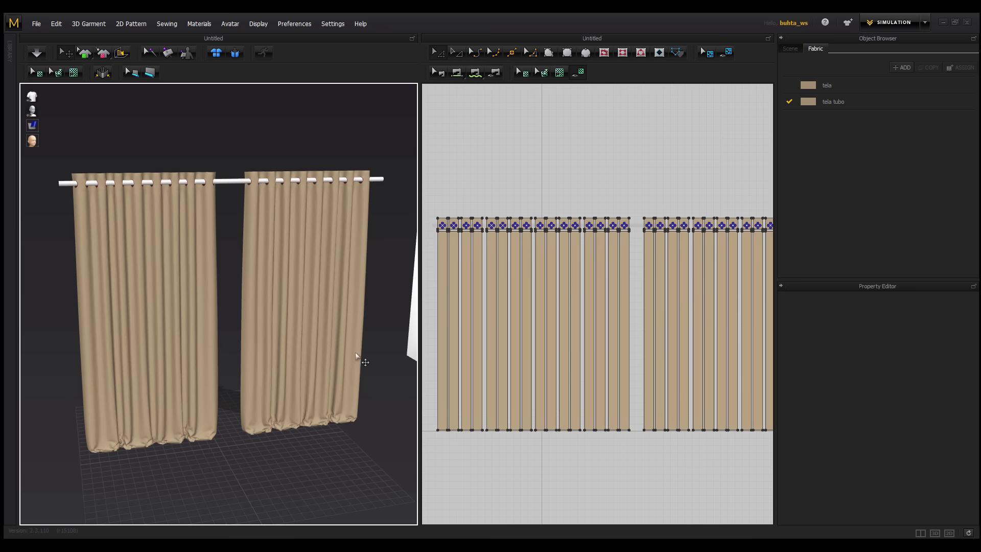
middle_drag(620, 339, 565, 263)
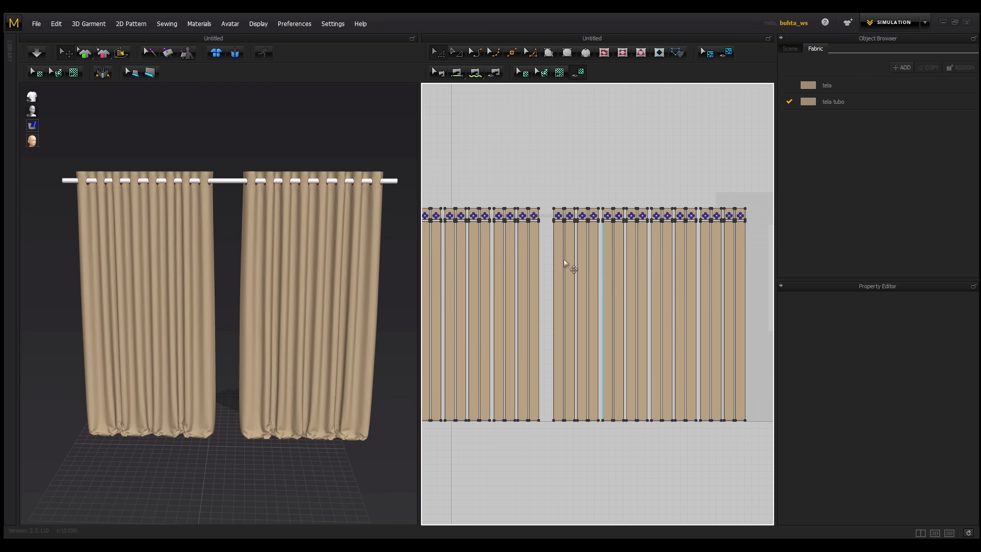
scroll(296, 258, up, 3)
scroll(280, 291, down, 5)
Drag the white room box into place behind the curtains
mouse_move(285, 285)
right_down()
mouse_move(327, 267)
mouse_move(328, 296)
mouse_move(339, 300)
right_up()
scroll(327, 266, down, 5)
click(340, 302)
drag(329, 289, 238, 295)
mouse_move(238, 295)
right_down()
mouse_move(232, 311)
mouse_move(270, 328)
mouse_move(182, 368)
mouse_move(276, 367)
mouse_move(219, 358)
mouse_move(228, 351)
right_up()
Re-run the cloth simulation and raise the white room box slightly in two moves
scroll(228, 351, up, 2)
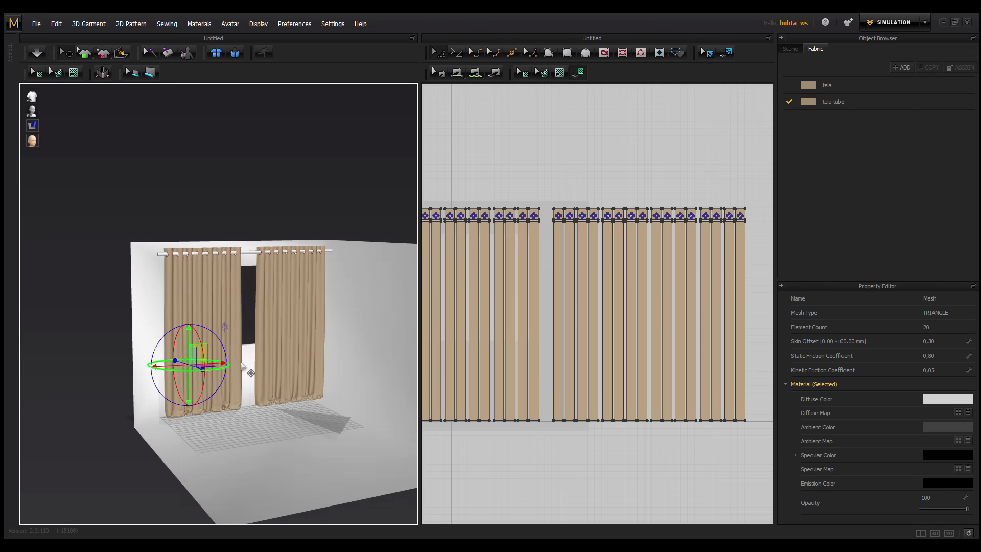
scroll(227, 351, up, 2)
scroll(204, 281, up, 1)
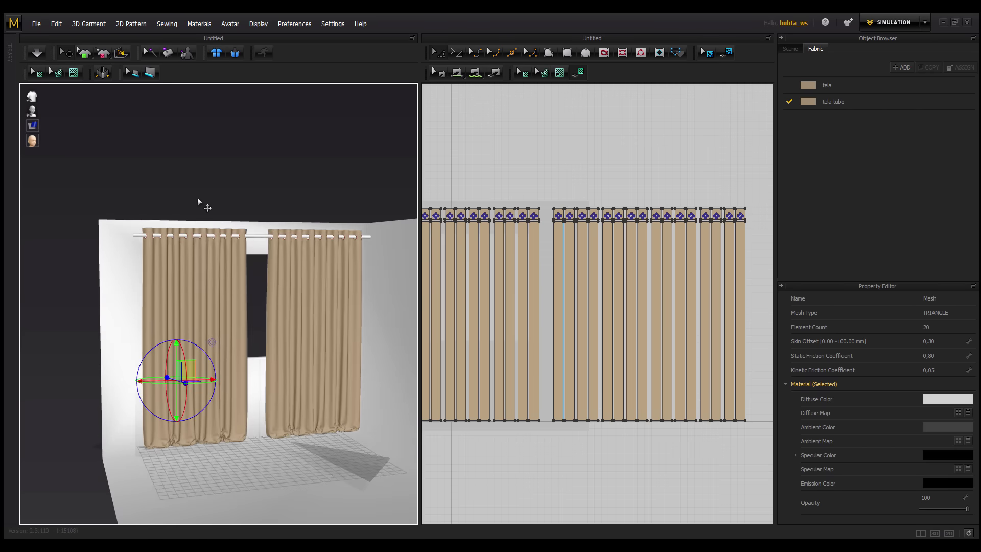
key(space)
right_drag(188, 317, 195, 314)
scroll(207, 364, up, 2)
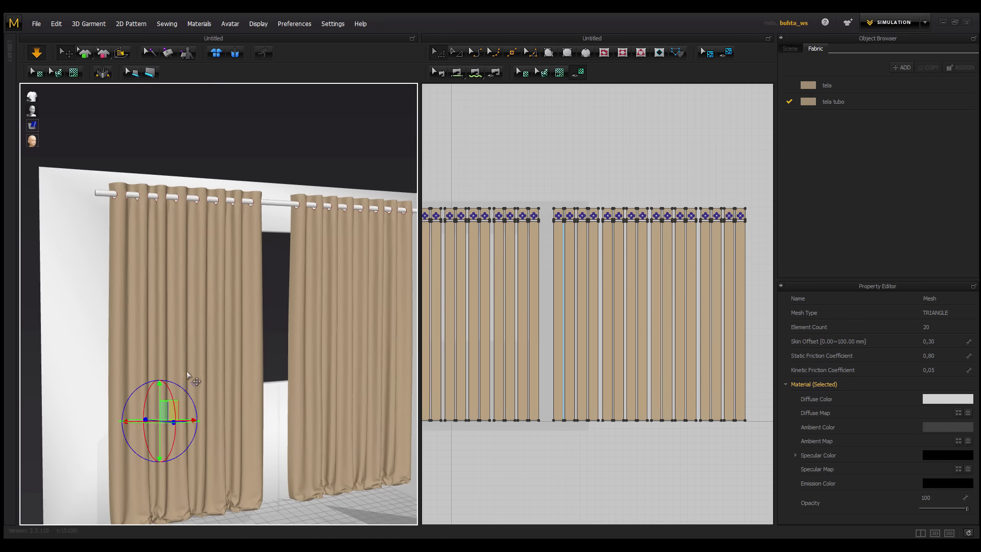
scroll(187, 375, down, 1)
scroll(175, 379, down, 1)
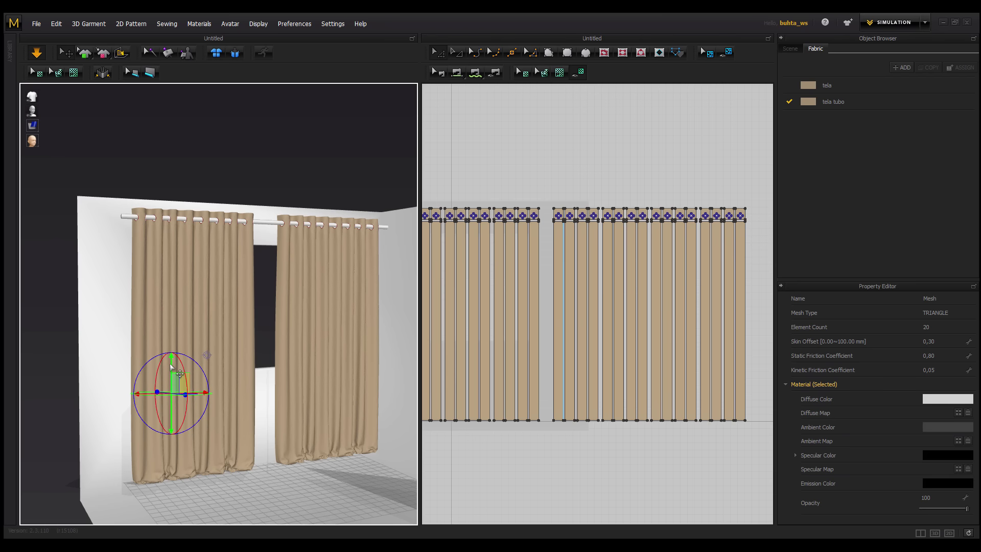
drag(171, 367, 164, 355)
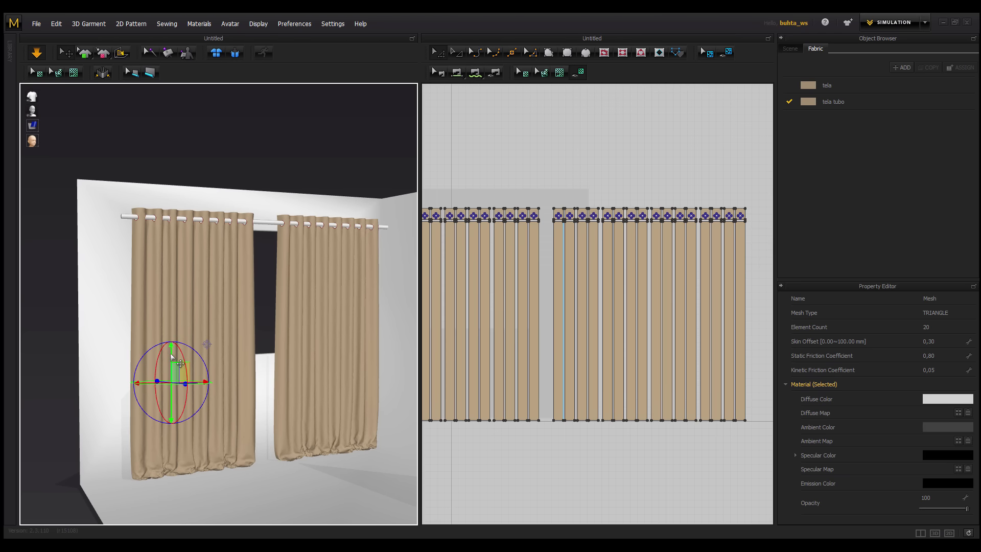
drag(172, 355, 169, 367)
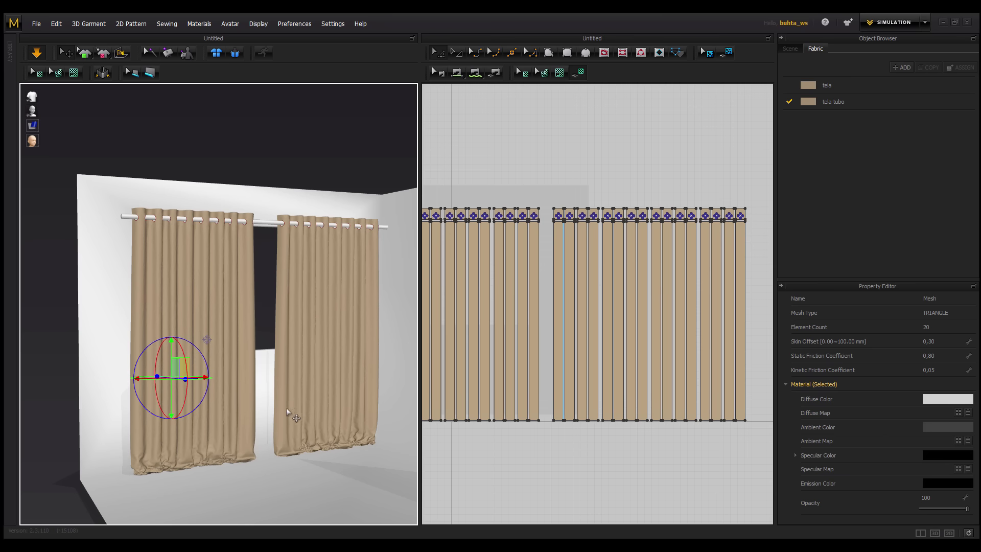
Orbit around the room to check the hems, then select all pattern pieces of both curtains
right_drag(277, 412, 266, 403)
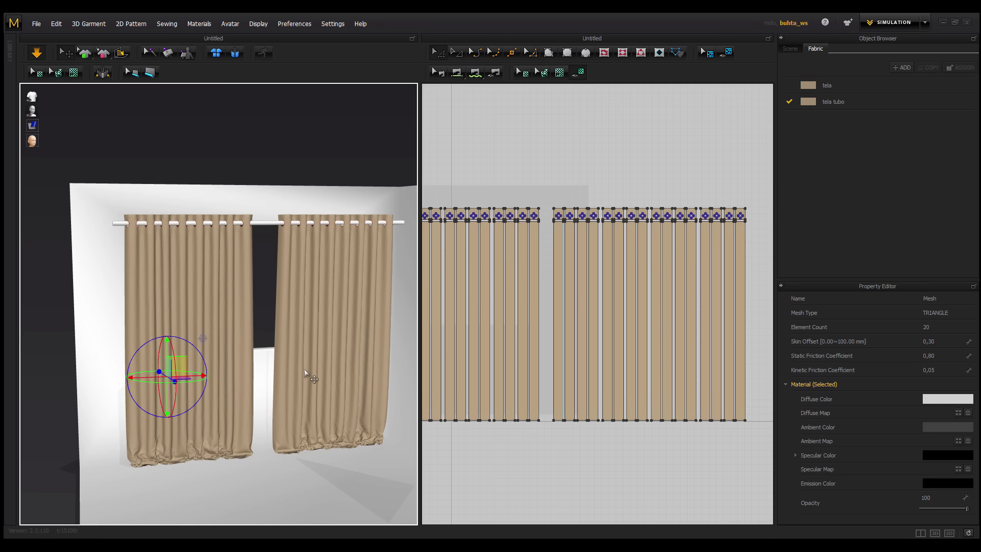
right_drag(304, 370, 294, 367)
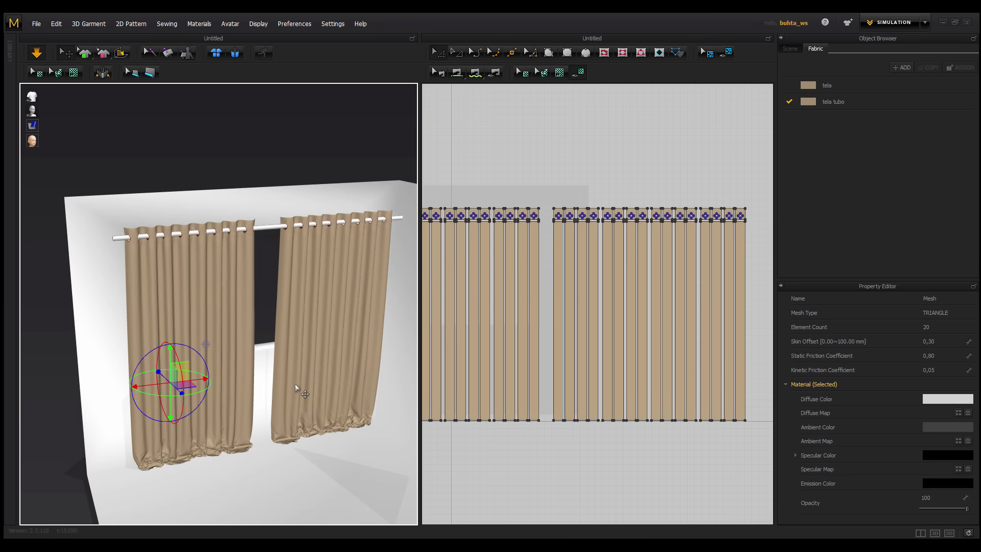
mouse_move(307, 406)
right_down()
mouse_move(388, 210)
mouse_move(384, 372)
mouse_move(498, 369)
mouse_move(303, 376)
mouse_move(291, 369)
mouse_move(347, 381)
mouse_move(275, 352)
mouse_move(268, 310)
mouse_move(309, 301)
right_up()
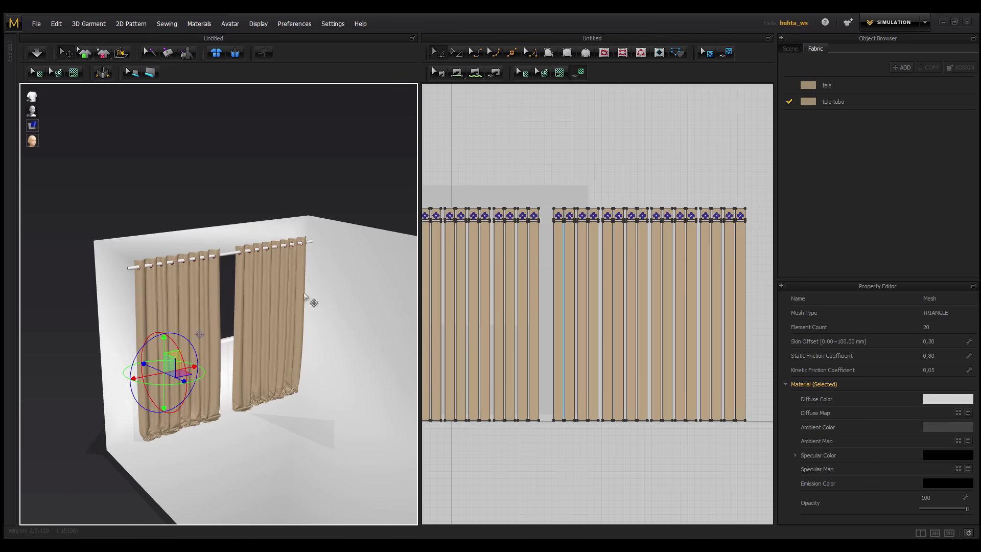
right_drag(526, 297, 574, 284)
scroll(575, 286, down, 5)
drag(705, 240, 482, 389)
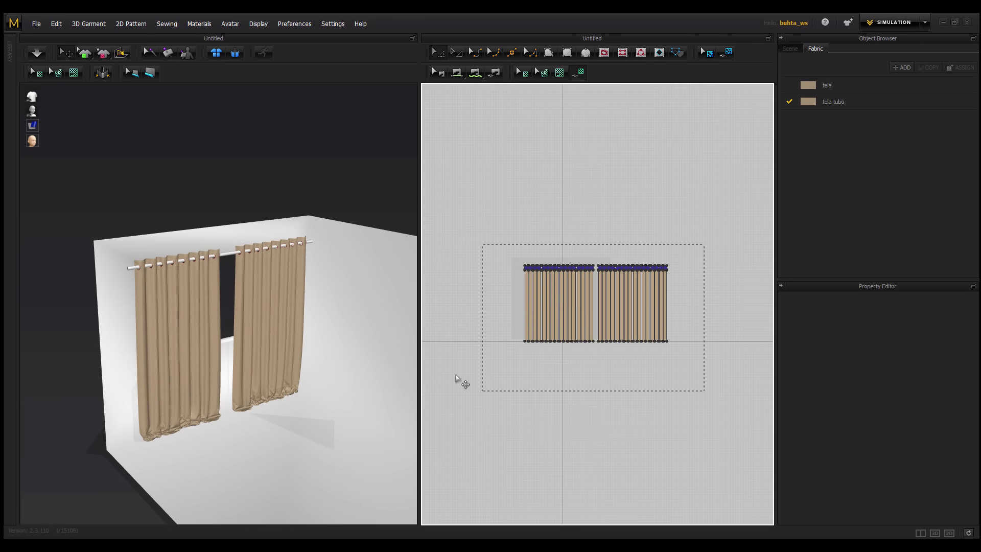
Export the curtains as FBX 'cortinas' with Single Object, Unweld, Thin and mm settings
click(35, 24)
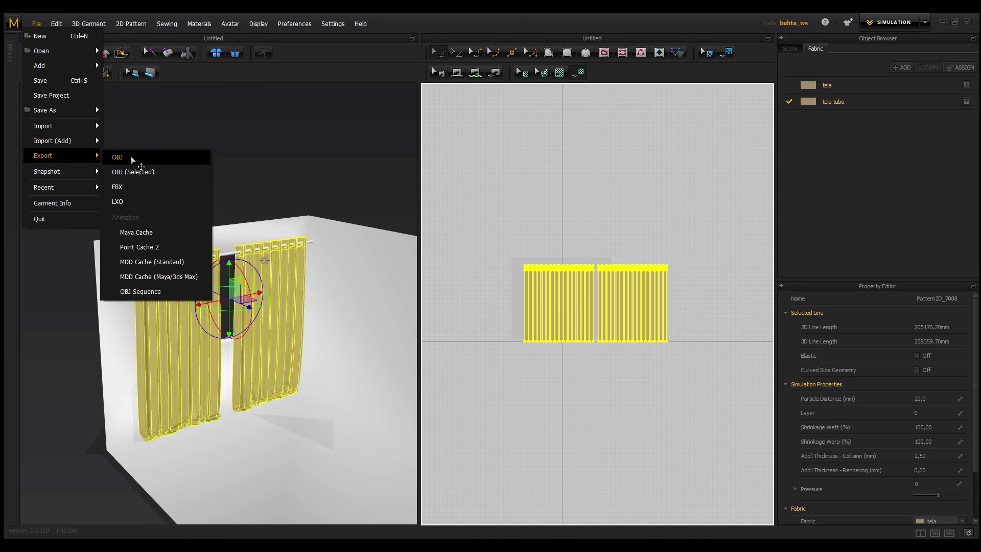
mouse_move(43, 155)
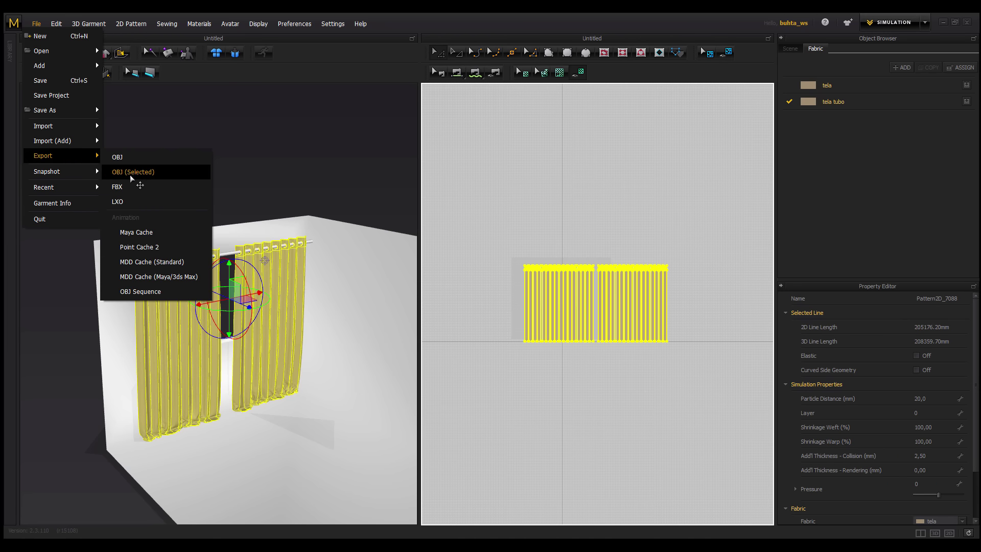
click(124, 188)
text(cortinas)
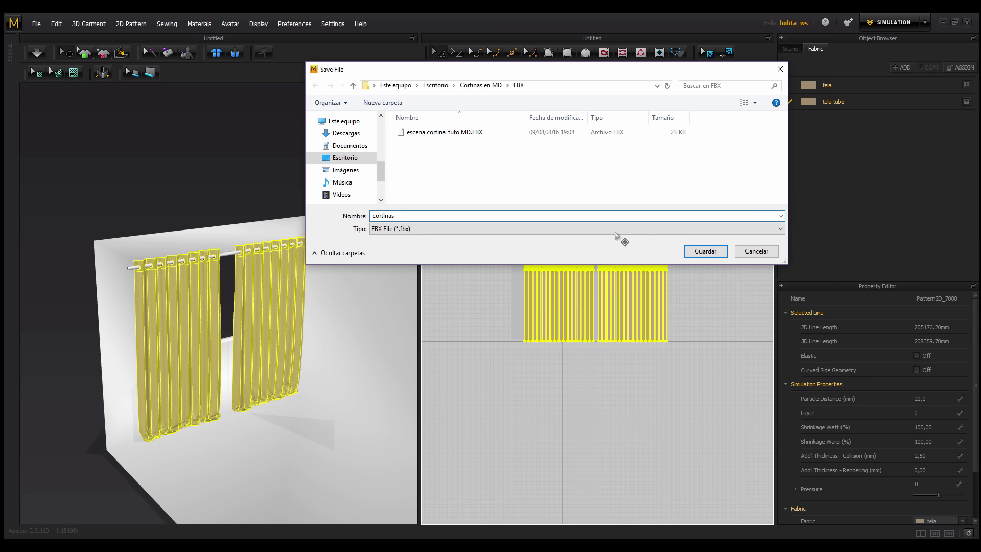
click(707, 253)
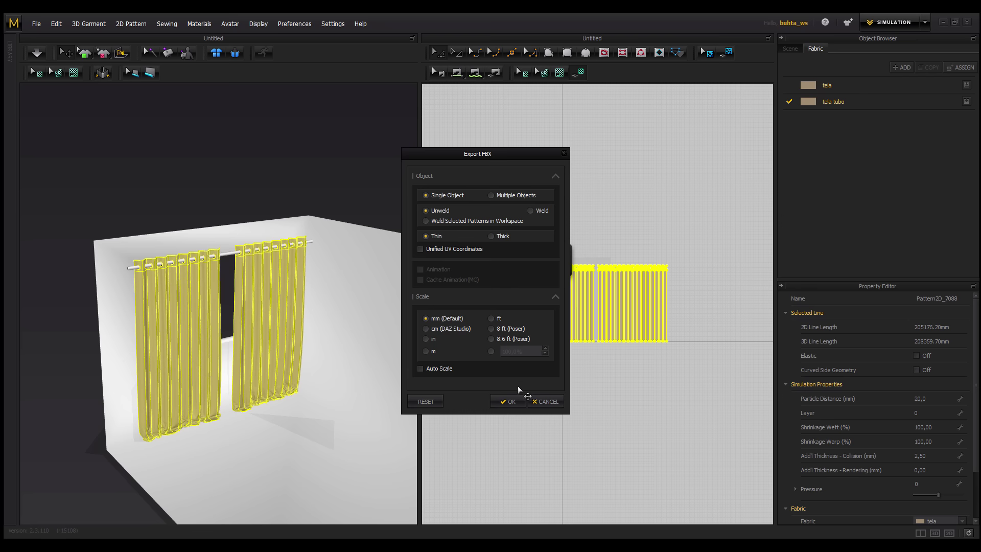
click(509, 401)
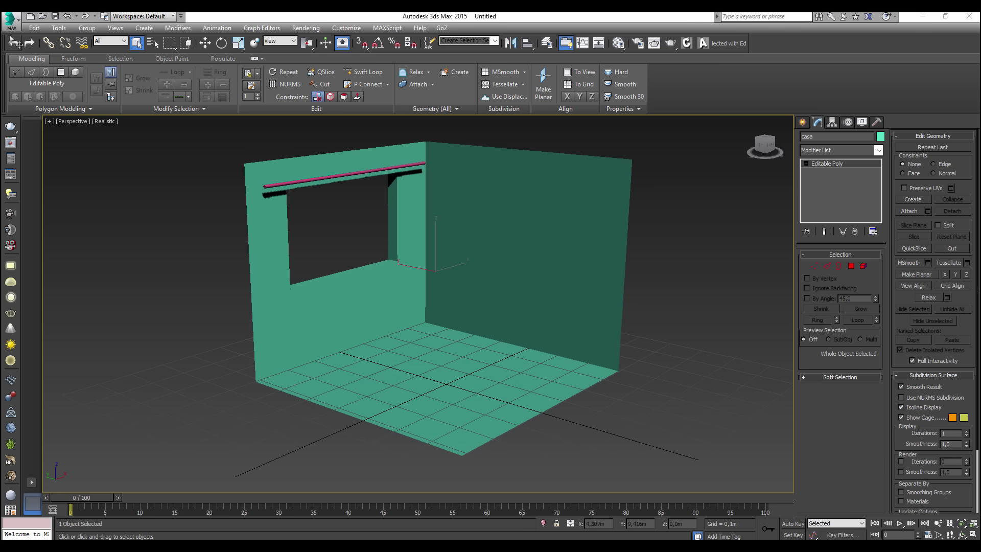
Merge FBX\cortinas.fbx into the room scene with All files type, accepting import settings and dismissing warnings
click(11, 20)
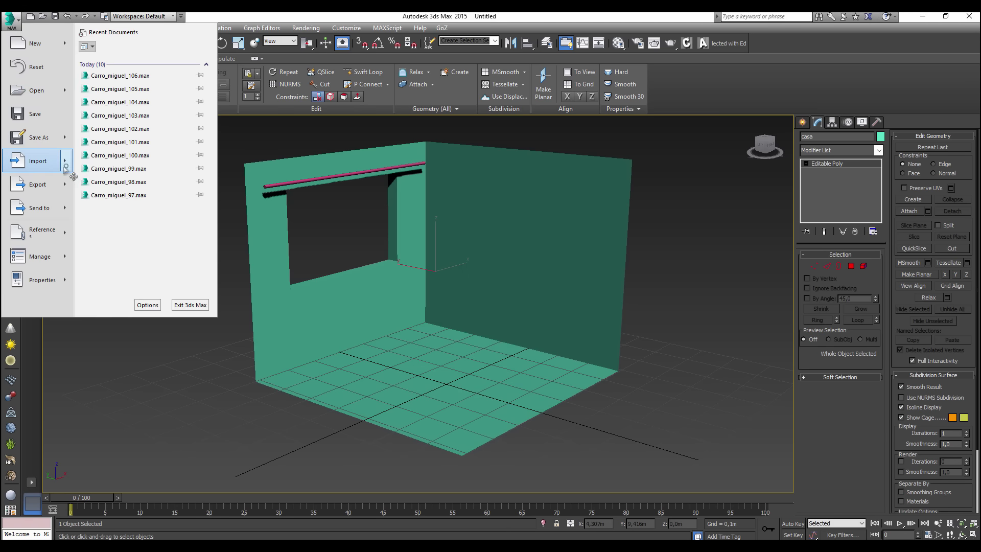
mouse_move(37, 161)
click(134, 106)
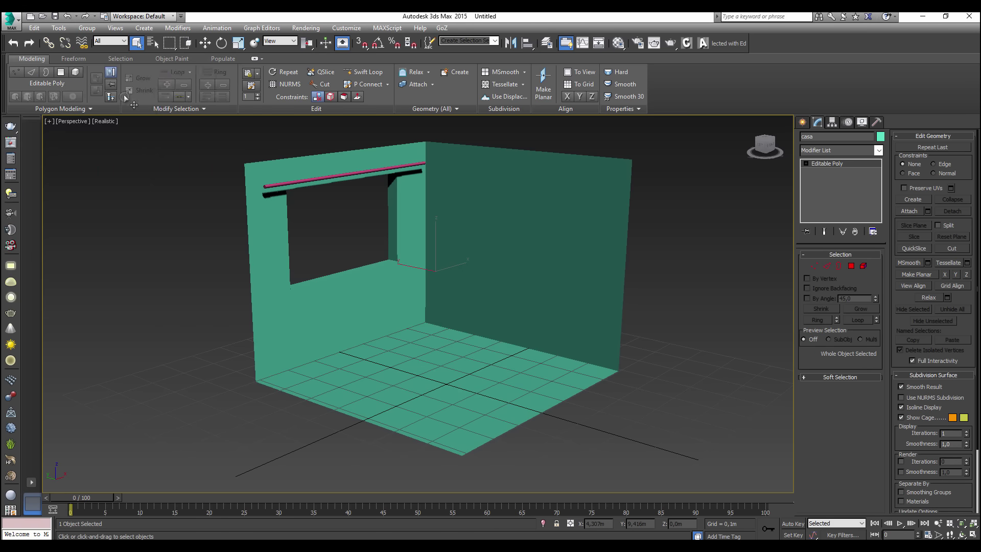
click(183, 156)
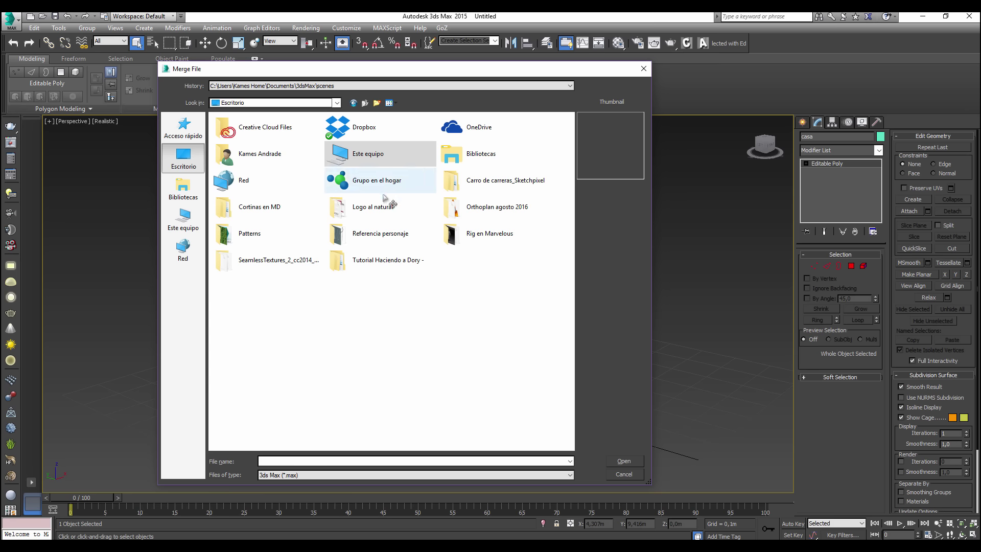
double_click(258, 207)
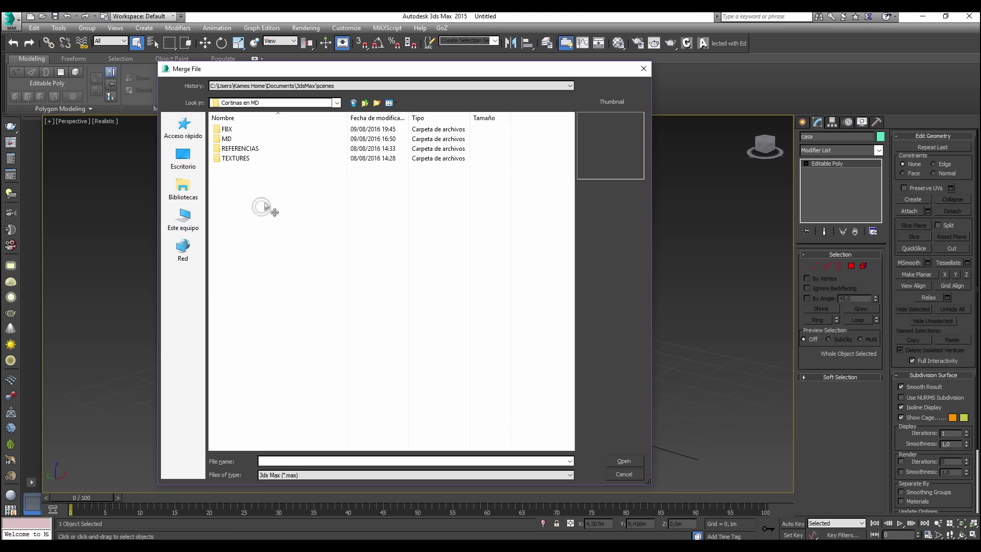
double_click(227, 130)
click(298, 475)
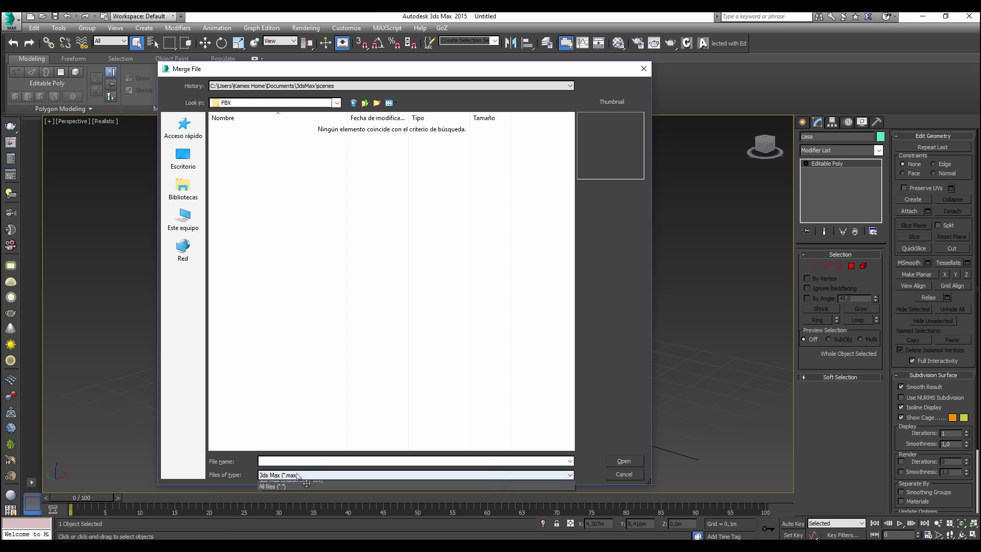
click(292, 505)
click(240, 129)
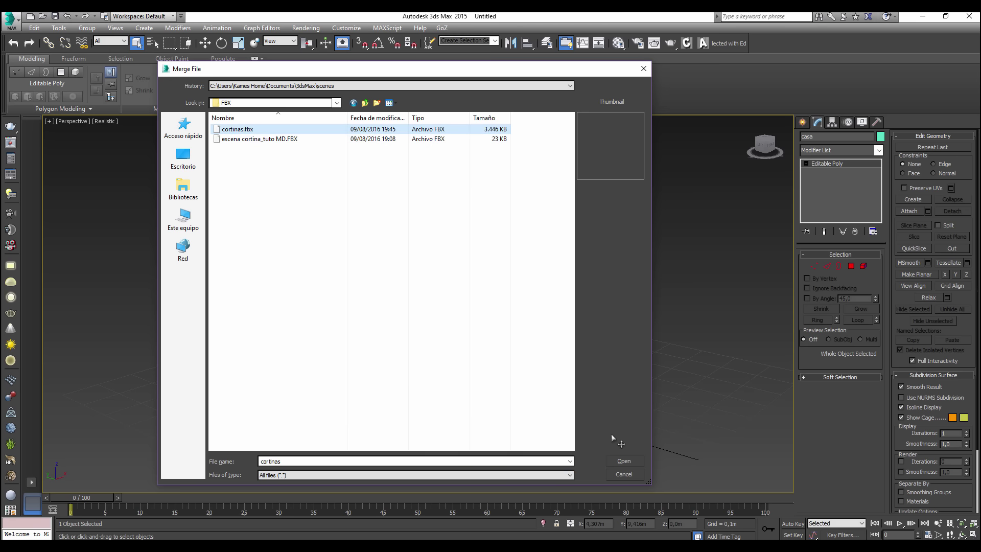
click(625, 462)
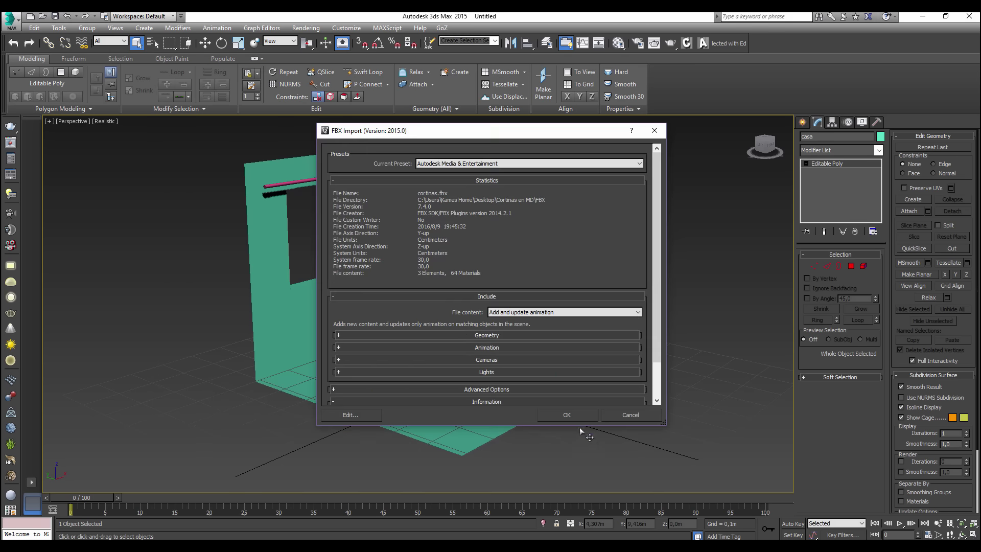
click(563, 415)
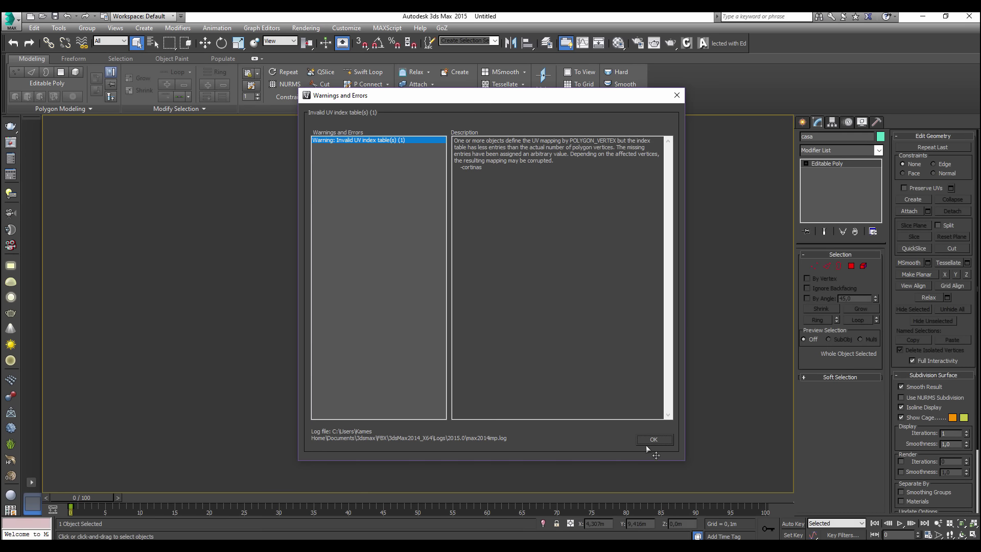
click(653, 439)
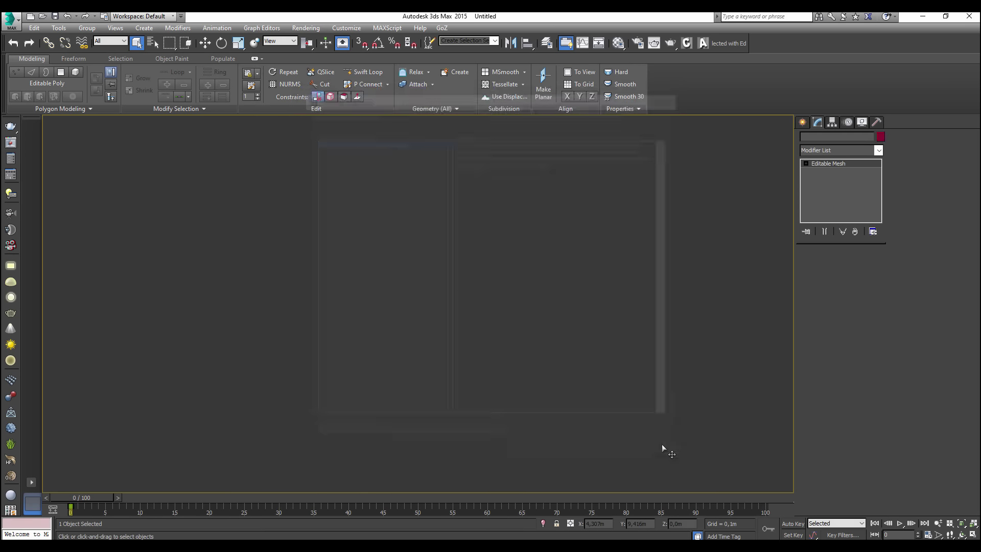
Orbit around the imported curtains and select the cortinas mesh
mouse_move(481, 378)
alt+middle_down()
mouse_move(444, 366)
mouse_move(523, 375)
mouse_move(454, 389)
mouse_move(595, 180)
alt+middle_up()
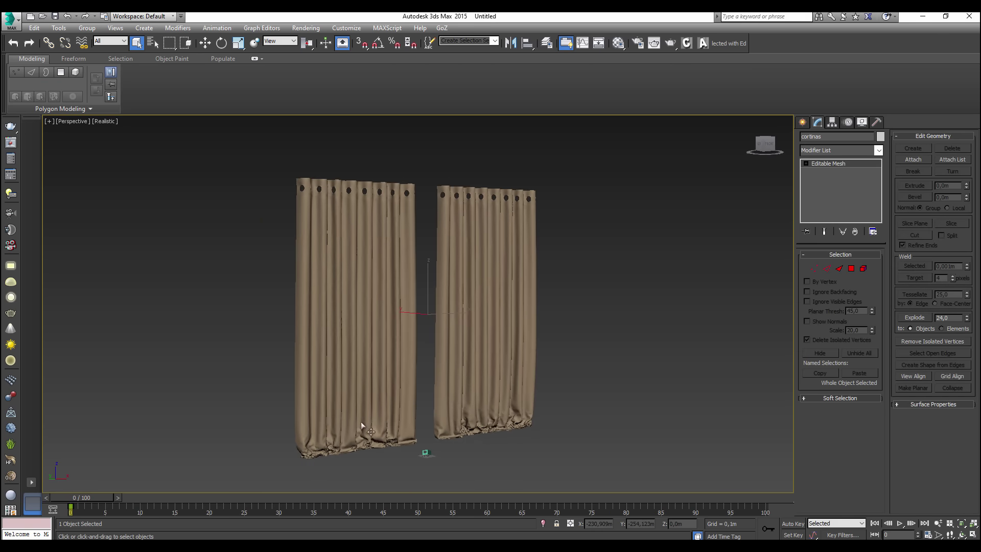
drag(282, 434, 544, 310)
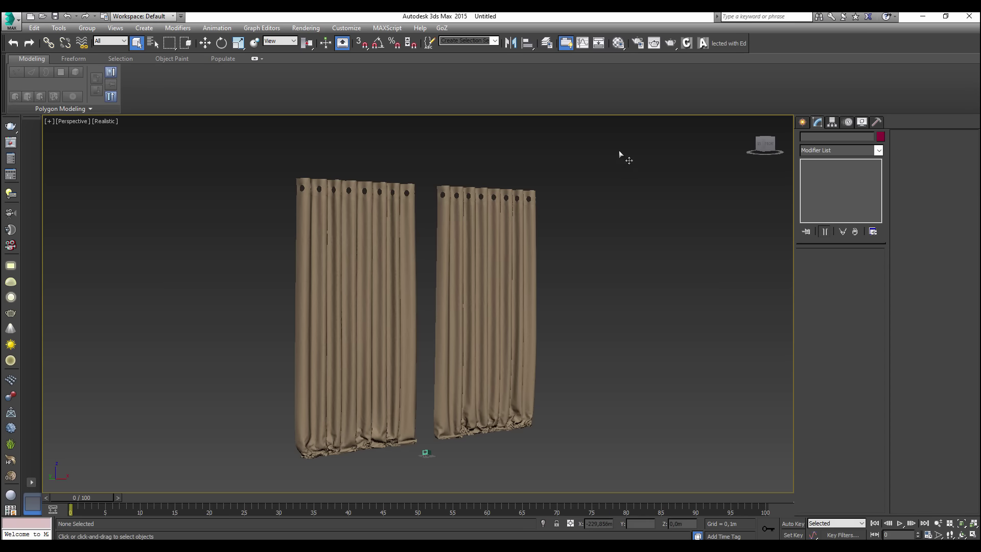
key(ctrl+z)
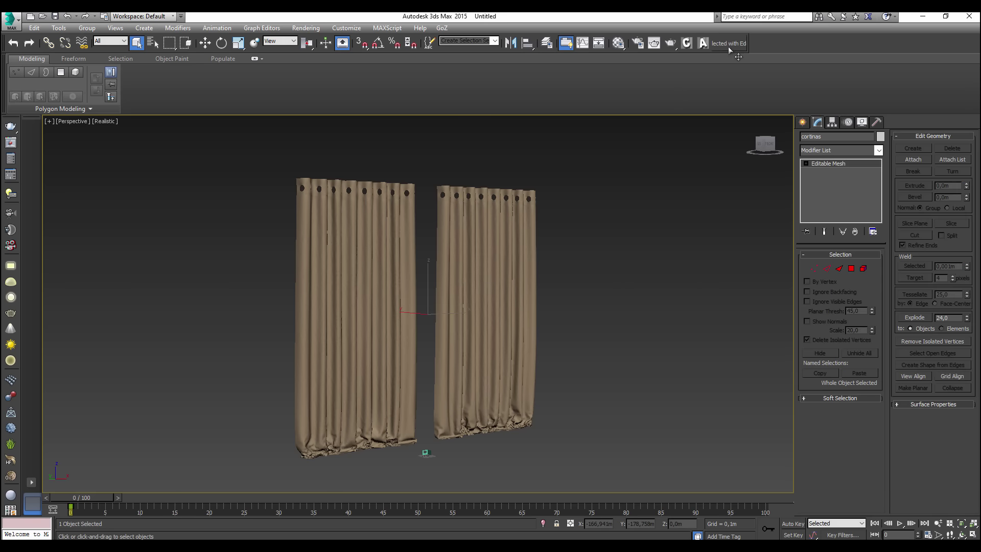
click(729, 44)
click(543, 245)
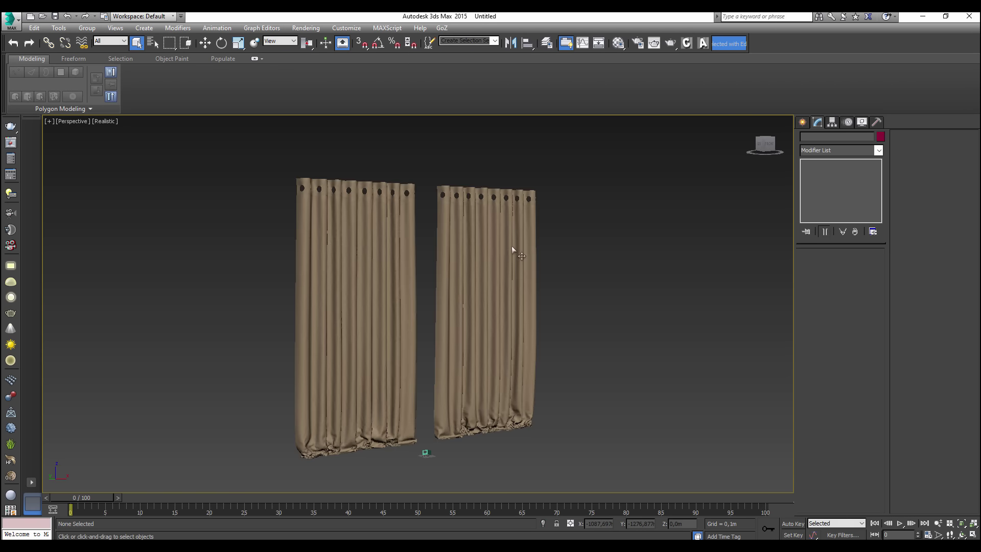
click(511, 246)
Uniformly scale the curtains down to about half size and zoom to show the room
click(238, 43)
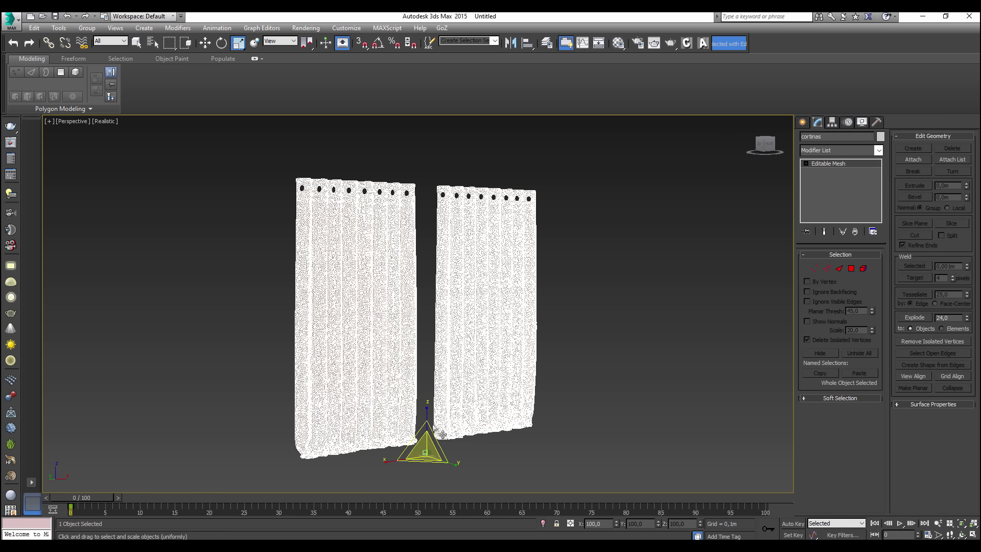
mouse_move(427, 453)
mouse_down()
mouse_move(429, 510)
mouse_move(440, 460)
mouse_move(427, 483)
mouse_move(431, 463)
mouse_up()
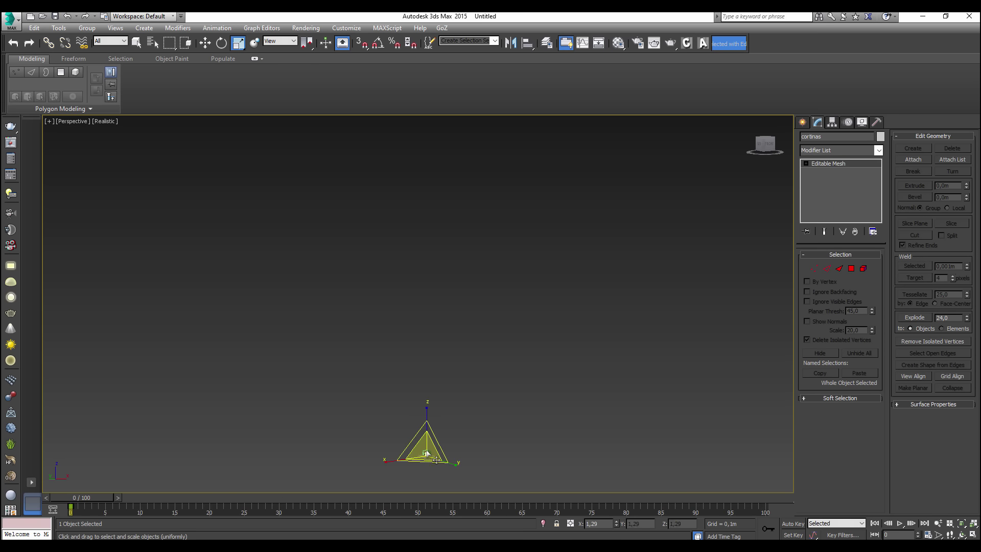
scroll(447, 444, up, 15)
mouse_move(448, 437)
ctrl+alt+middle_down()
mouse_move(356, 429)
mouse_move(368, 419)
ctrl+alt+middle_up()
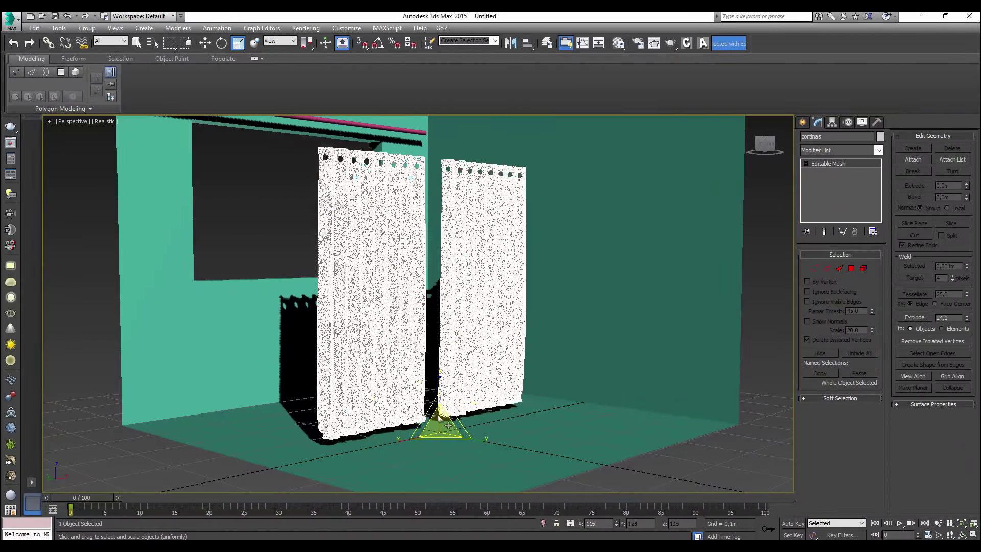
Enlarge the curtains to fit the room, then to about 111 percent from a frontal view
drag(436, 408, 434, 354)
click(205, 43)
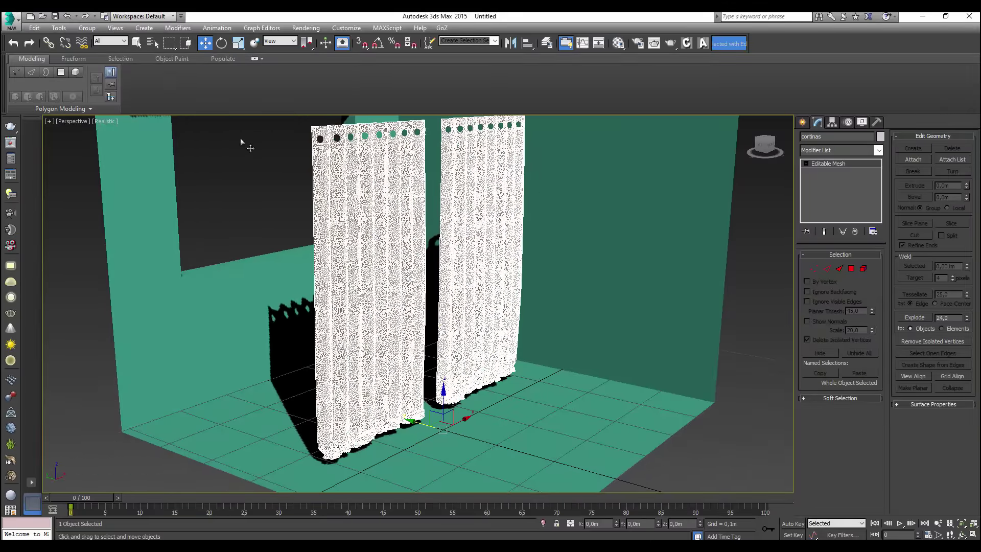
mouse_move(240, 138)
ctrl+alt+middle_down()
mouse_move(326, 225)
mouse_move(335, 268)
ctrl+alt+middle_up()
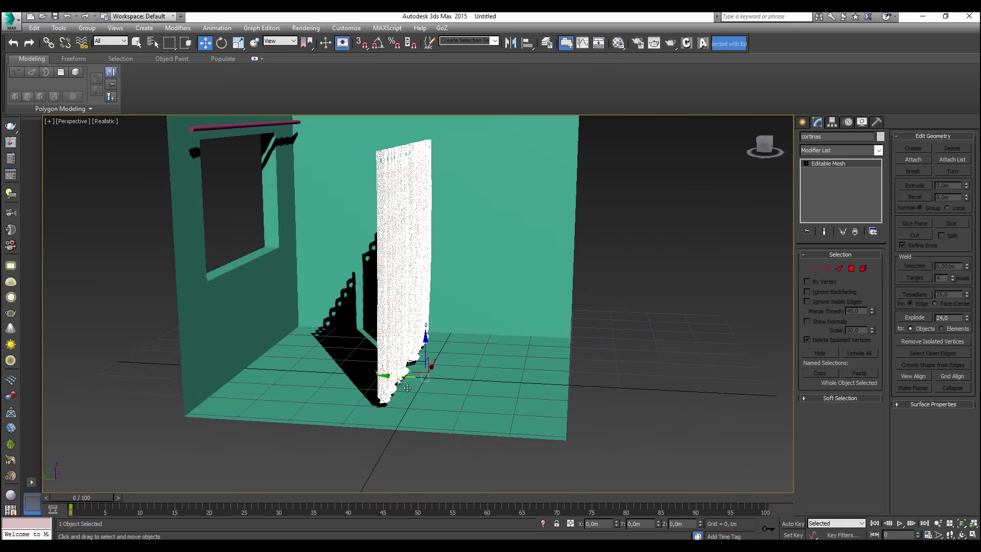
alt+middle_drag(407, 388, 263, 381)
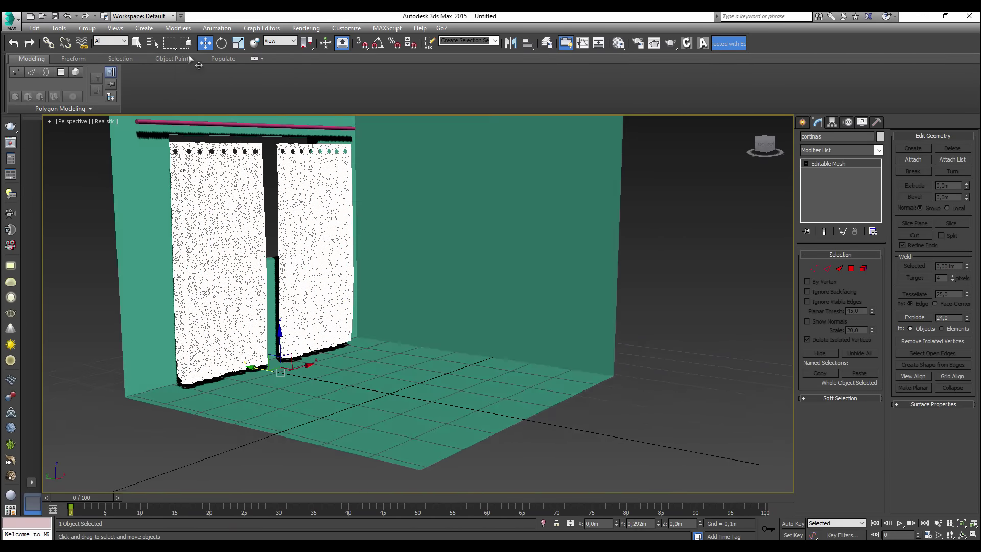
click(238, 43)
drag(279, 368, 278, 363)
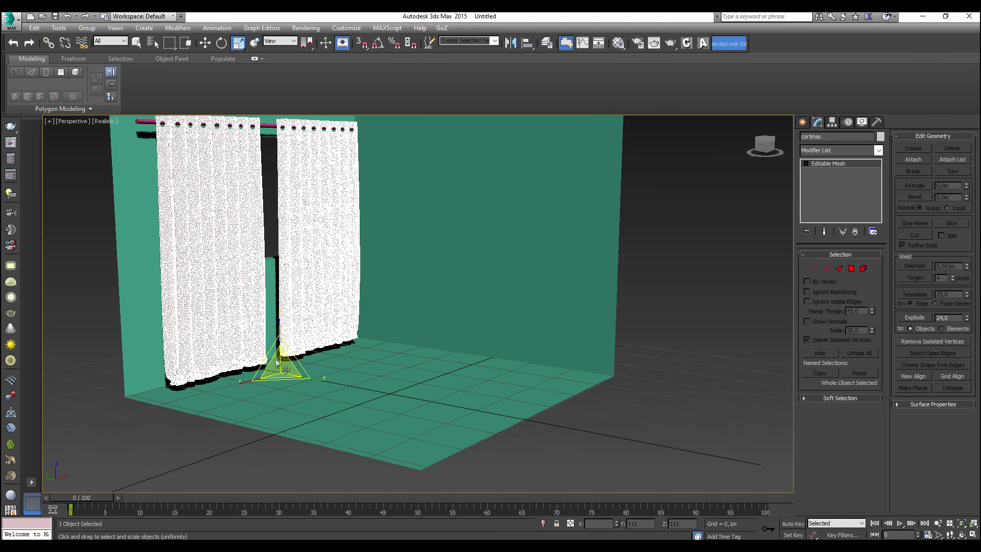
Shift the curtains along Y toward the window wall and check their look
click(205, 43)
mouse_move(286, 327)
alt+middle_down()
mouse_move(302, 260)
mouse_move(307, 429)
alt+middle_up()
drag(296, 442, 285, 438)
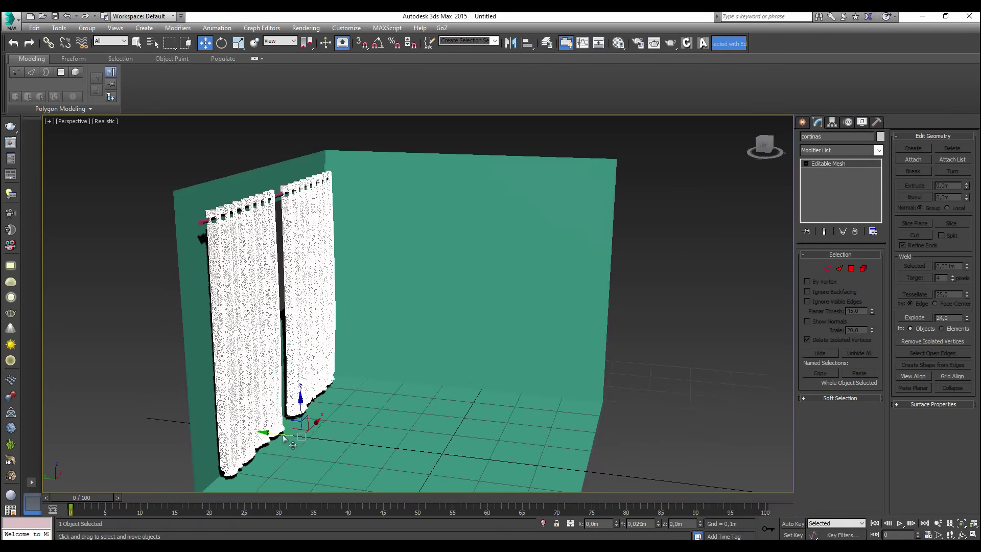
mouse_move(285, 438)
alt+middle_down()
mouse_move(164, 429)
mouse_move(263, 333)
mouse_move(282, 327)
mouse_move(269, 343)
mouse_move(311, 332)
mouse_move(318, 366)
mouse_move(285, 382)
mouse_move(295, 344)
alt+middle_up()
click(98, 443)
Stretch the curtains taller and lower them slightly onto the rod, then inspect the room
mouse_move(357, 324)
alt+middle_down()
mouse_move(390, 338)
mouse_move(341, 334)
mouse_move(379, 324)
alt+middle_up()
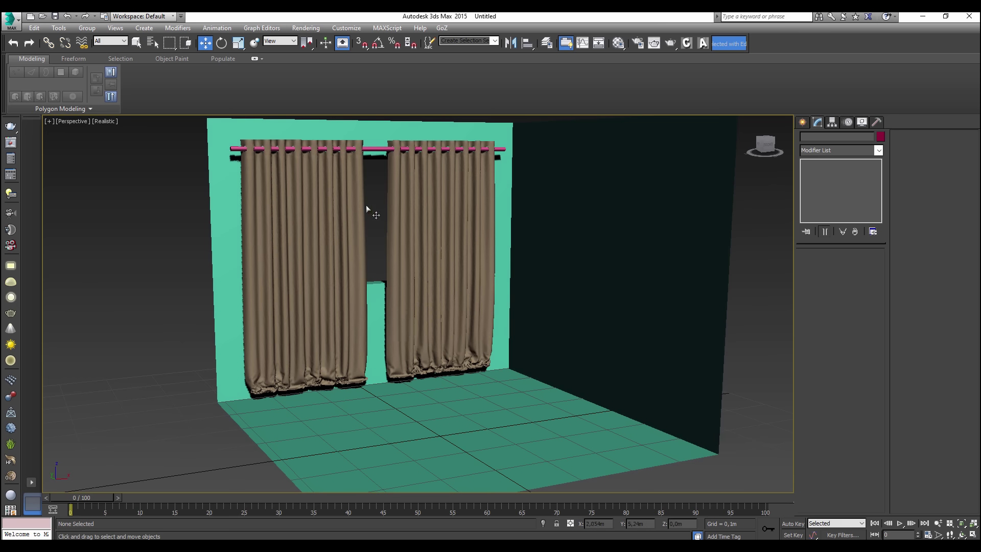
click(337, 198)
key(r)
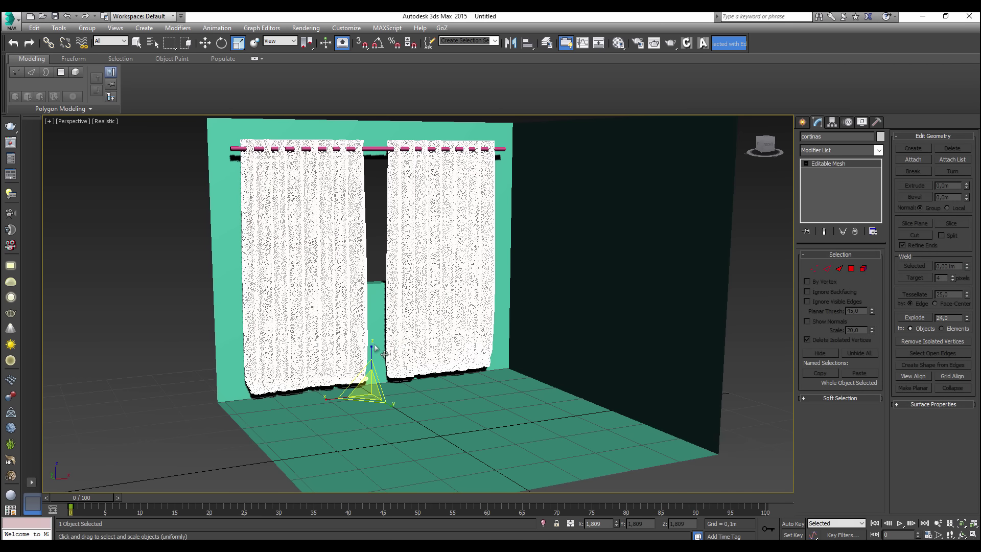
drag(370, 351, 369, 341)
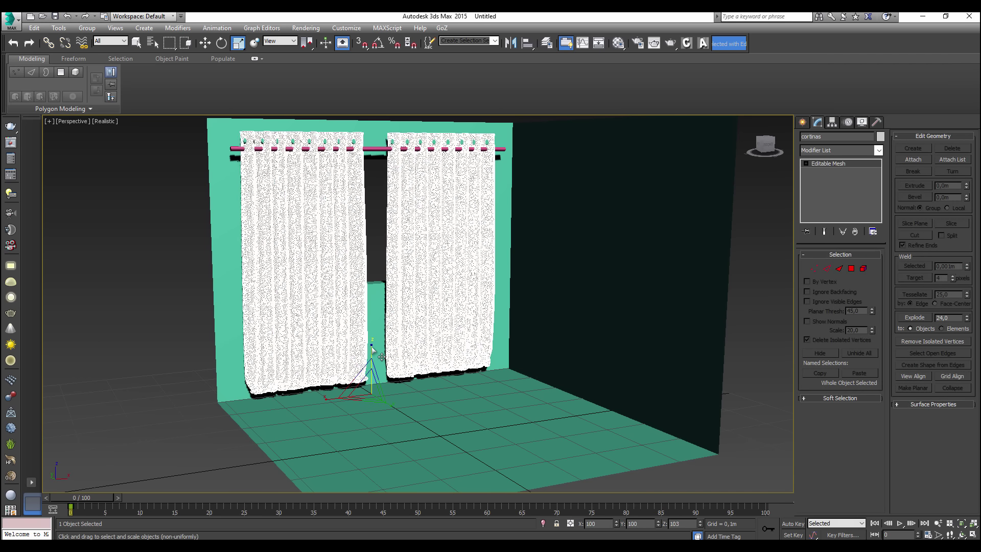
click(205, 43)
drag(382, 367, 346, 379)
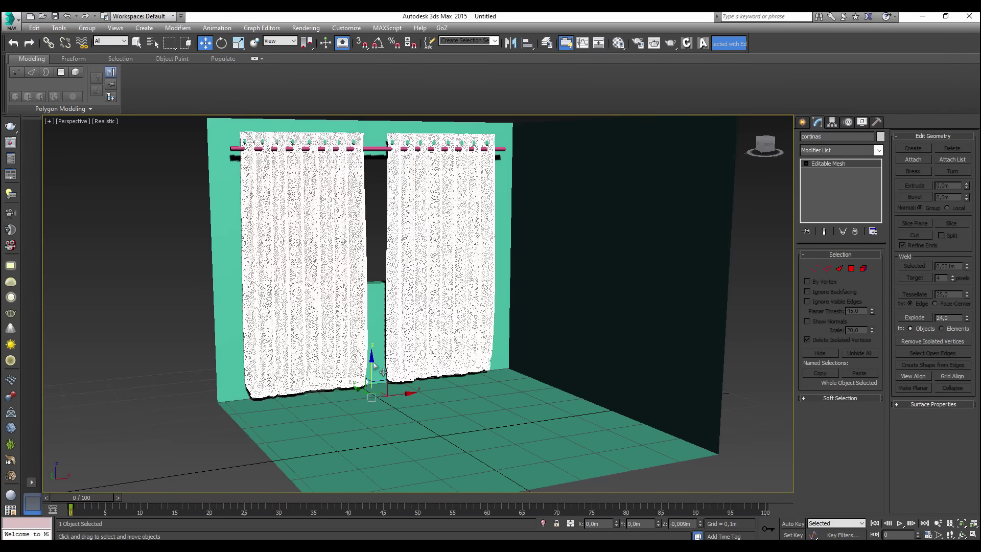
click(160, 435)
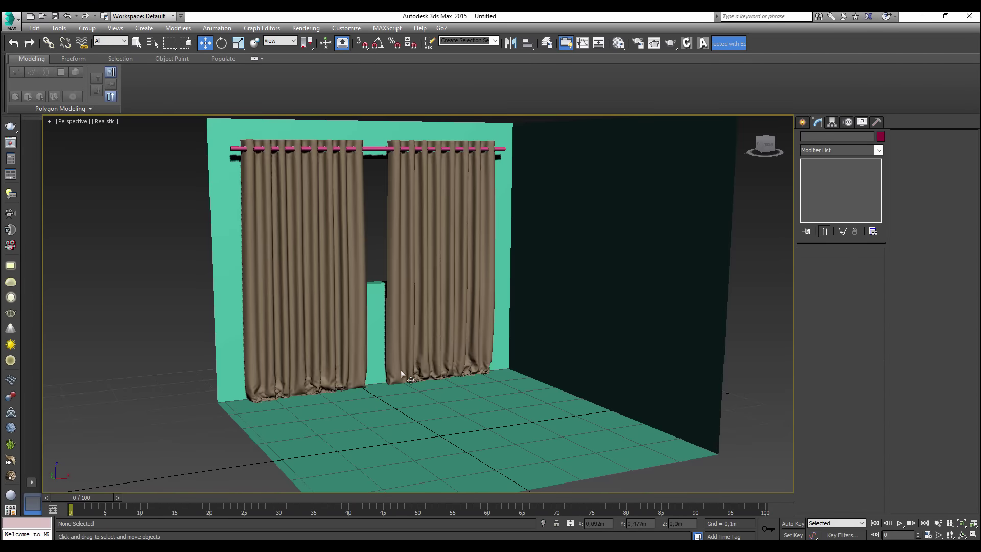
alt+middle_drag(401, 370, 367, 358)
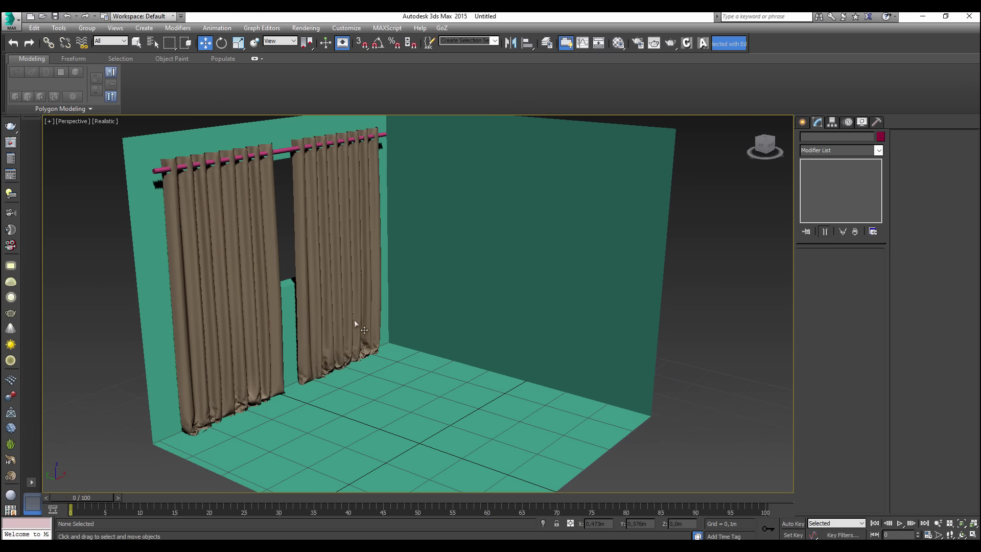
alt+middle_drag(361, 321, 385, 339)
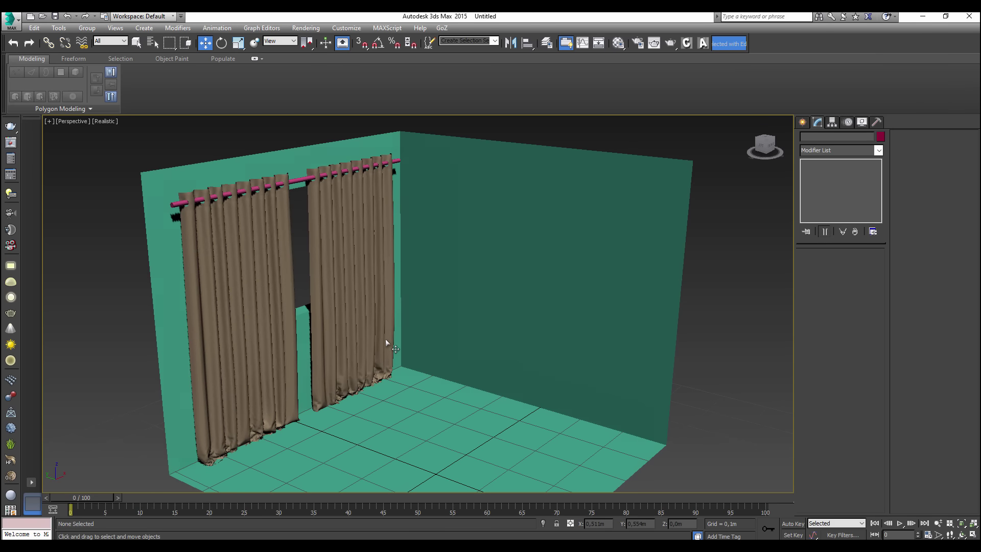